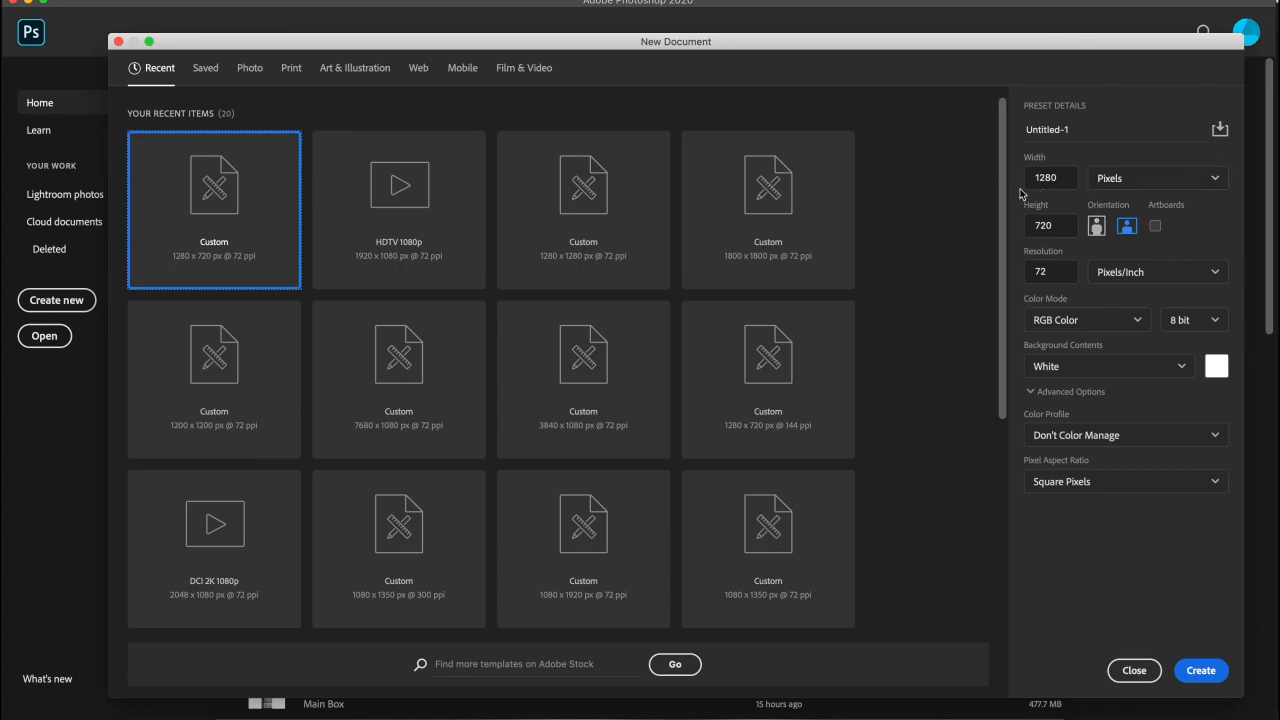
- Create the blank 1280 × 720 document, clear all its guides, and fit it on screen
{"action": "left_click", "coordinate": [1200, 670]}
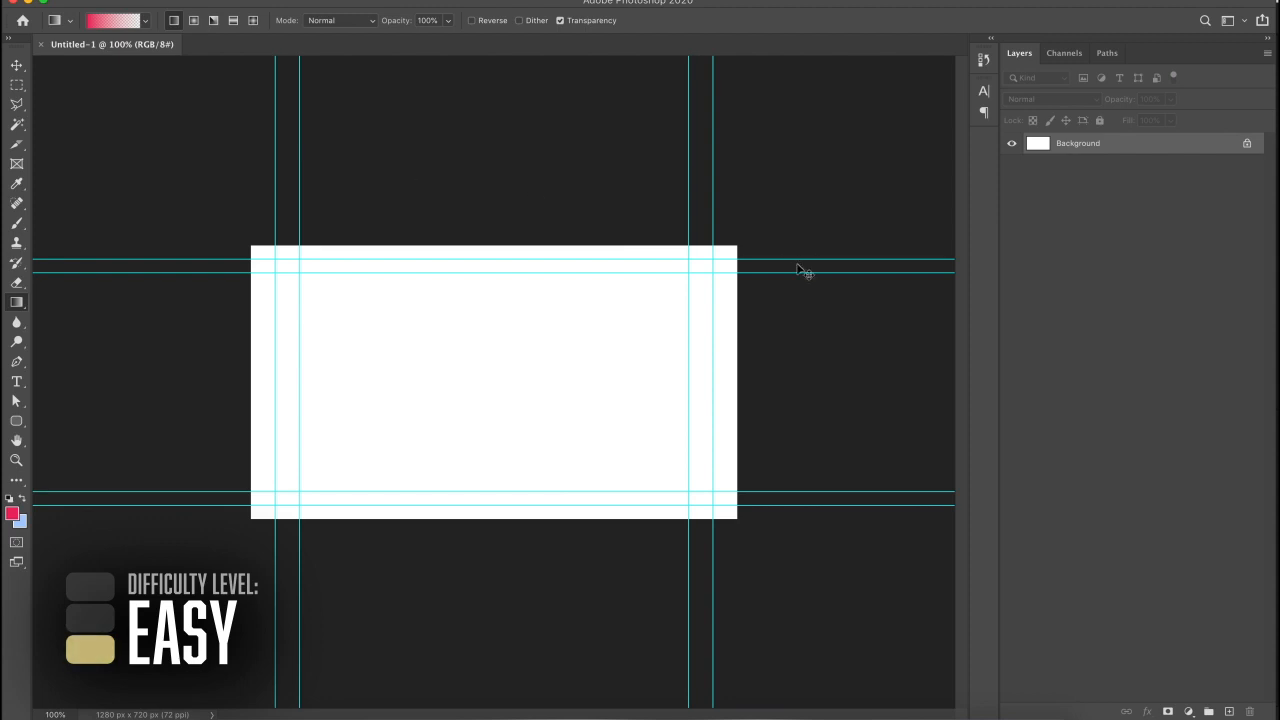
{"action": "key", "text": "super+semicolon"}
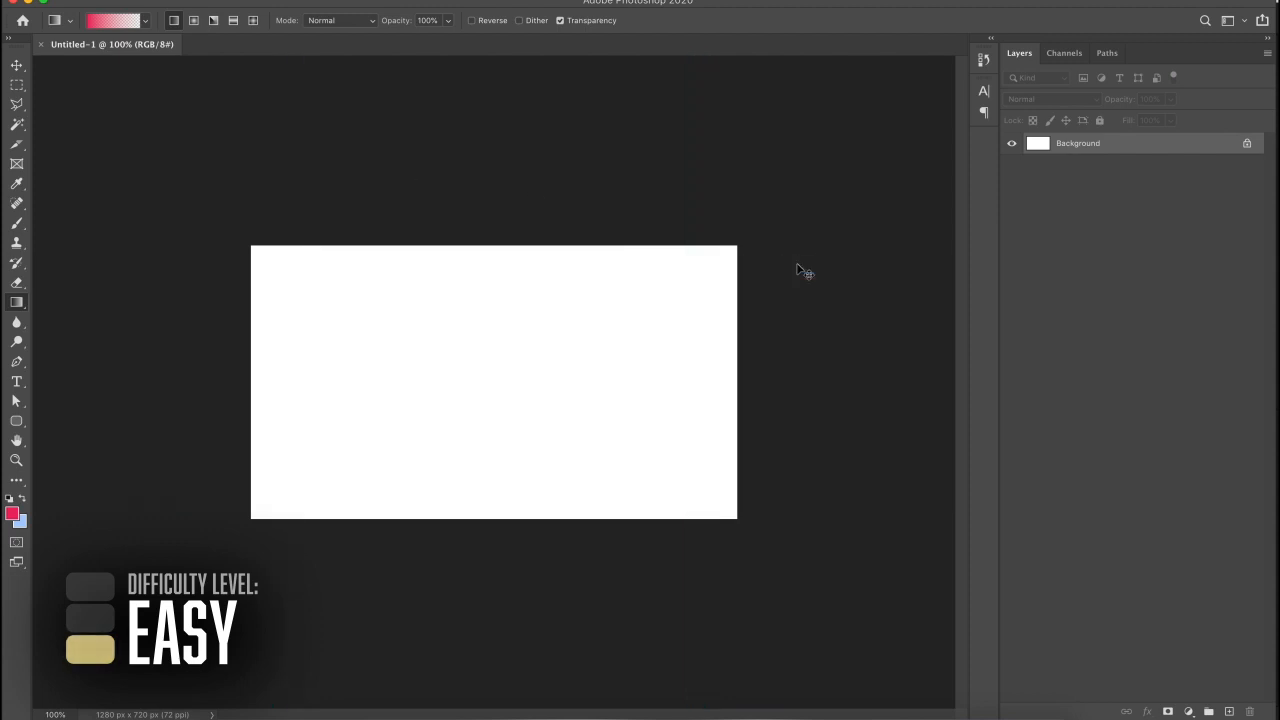
{"action": "key", "text": "super+0"}
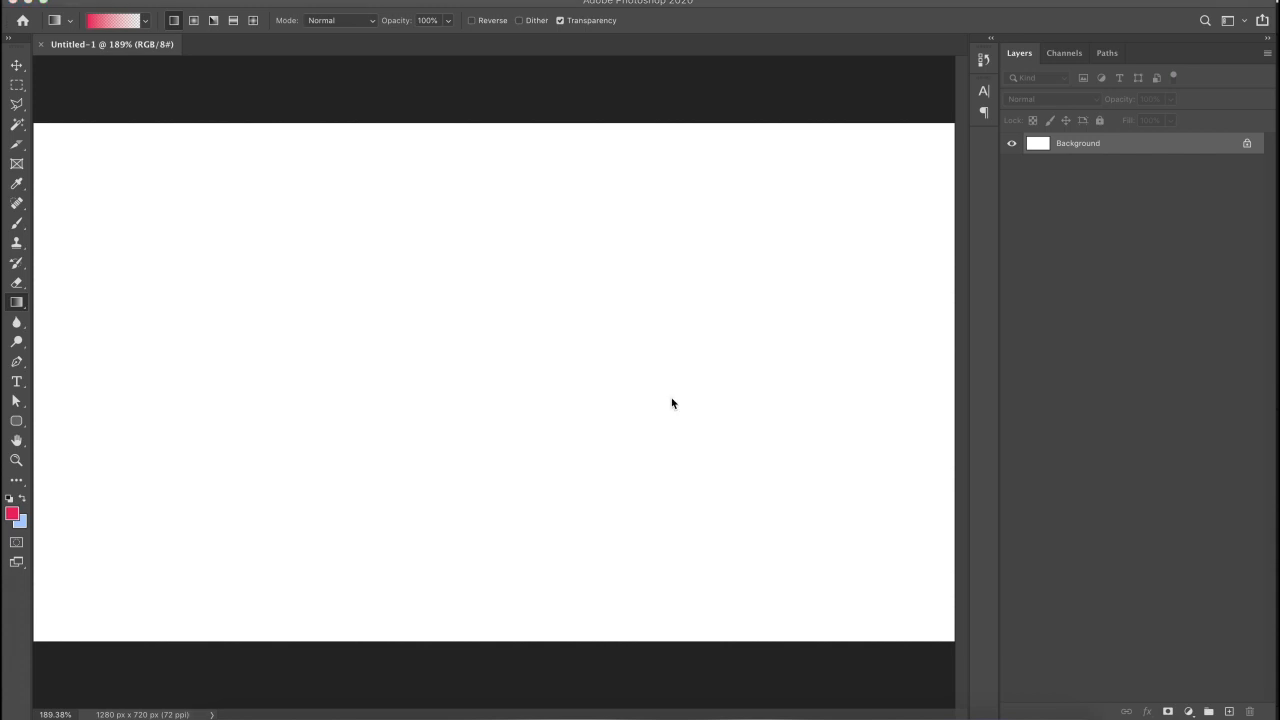
- Browse to Concrete Textures > Light in Finder and drag 4.jpg onto the canvas
{"action": "left_click", "coordinate": [998, 716]}
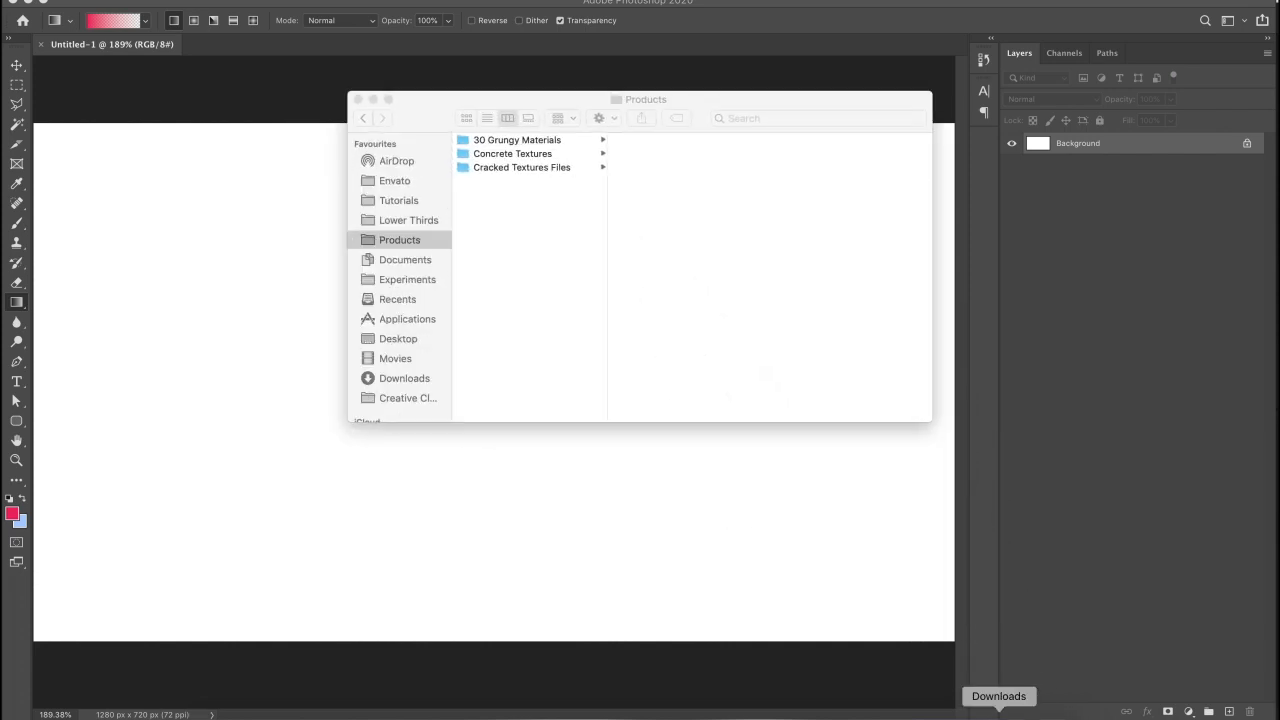
{"action": "left_click", "coordinate": [539, 145]}
{"action": "left_click", "coordinate": [637, 154]}
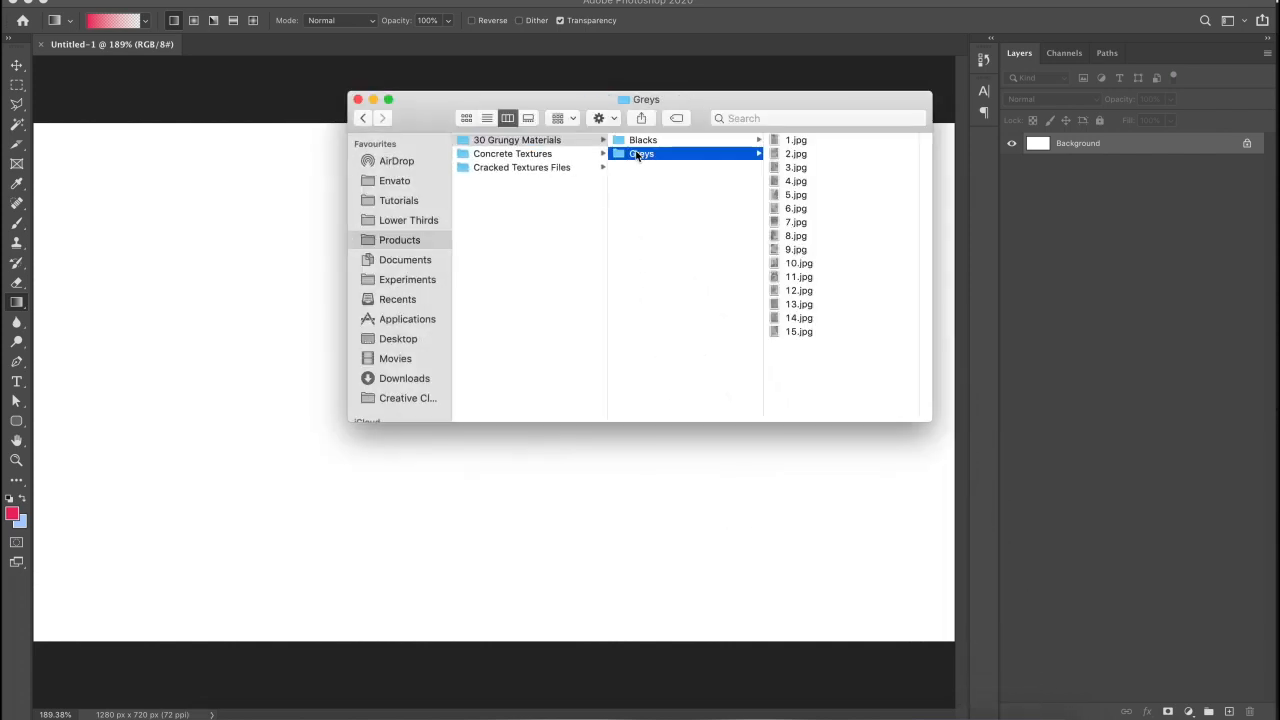
{"action": "left_click", "coordinate": [560, 153]}
{"action": "left_click", "coordinate": [647, 170]}
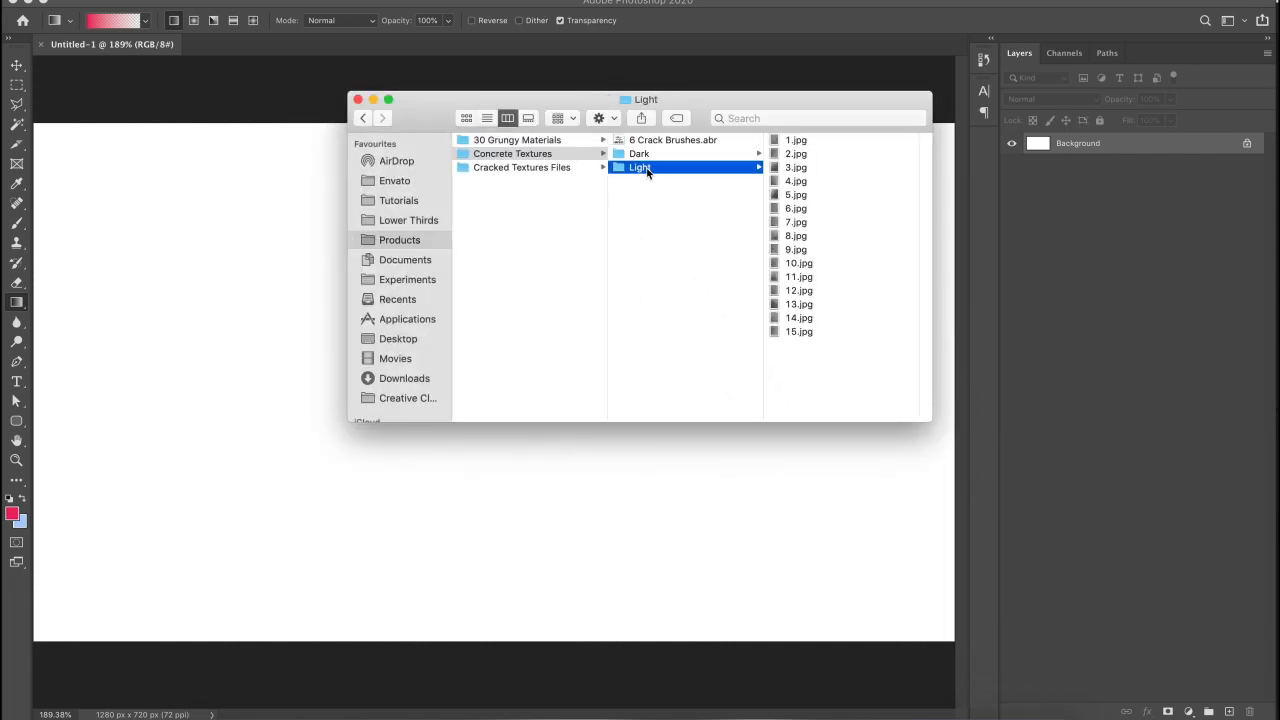
{"action": "left_click", "coordinate": [821, 182]}
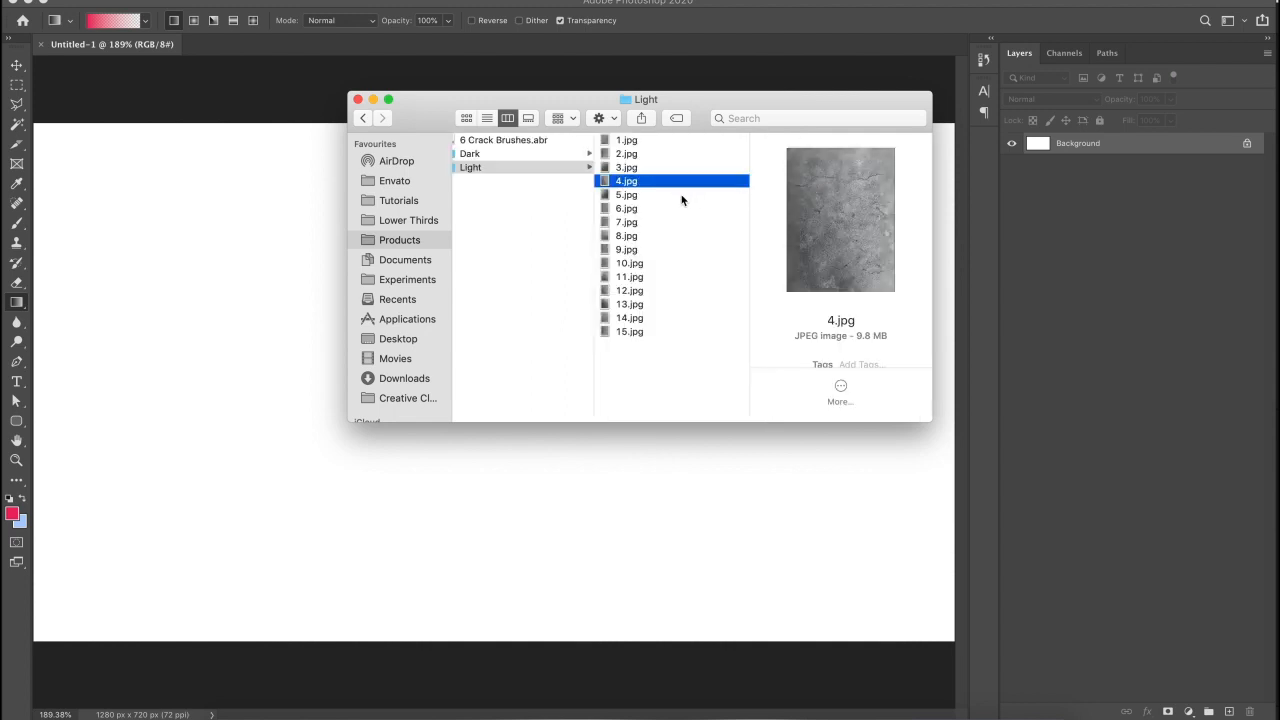
{"action": "left_click_drag", "start_coordinate": [640, 180], "coordinate": [376, 487]}
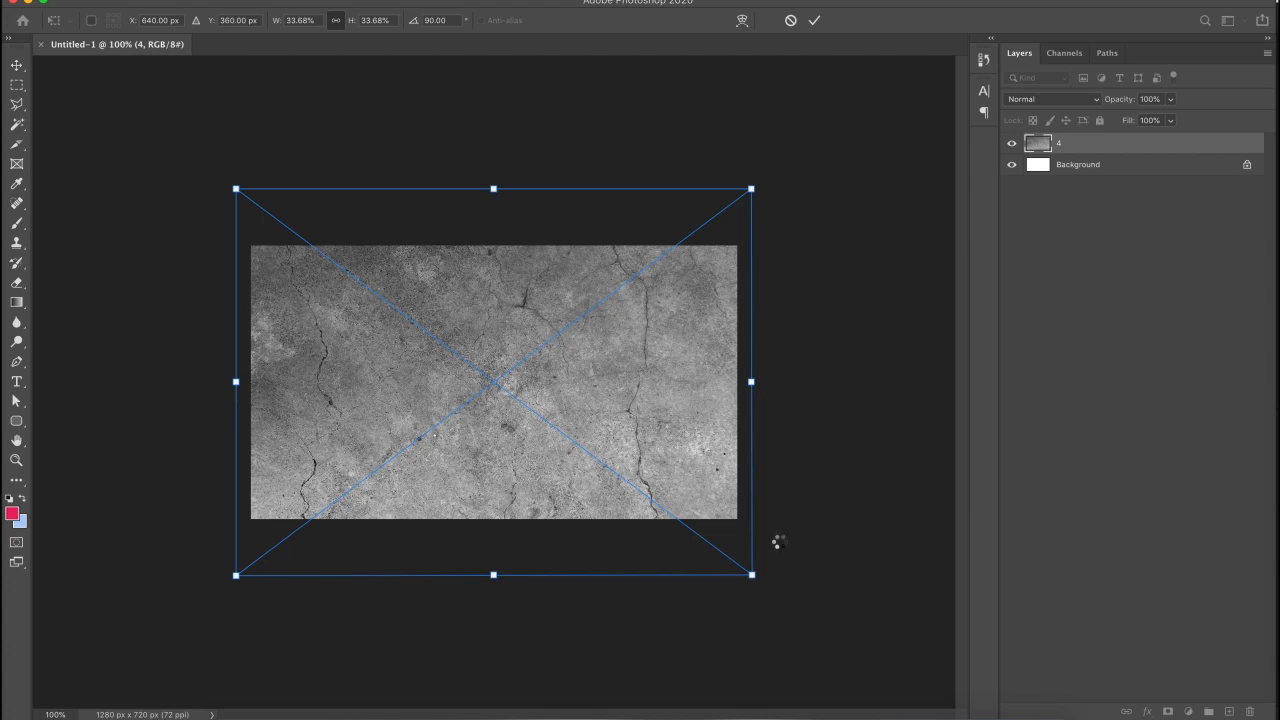
- Commit the placed concrete texture and add a new empty layer above it
{"action": "key", "text": "Return"}
{"action": "key", "text": "g"}
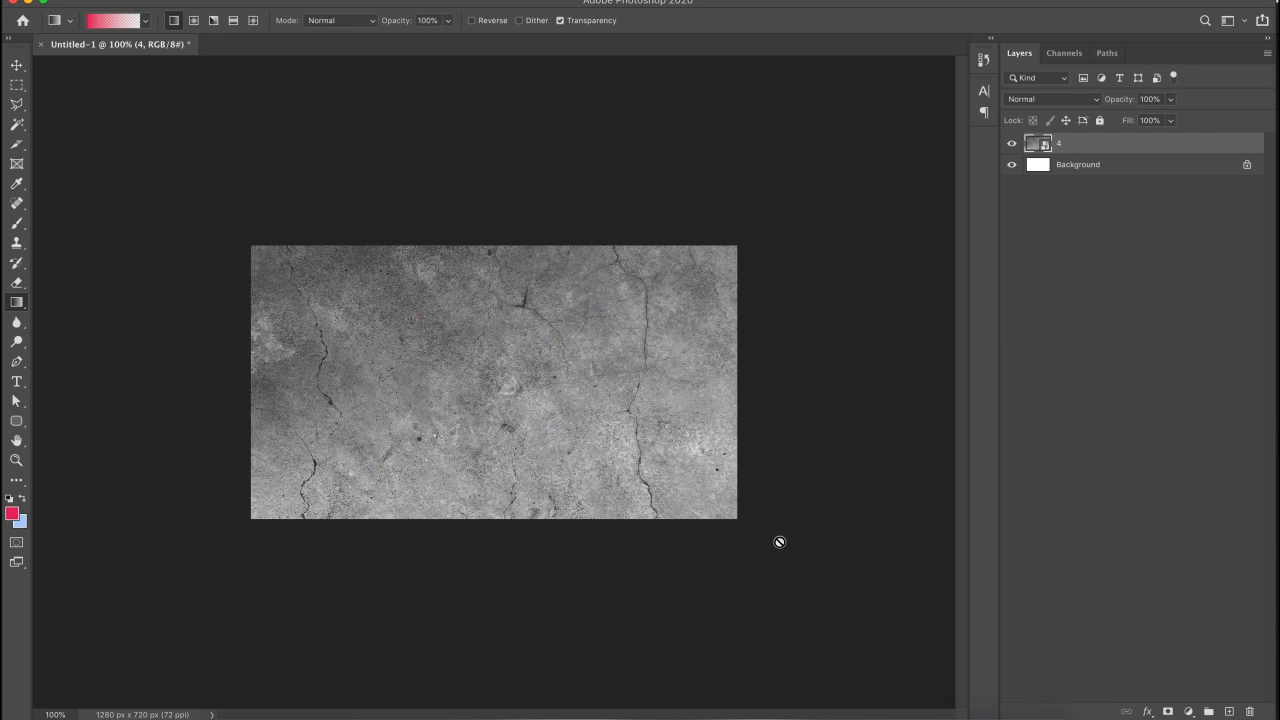
{"action": "left_click", "coordinate": [1229, 711]}
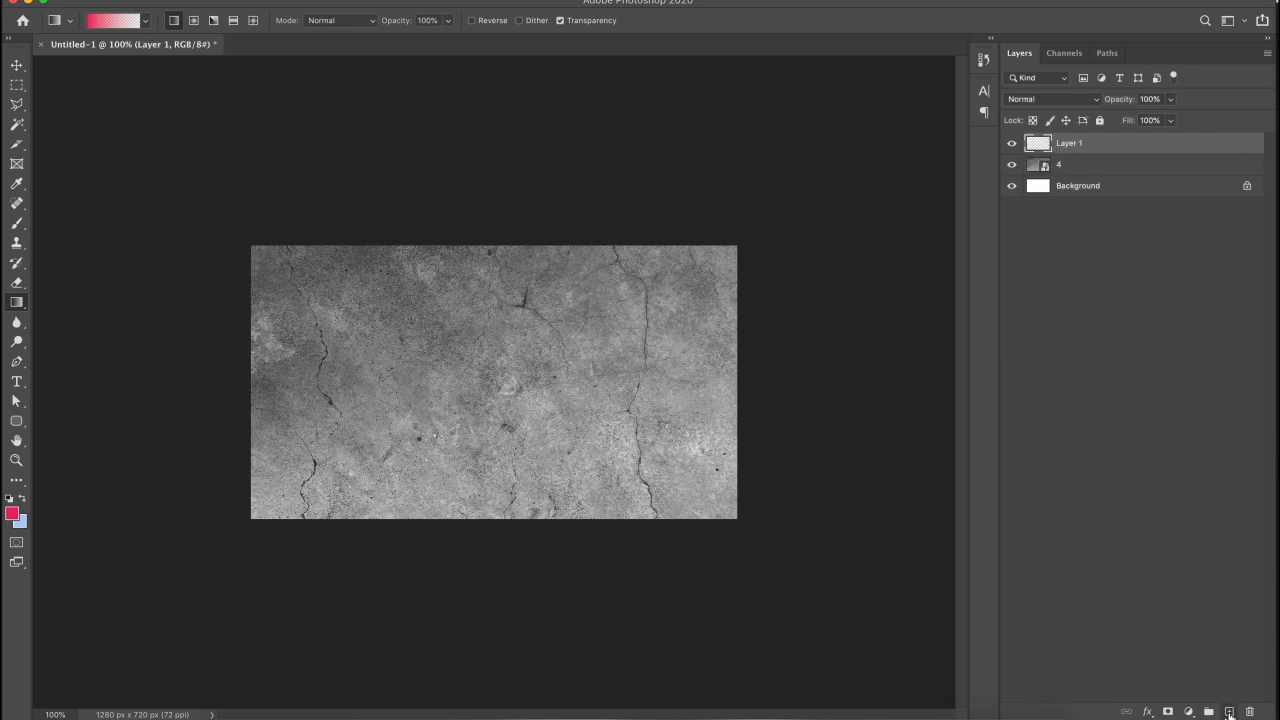
- Set the foreground colour to red eb0a3a and fill the new layer with it
{"action": "left_click", "coordinate": [12, 513]}
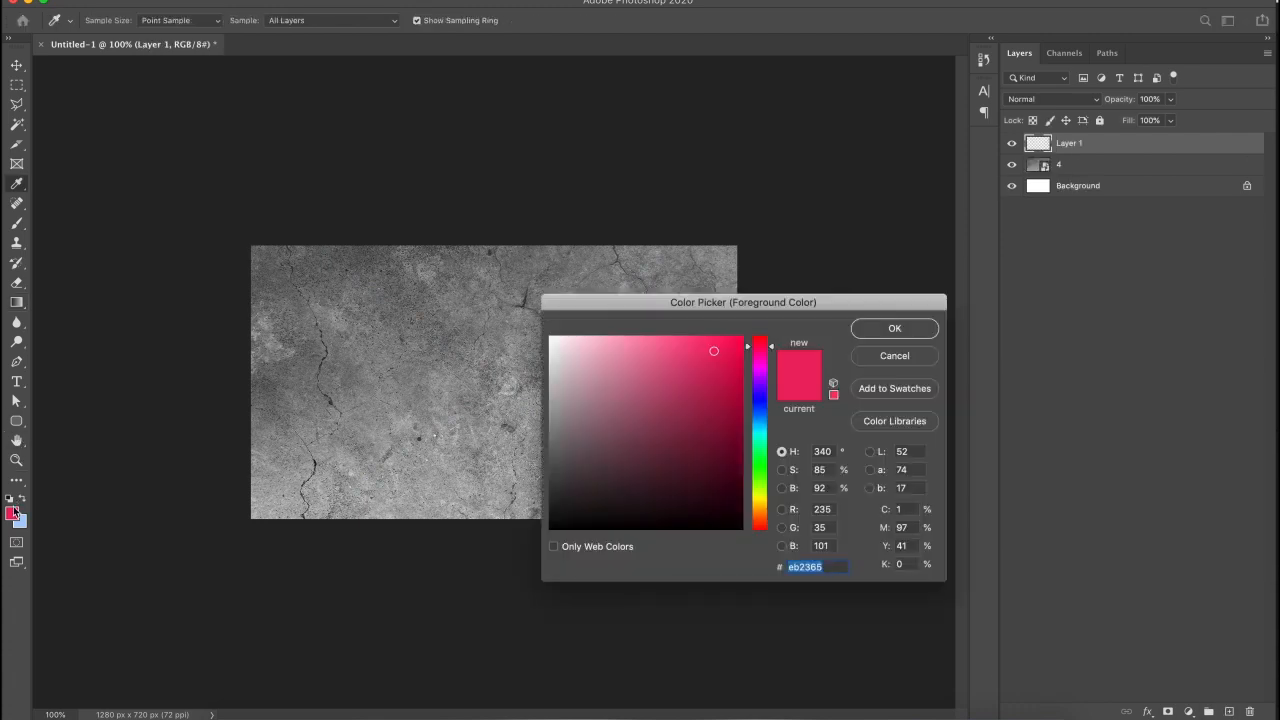
{"action": "left_click", "coordinate": [735, 351]}
{"action": "left_click_drag", "start_coordinate": [735, 351], "coordinate": [734, 351]}
{"action": "left_click_drag", "start_coordinate": [756, 405], "coordinate": [767, 342]}
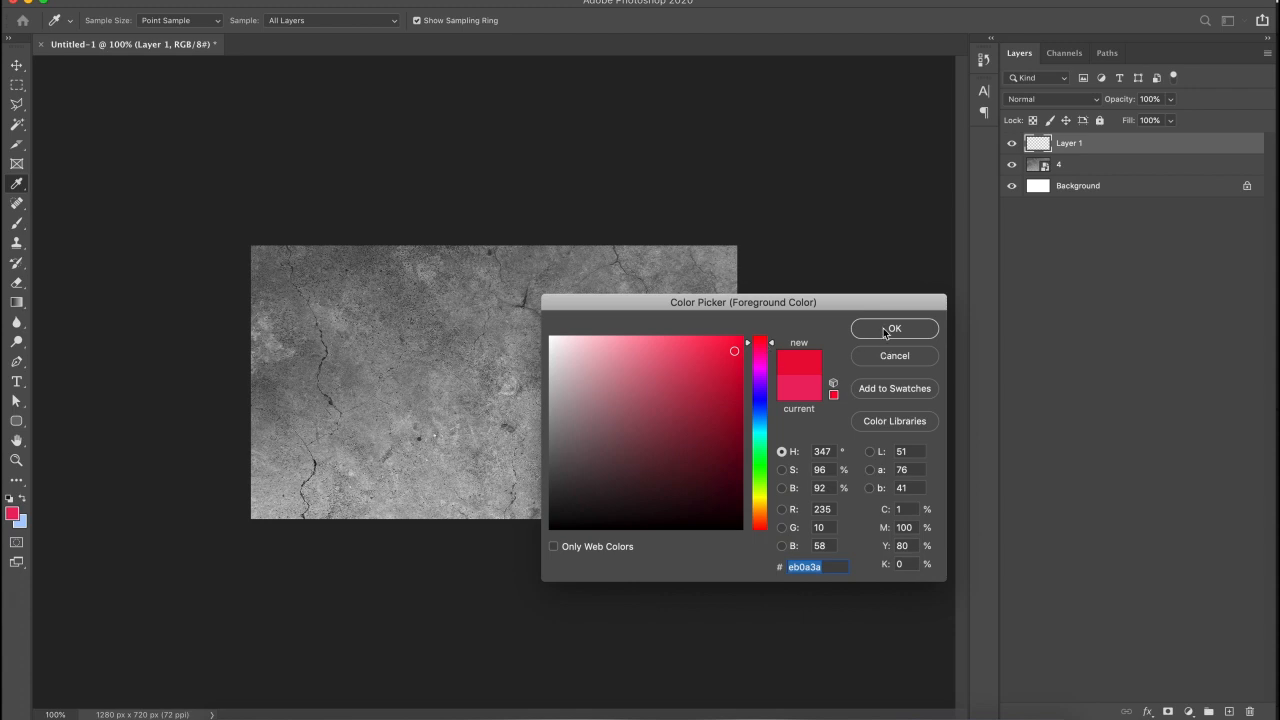
{"action": "left_click", "coordinate": [884, 330]}
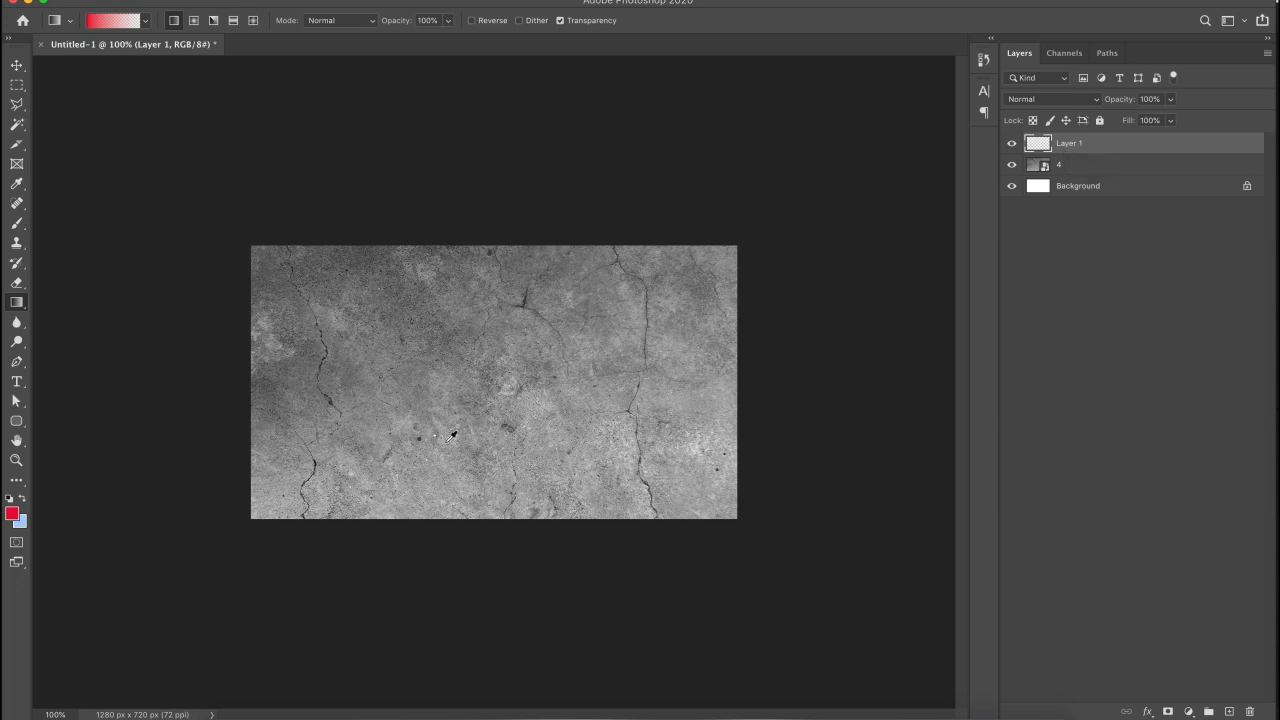
{"action": "key", "text": "alt+BackSpace"}
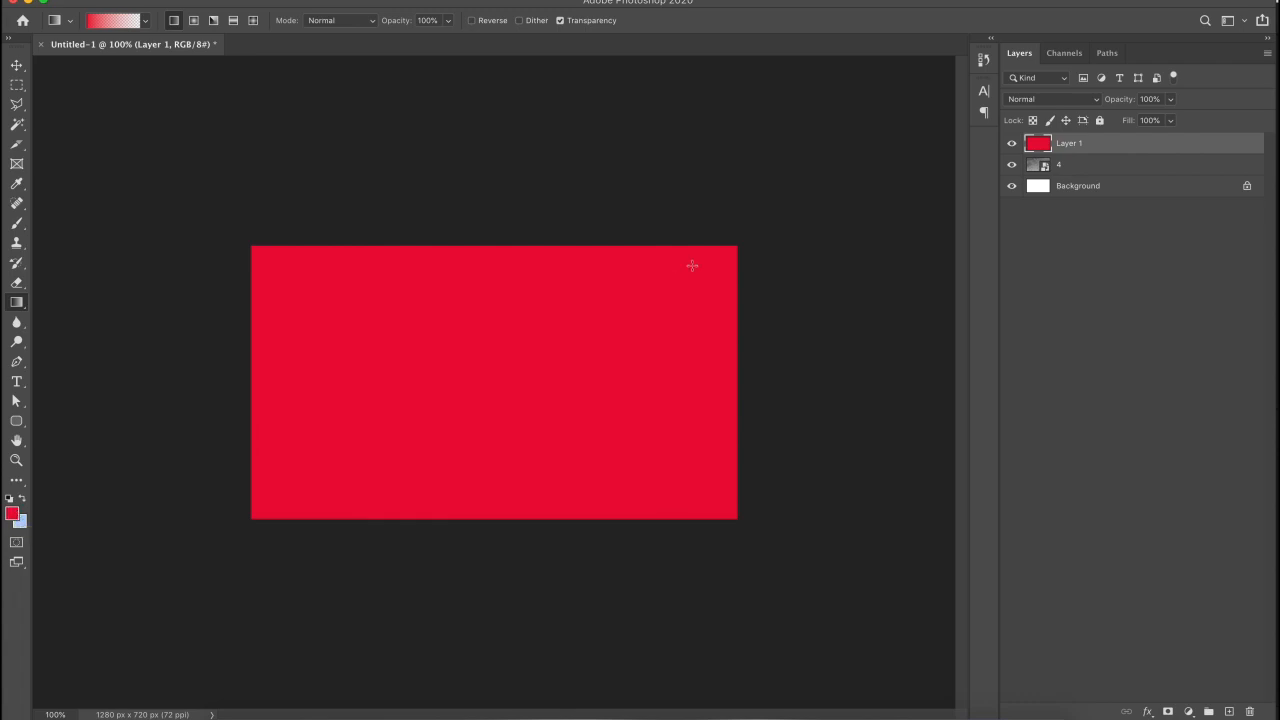
{"action": "left_click", "coordinate": [1026, 100]}
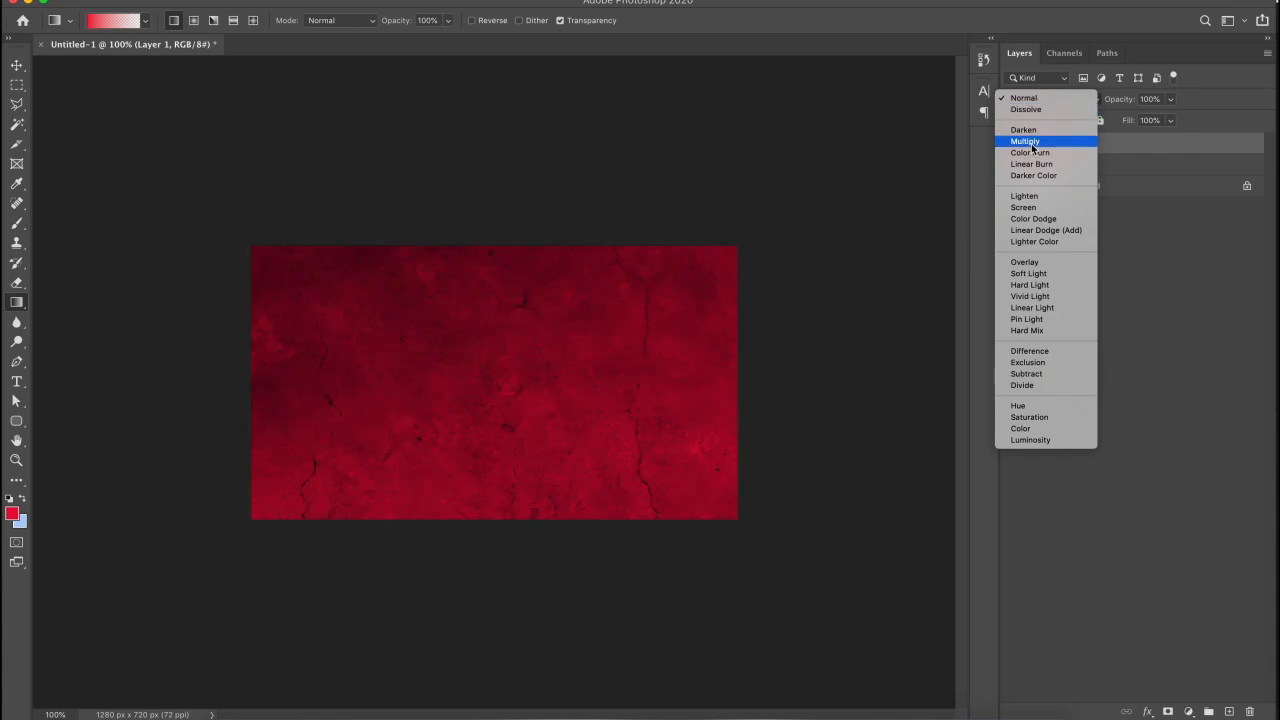
- Set the red layer to Multiply and rename it RED OVERLAY
{"action": "left_click", "coordinate": [1027, 141]}
{"action": "key", "text": "super+0"}
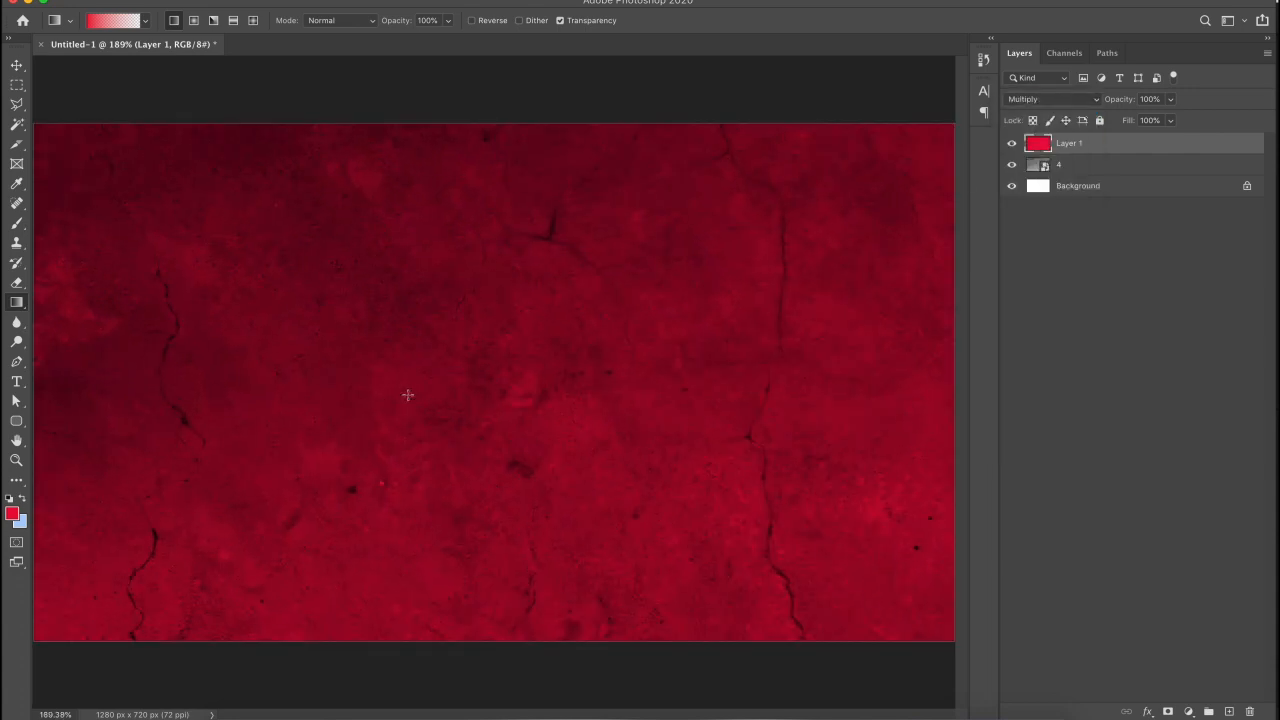
{"action": "double_click", "coordinate": [1069, 142]}
{"action": "type", "text": "RED OVERLAY"}
{"action": "key", "text": "Return"}
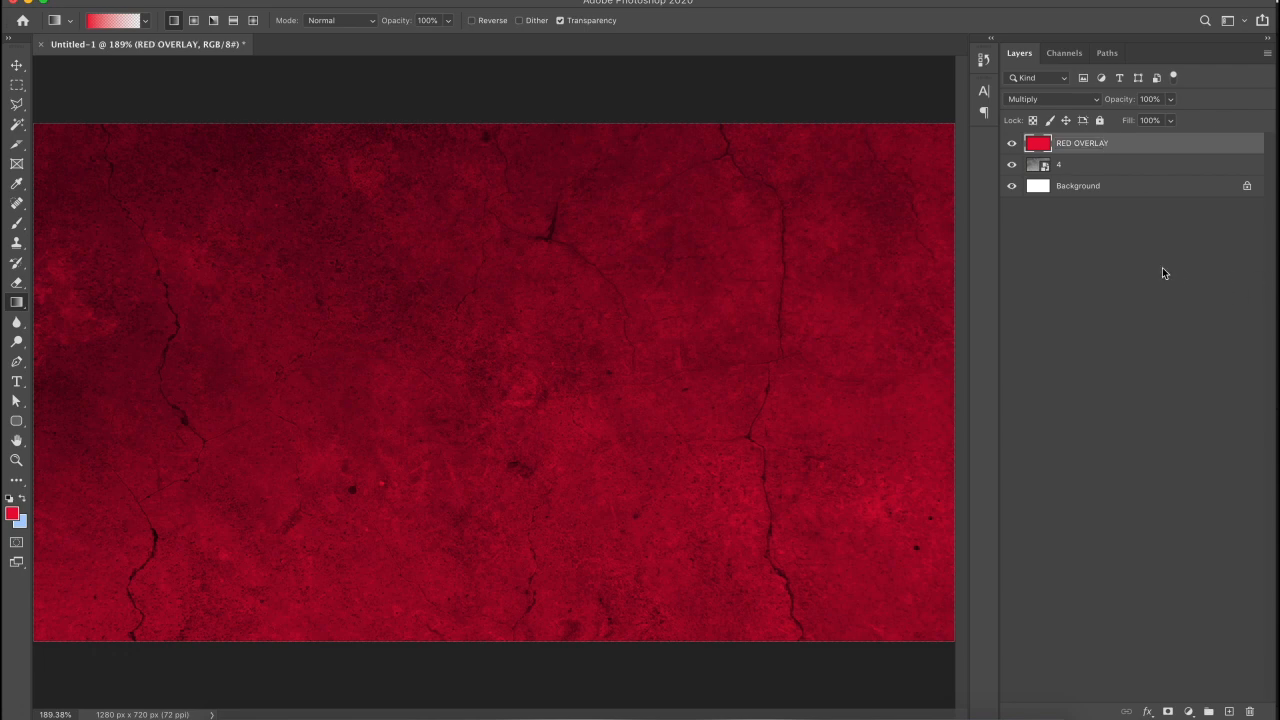
- Add a new empty layer above RED OVERLAY named VIGNETTE
{"action": "left_click", "coordinate": [1229, 711]}
{"action": "double_click", "coordinate": [1069, 143]}
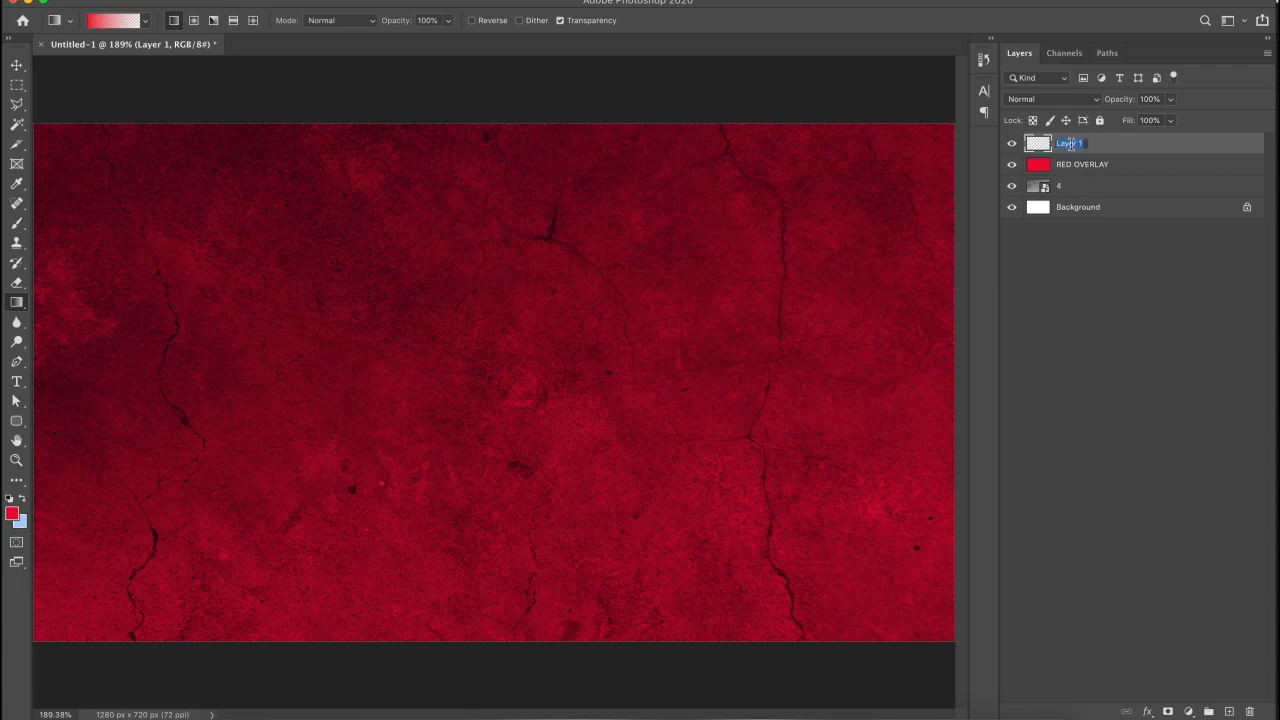
{"action": "type", "text": "VIGNETTE"}
{"action": "key", "text": "Return"}
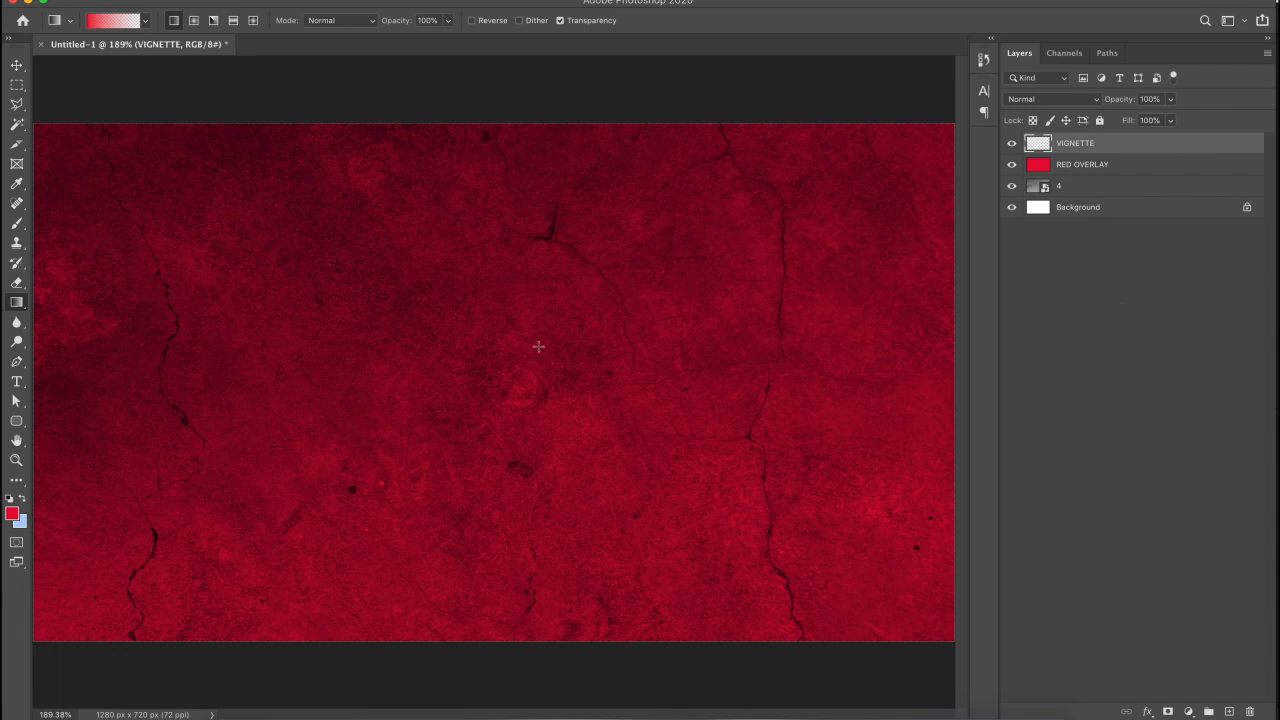
{"action": "key", "text": "super+1"}
- Set the foreground colour to black and fill the VIGNETTE layer with it
{"action": "left_click", "coordinate": [12, 514]}
{"action": "left_click_drag", "start_coordinate": [639, 512], "coordinate": [517, 569]}
{"action": "key", "text": "Return"}
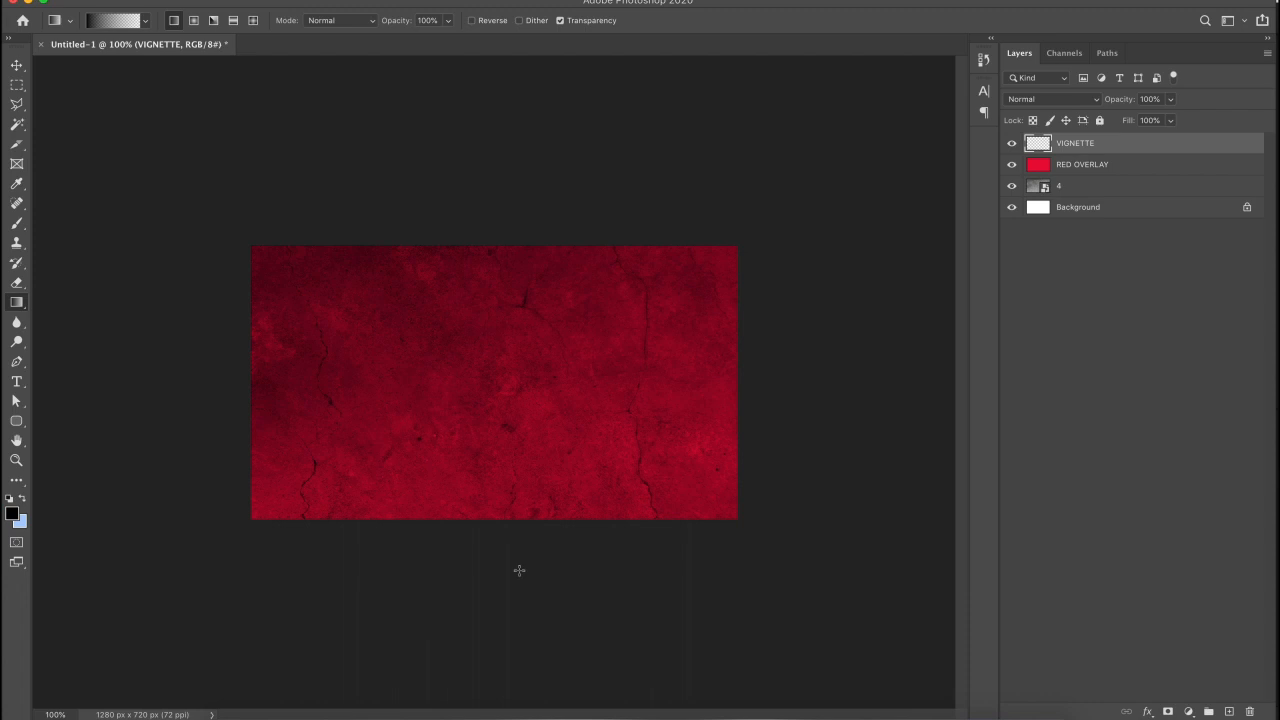
{"action": "key", "text": "super+minus"}
{"action": "key", "text": "super+equal"}
{"action": "key", "text": "super+equal"}
{"action": "key", "text": "super+0"}
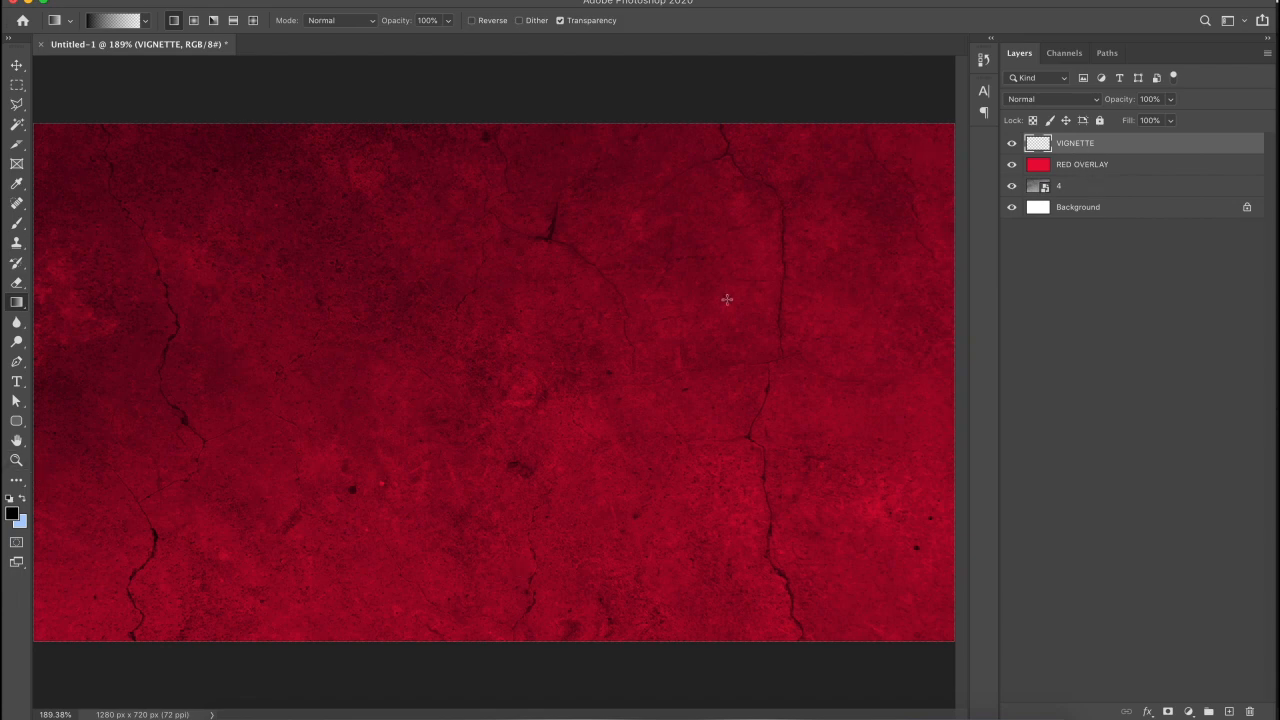
{"action": "key", "text": "alt+BackSpace"}
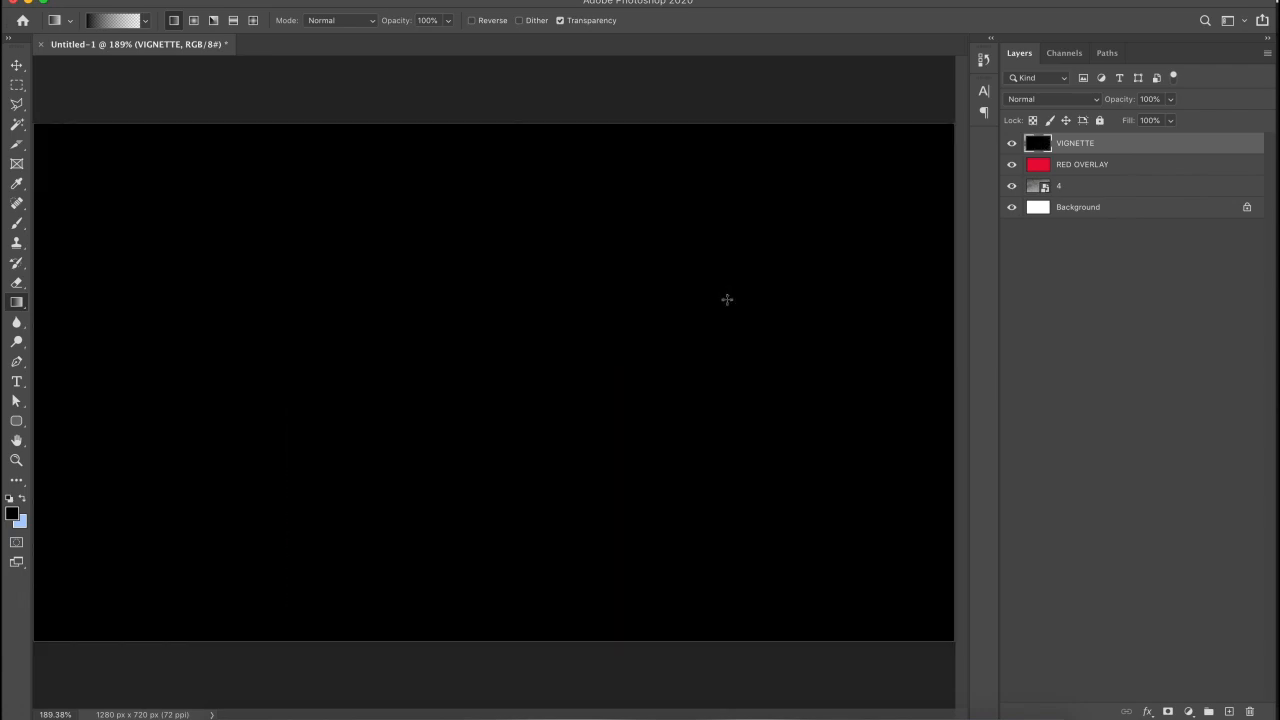
- Draw a large elliptical selection from the canvas centre and nudge it slightly up-left
{"action": "left_click", "coordinate": [18, 86]}
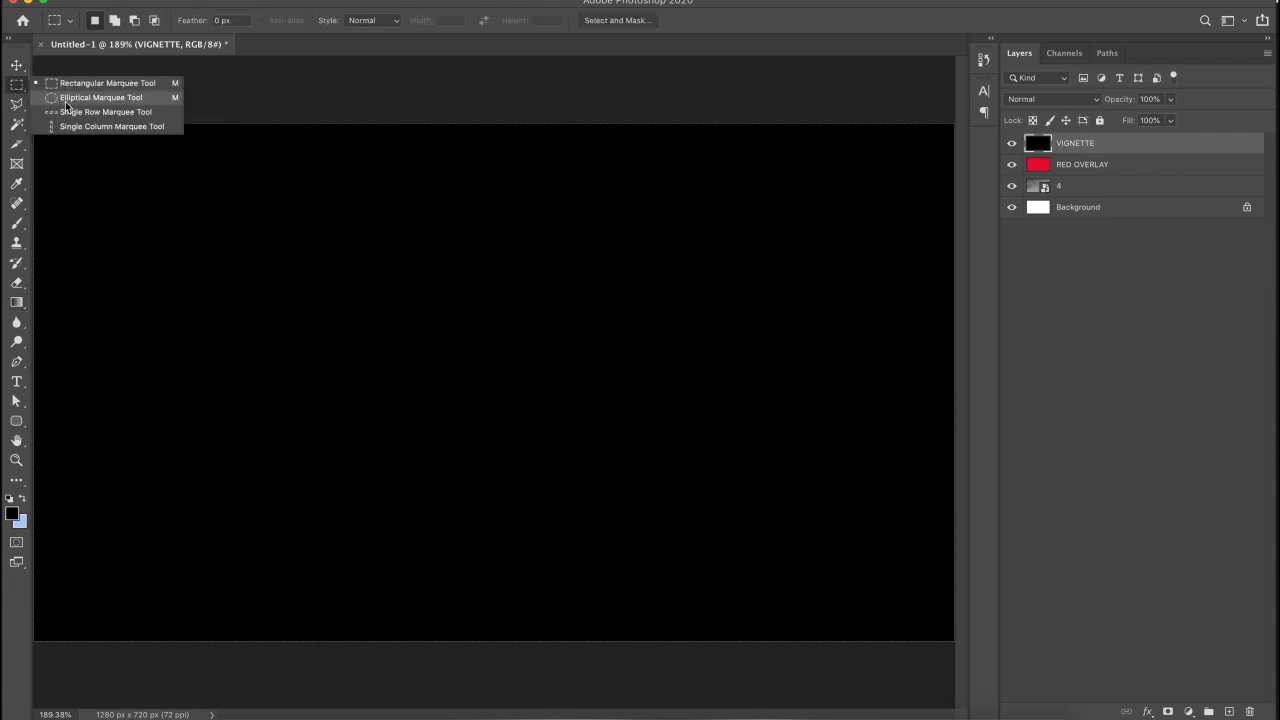
{"action": "left_click", "coordinate": [67, 98]}
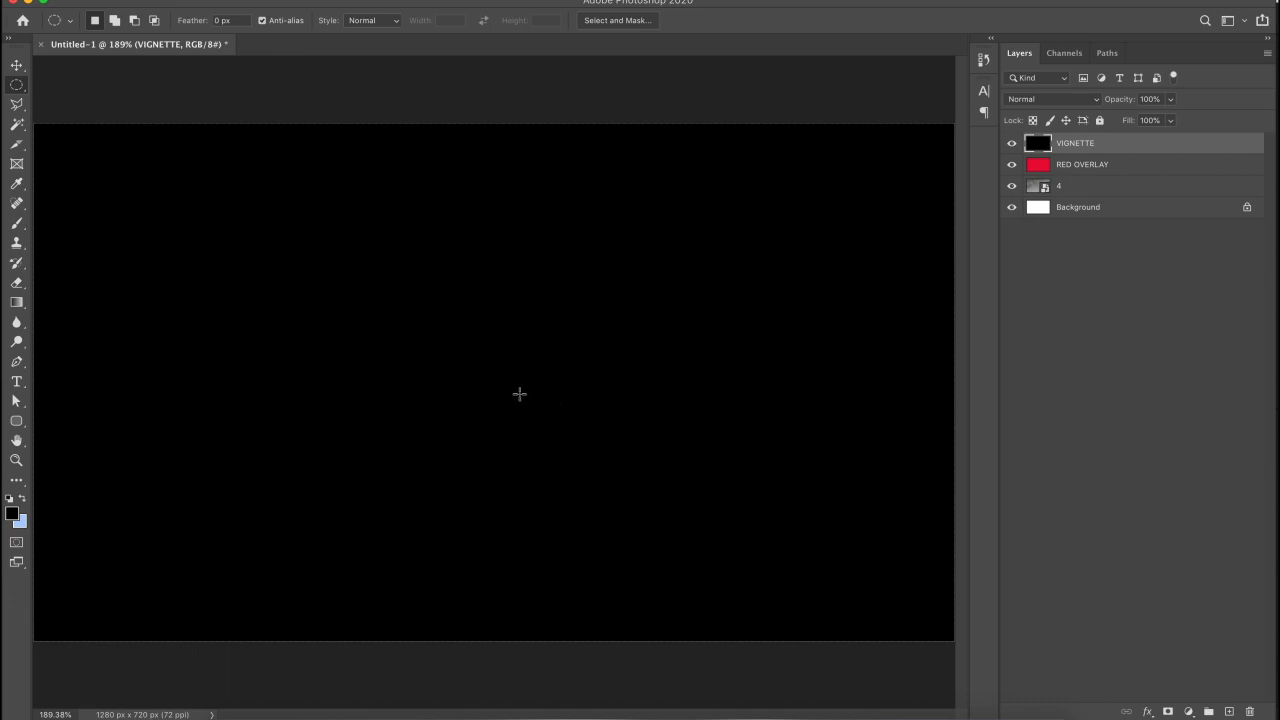
{"action": "left_click_drag", "start_coordinate": [519, 394], "coordinate": [966, 630]}
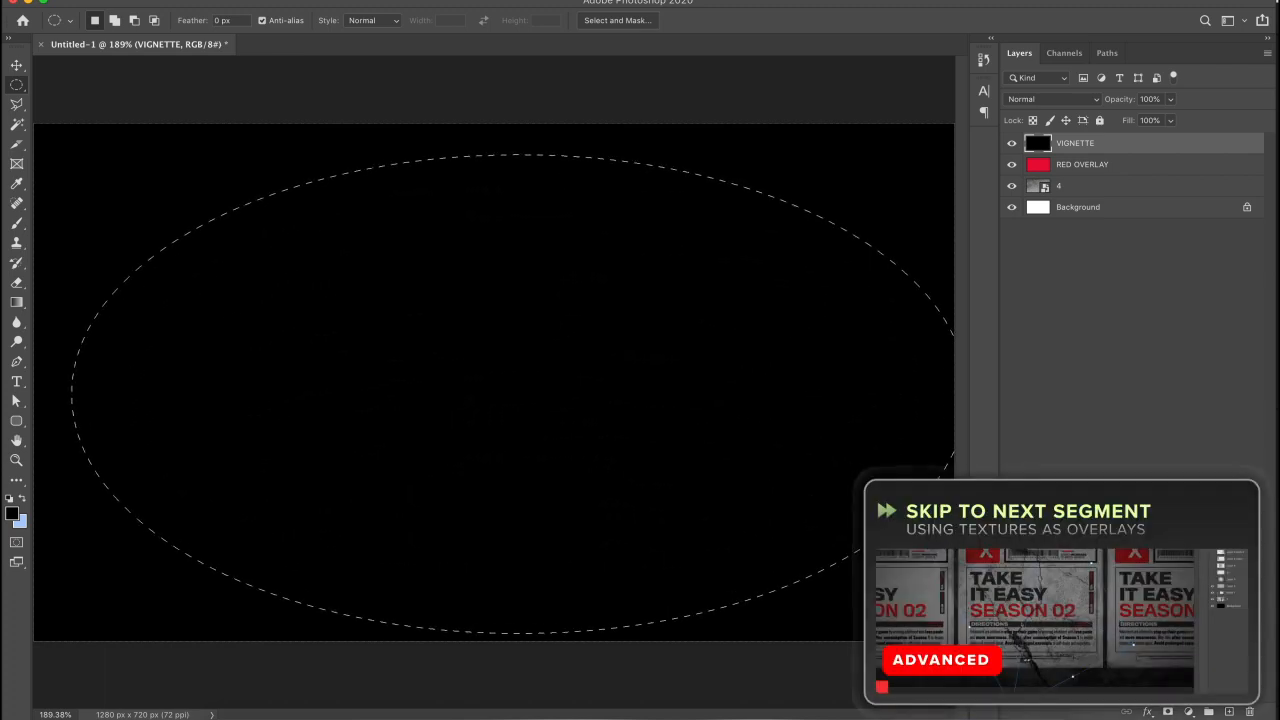
{"action": "key", "text": "super+1"}
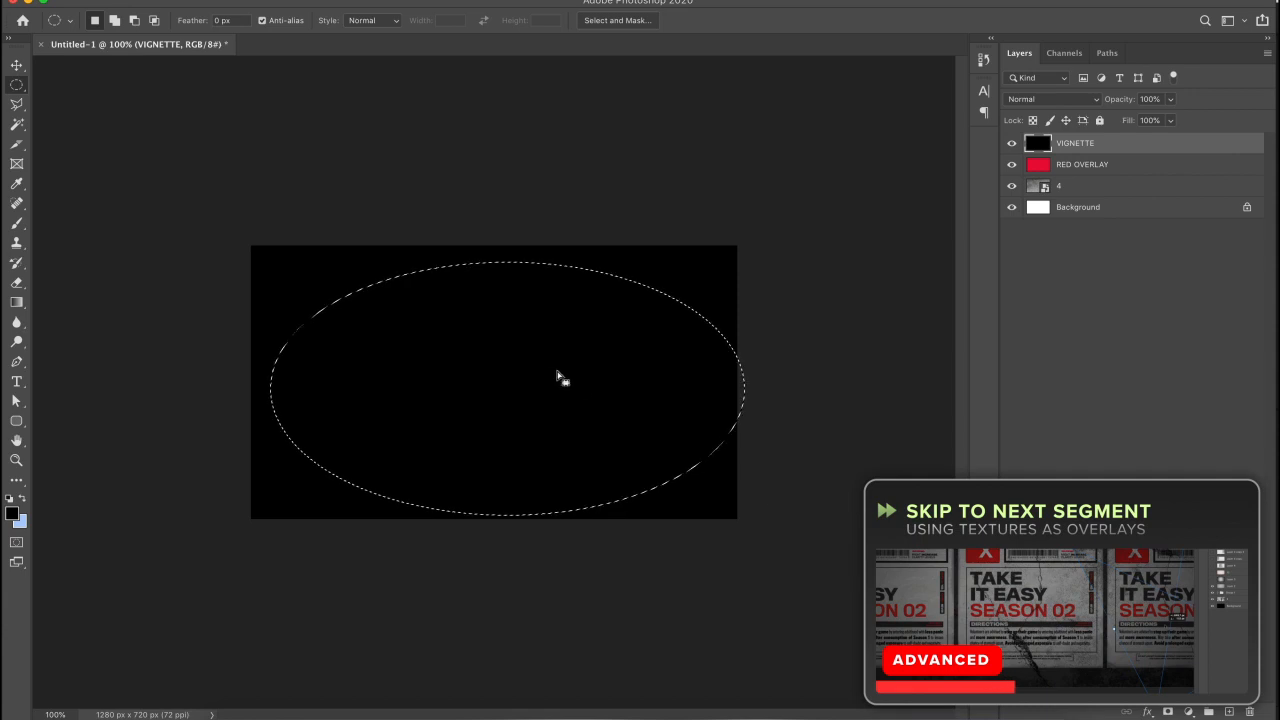
{"action": "left_click_drag", "start_coordinate": [560, 383], "coordinate": [550, 378]}
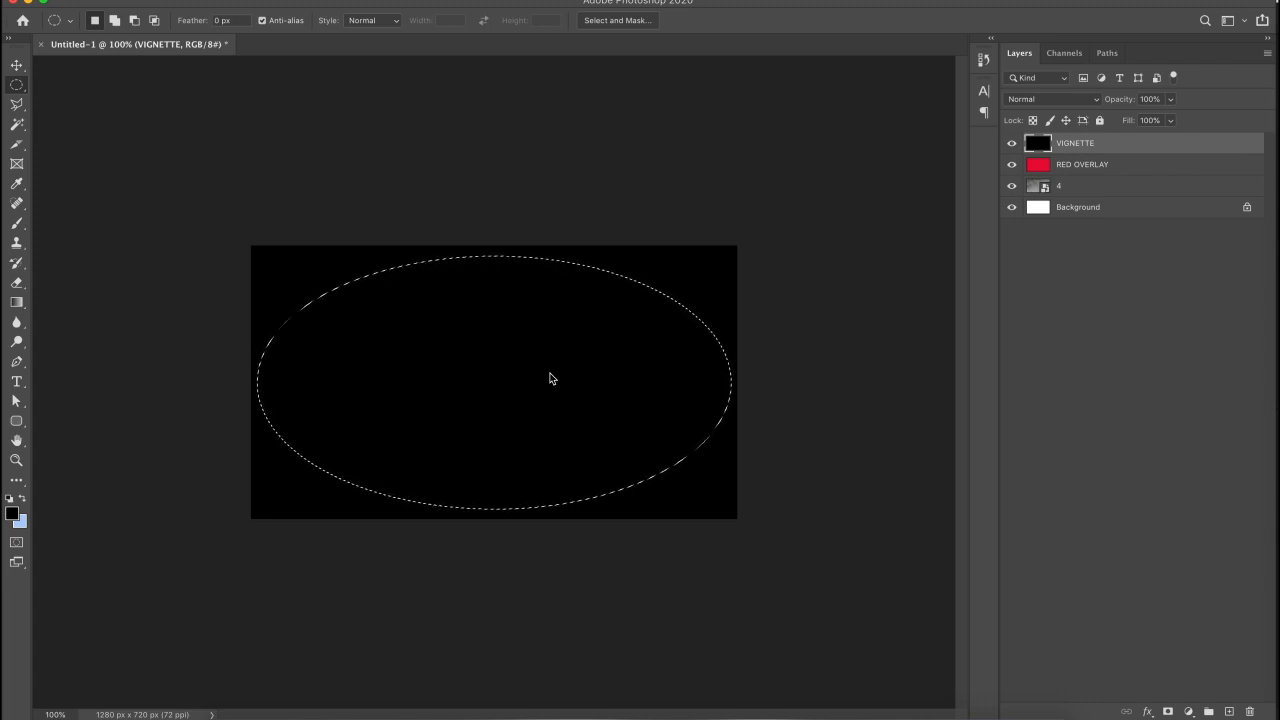
- Feather the oval selection by 300 px, delete the vignette's centre, and deselect
{"action": "right_click", "coordinate": [549, 378]}
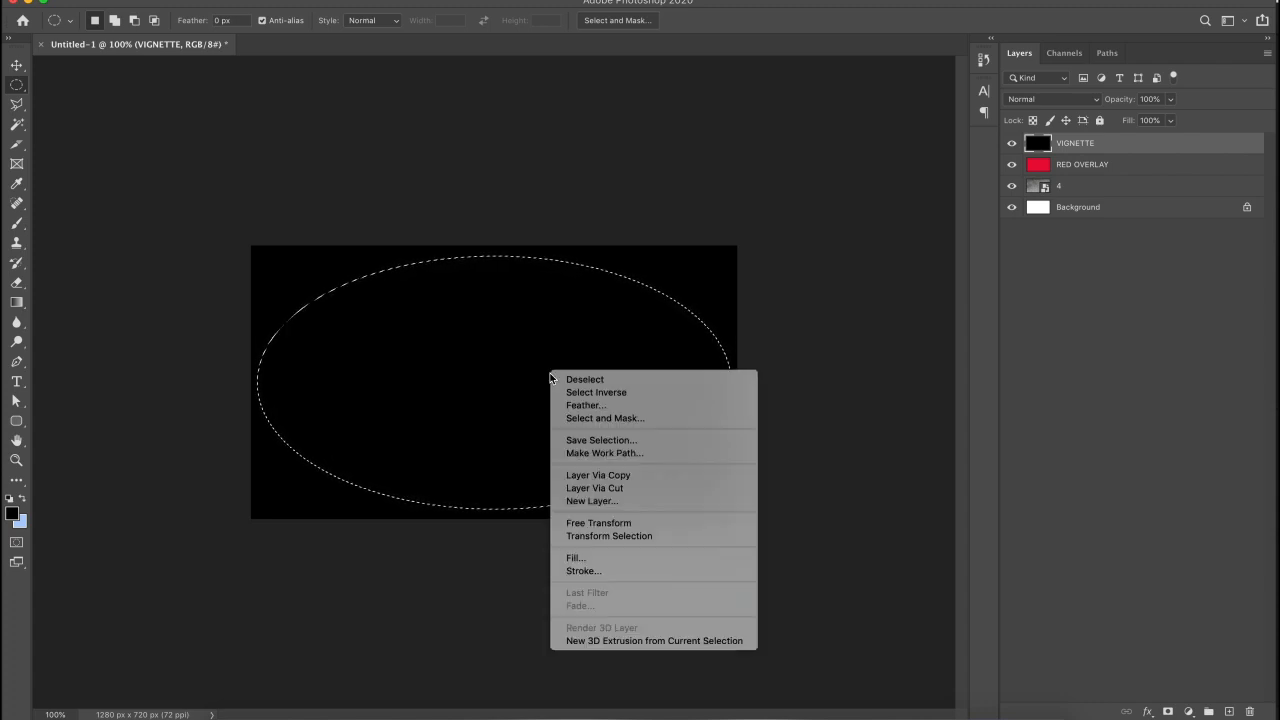
{"action": "left_click", "coordinate": [569, 406]}
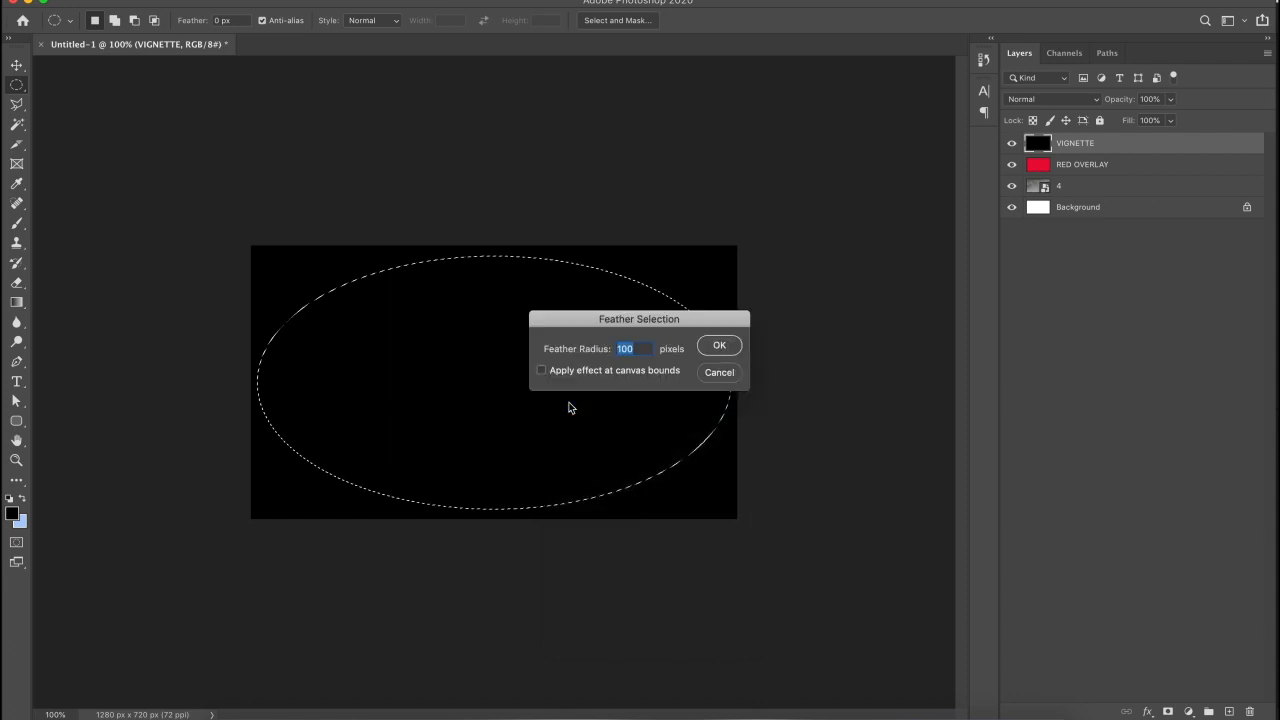
{"action": "type", "text": "300"}
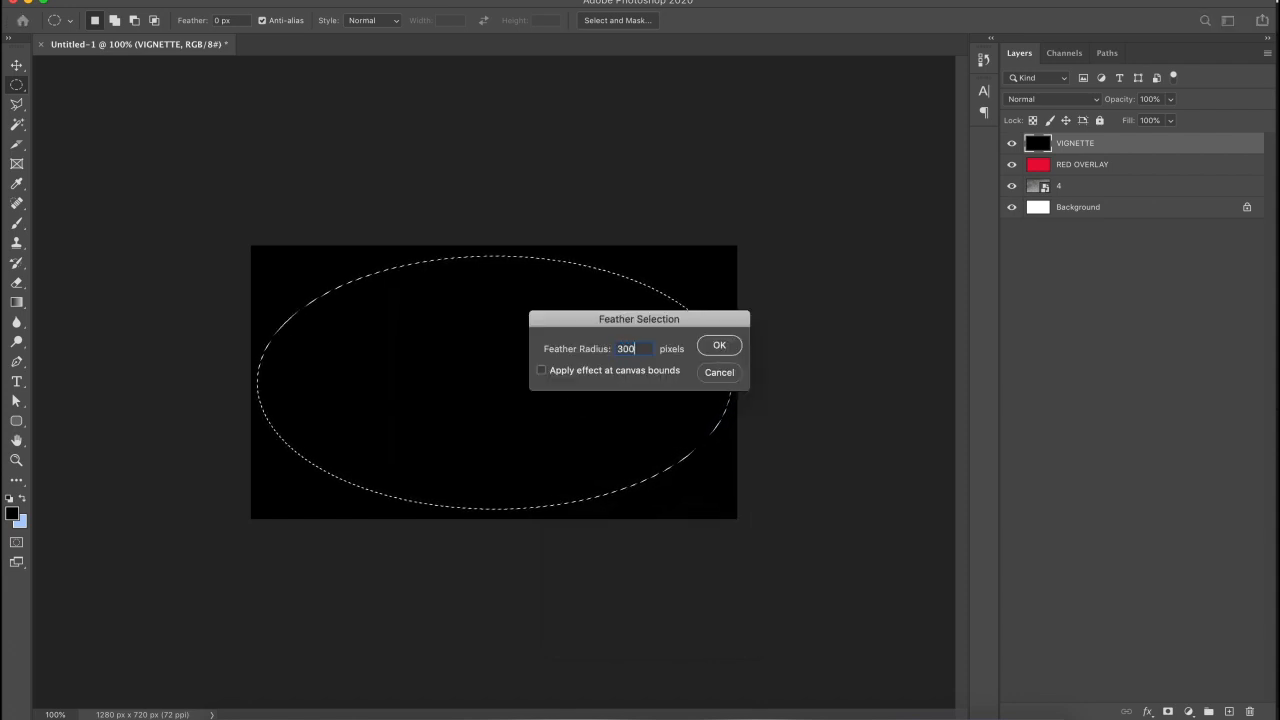
{"action": "key", "text": "Return"}
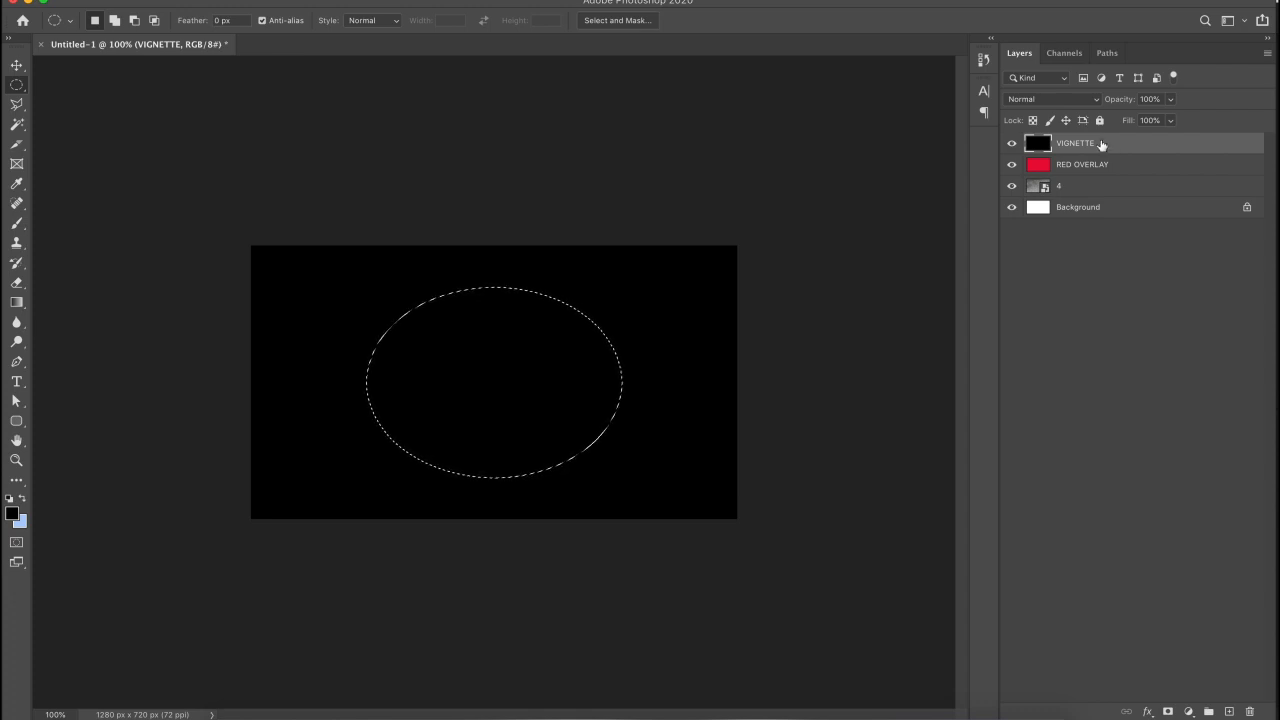
{"action": "key", "text": "Delete"}
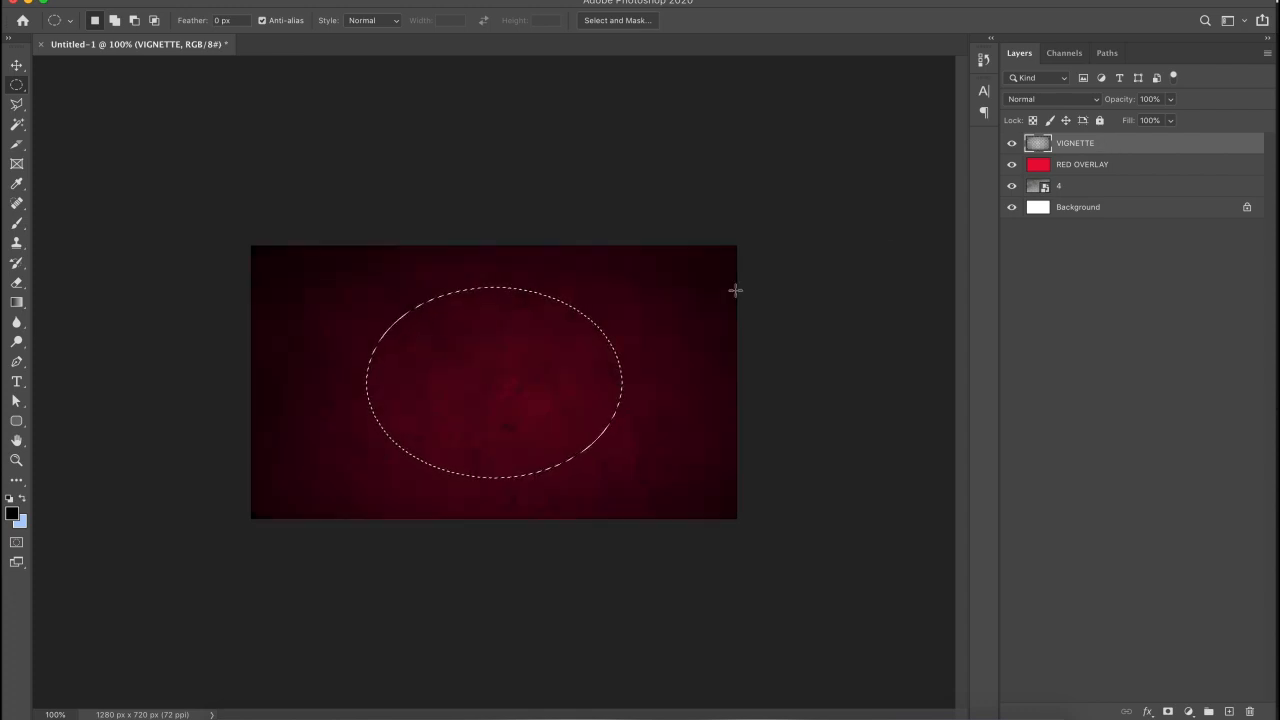
{"action": "left_click", "coordinate": [583, 326]}
{"action": "key", "text": "super+plus"}
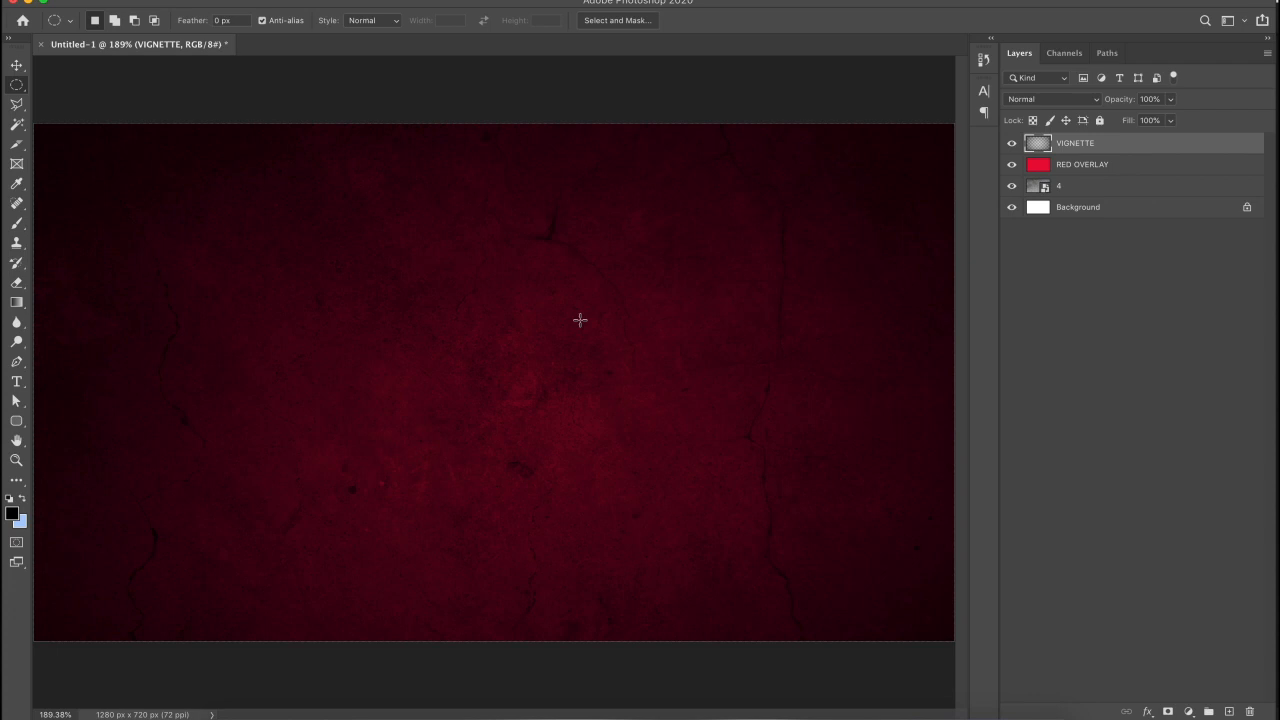
- Add a new empty layer above RED OVERLAY and switch to the Gradient tool
{"action": "left_click", "coordinate": [1080, 168]}
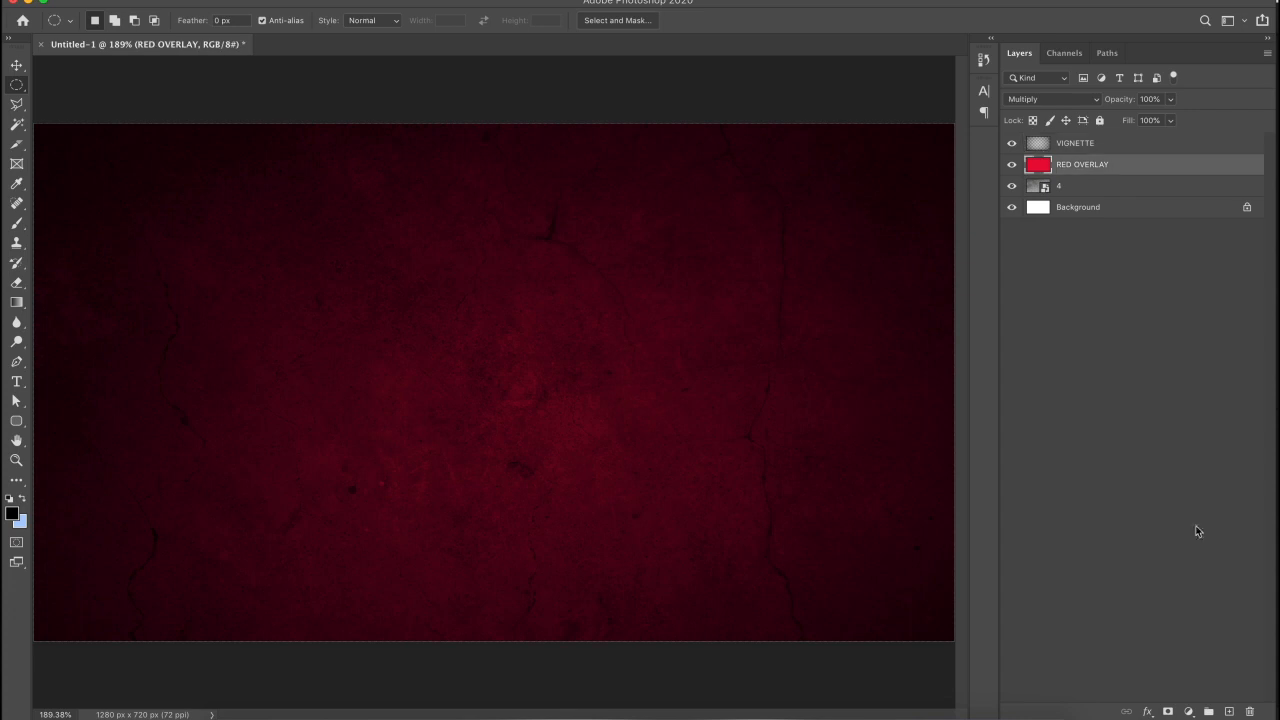
{"action": "left_click", "coordinate": [1229, 711]}
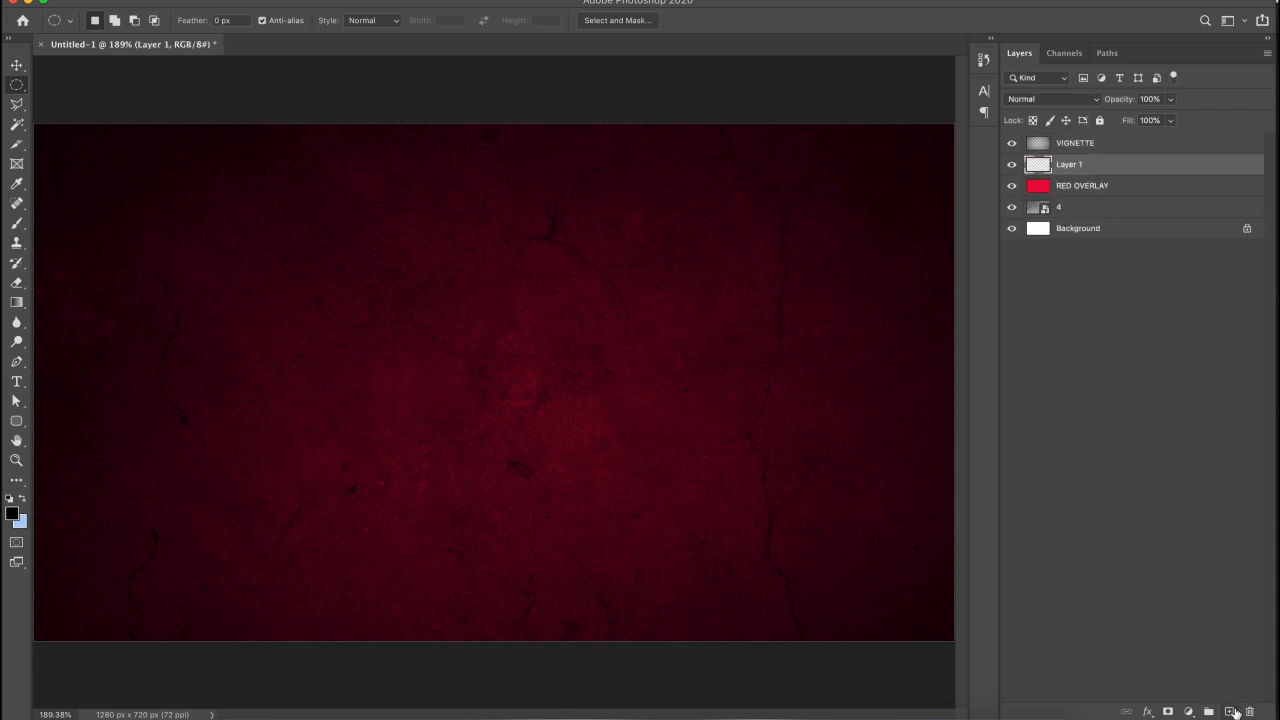
{"action": "left_click", "coordinate": [18, 303]}
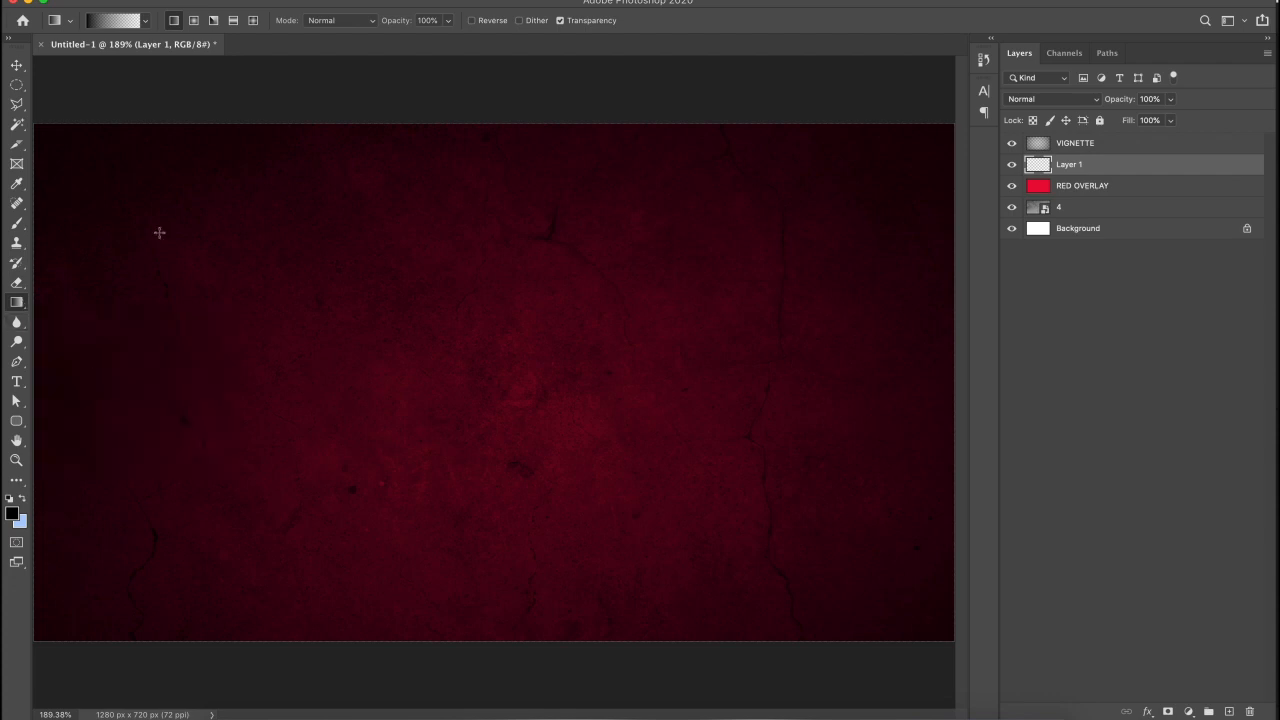
{"action": "left_click", "coordinate": [146, 22]}
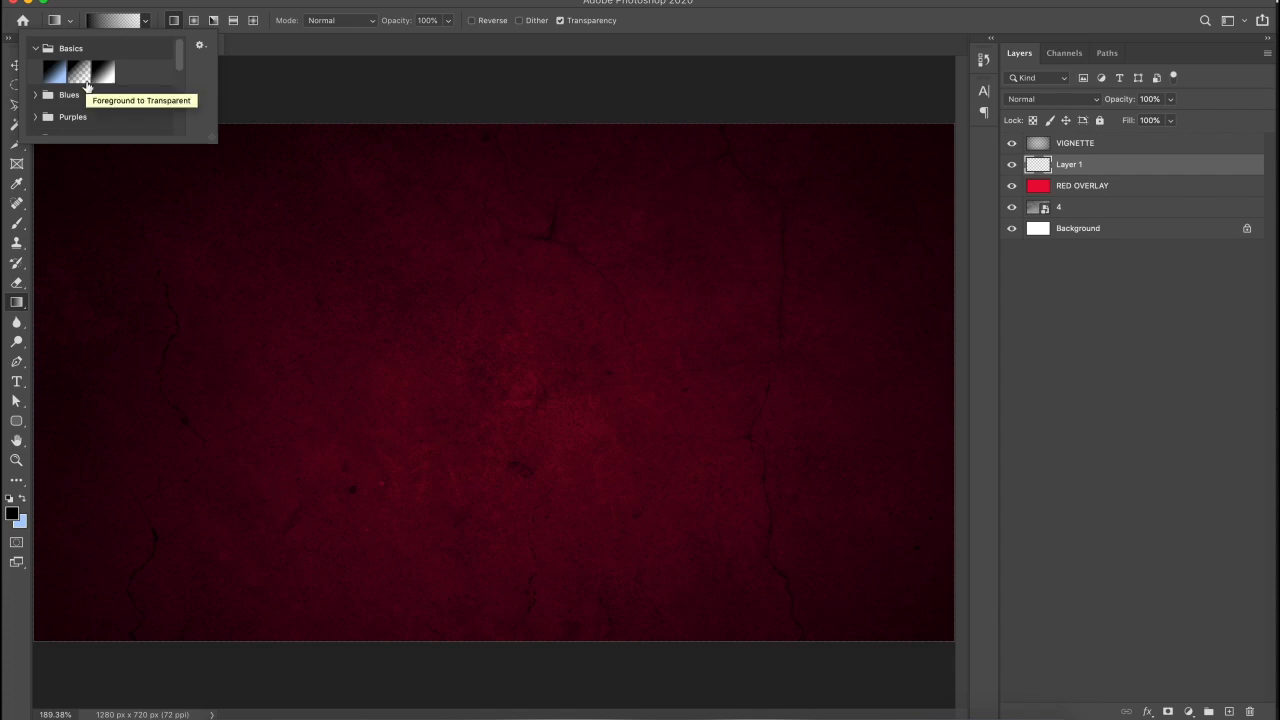
{"action": "left_click", "coordinate": [290, 92]}
- Draw a bright blue gradient diagonally from the top-right toward the bottom-left
{"action": "left_click", "coordinate": [13, 512]}
{"action": "left_click", "coordinate": [760, 400]}
{"action": "left_click_drag", "start_coordinate": [703, 373], "coordinate": [737, 346]}
{"action": "key", "text": "Return"}
{"action": "key", "text": "super+1"}
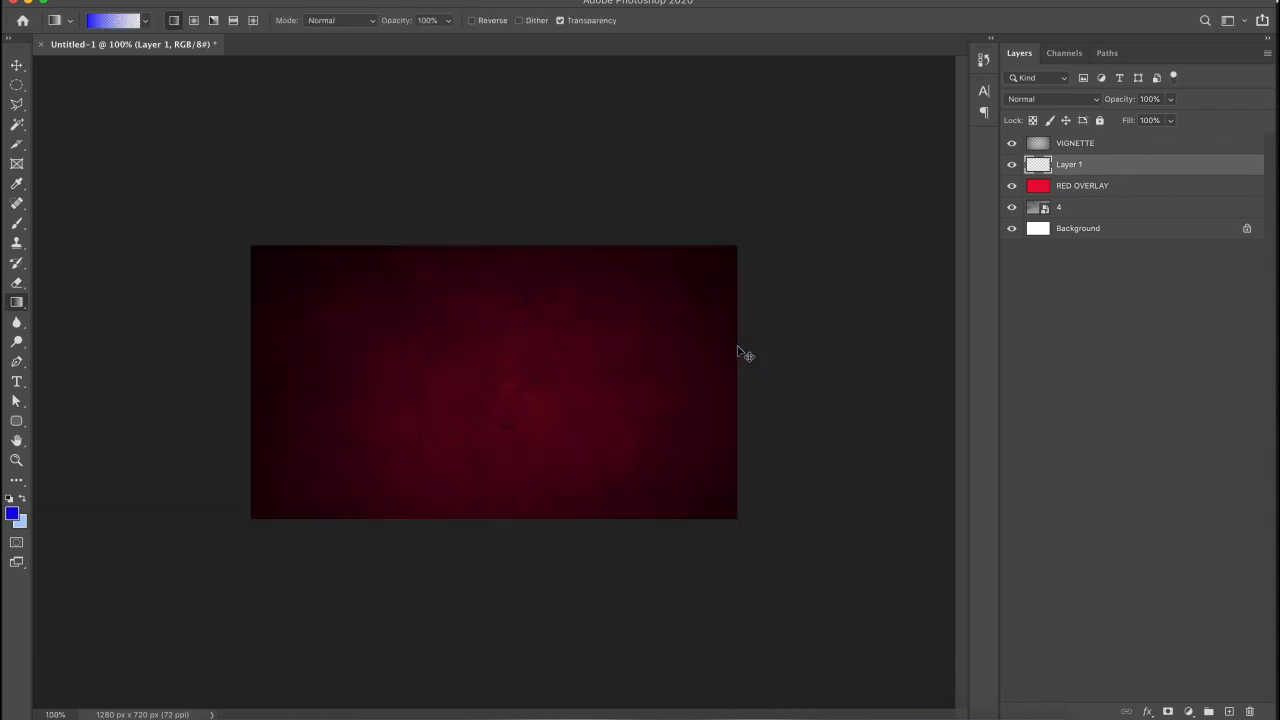
{"action": "left_click_drag", "start_coordinate": [754, 220], "coordinate": [360, 533]}
{"action": "key", "text": "super+0"}
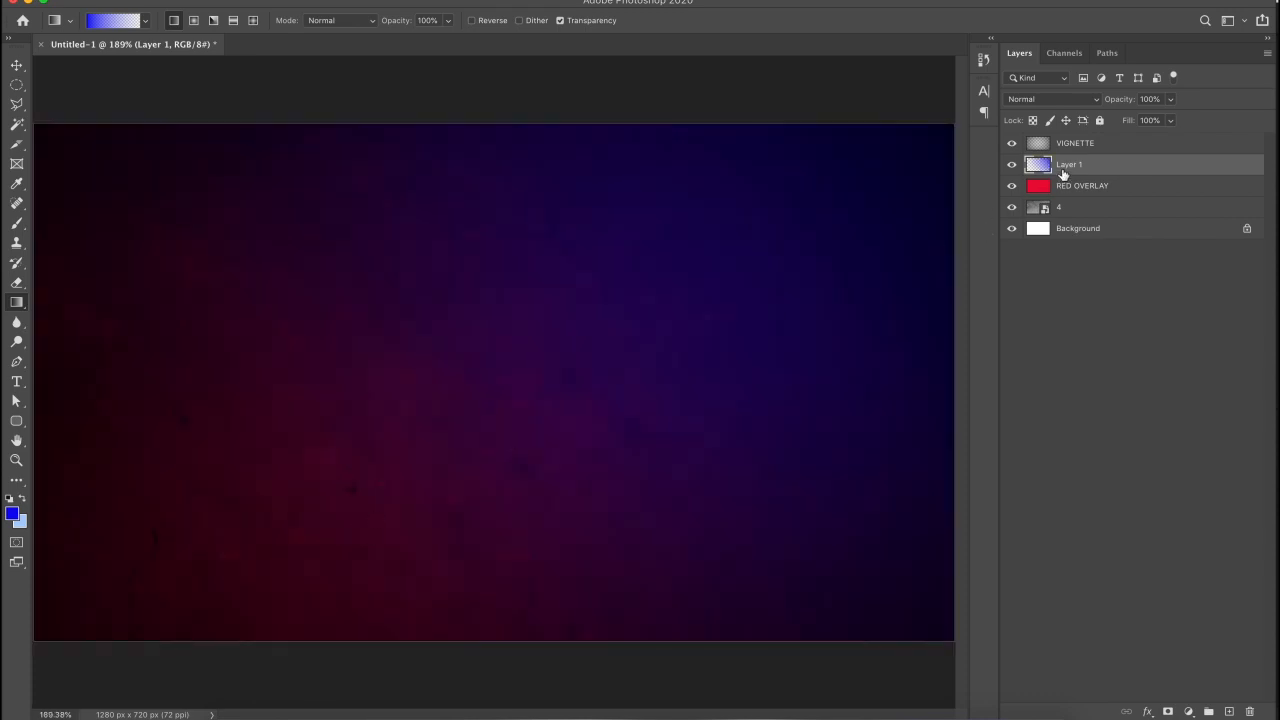
- Set the gradient layer to Multiply and hide RED OVERLAY
{"action": "left_click", "coordinate": [1032, 103]}
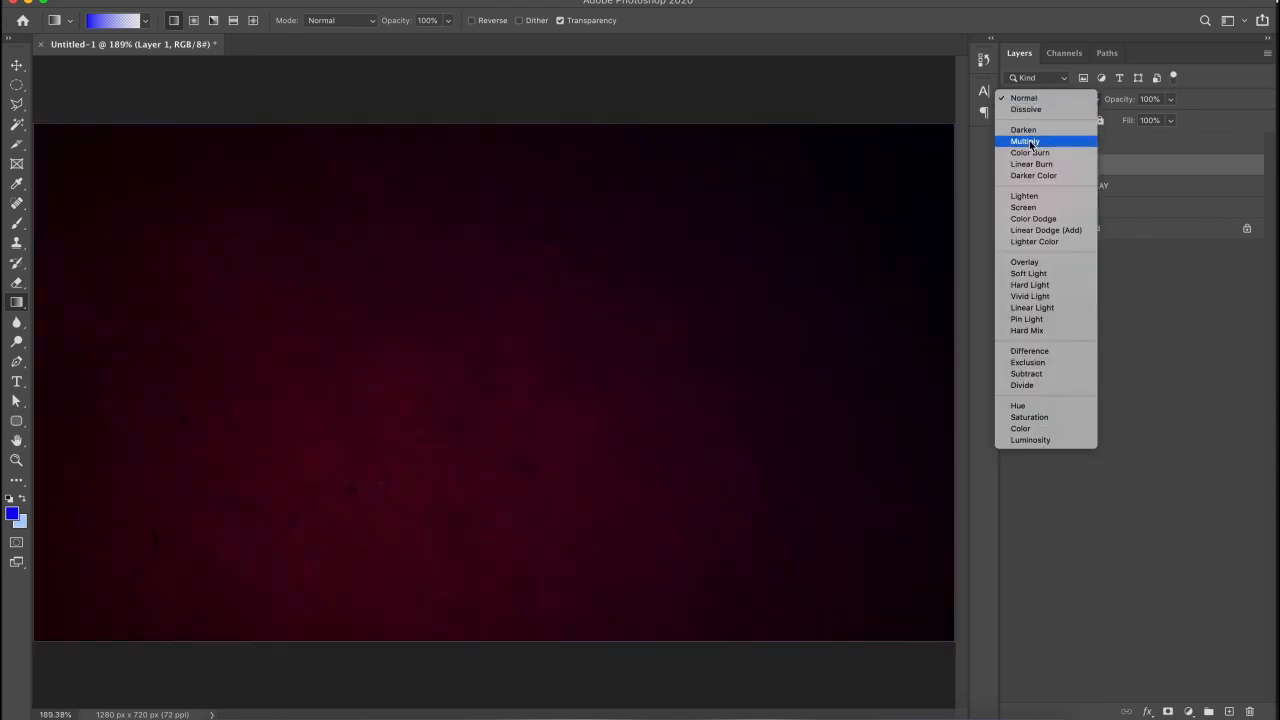
{"action": "left_click", "coordinate": [1031, 142]}
{"action": "left_click", "coordinate": [1011, 186]}
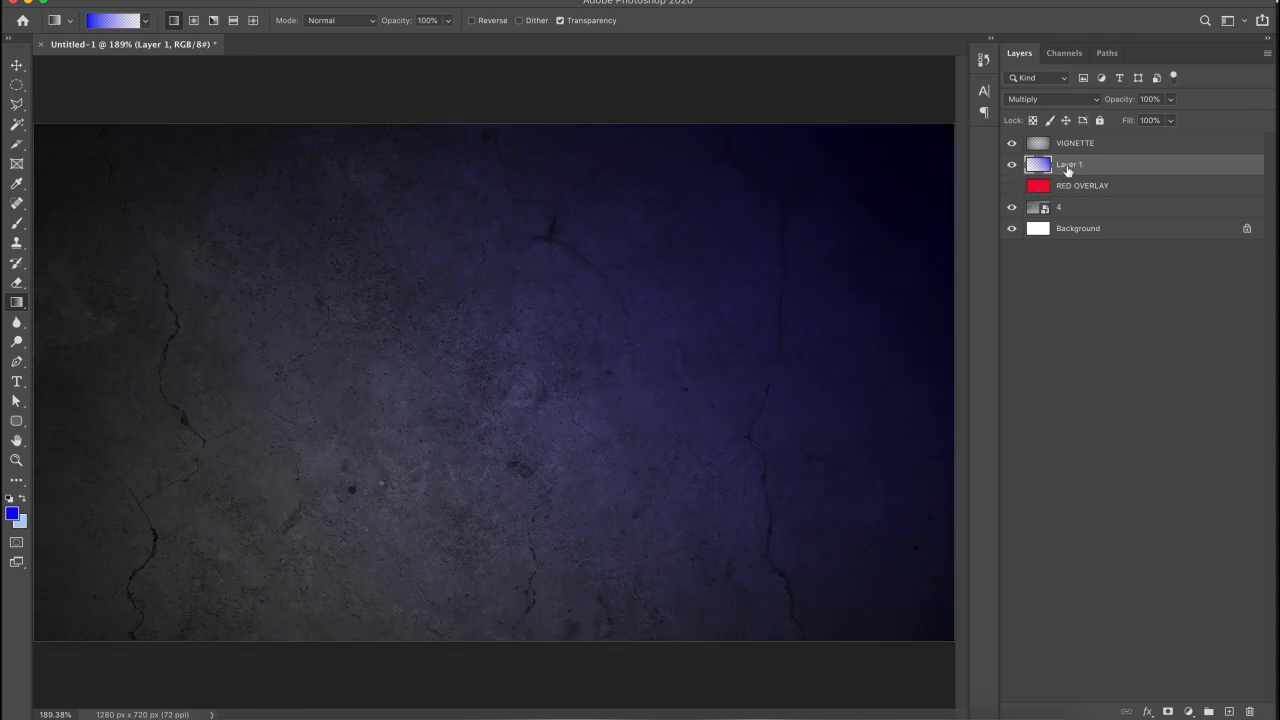
{"action": "key", "text": "super+minus"}
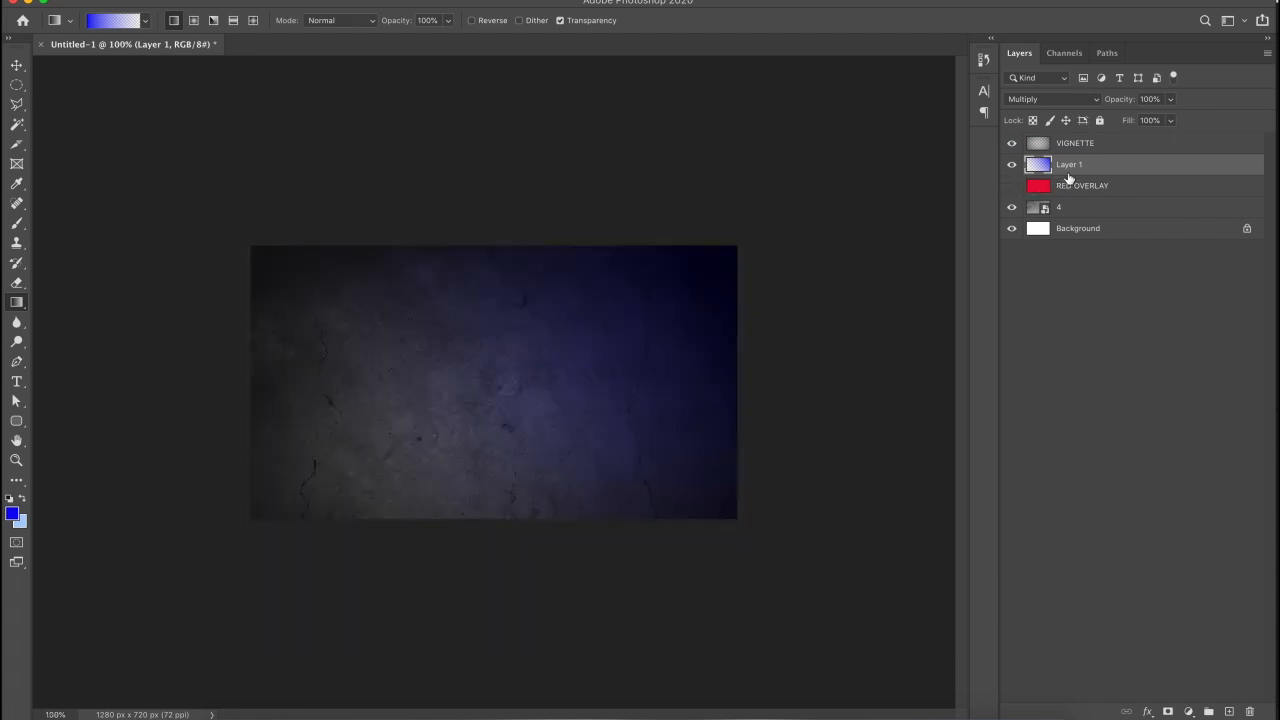
{"action": "key", "text": "super+0"}
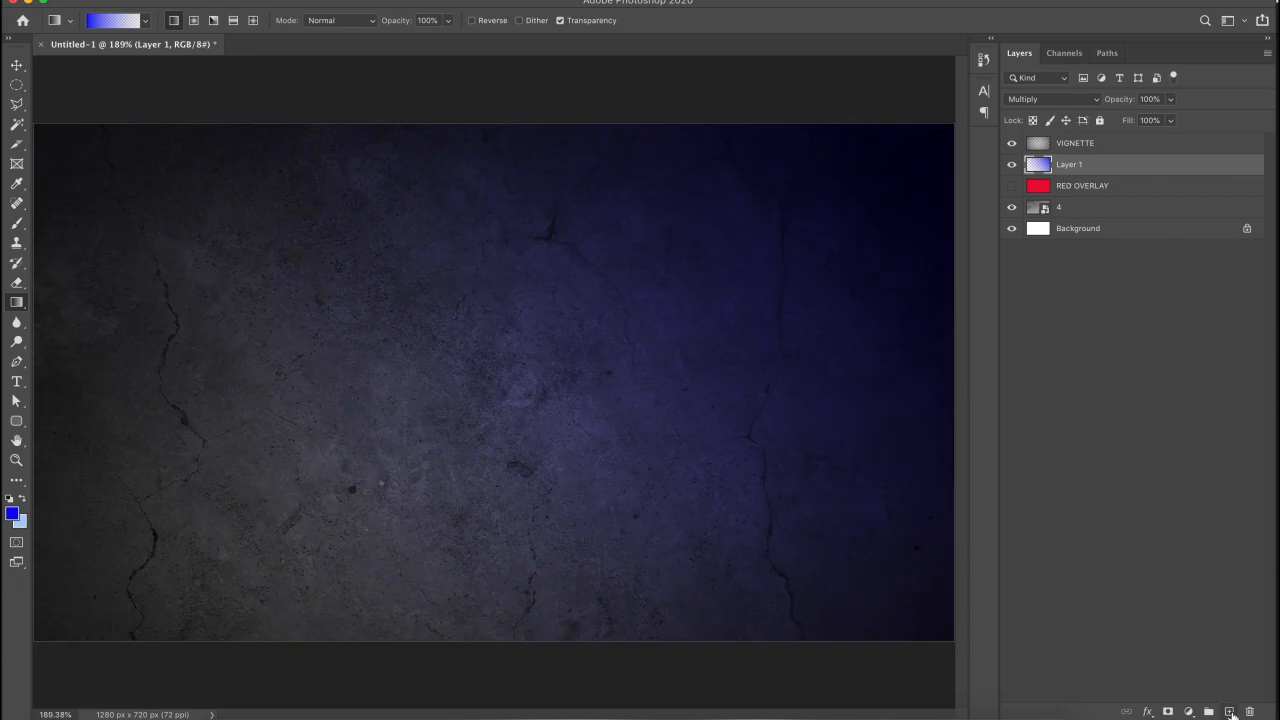
- Add an empty Layer 2, reselect Layer 1, and set the foreground colour to red f10738
{"action": "left_click", "coordinate": [1229, 711]}
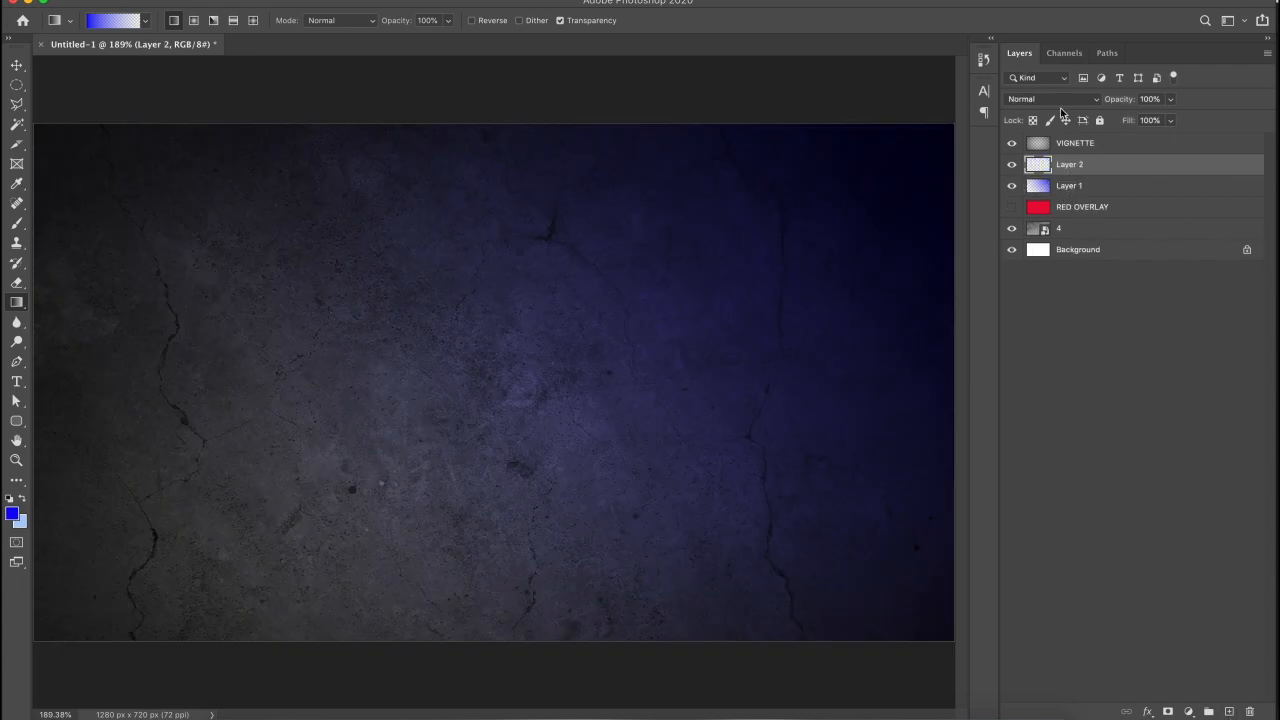
{"action": "left_click", "coordinate": [1076, 190]}
{"action": "left_click", "coordinate": [13, 515]}
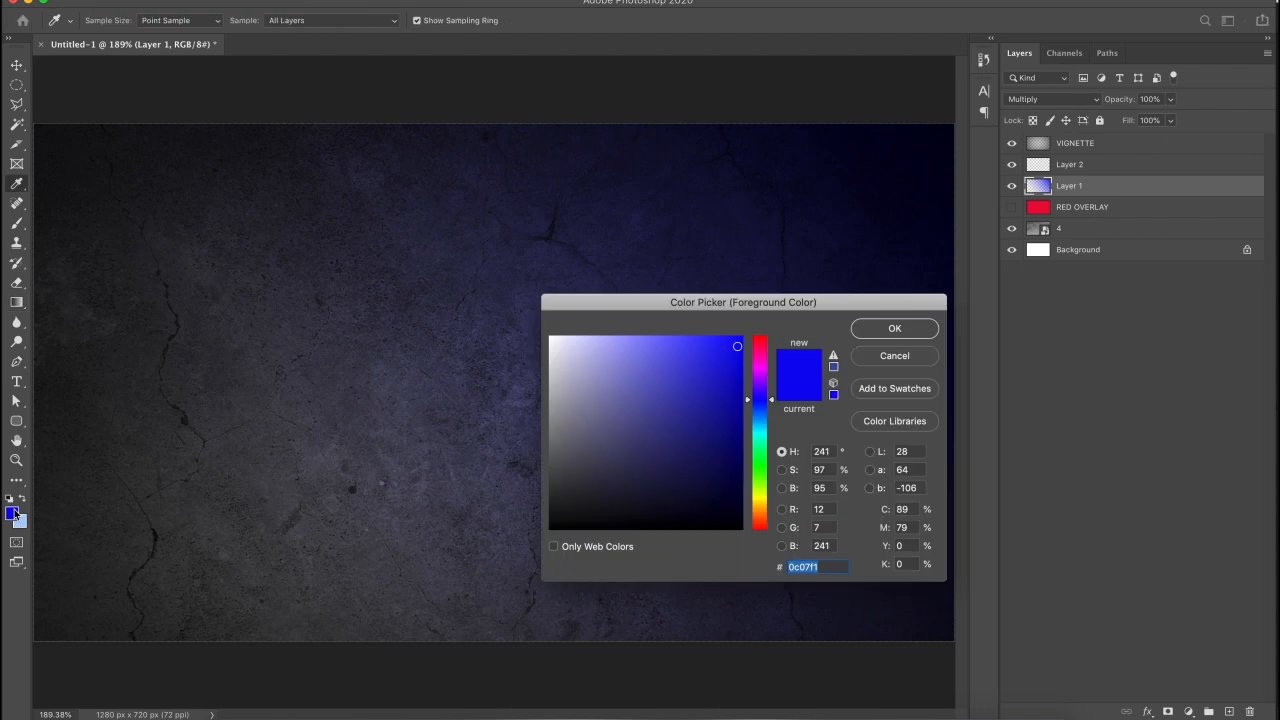
{"action": "left_click", "coordinate": [760, 347]}
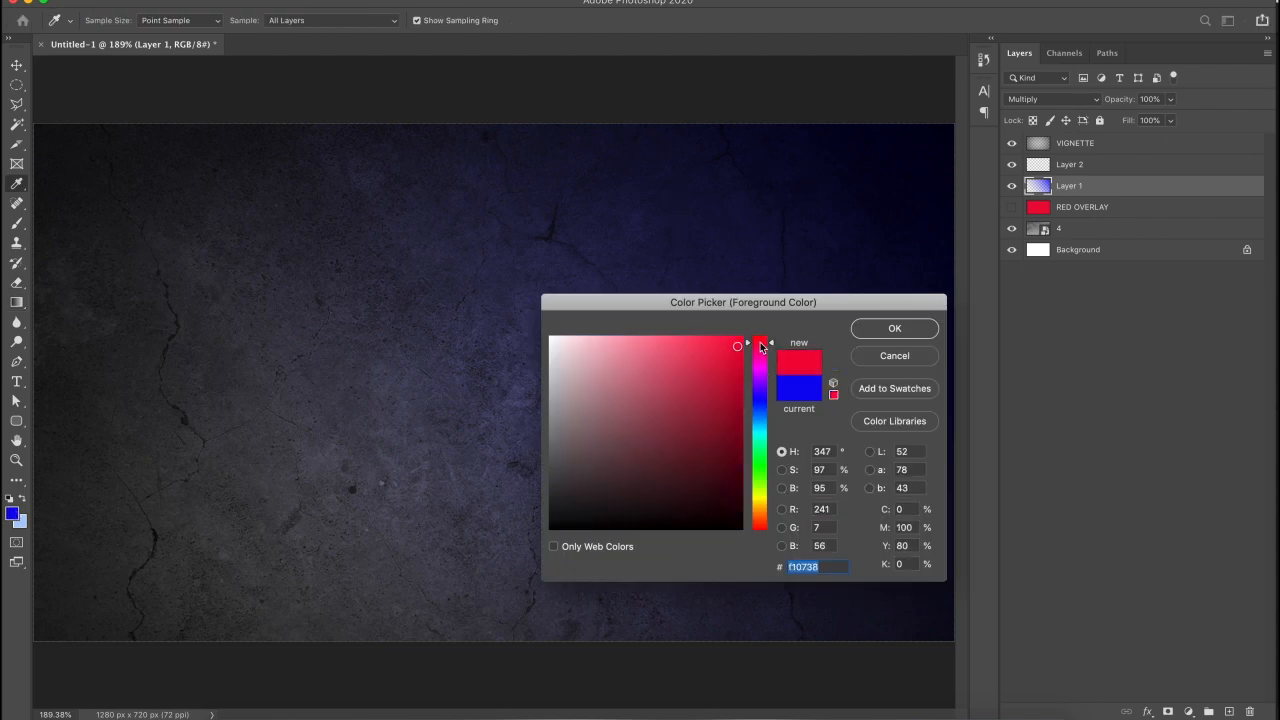
{"action": "left_click", "coordinate": [858, 322]}
- Draw a red gradient on Layer 1 from lower-left to upper-right, then hide Layer 1
{"action": "key", "text": "g"}
{"action": "key", "text": "super+1"}
{"action": "left_click_drag", "start_coordinate": [239, 515], "coordinate": [532, 299]}
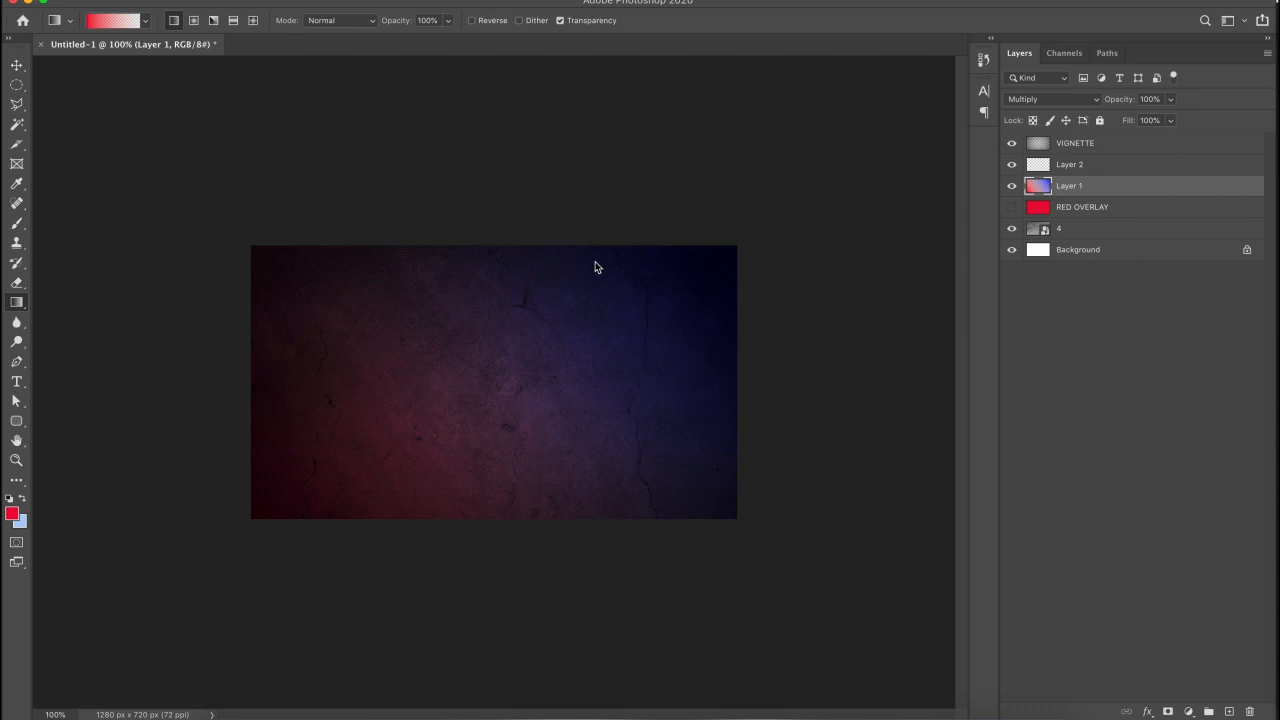
{"action": "key", "text": "super+0"}
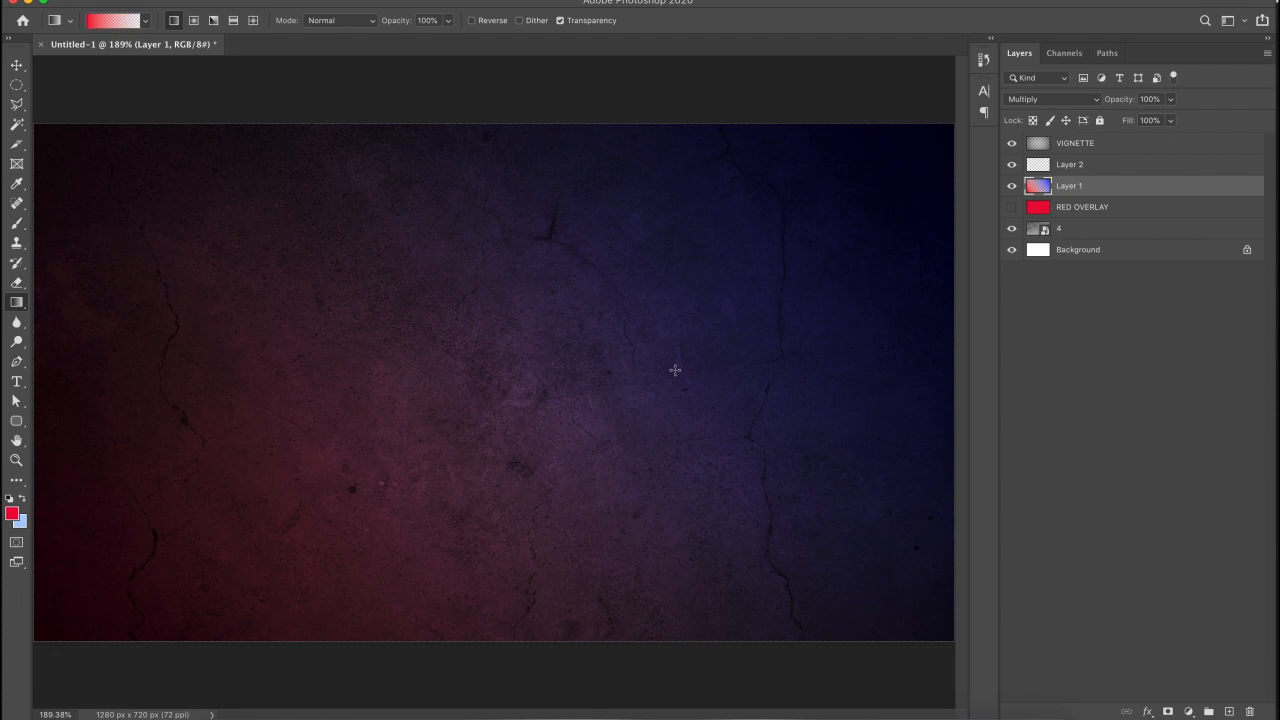
{"action": "left_click", "coordinate": [1011, 185]}
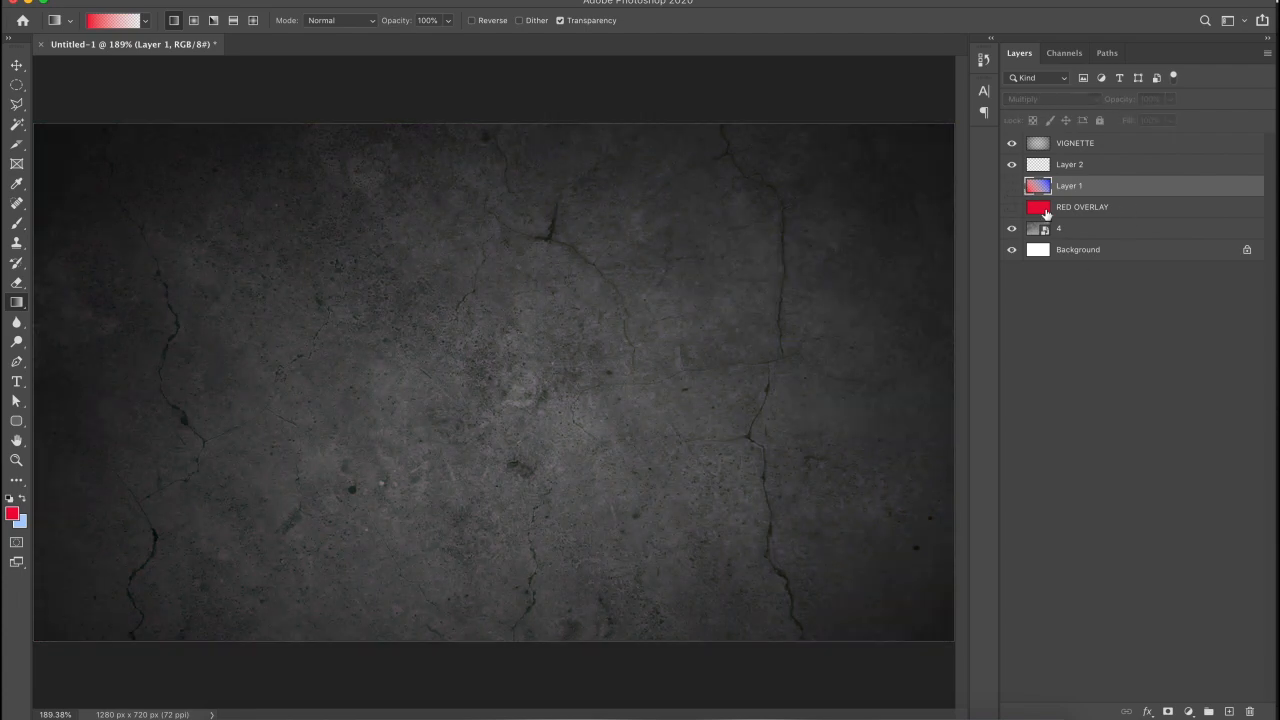
- Show RED OVERLAY again and pick the Type tool with Proxima Nova Semibold
{"action": "left_click", "coordinate": [1043, 210]}
{"action": "left_click", "coordinate": [1012, 207]}
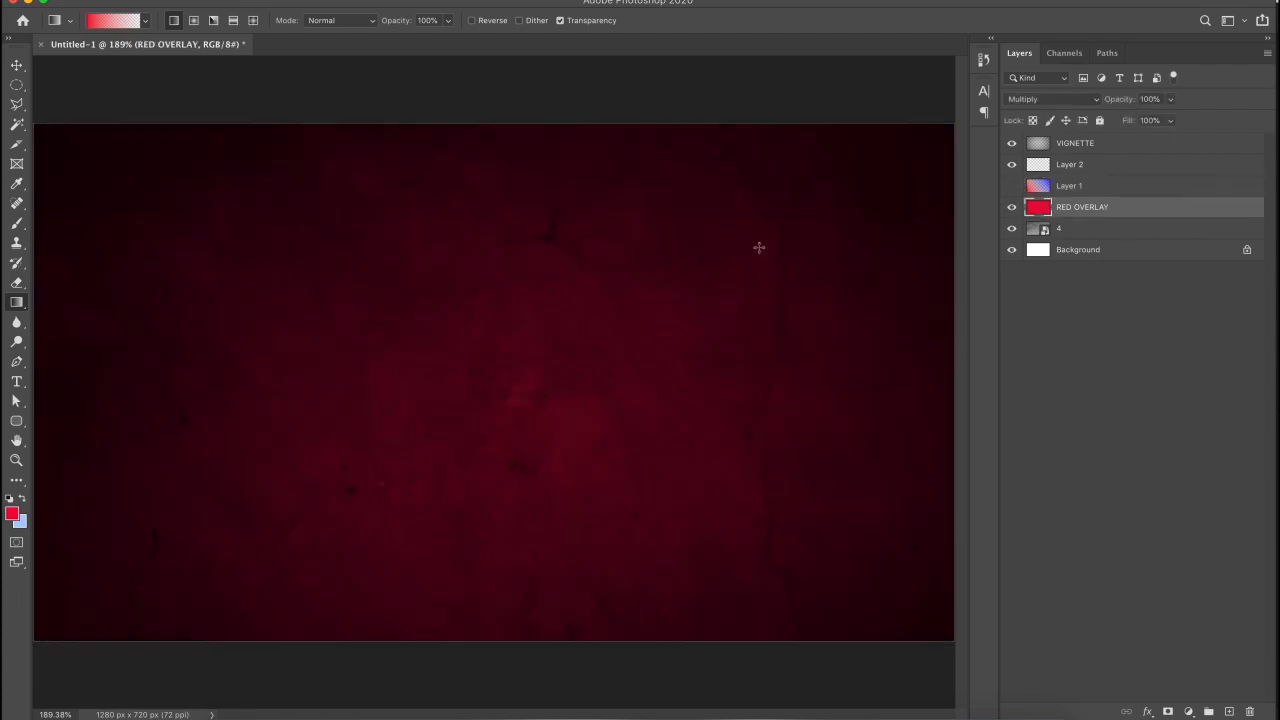
{"action": "left_click", "coordinate": [17, 383]}
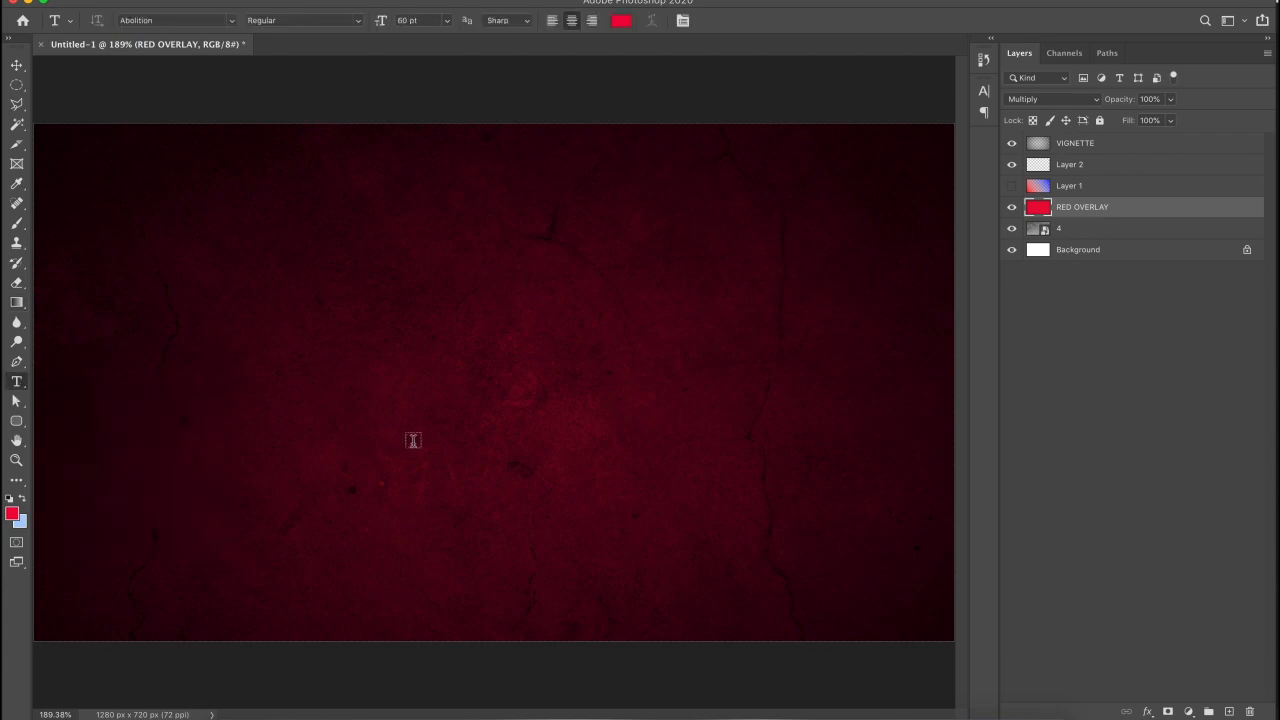
{"action": "left_click", "coordinate": [175, 21]}
{"action": "type", "text": "prox"}
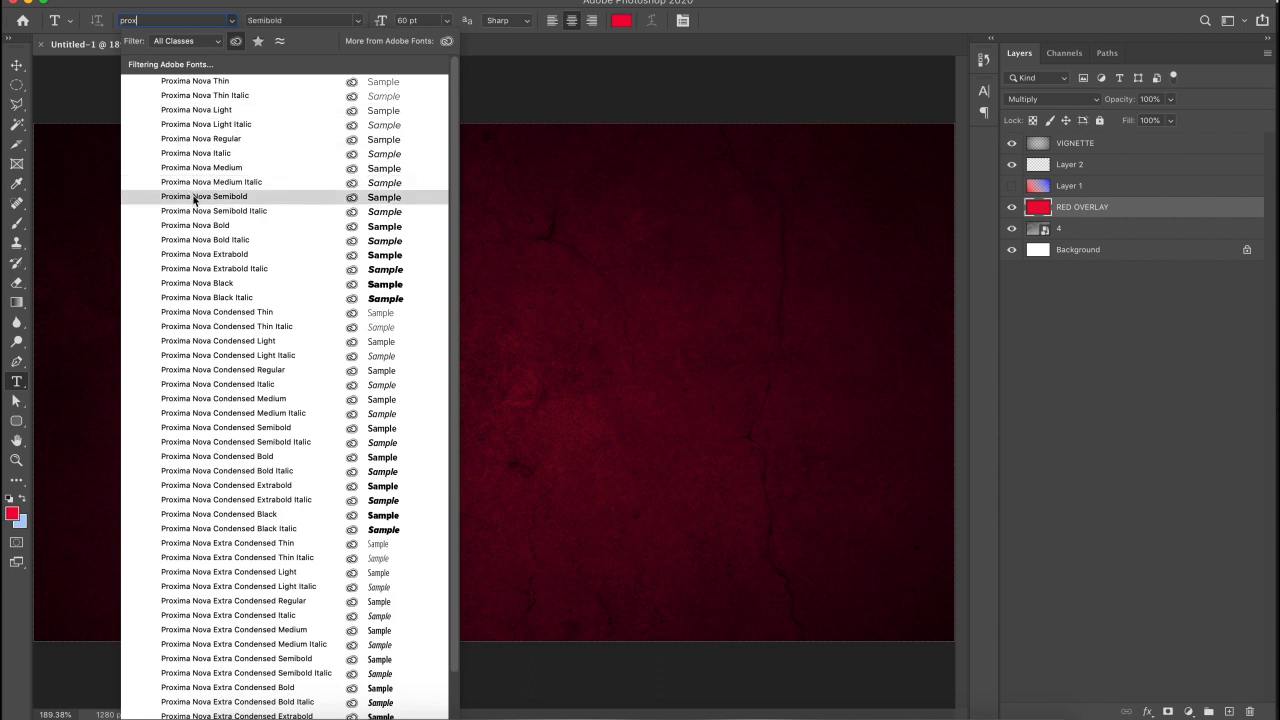
{"action": "left_click", "coordinate": [200, 197]}
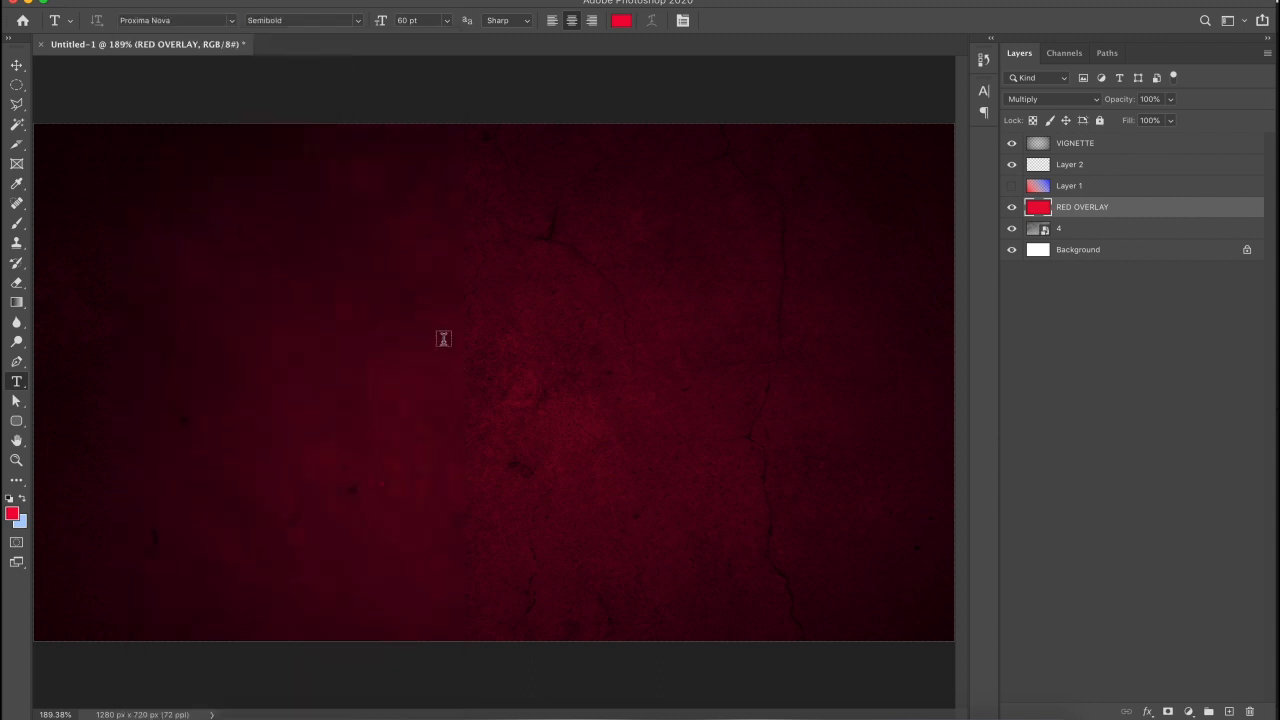
- Set the text colour to white ffffff
{"action": "left_click", "coordinate": [621, 20]}
{"action": "left_click", "coordinate": [570, 365]}
{"action": "left_click_drag", "start_coordinate": [570, 365], "coordinate": [537, 321]}
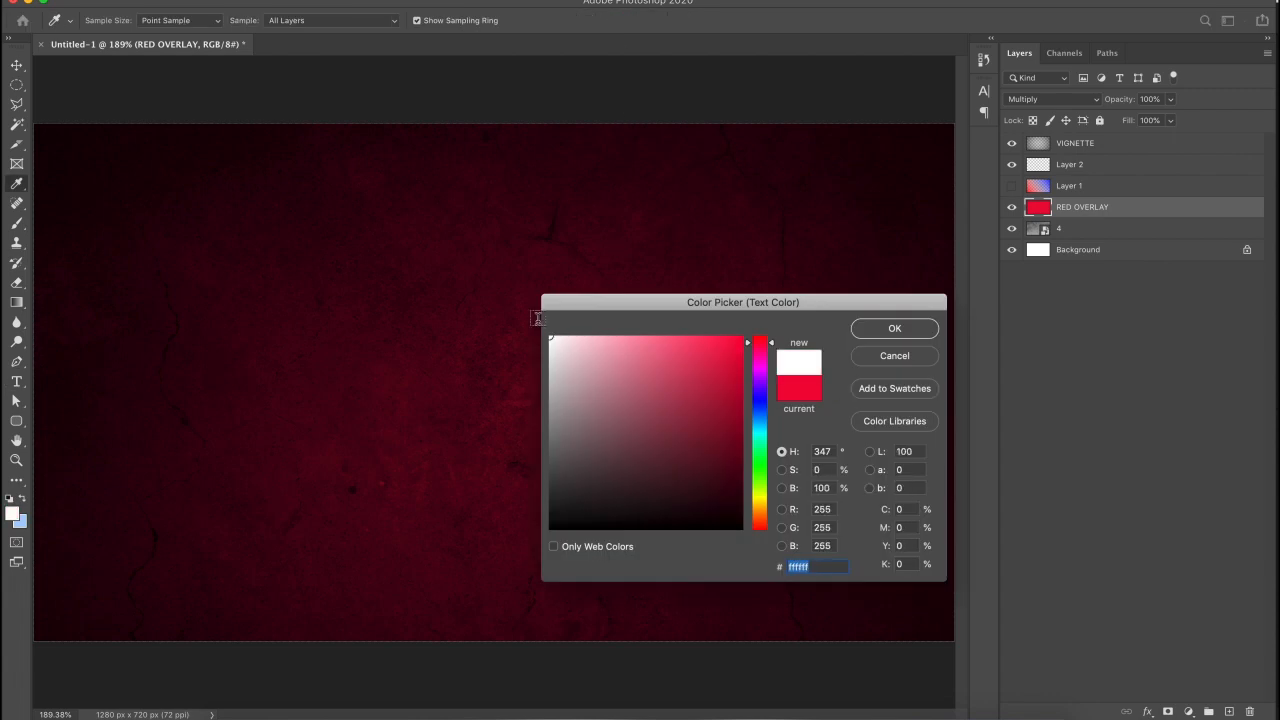
{"action": "key", "text": "Return"}
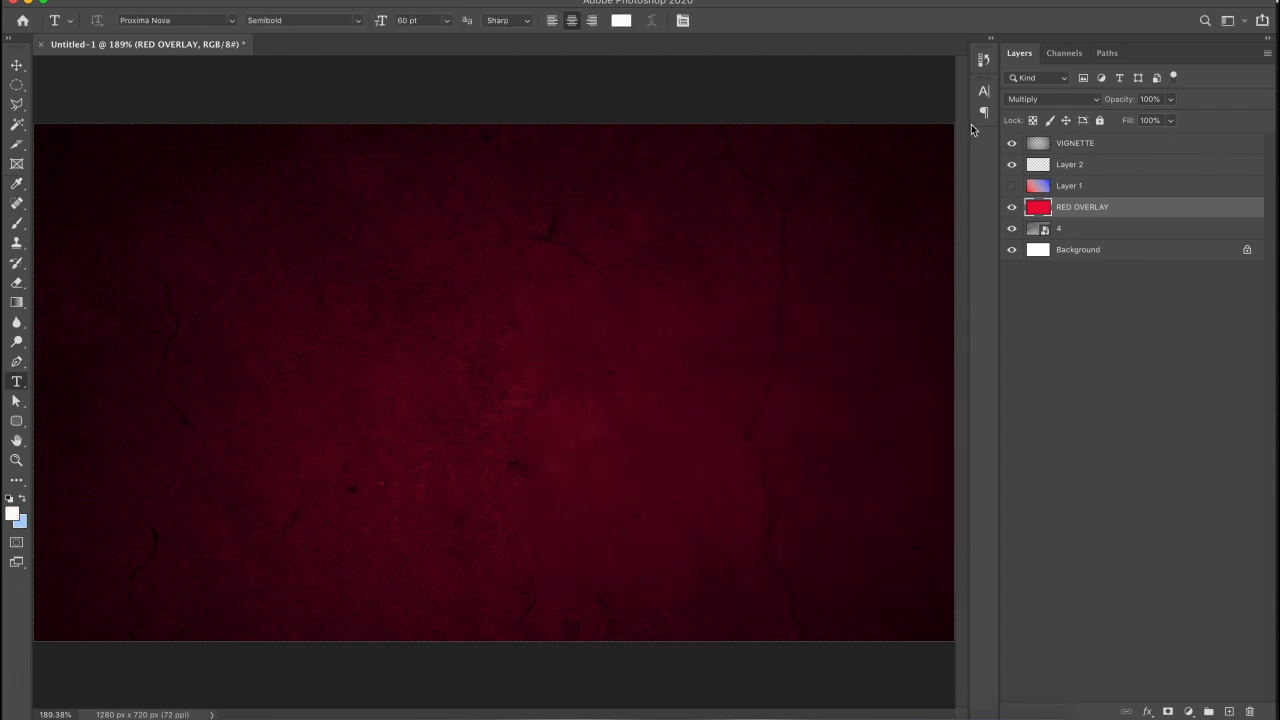
- Set the character tracking to 100 in the Character panel
{"action": "left_click", "coordinate": [983, 93]}
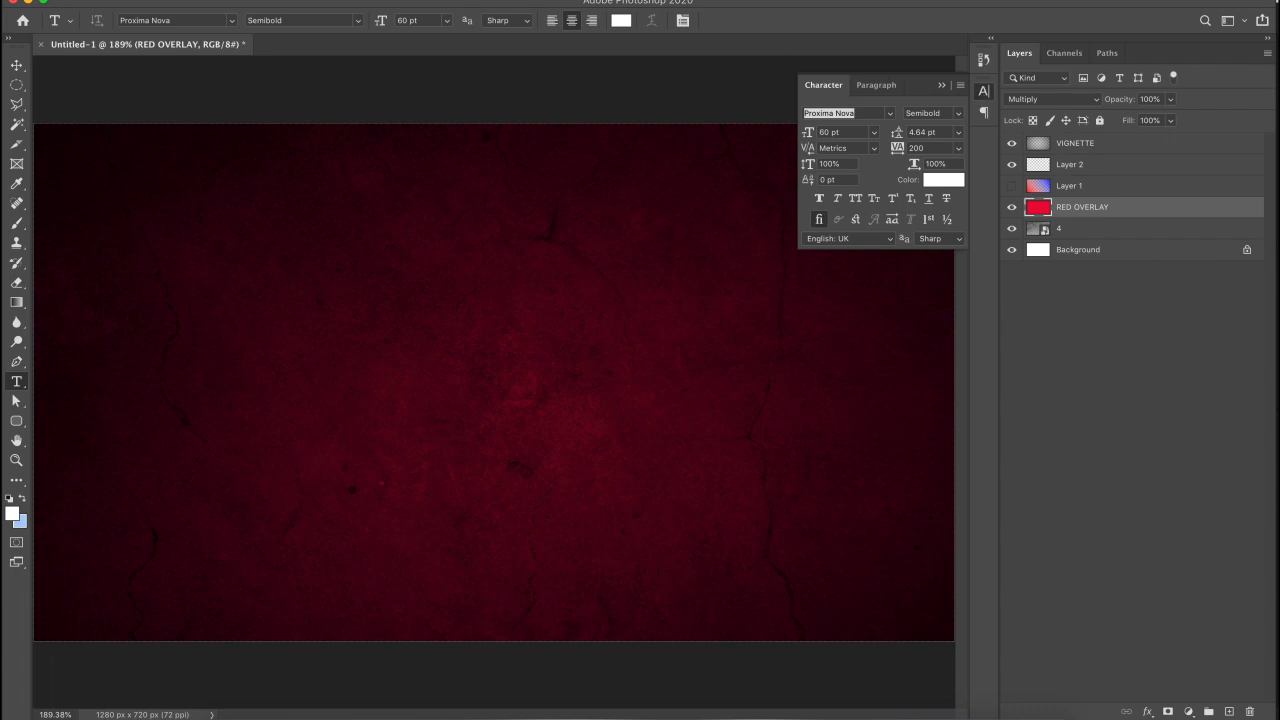
{"action": "left_click", "coordinate": [470, 0]}
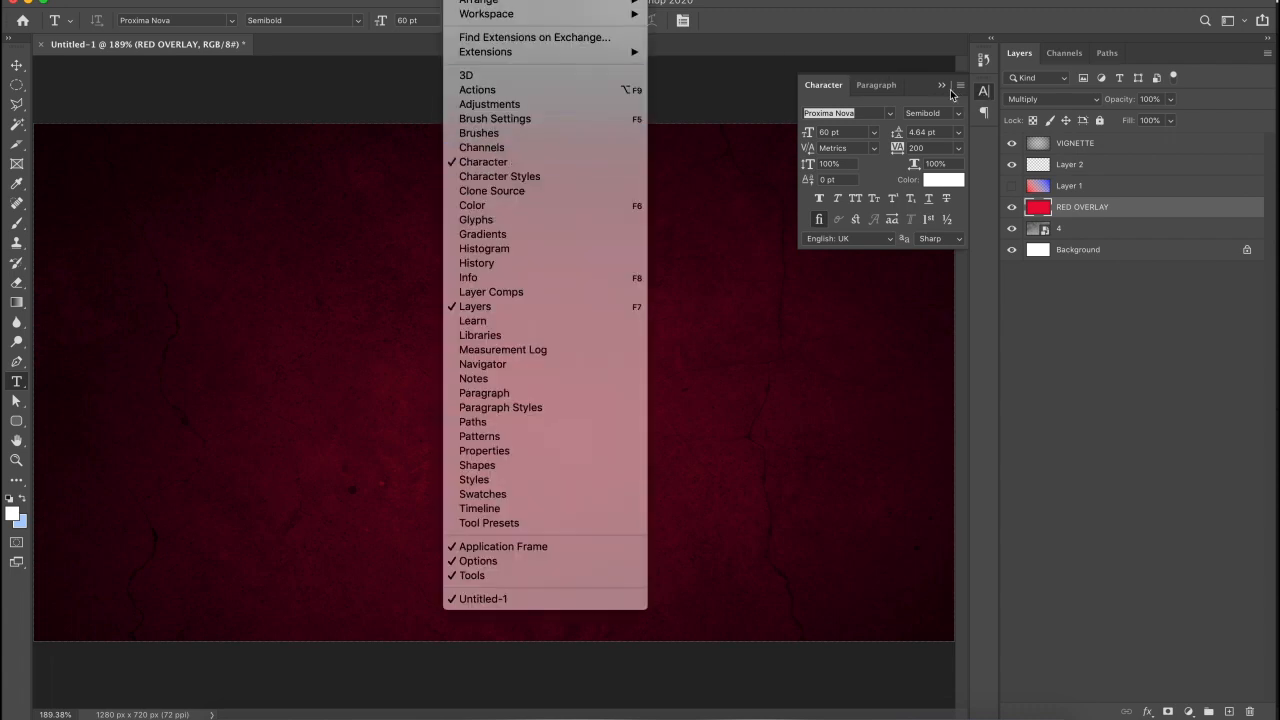
{"action": "left_click", "coordinate": [983, 95]}
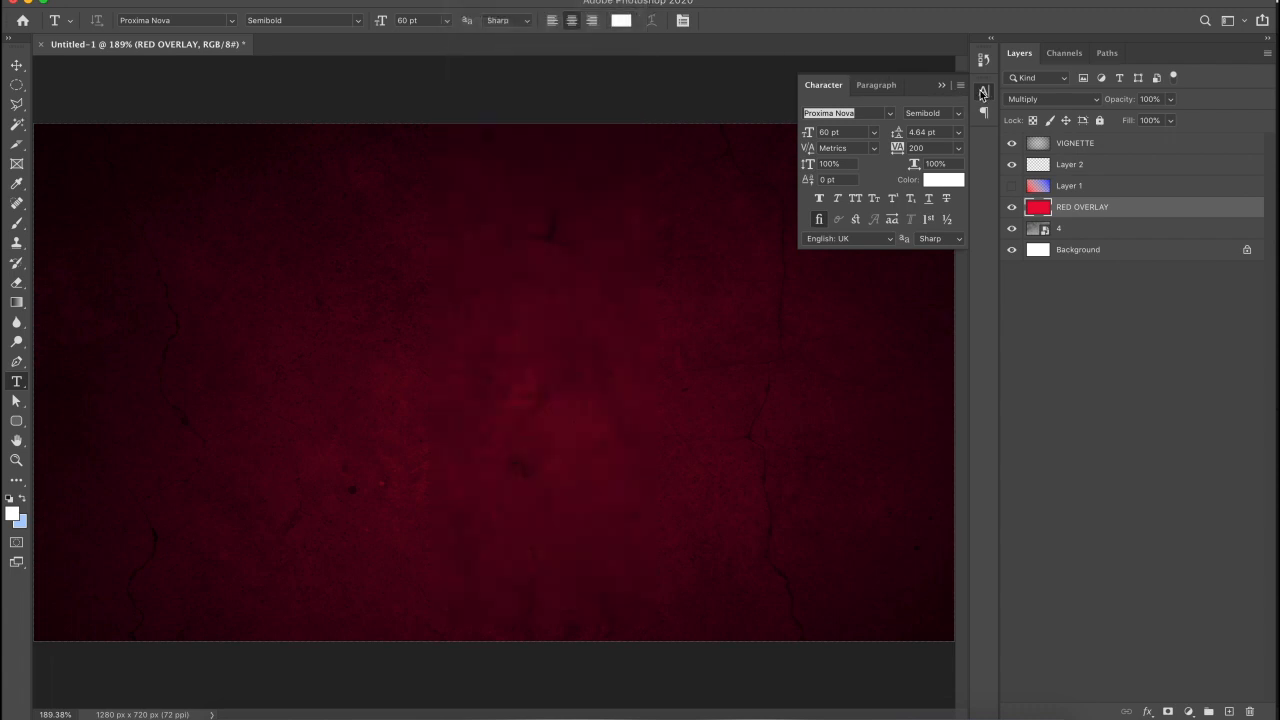
{"action": "left_click", "coordinate": [916, 147]}
{"action": "type", "text": "100"}
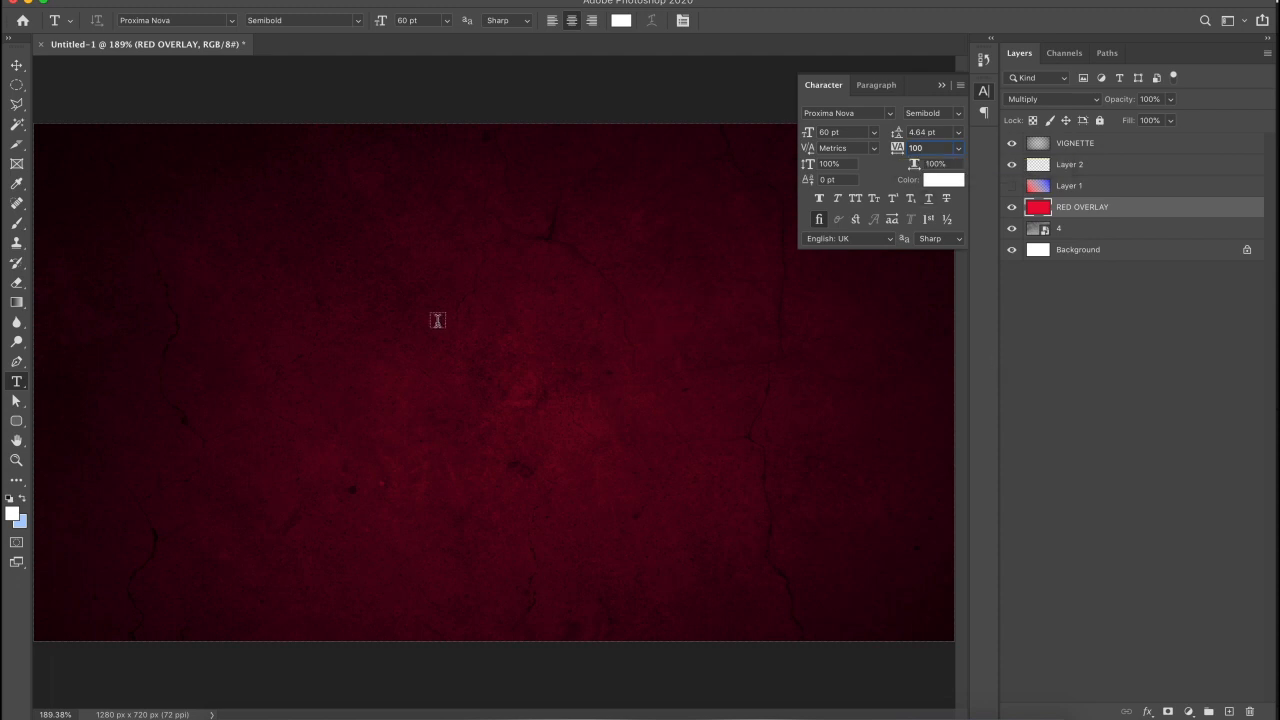
- Add a text layer reading 'WRITTEN & DIRECTED BY' in all caps
{"action": "left_click", "coordinate": [378, 328]}
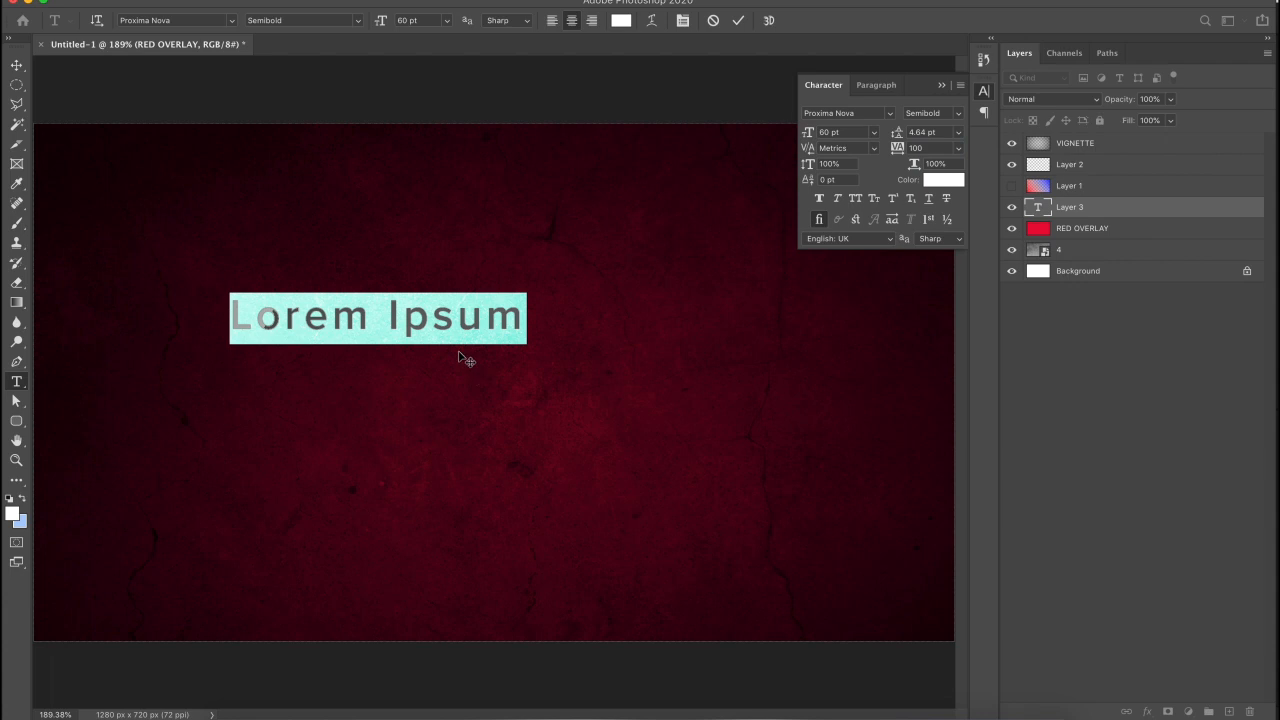
{"action": "left_click", "coordinate": [448, 327]}
{"action": "key", "text": "super+a"}
{"action": "type", "text": "WRIT"}
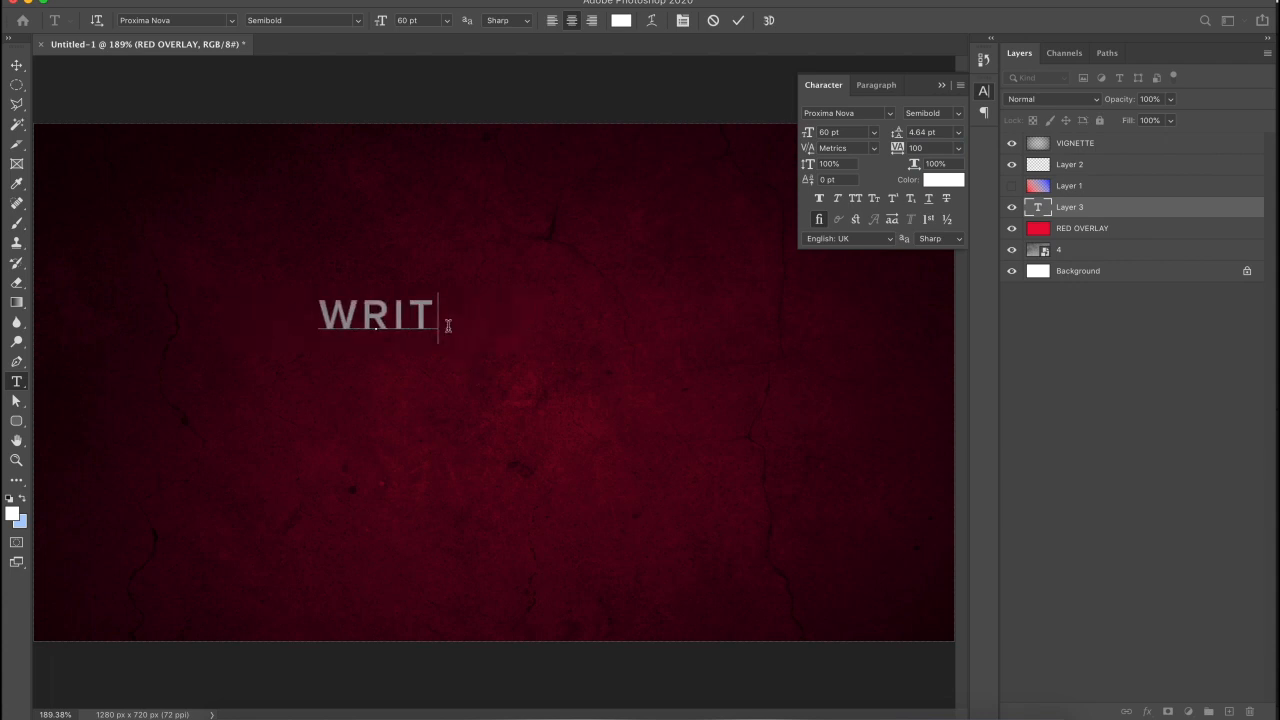
{"action": "type", "text": "TEN &"}
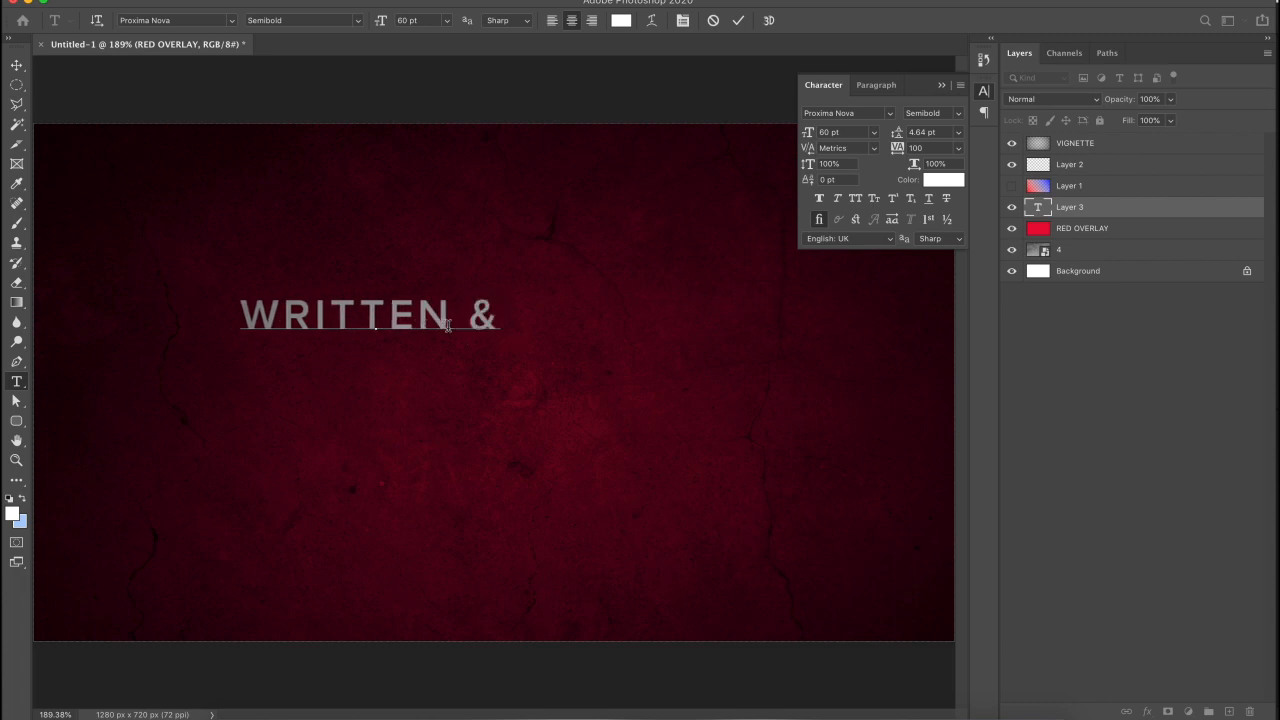
{"action": "type", "text": " DIRECTED BY"}
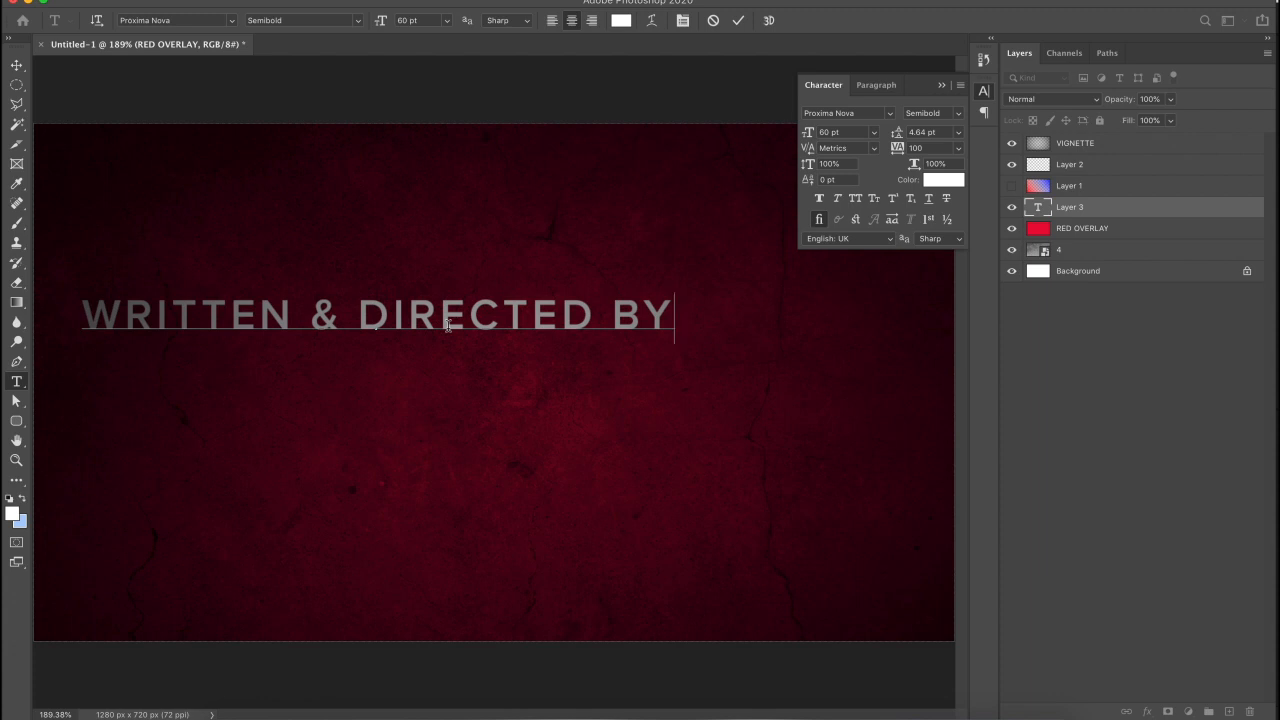
{"action": "key", "text": "super+a"}
{"action": "left_click", "coordinate": [856, 199]}
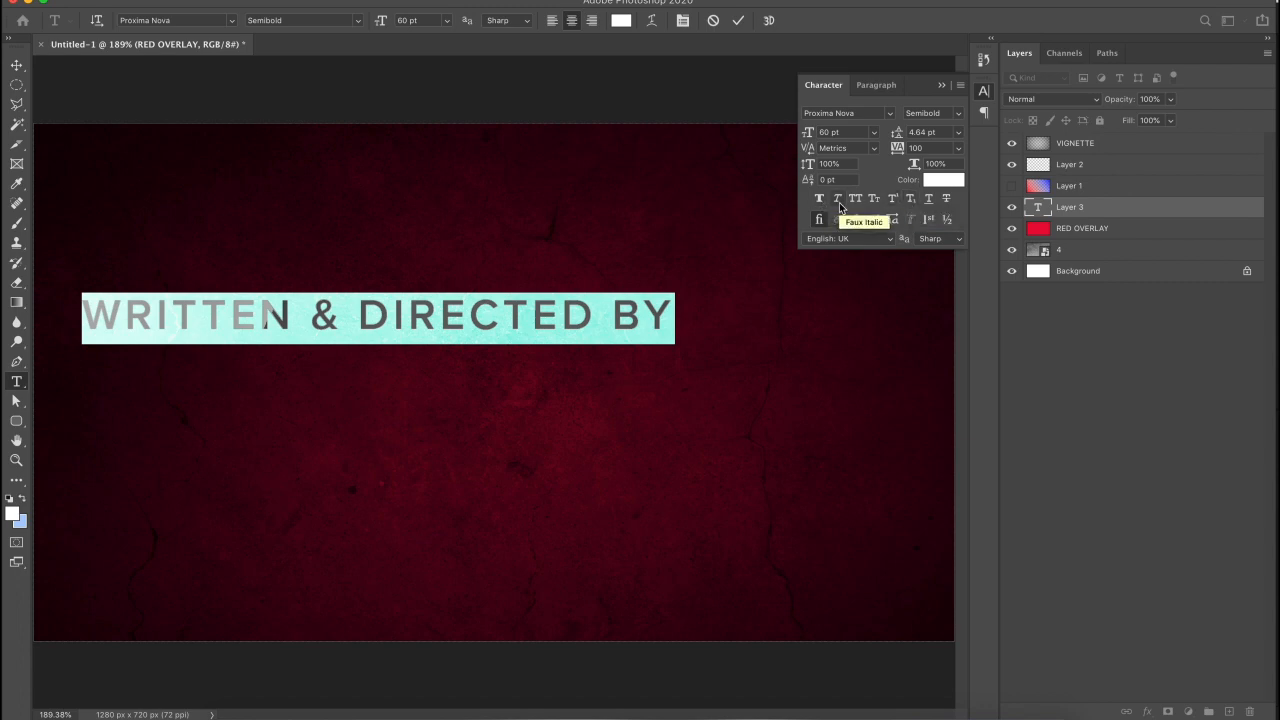
- Turn strikethrough off, commit the text, and move the line toward the canvas centre
{"action": "left_click", "coordinate": [946, 199]}
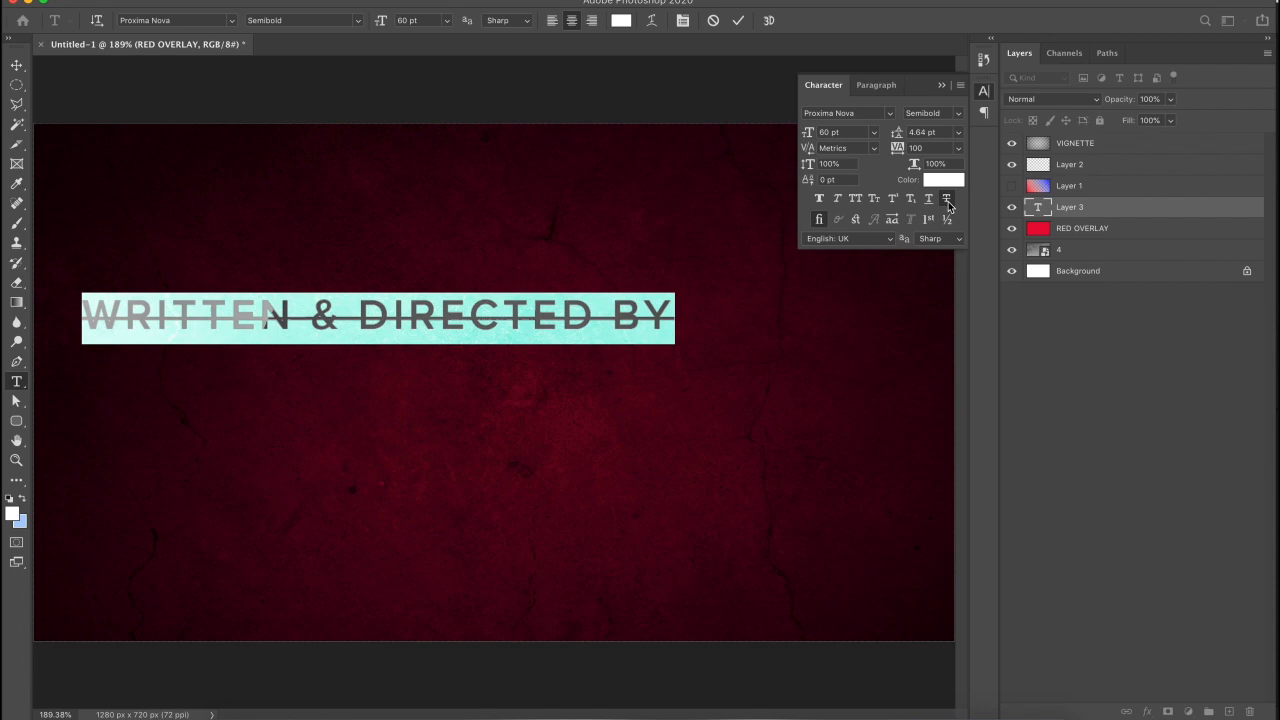
{"action": "left_click", "coordinate": [946, 199]}
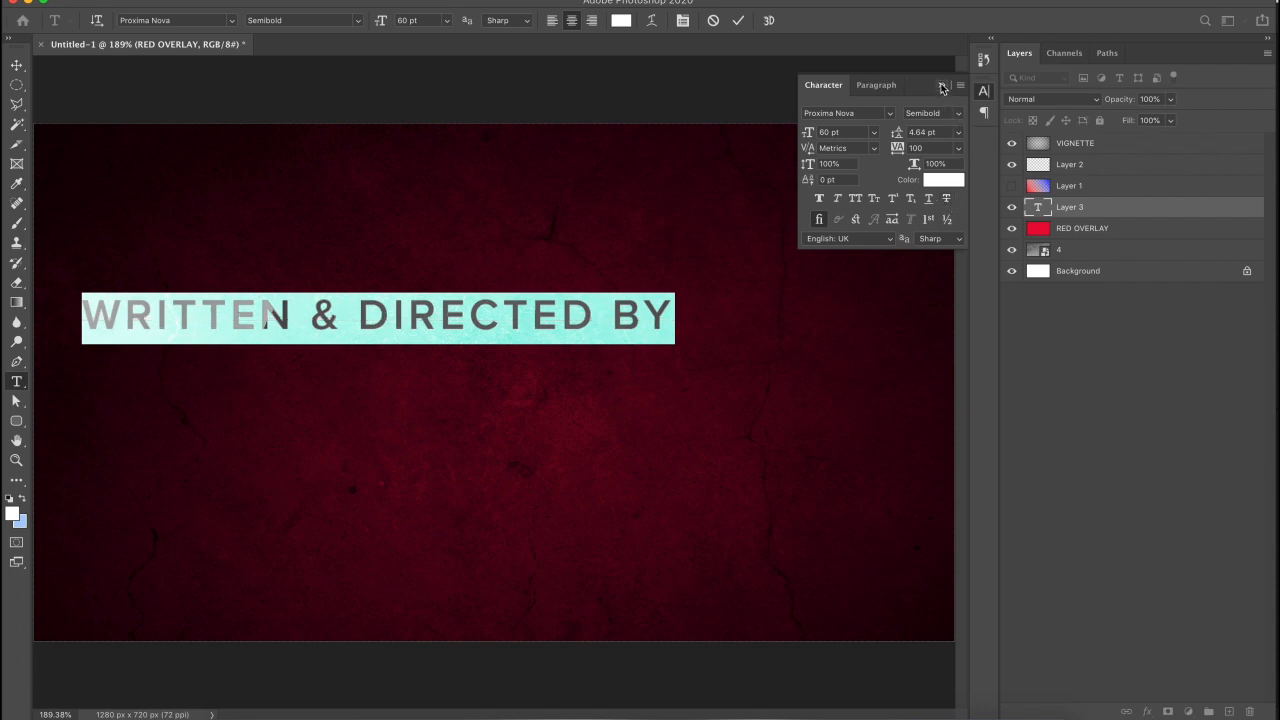
{"action": "left_click", "coordinate": [941, 85]}
{"action": "left_click", "coordinate": [16, 64]}
{"action": "left_click_drag", "start_coordinate": [494, 322], "coordinate": [612, 336]}
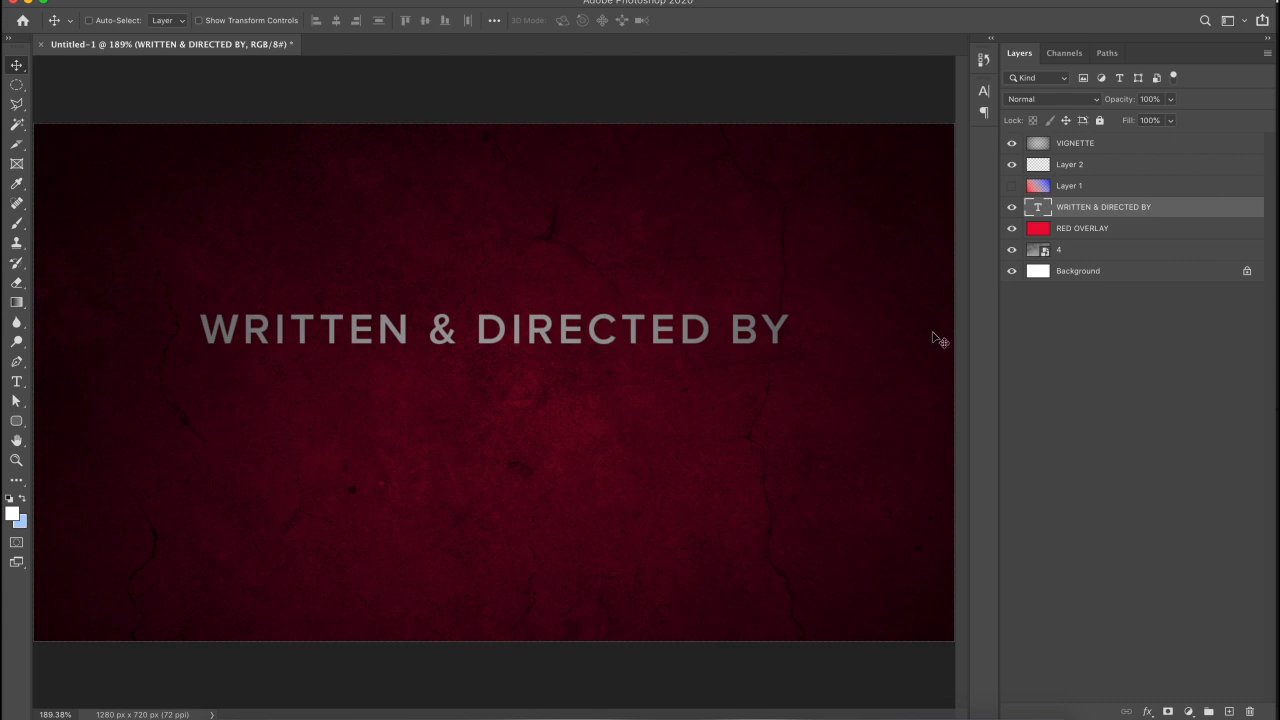
- Duplicate the credit line 42 px lower and retype the copy with the director's name
{"action": "right_click", "coordinate": [1090, 206]}
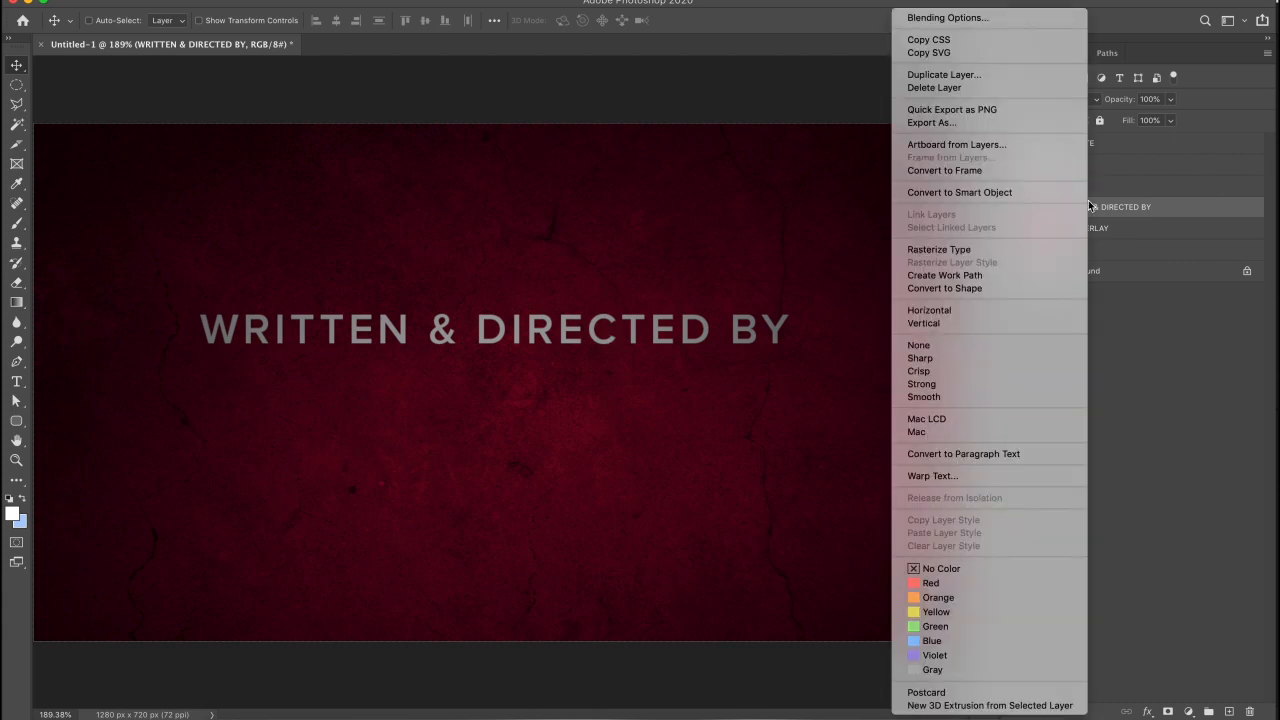
{"action": "left_click", "coordinate": [1112, 215]}
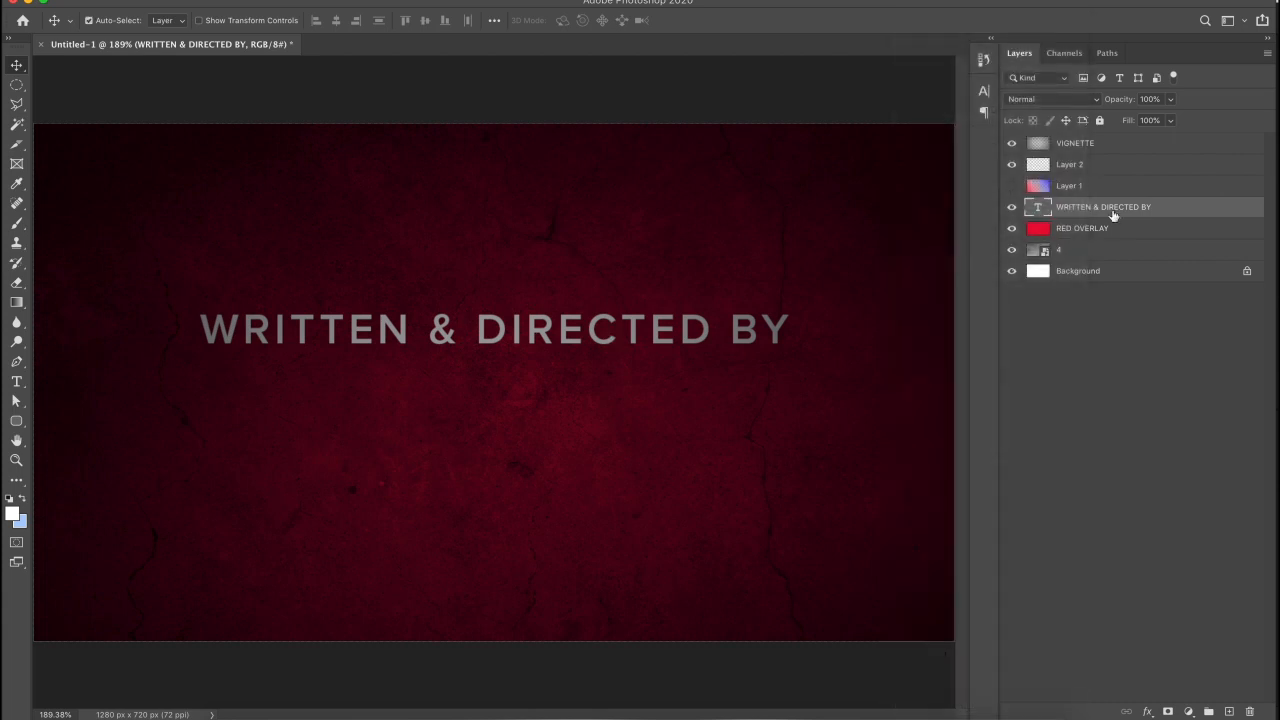
{"action": "key", "text": "super+j"}
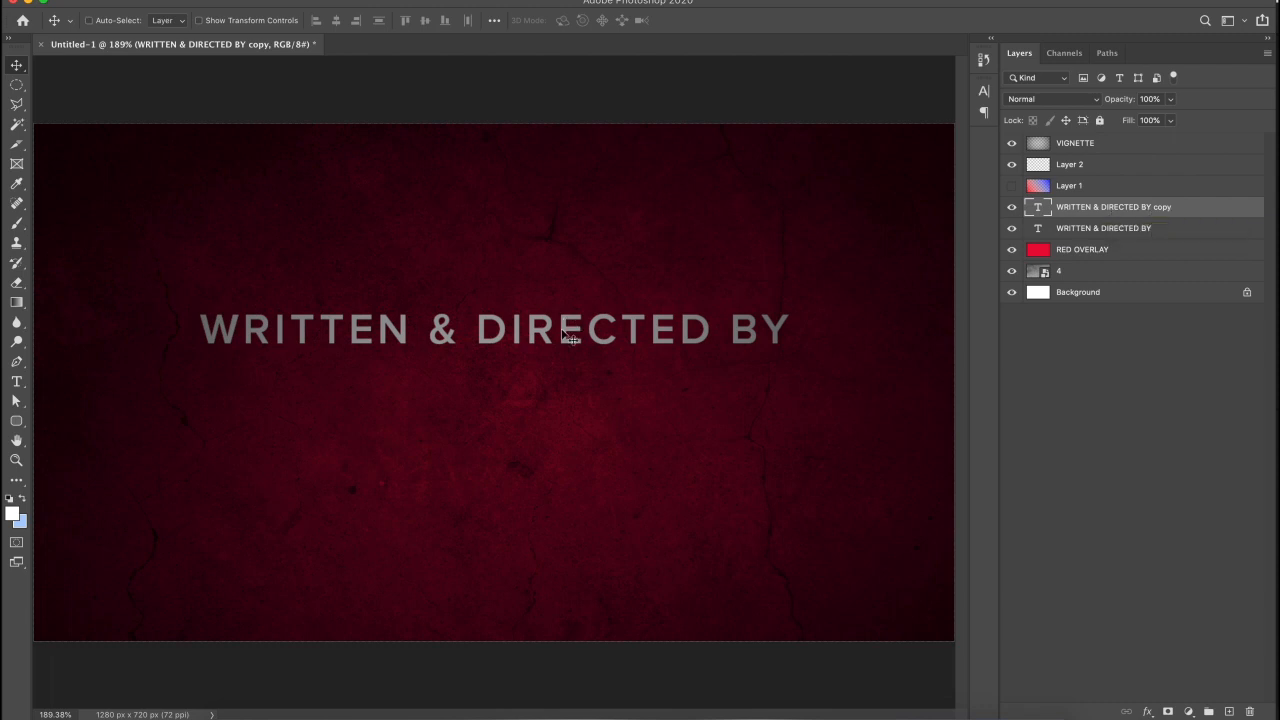
{"action": "key", "text": "super+z"}
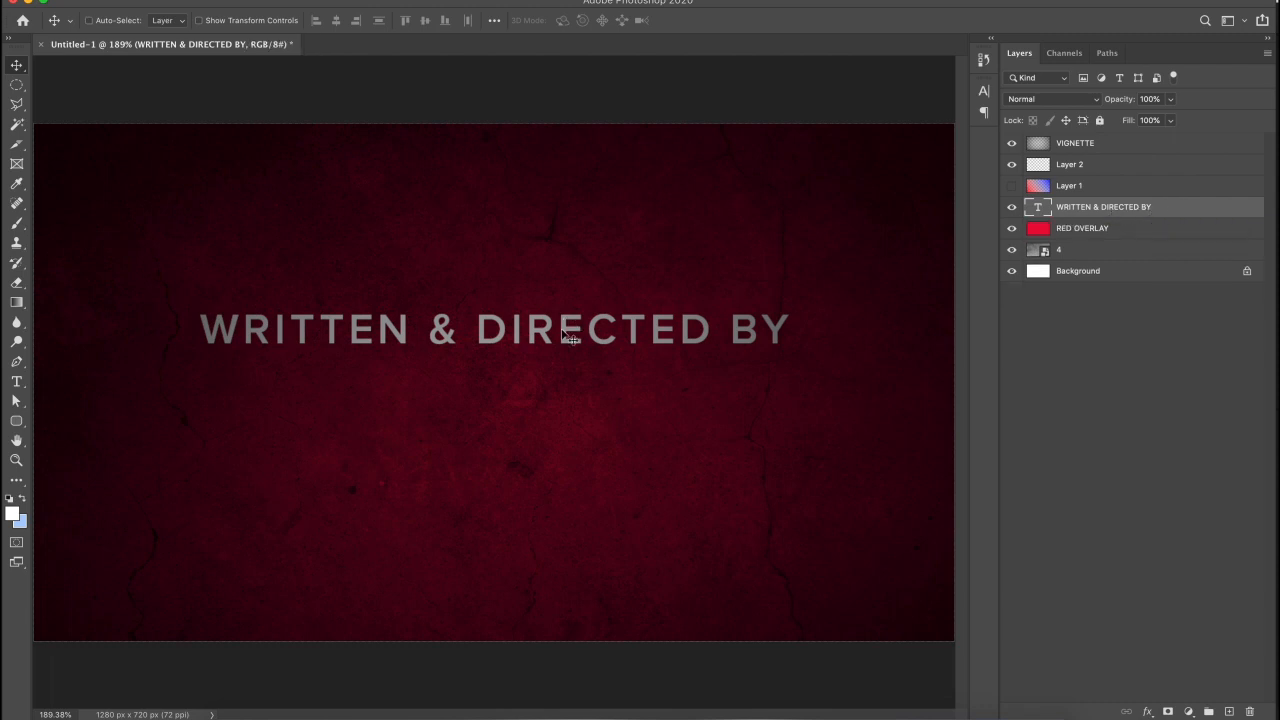
{"action": "left_click_drag", "start_coordinate": [567, 337], "coordinate": [563, 399]}
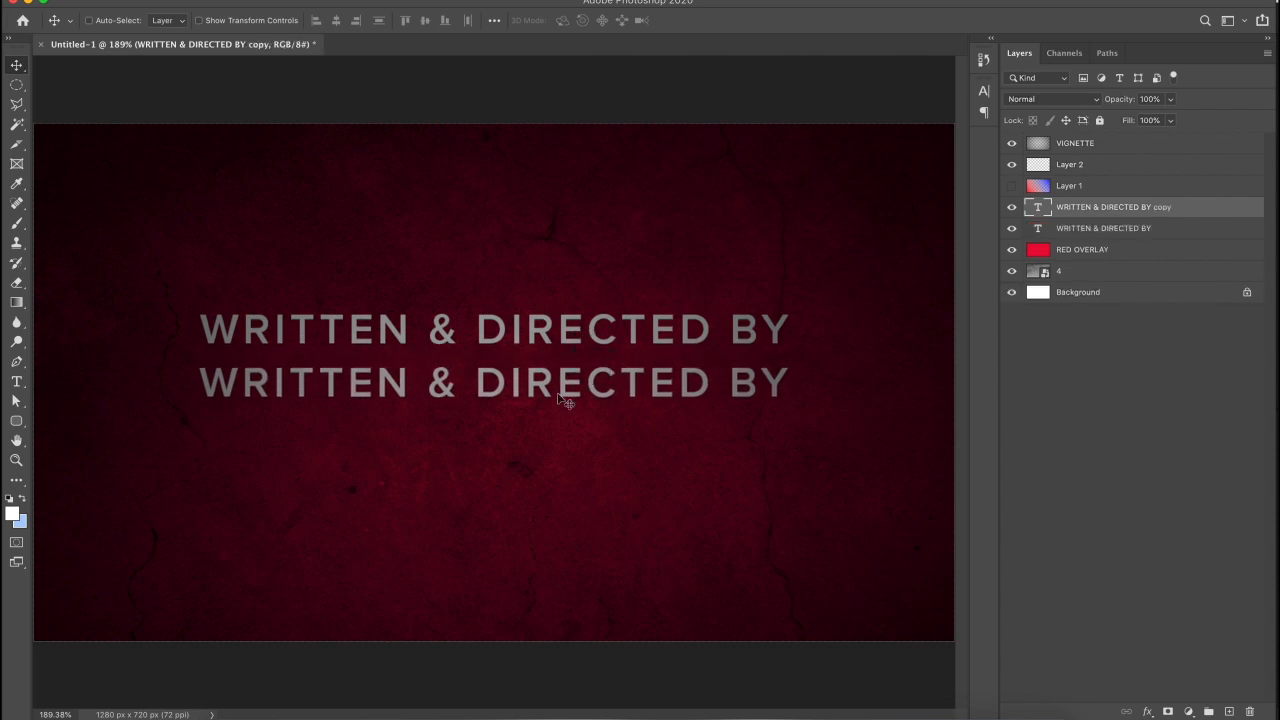
{"action": "key", "text": "t"}
{"action": "left_click", "coordinate": [558, 391]}
{"action": "key", "text": "super+a"}
- Make the name line Extrabold and shrink WRITTEN & DIRECTED BY to about 62% width
{"action": "key", "text": "super+a"}
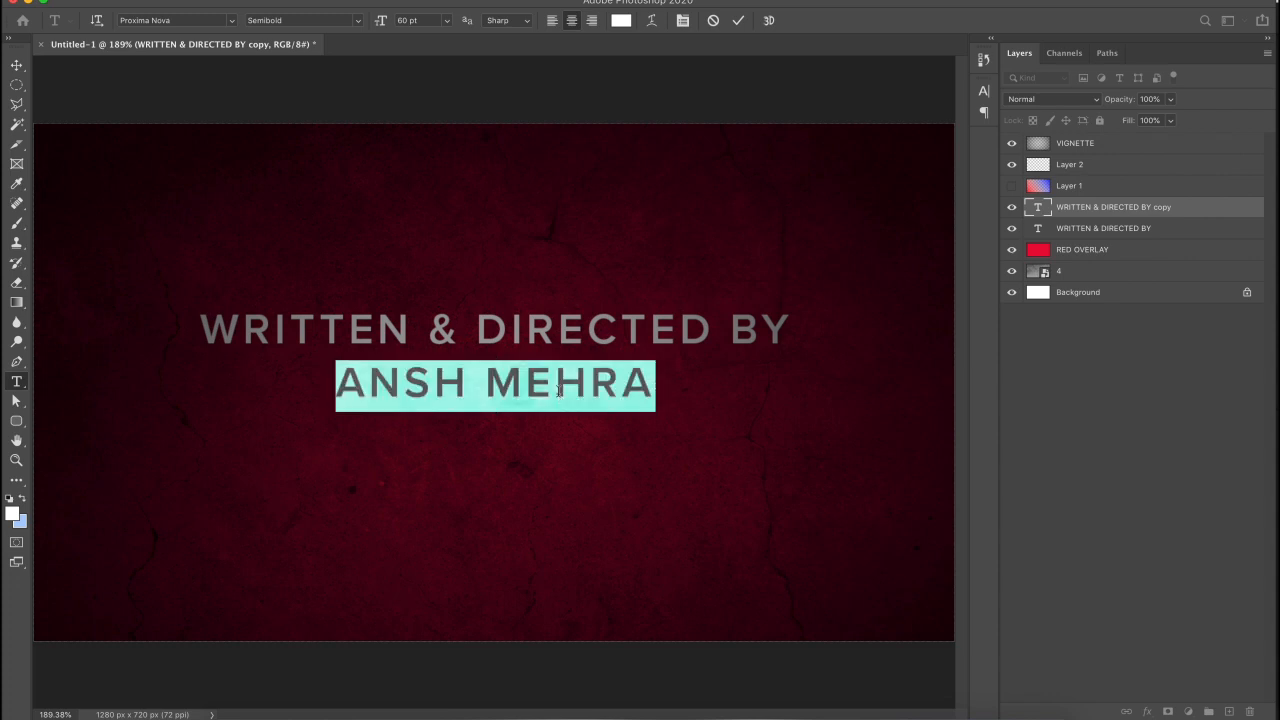
{"action": "left_click", "coordinate": [355, 20]}
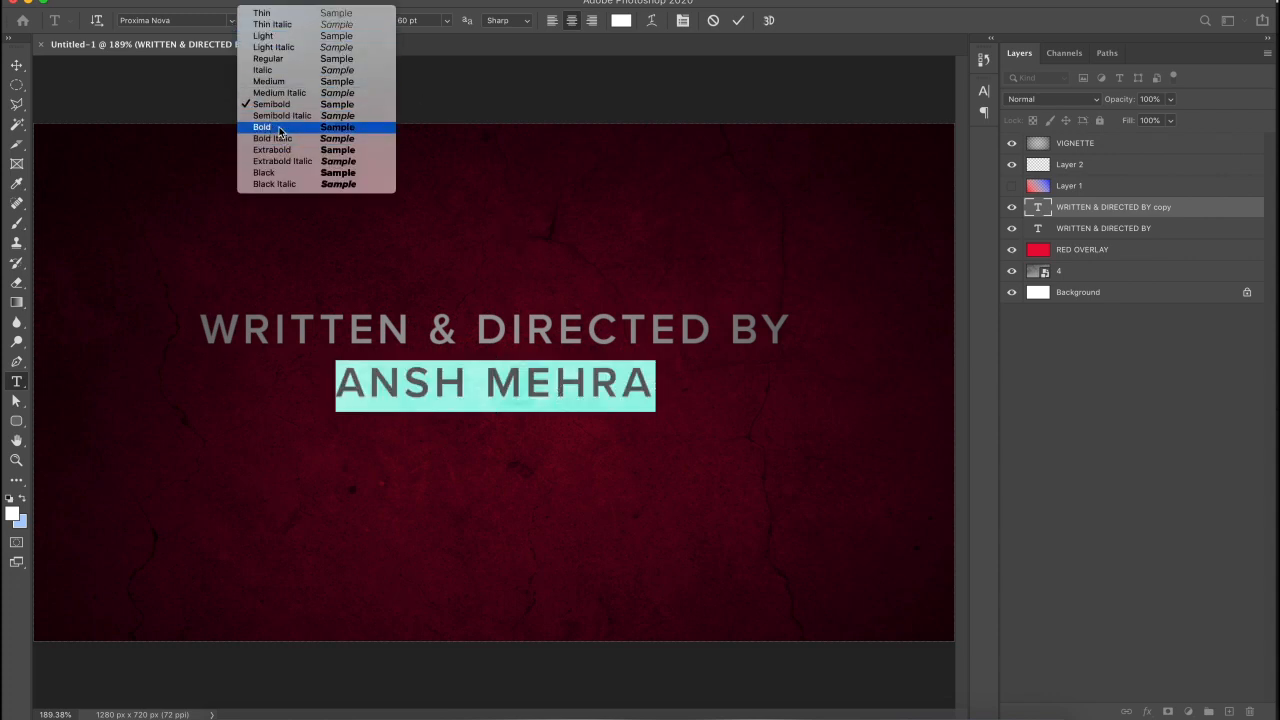
{"action": "left_click", "coordinate": [279, 128]}
{"action": "left_click", "coordinate": [300, 20]}
{"action": "left_click", "coordinate": [295, 150]}
{"action": "left_click", "coordinate": [16, 65]}
{"action": "left_click", "coordinate": [1117, 230]}
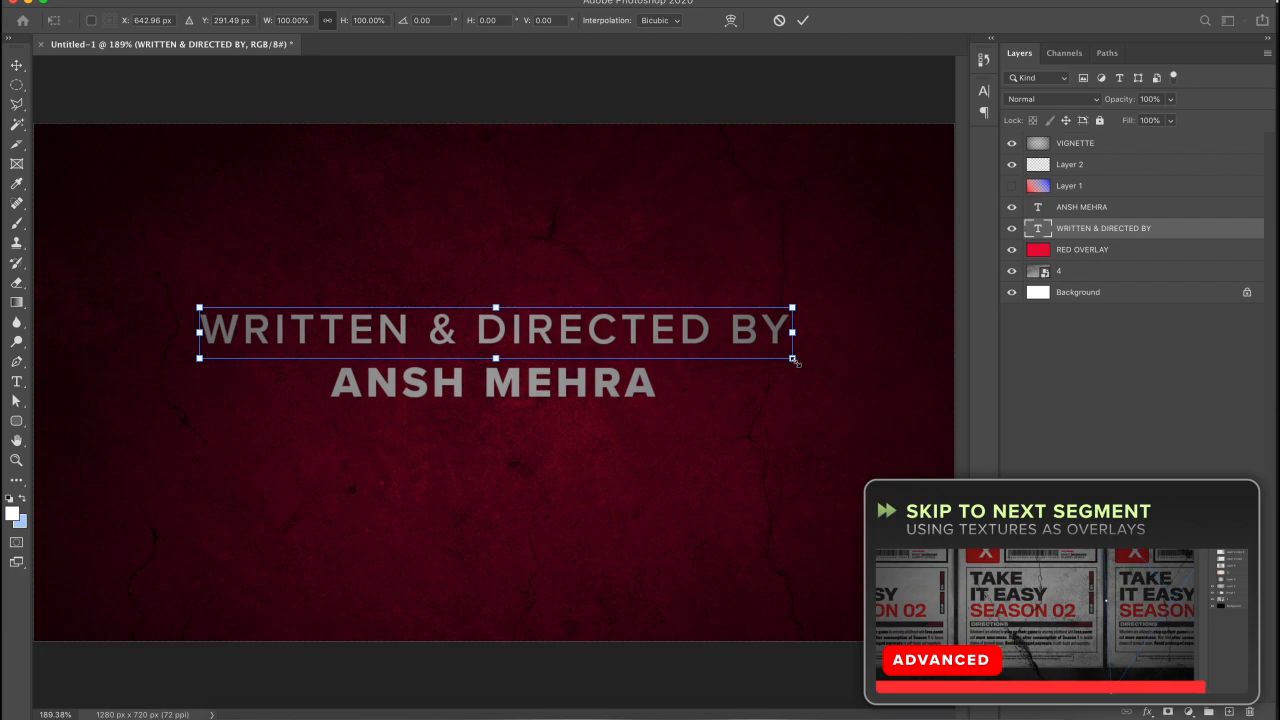
{"action": "left_click_drag", "start_coordinate": [792, 357], "coordinate": [679, 347]}
- Confirm the smaller credit line, then scale the name line up larger
{"action": "key", "text": "Return"}
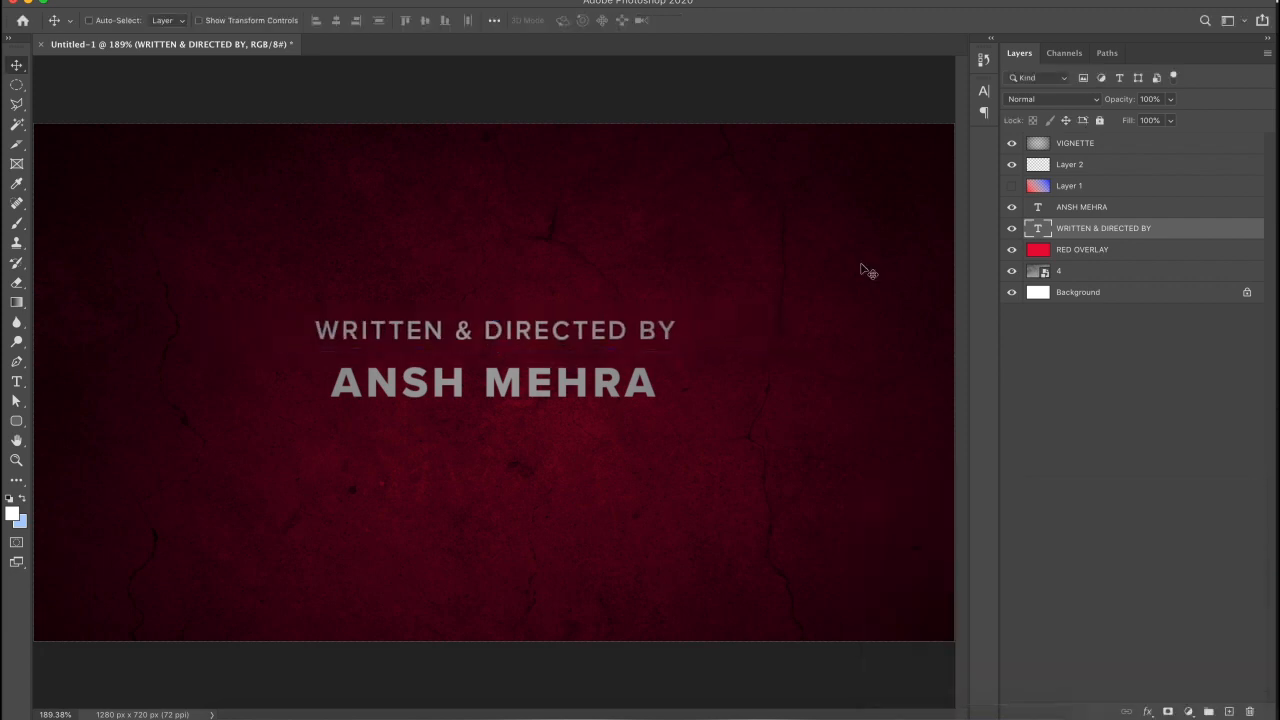
{"action": "left_click", "coordinate": [1074, 207]}
{"action": "key", "text": "super+t"}
{"action": "left_click_drag", "start_coordinate": [658, 413], "coordinate": [747, 427]}
{"action": "key", "text": "Return"}
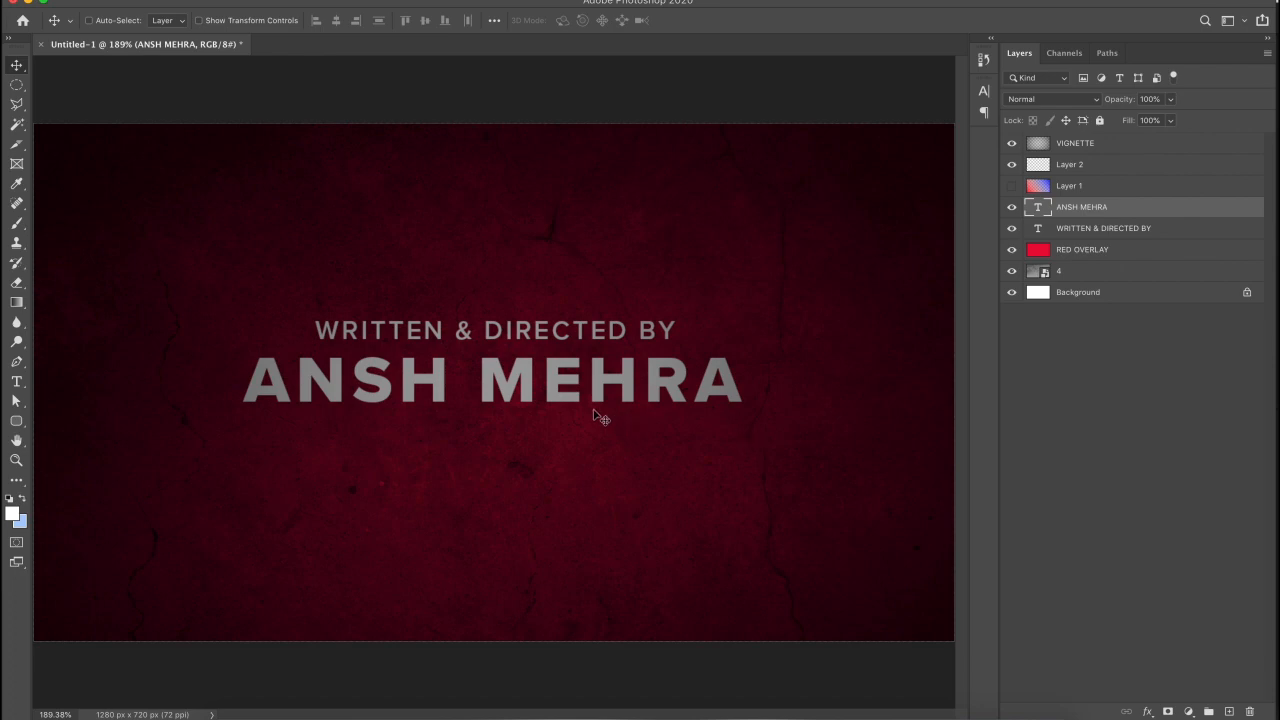
- Select both credit lines with the Background and align their horizontal centres
{"action": "left_click", "coordinate": [1135, 230], "text": "super"}
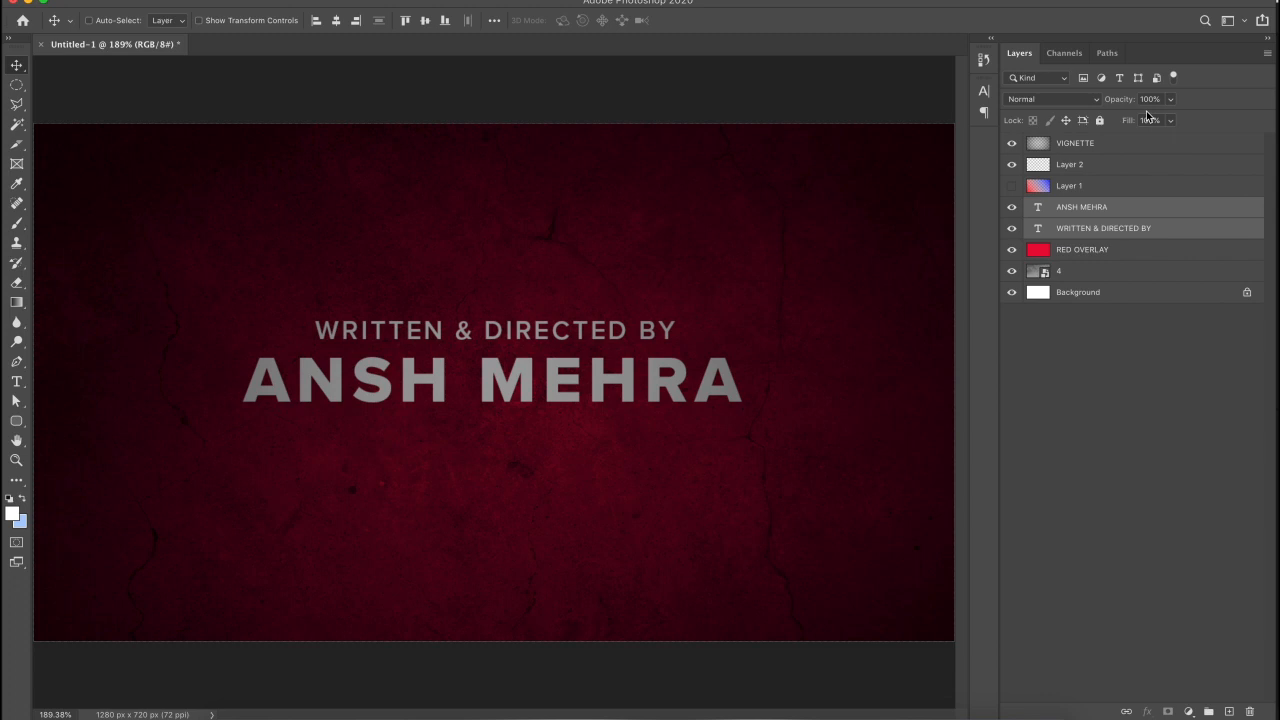
{"action": "left_click", "coordinate": [1080, 293], "text": "super"}
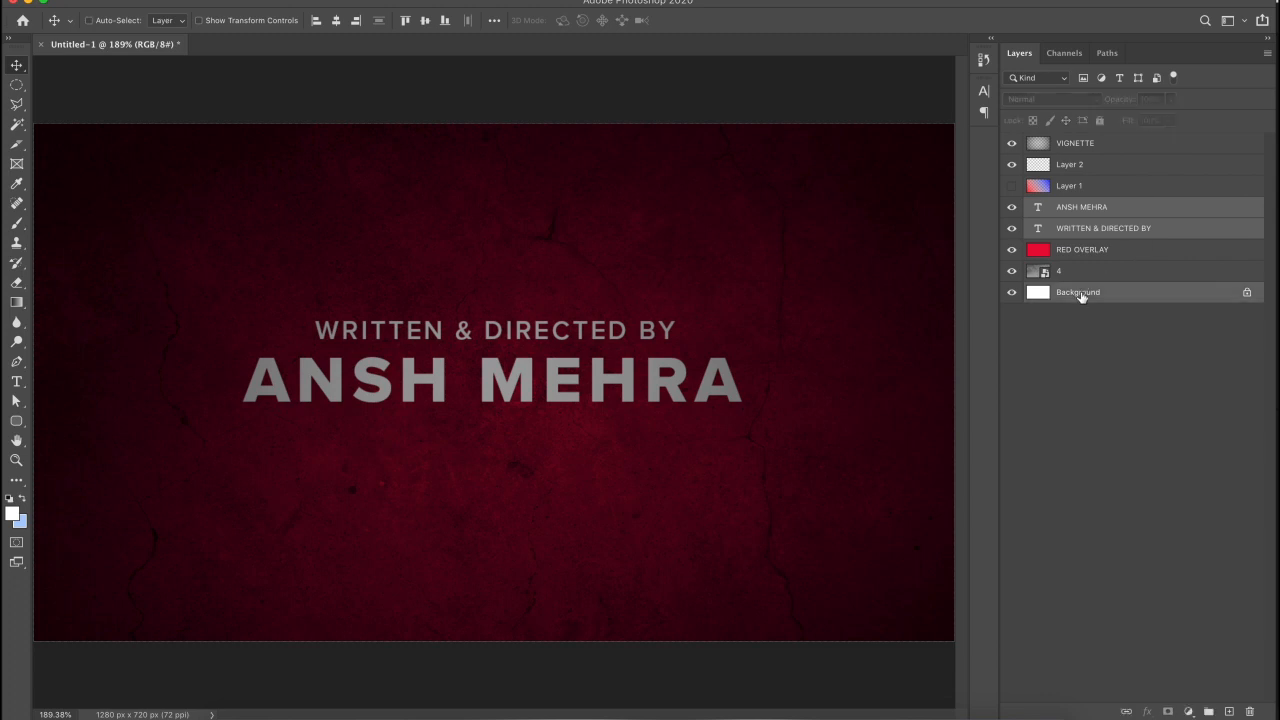
{"action": "left_click", "coordinate": [341, 25]}
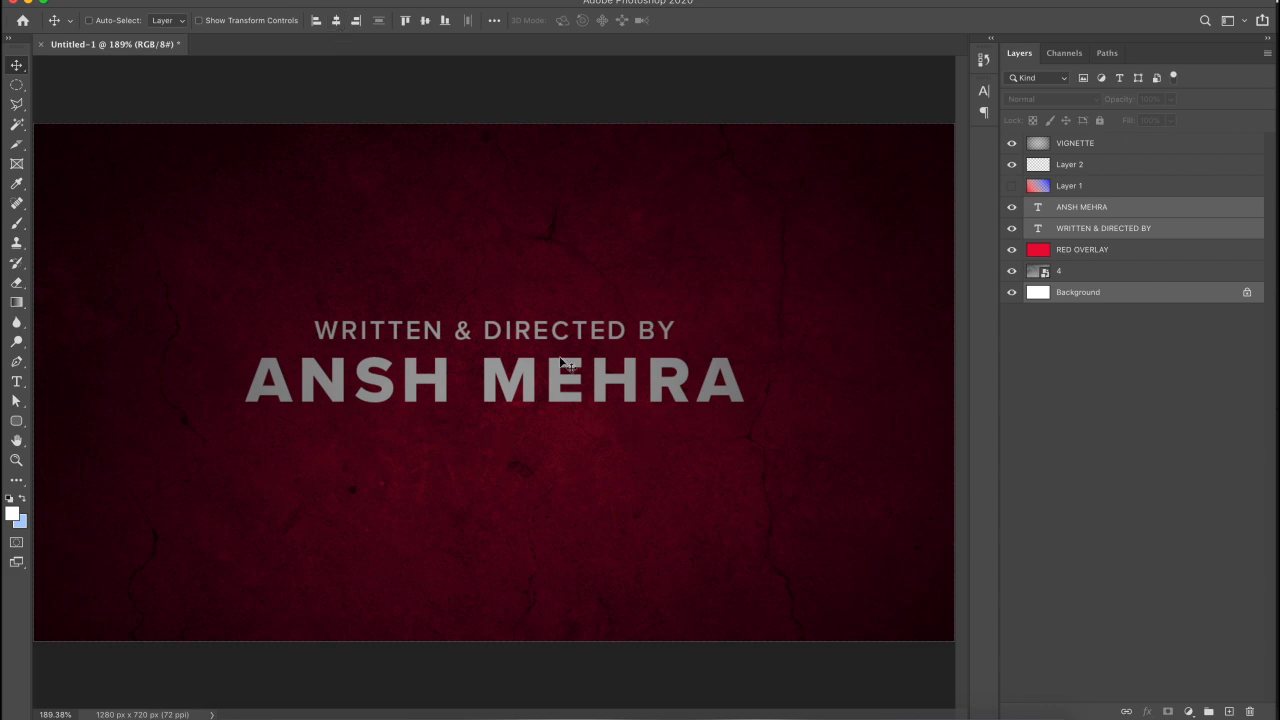
{"action": "left_click", "coordinate": [1110, 224]}
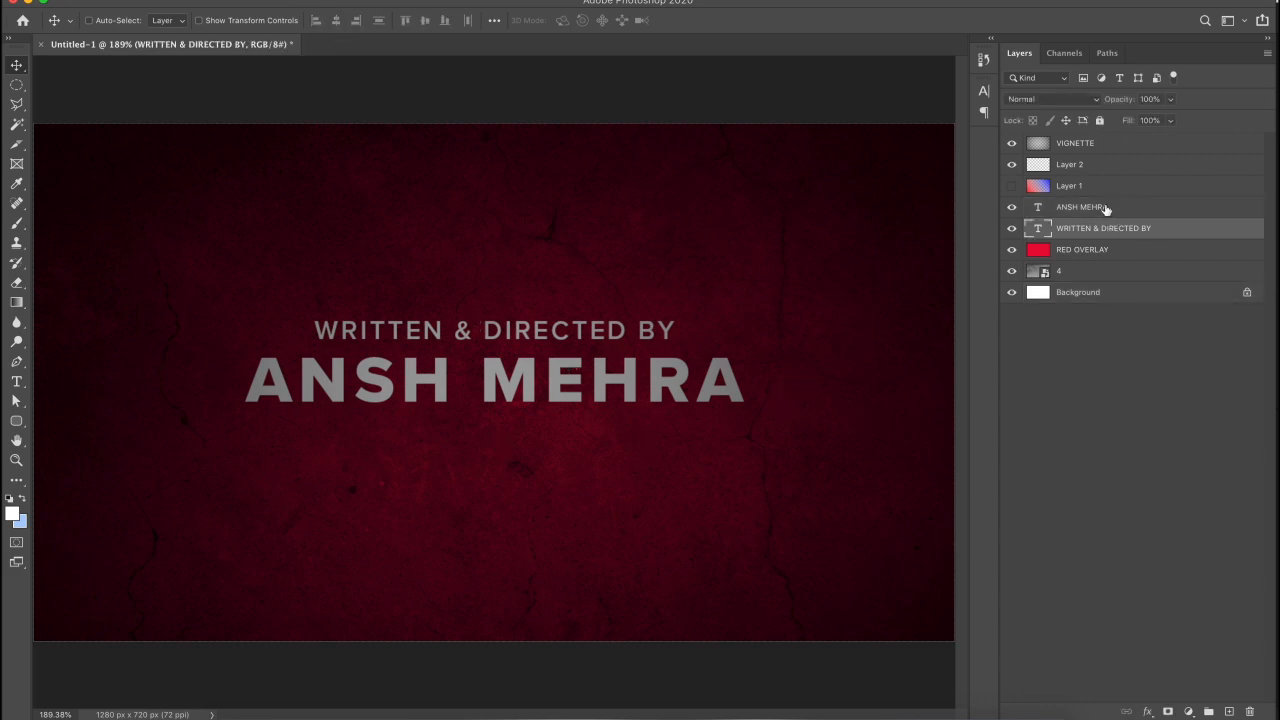
{"action": "left_click", "coordinate": [1104, 209]}
{"action": "left_click", "coordinate": [1103, 231], "text": "shift"}
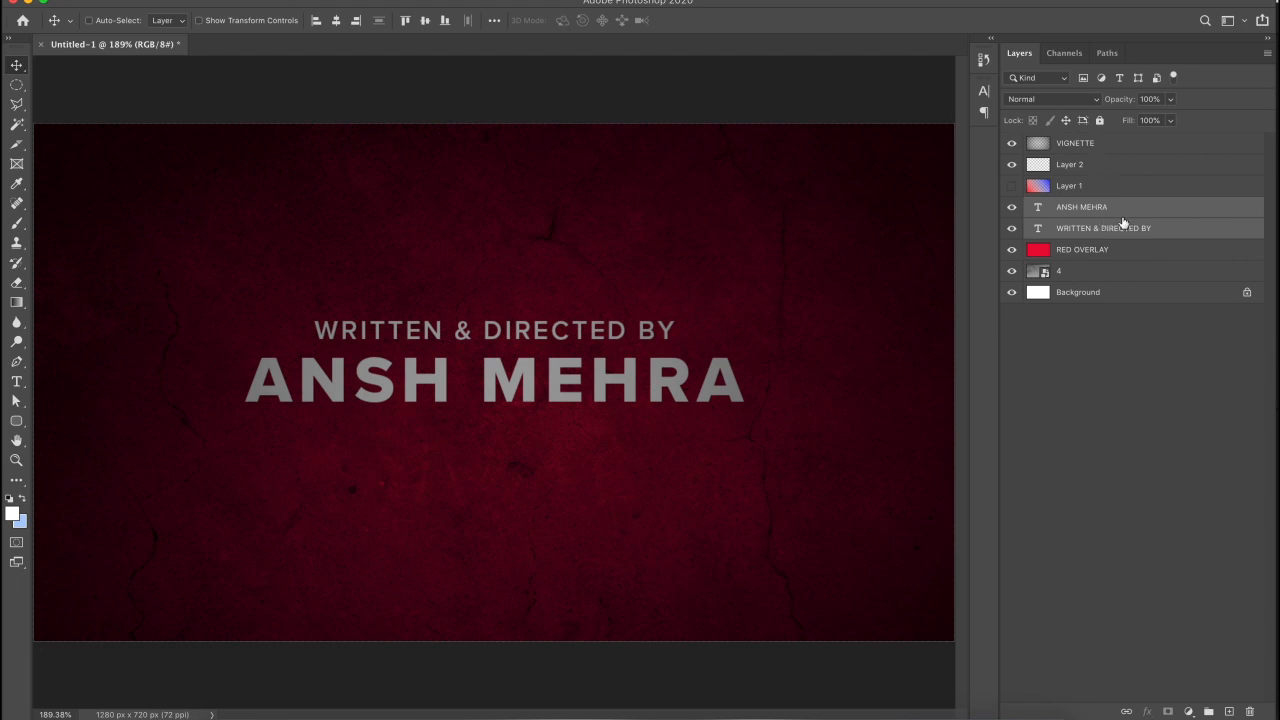
{"action": "double_click", "coordinate": [1110, 225]}
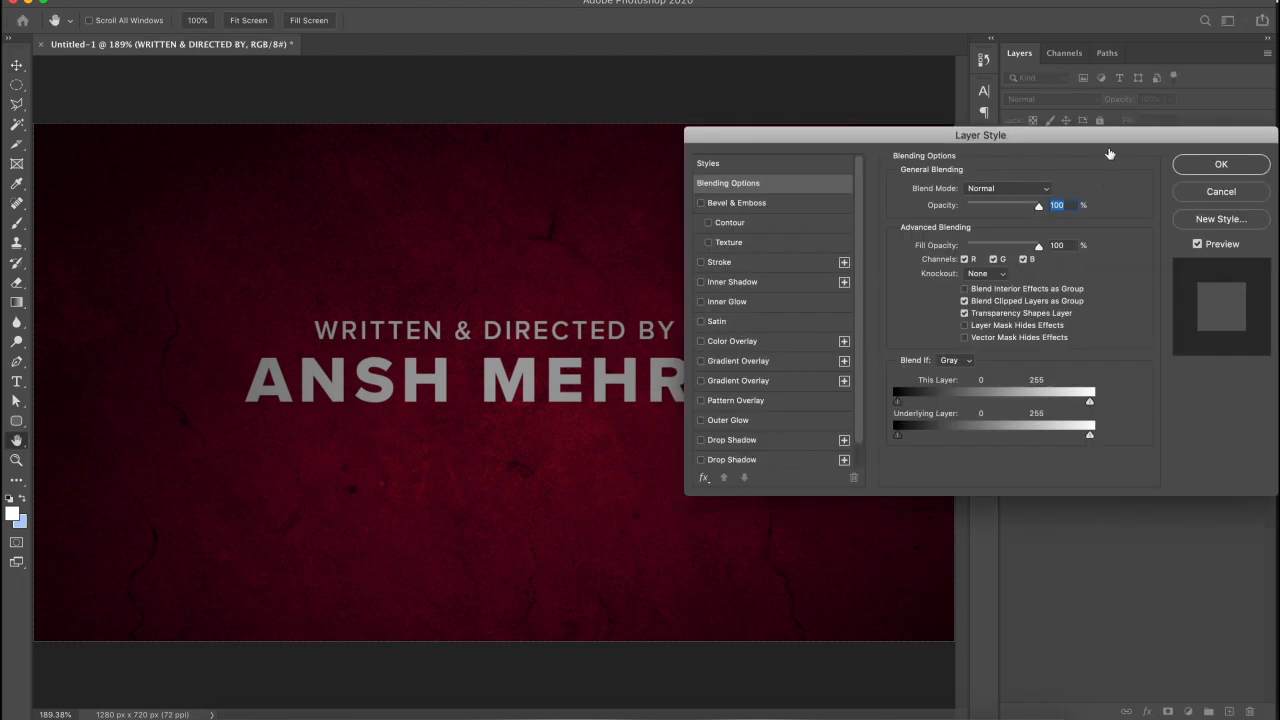
{"action": "left_click", "coordinate": [1218, 192]}
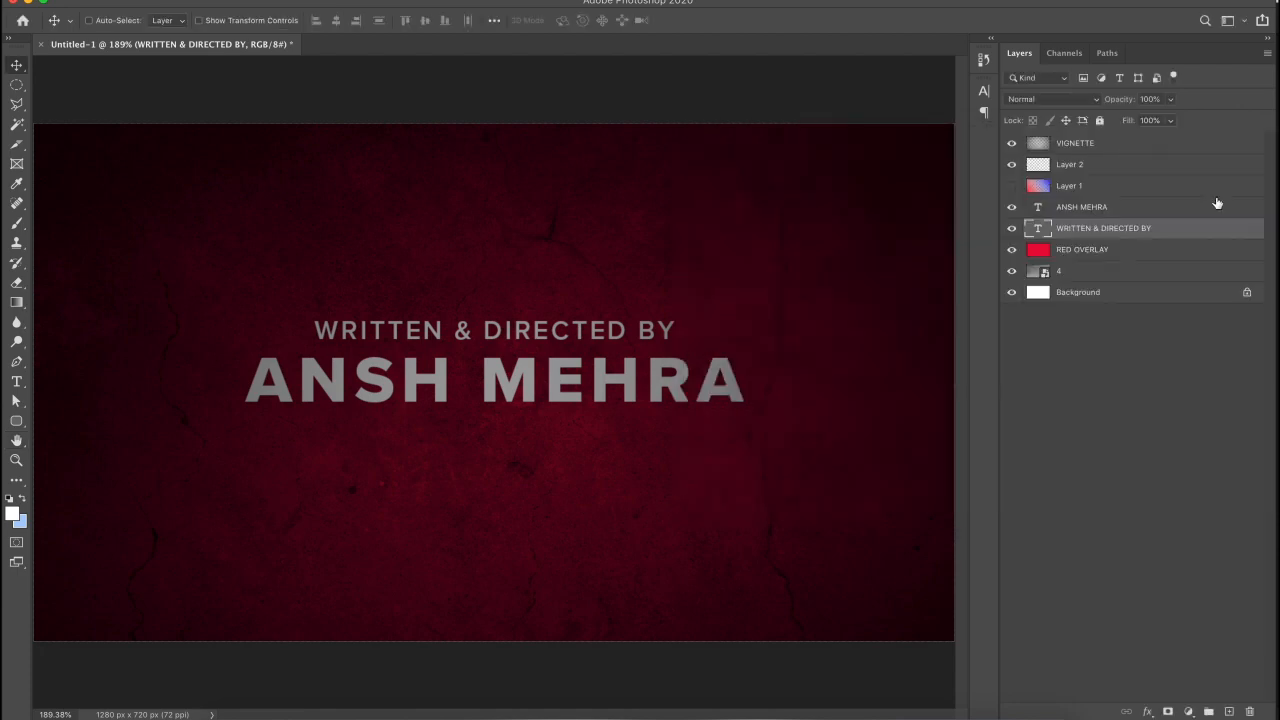
{"action": "left_click", "coordinate": [1216, 195]}
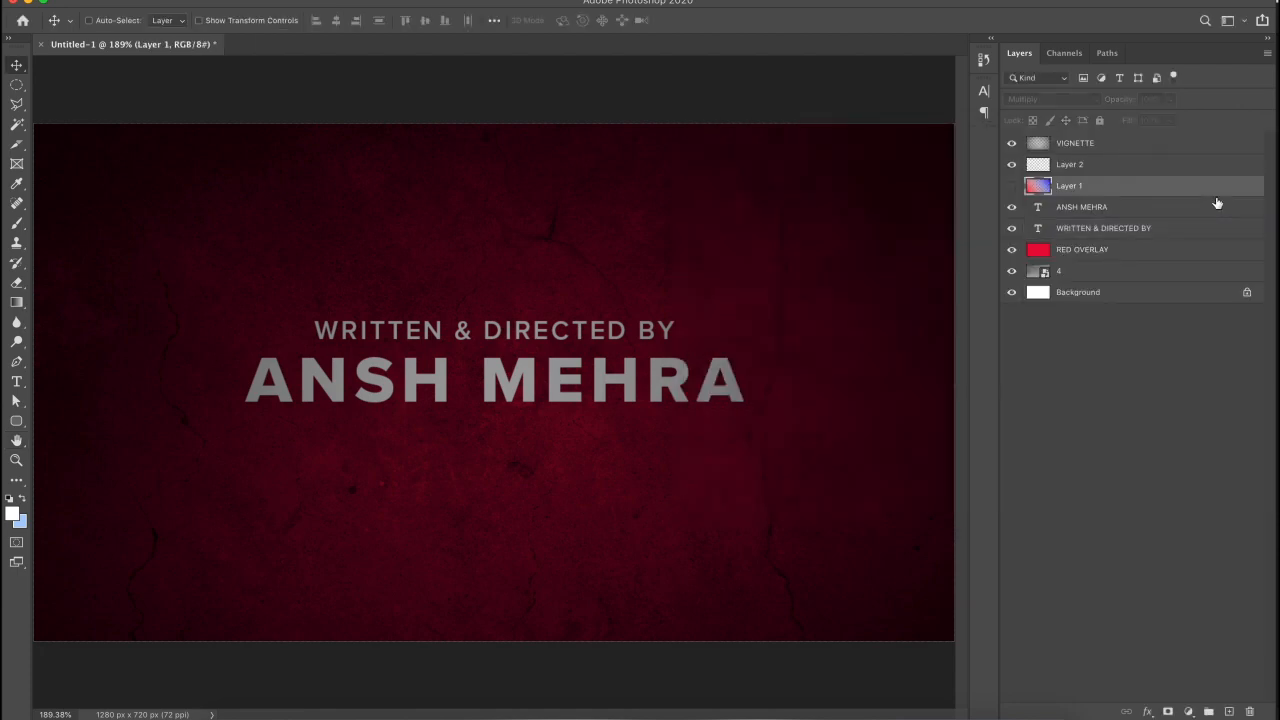
- Move both credit text layers to the top of the stack and group them
{"action": "left_click", "coordinate": [1103, 213]}
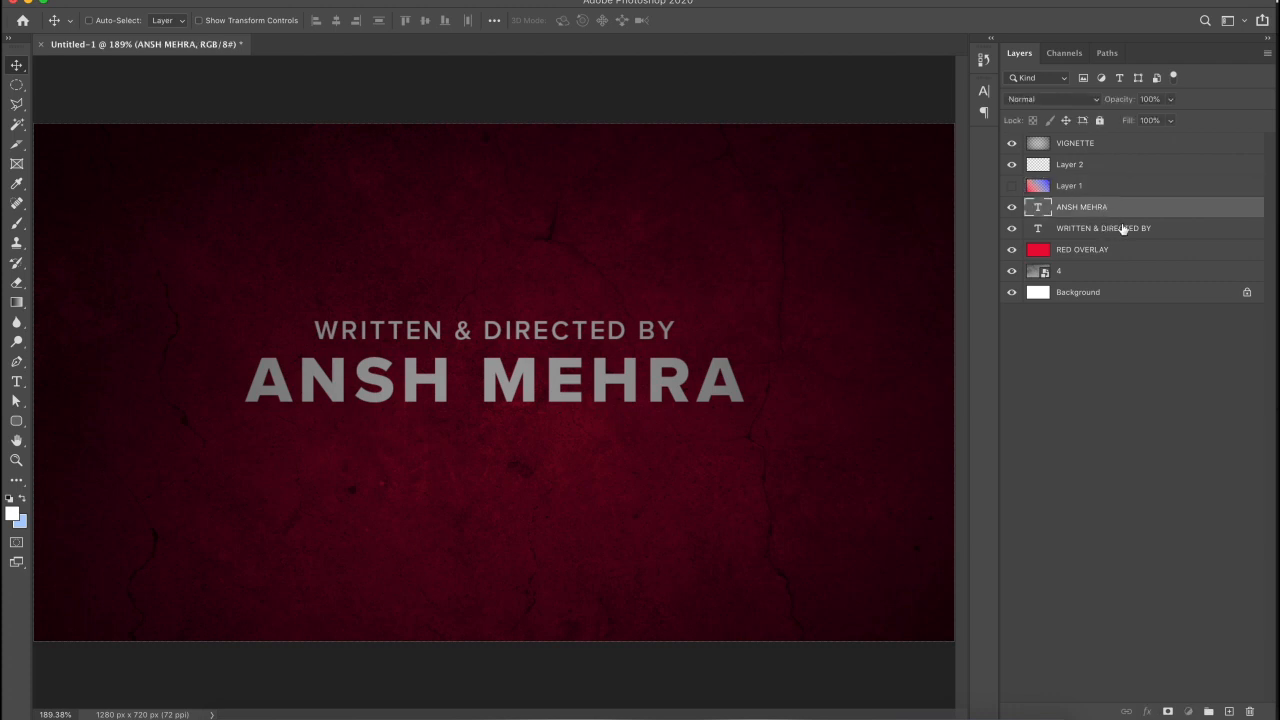
{"action": "left_click", "coordinate": [1120, 229], "text": "shift"}
{"action": "left_click_drag", "start_coordinate": [1122, 230], "coordinate": [1118, 136]}
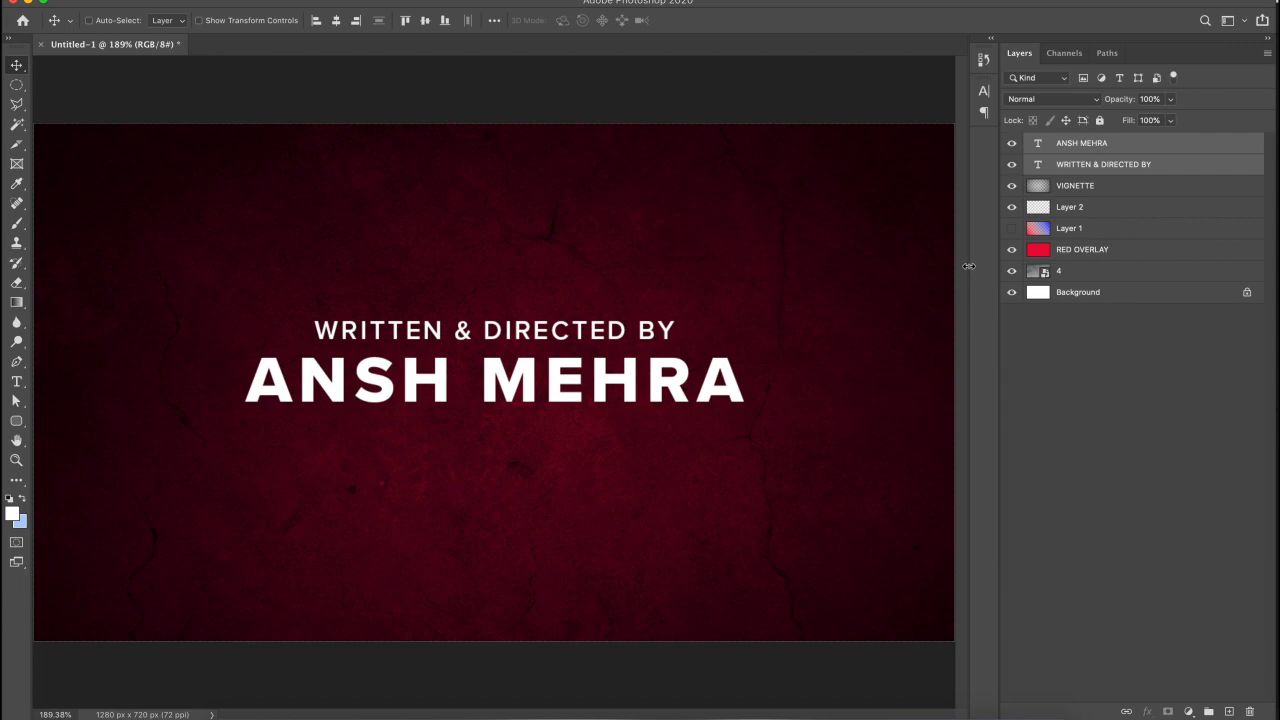
{"action": "key", "text": "super"}
{"action": "key", "text": "super+g"}
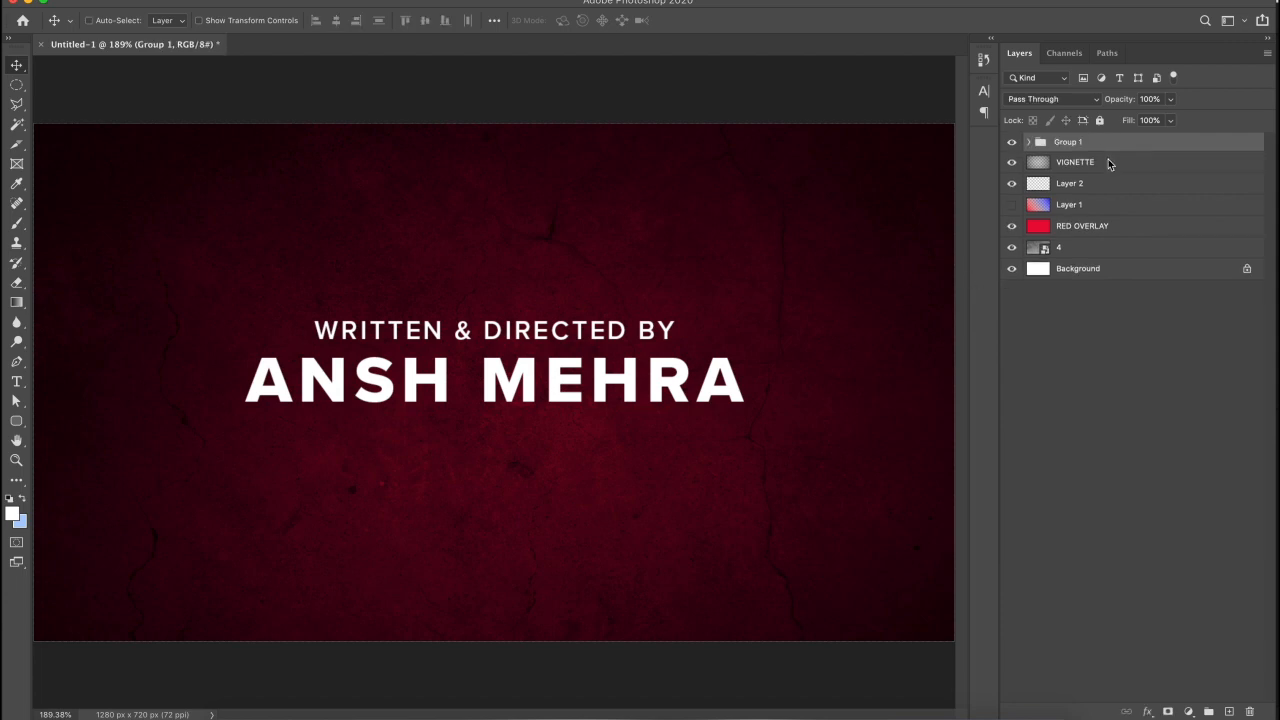
- Name the group 'Hero Text' and duplicate it
{"action": "double_click", "coordinate": [1076, 142]}
{"action": "type", "text": "Hero Text"}
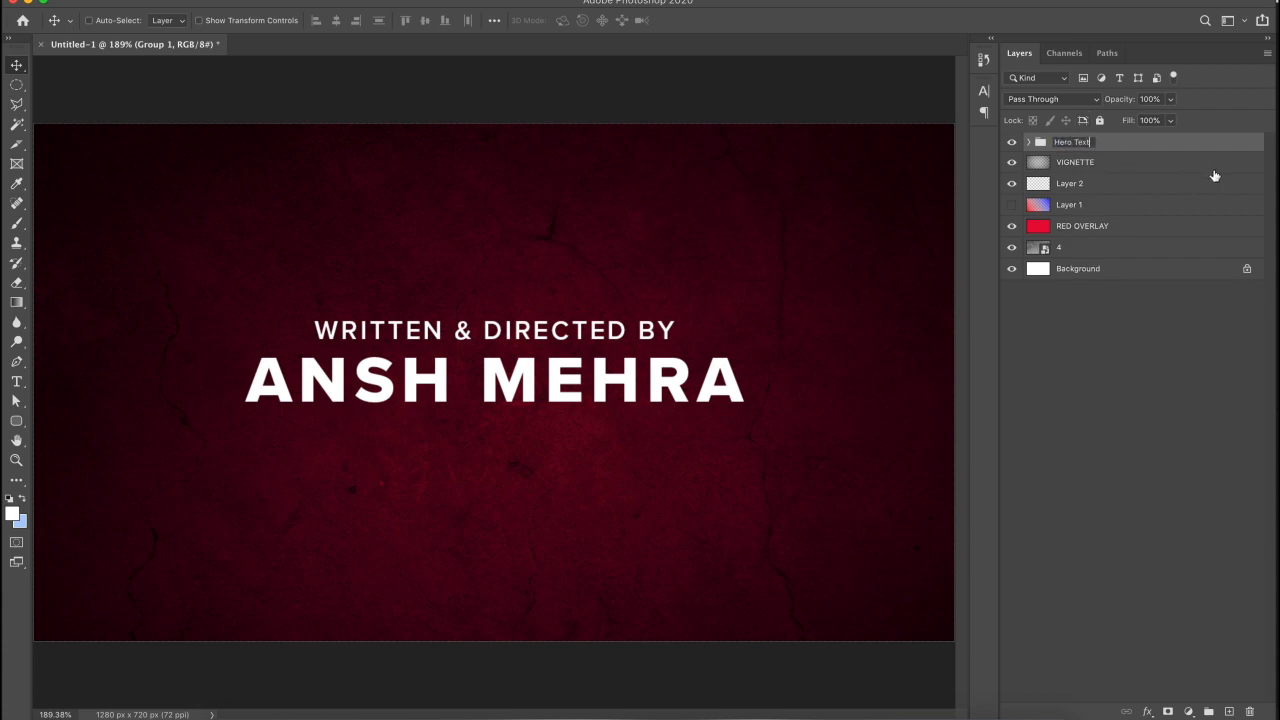
{"action": "key", "text": "Return"}
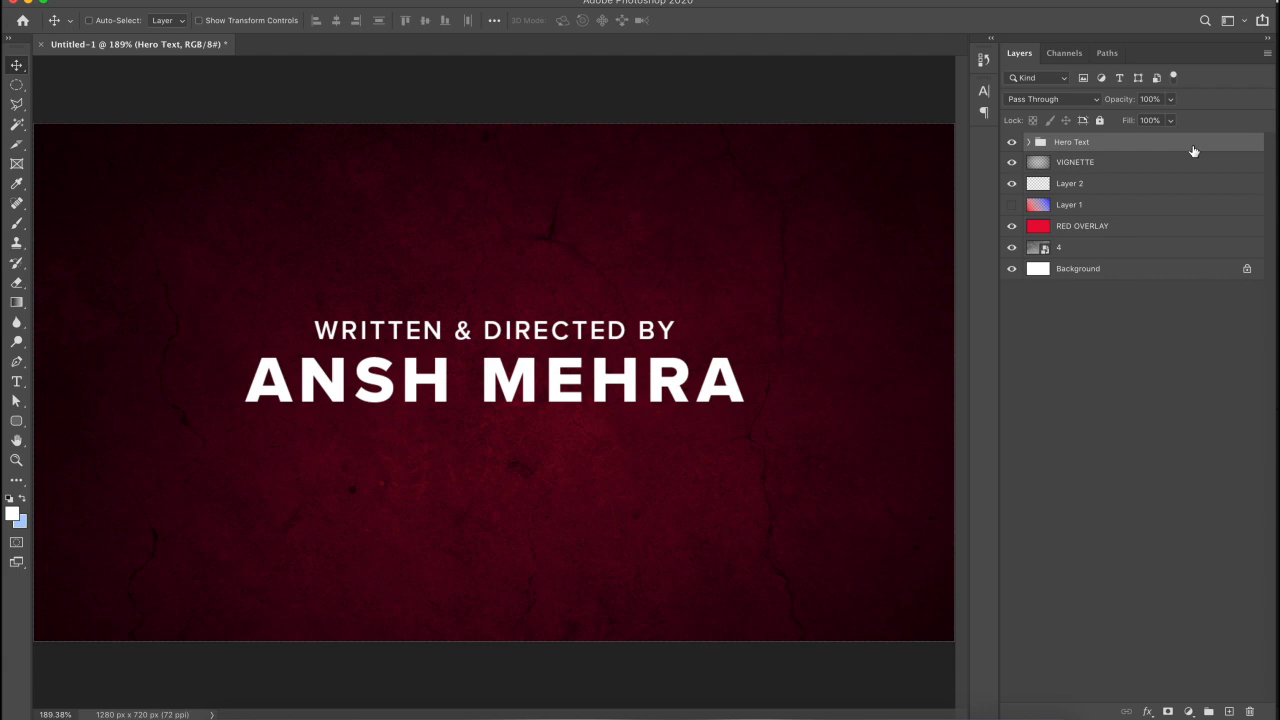
{"action": "key", "text": "super"}
{"action": "key", "text": "super+j"}
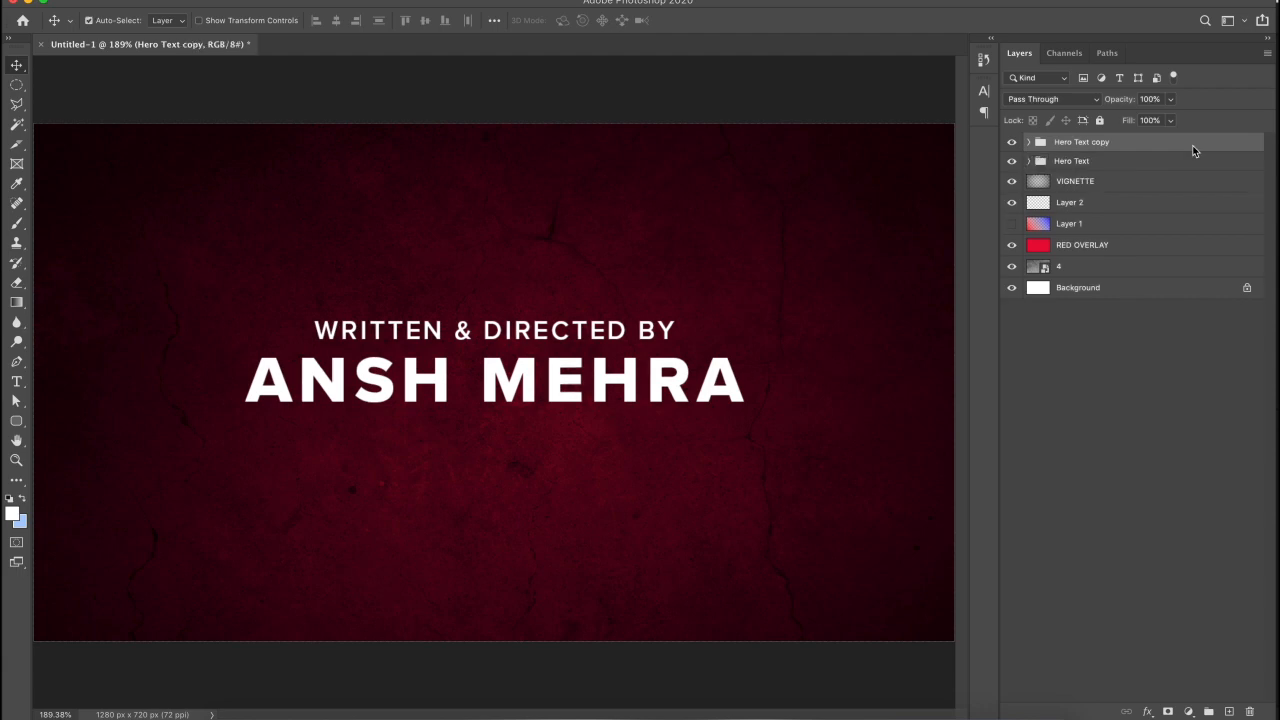
- Convert the Hero Text copy group into a smart object from its layer menu
{"action": "right_click", "coordinate": [1152, 149]}
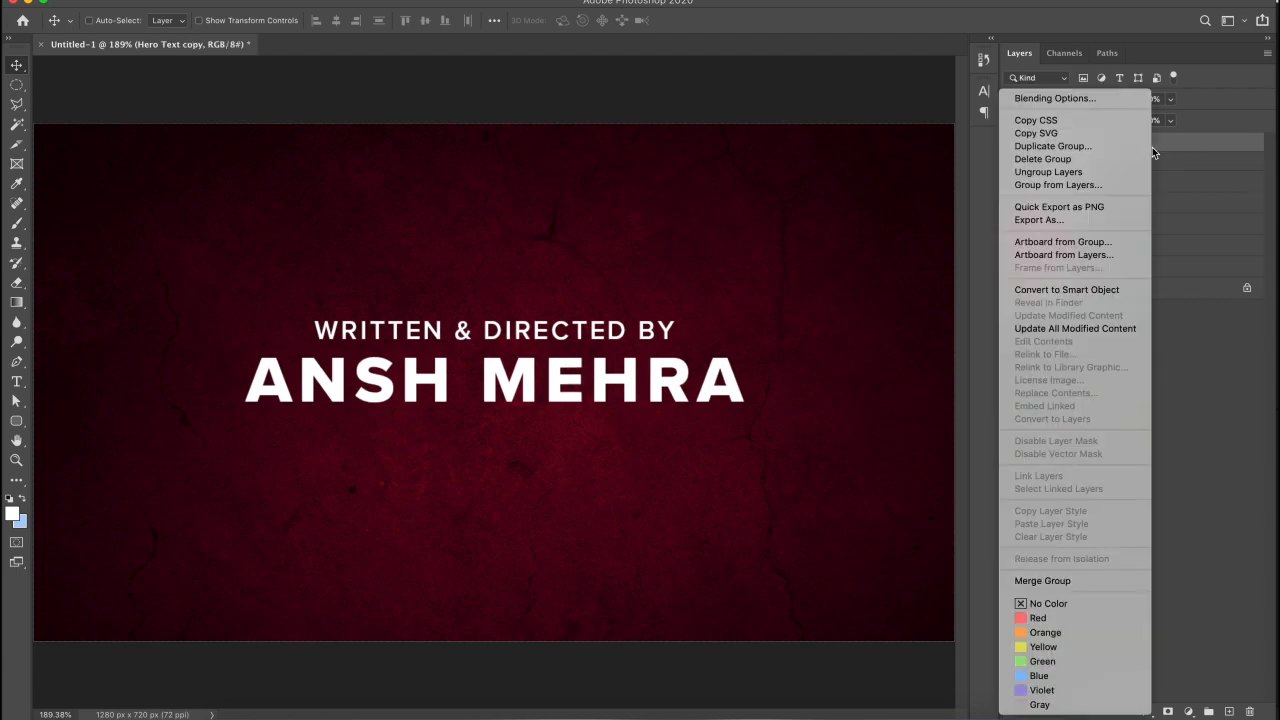
{"action": "left_click", "coordinate": [1080, 290]}
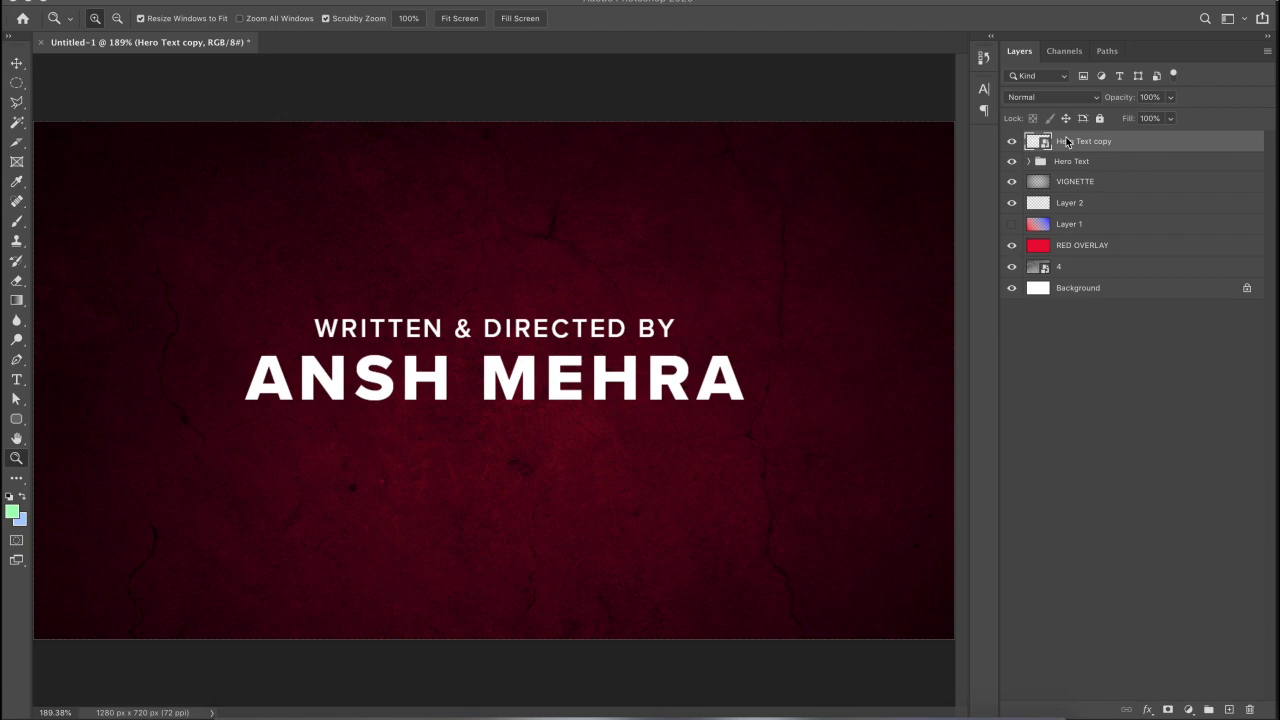
- Browse 30 Grungy Materials to the Greys textures, preview 2.jpg, then return to Photoshop
{"action": "left_click", "coordinate": [296, 680]}
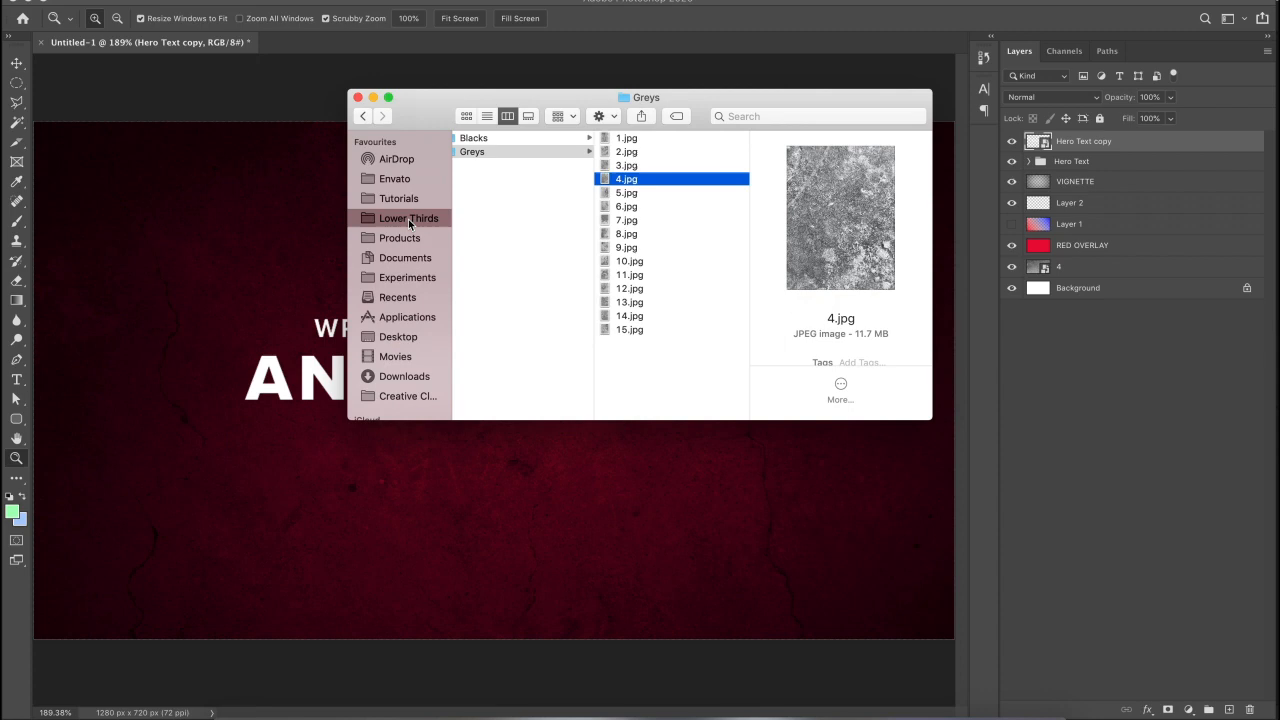
{"action": "left_click", "coordinate": [409, 220]}
{"action": "left_click", "coordinate": [408, 239]}
{"action": "left_click", "coordinate": [513, 151]}
{"action": "left_click", "coordinate": [524, 140]}
{"action": "left_click", "coordinate": [550, 152]}
{"action": "left_click", "coordinate": [545, 140]}
{"action": "left_click", "coordinate": [671, 142]}
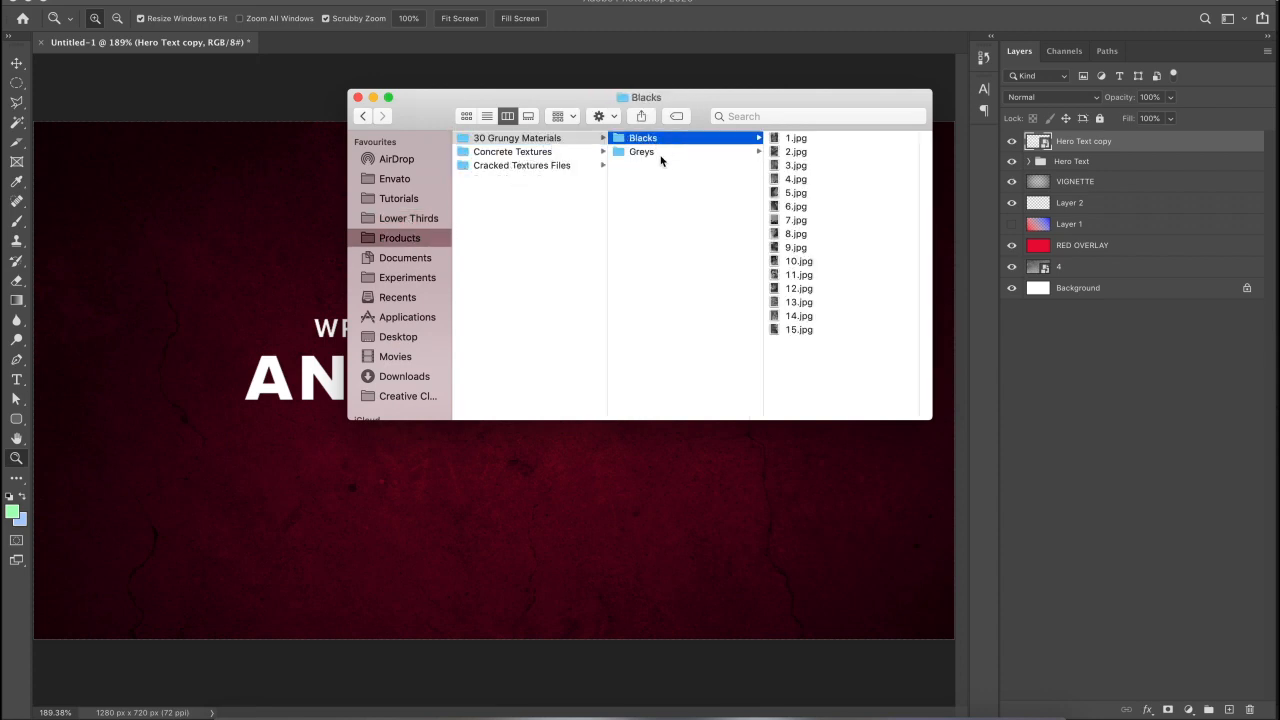
{"action": "left_click", "coordinate": [657, 152]}
{"action": "left_click", "coordinate": [652, 138]}
{"action": "left_click", "coordinate": [652, 152]}
{"action": "left_click", "coordinate": [797, 152]}
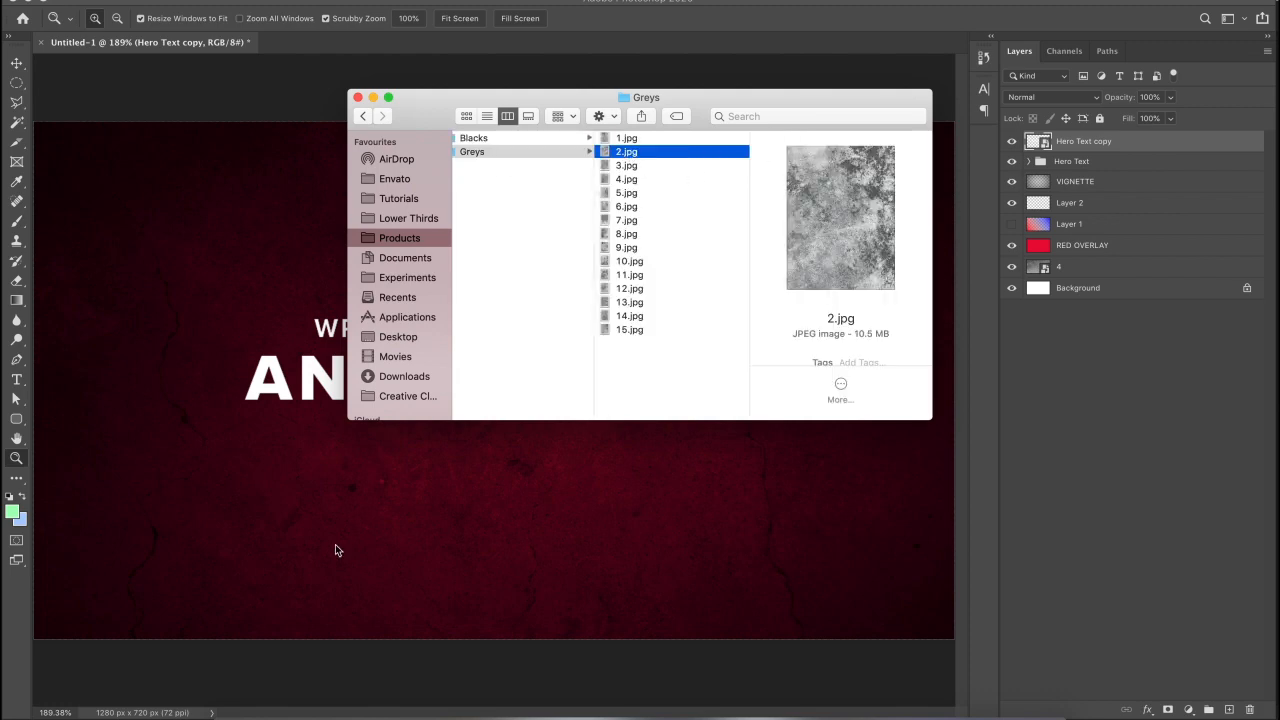
{"action": "left_click", "coordinate": [391, 498]}
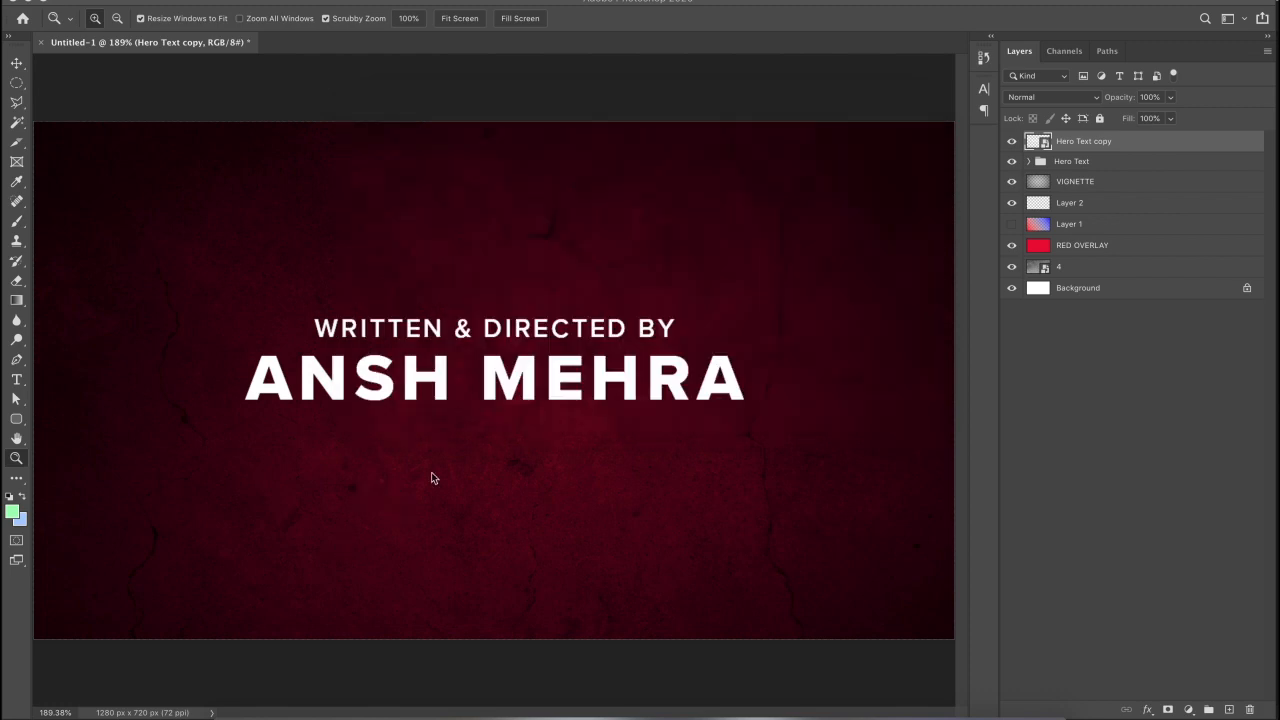
- Rotate the placed grunge texture over the poster and name its layer GRIT
{"action": "left_click_drag", "start_coordinate": [709, 109], "coordinate": [786, 484]}
{"action": "key", "text": "Return"}
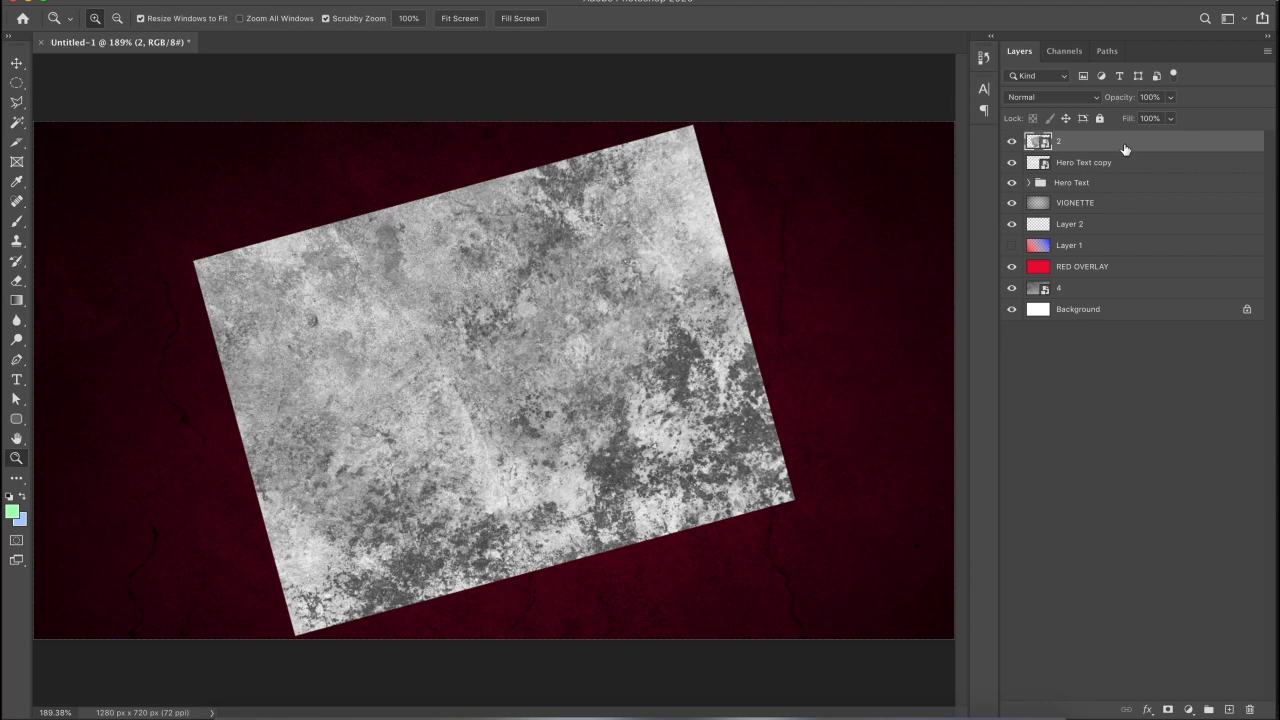
{"action": "double_click", "coordinate": [1059, 145]}
{"action": "type", "text": "GRIT"}
{"action": "left_click", "coordinate": [1133, 145]}
- Clip GRIT to Hero Text copy and shift the texture down within the lettering
{"action": "left_click", "coordinate": [1100, 163]}
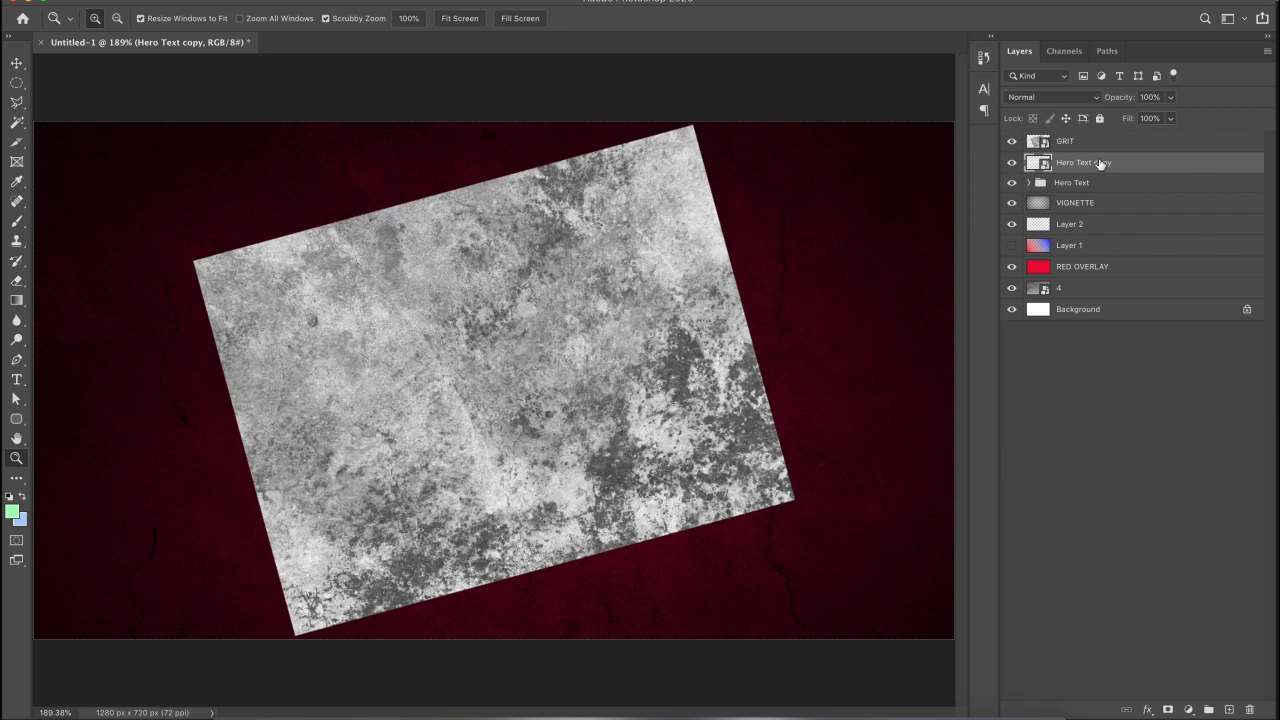
{"action": "left_click", "coordinate": [1088, 144]}
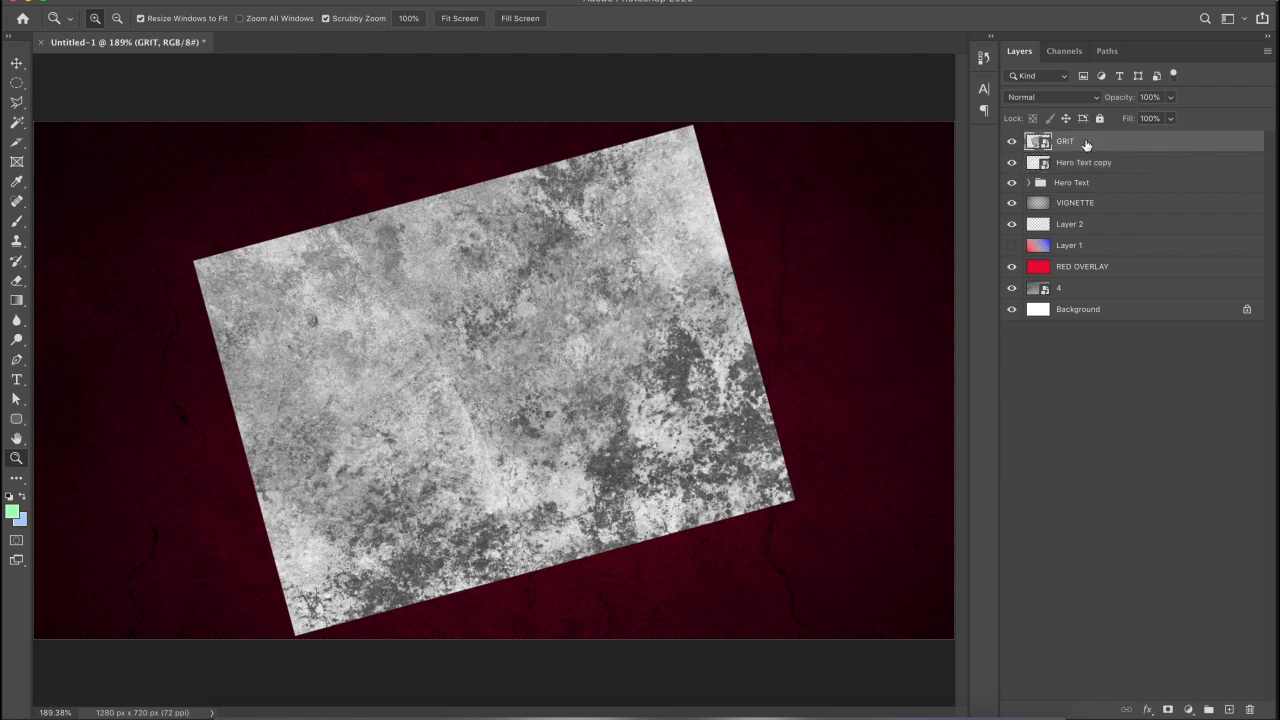
{"action": "right_click", "coordinate": [1086, 144]}
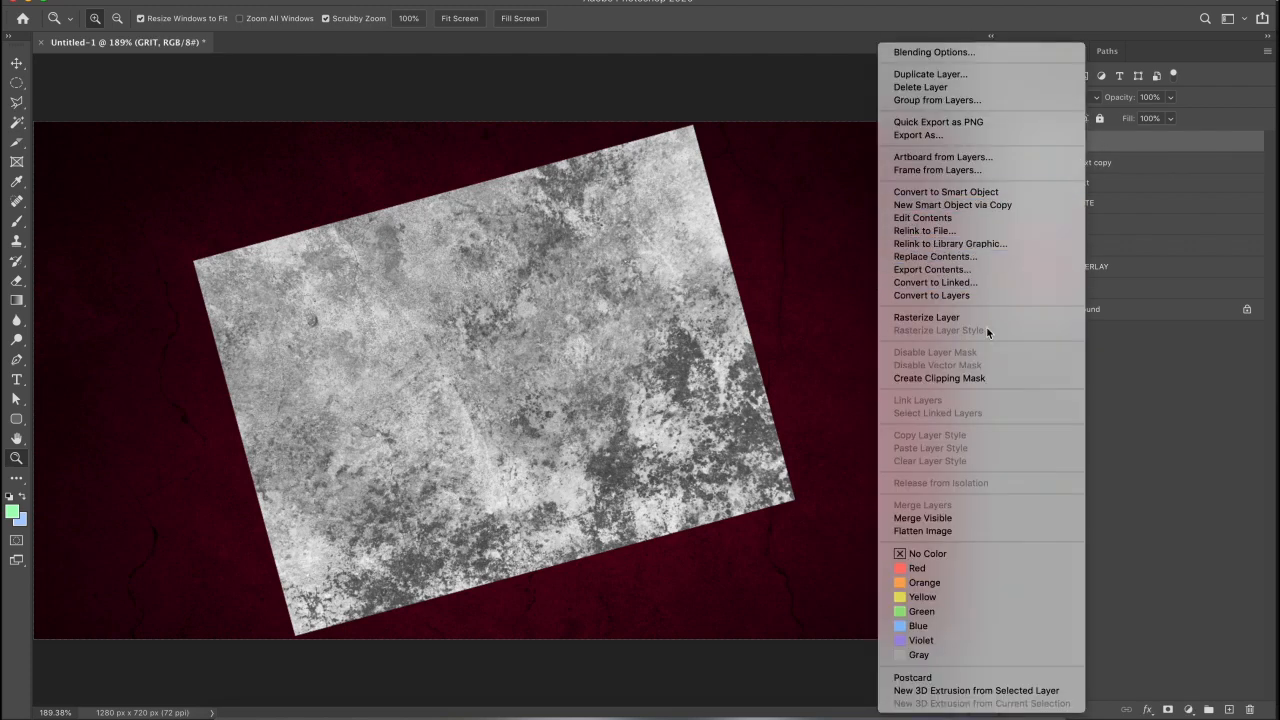
{"action": "left_click", "coordinate": [958, 379]}
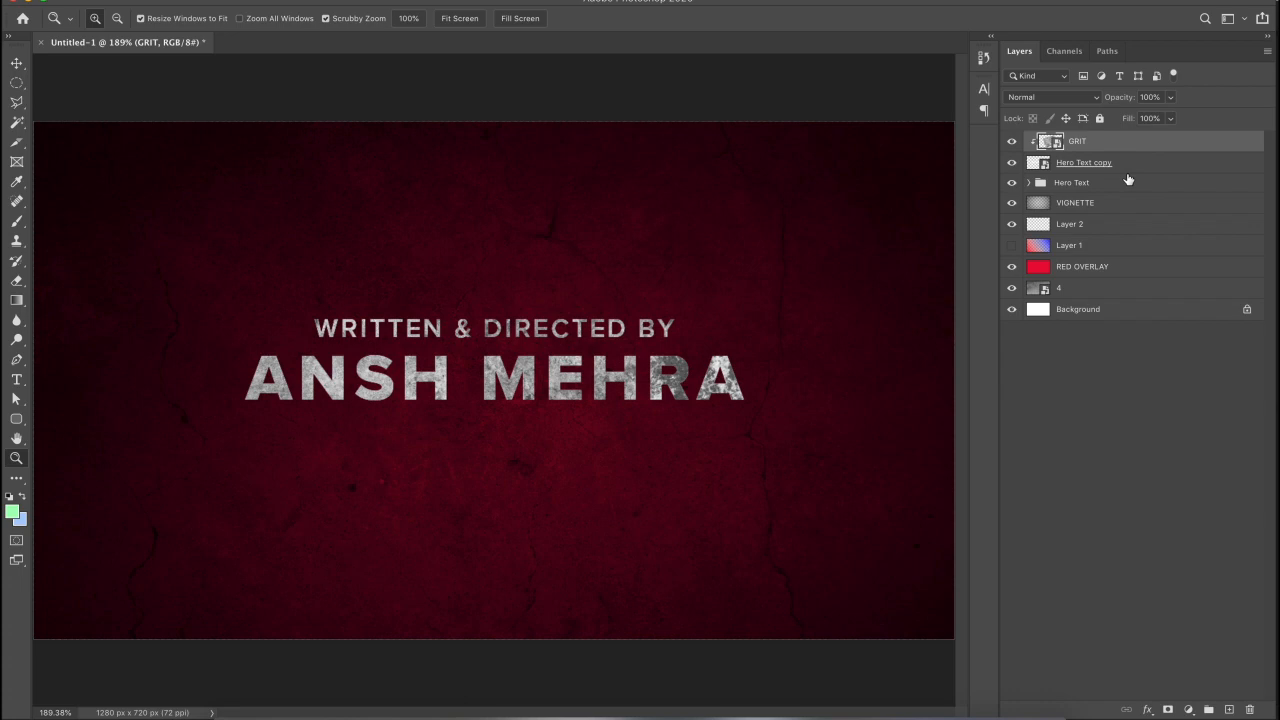
{"action": "left_click", "coordinate": [16, 63]}
{"action": "left_click_drag", "start_coordinate": [484, 351], "coordinate": [520, 407]}
- Apply a Curves adjustment to GRIT, pulling the curve up to lighten the lettering
{"action": "key", "text": "super+equal"}
{"action": "key", "text": "super+equal"}
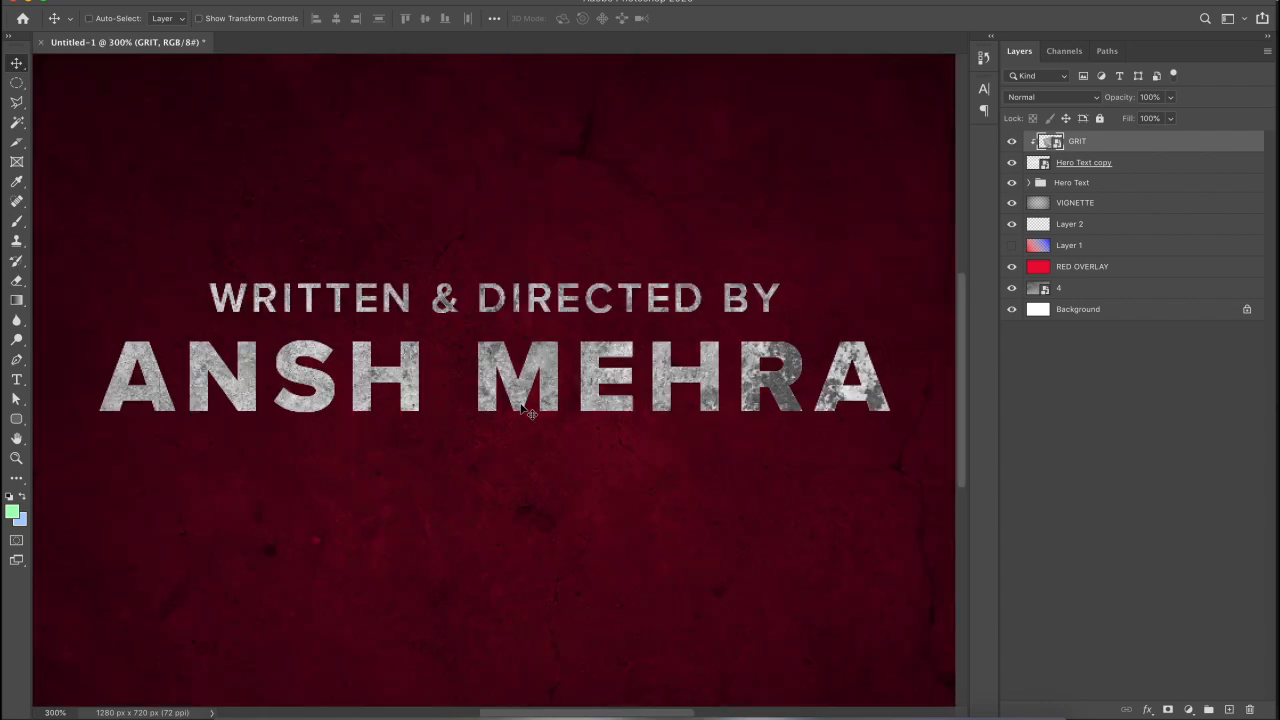
{"action": "left_click", "coordinate": [188, 0]}
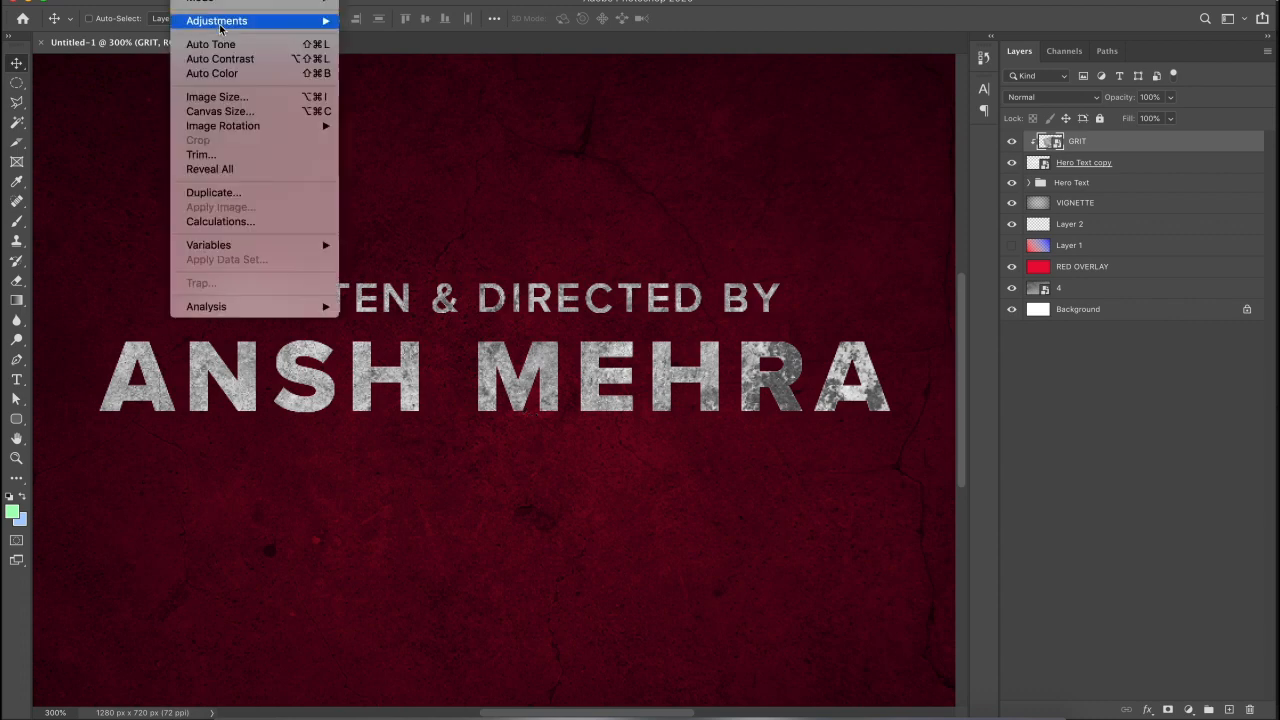
{"action": "mouse_move", "coordinate": [220, 24]}
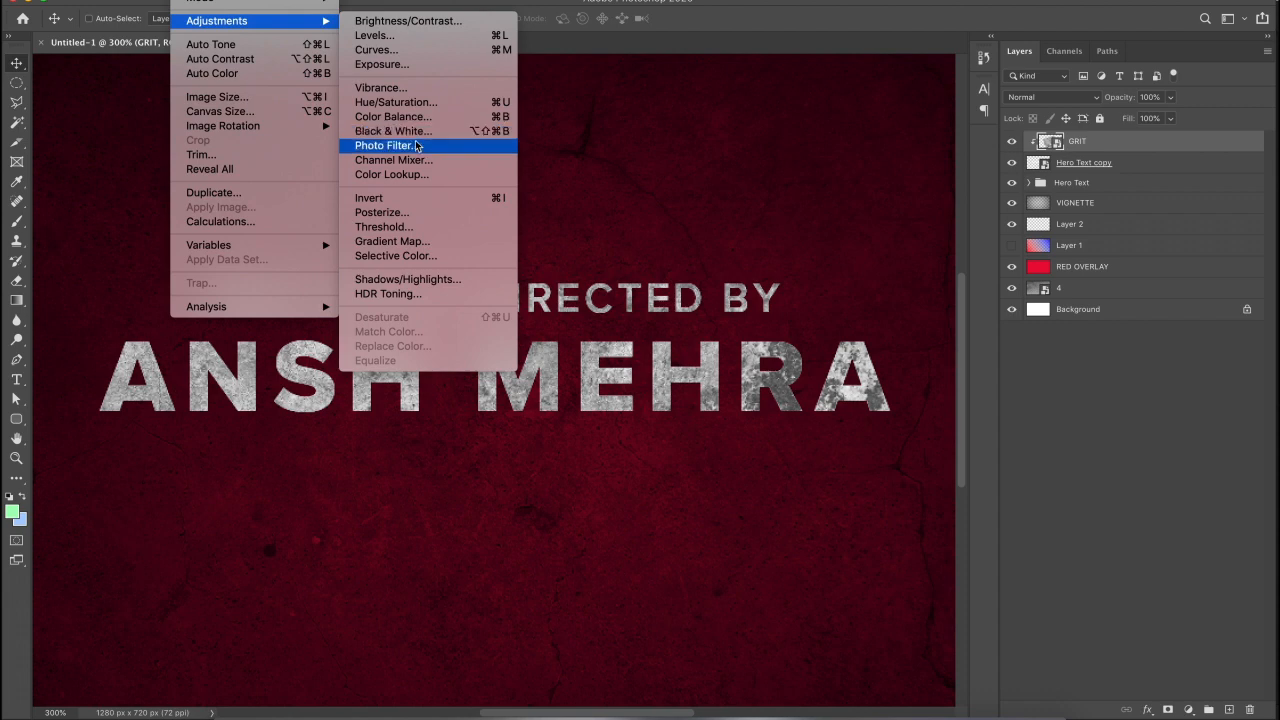
{"action": "left_click", "coordinate": [410, 50]}
{"action": "left_click_drag", "start_coordinate": [916, 284], "coordinate": [964, 318]}
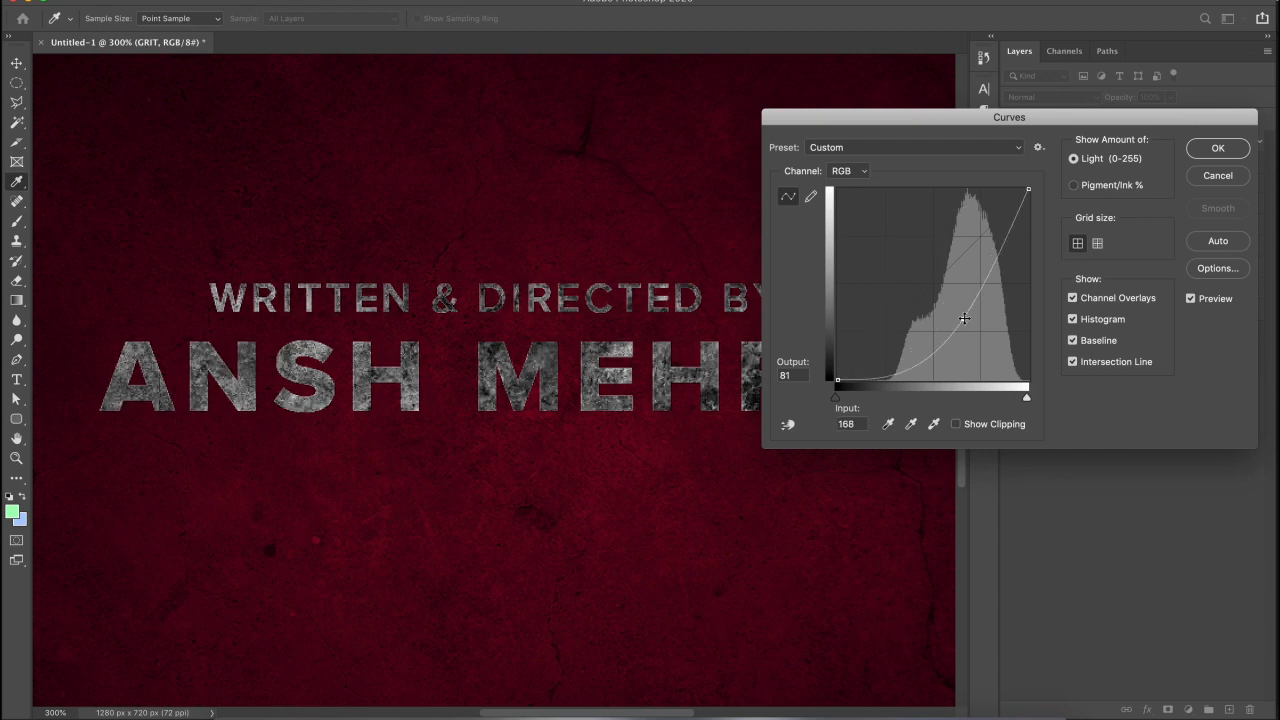
{"action": "left_click_drag", "start_coordinate": [964, 318], "coordinate": [904, 264]}
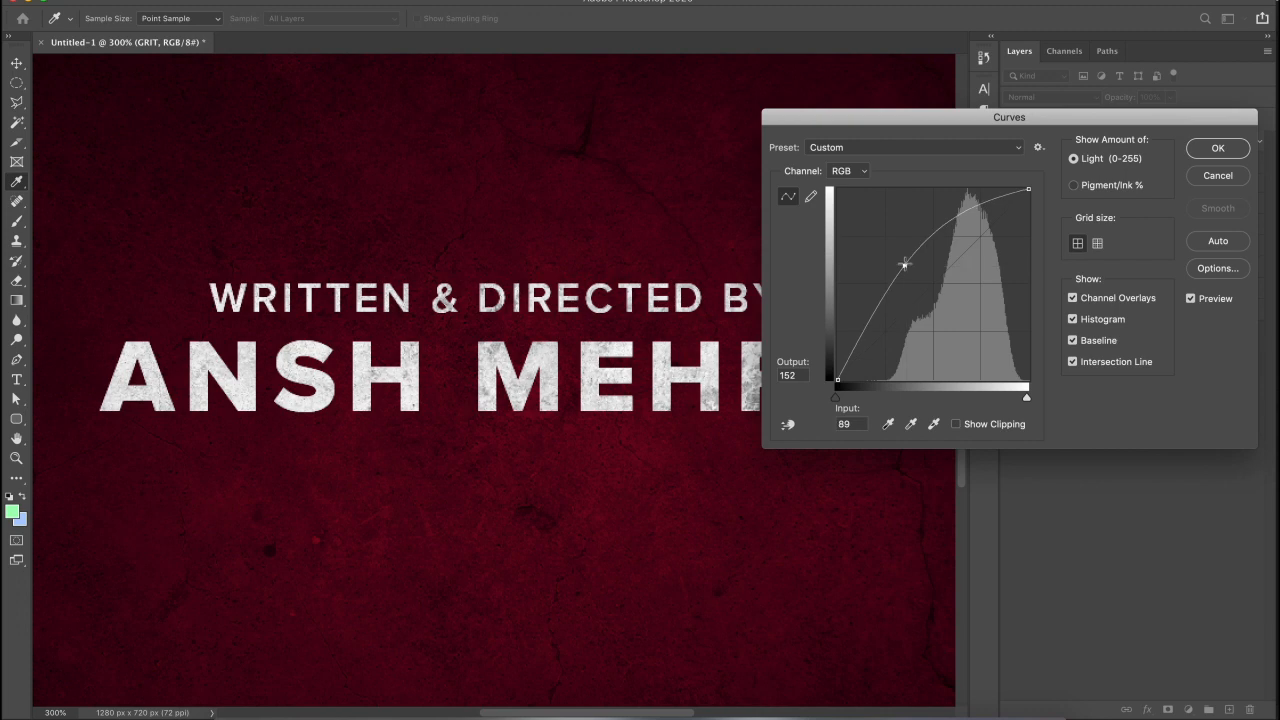
{"action": "key", "text": "Return"}
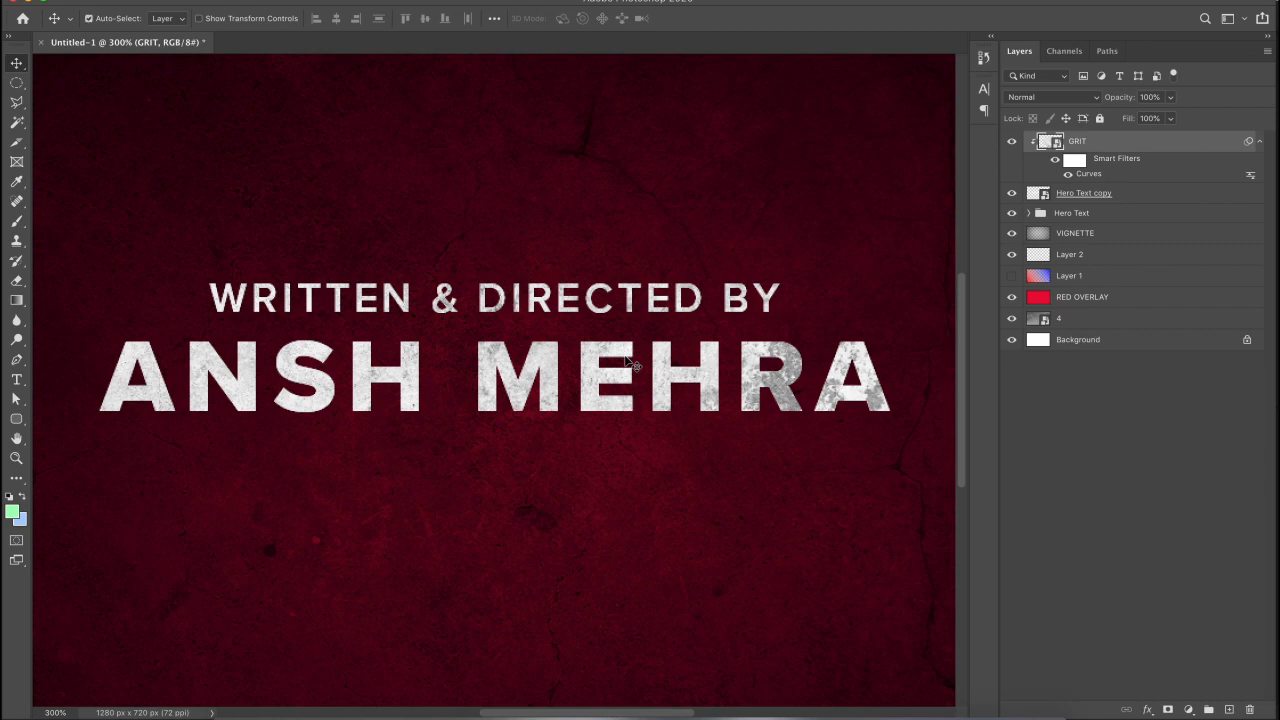
{"action": "key", "text": "super+minus"}
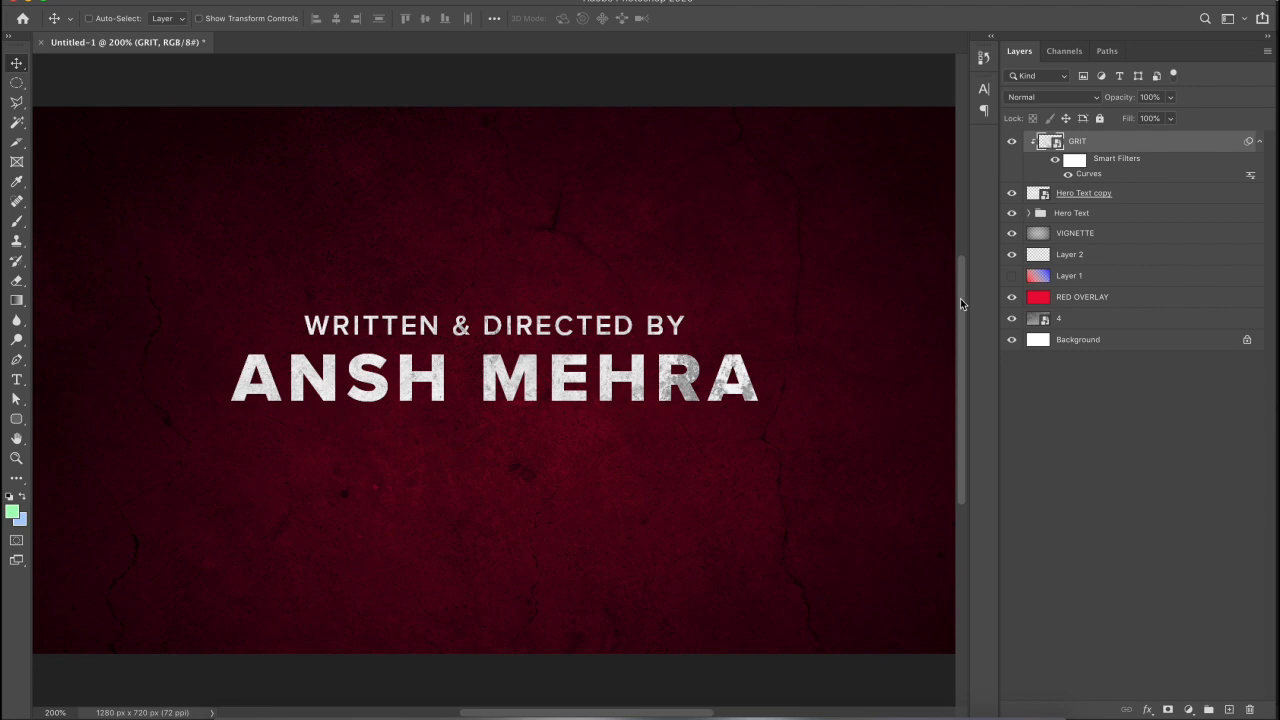
- Check the Character panel, collapse GRIT's filter list, and add empty Layer 3 on top
{"action": "left_click", "coordinate": [984, 89]}
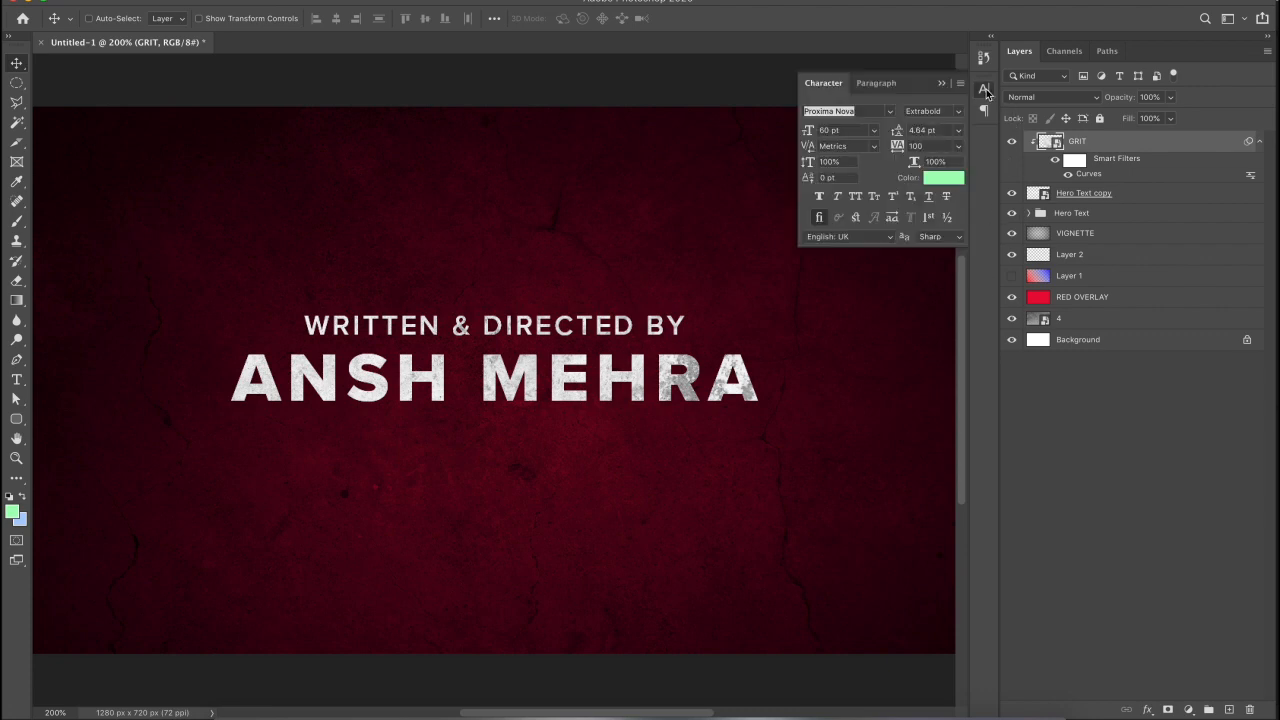
{"action": "left_click", "coordinate": [460, 0]}
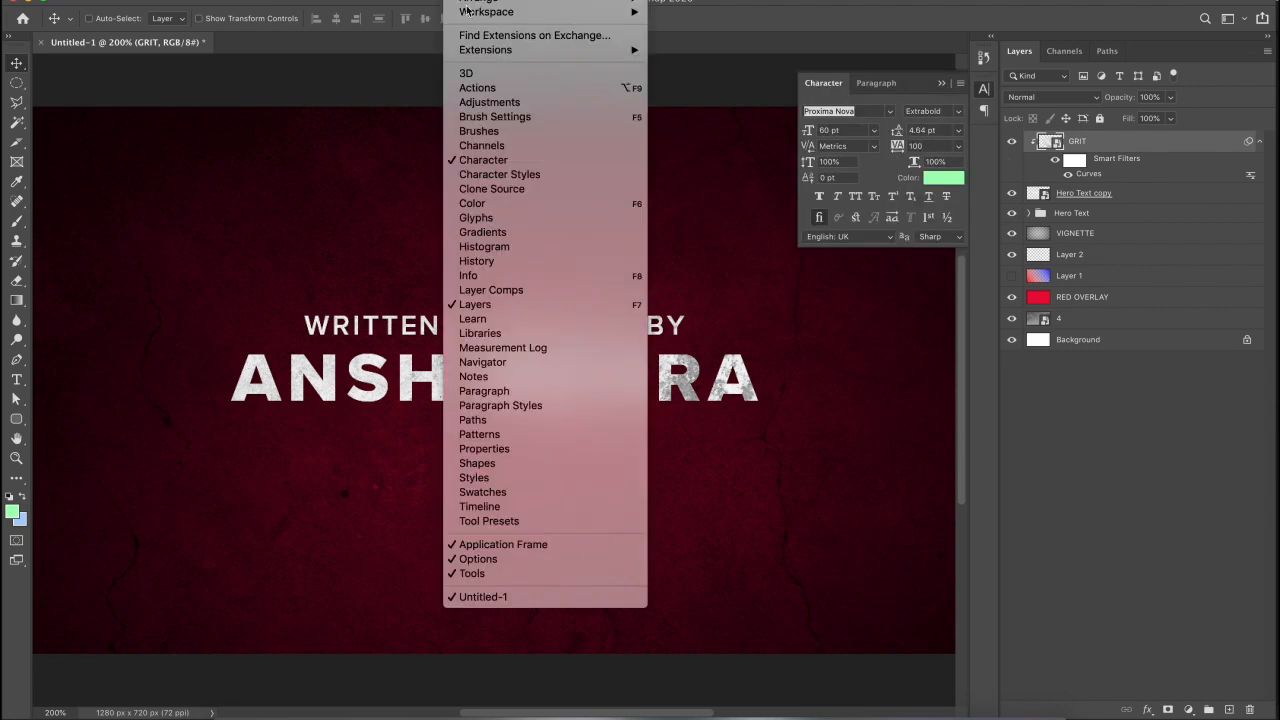
{"action": "left_click", "coordinate": [925, 83]}
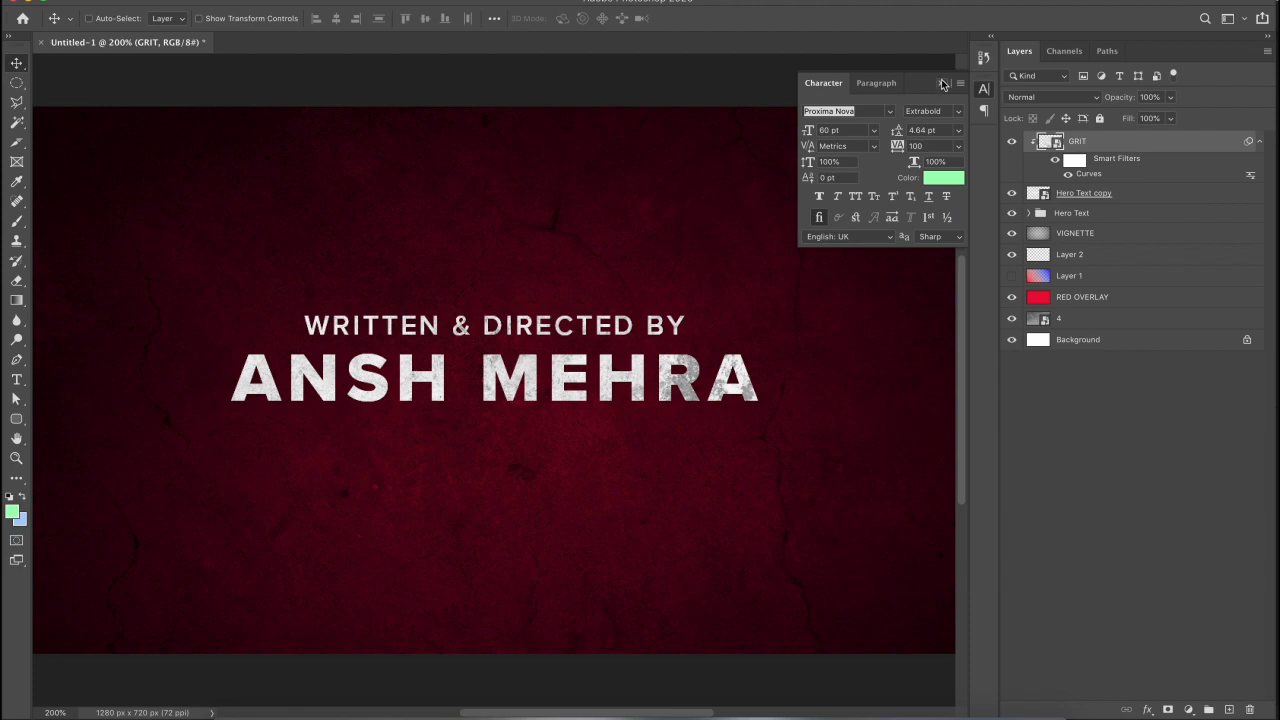
{"action": "left_click", "coordinate": [942, 84]}
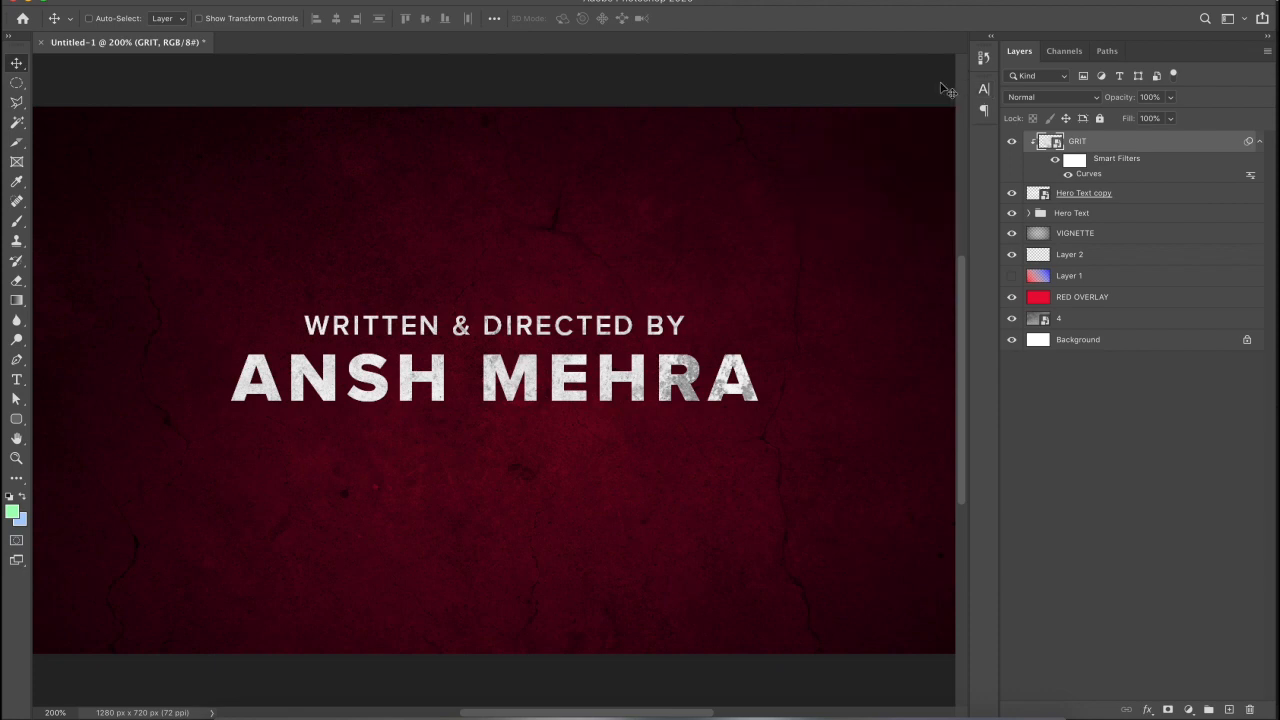
{"action": "left_click", "coordinate": [1260, 144]}
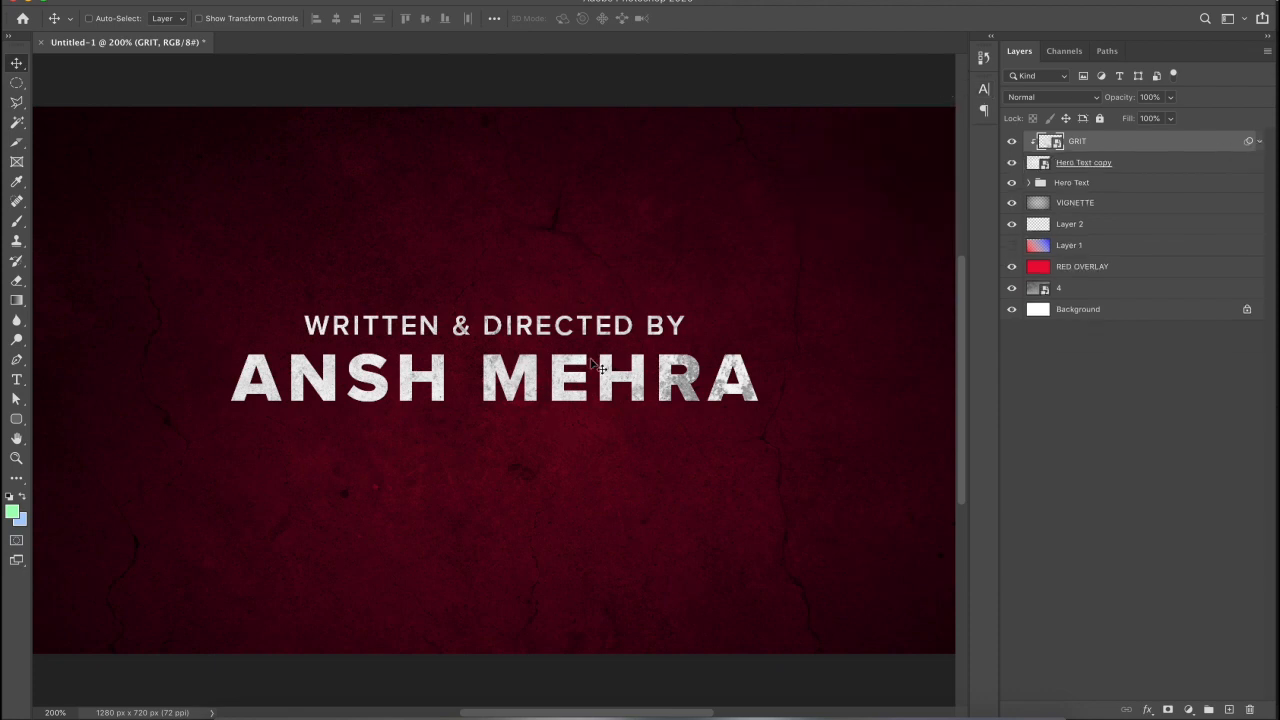
{"action": "left_click", "coordinate": [1230, 709]}
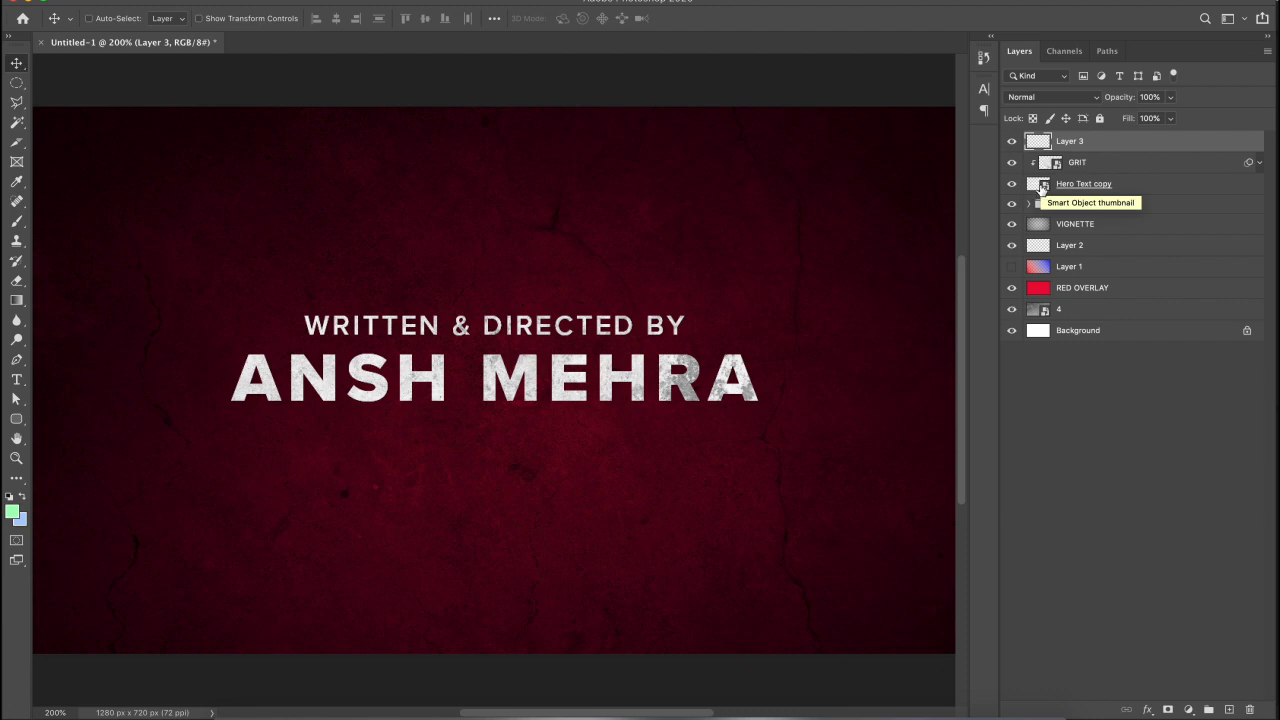
- Load the credit text outline as a selection and set the foreground colour to 96e4a9
{"action": "key", "text": "super"}
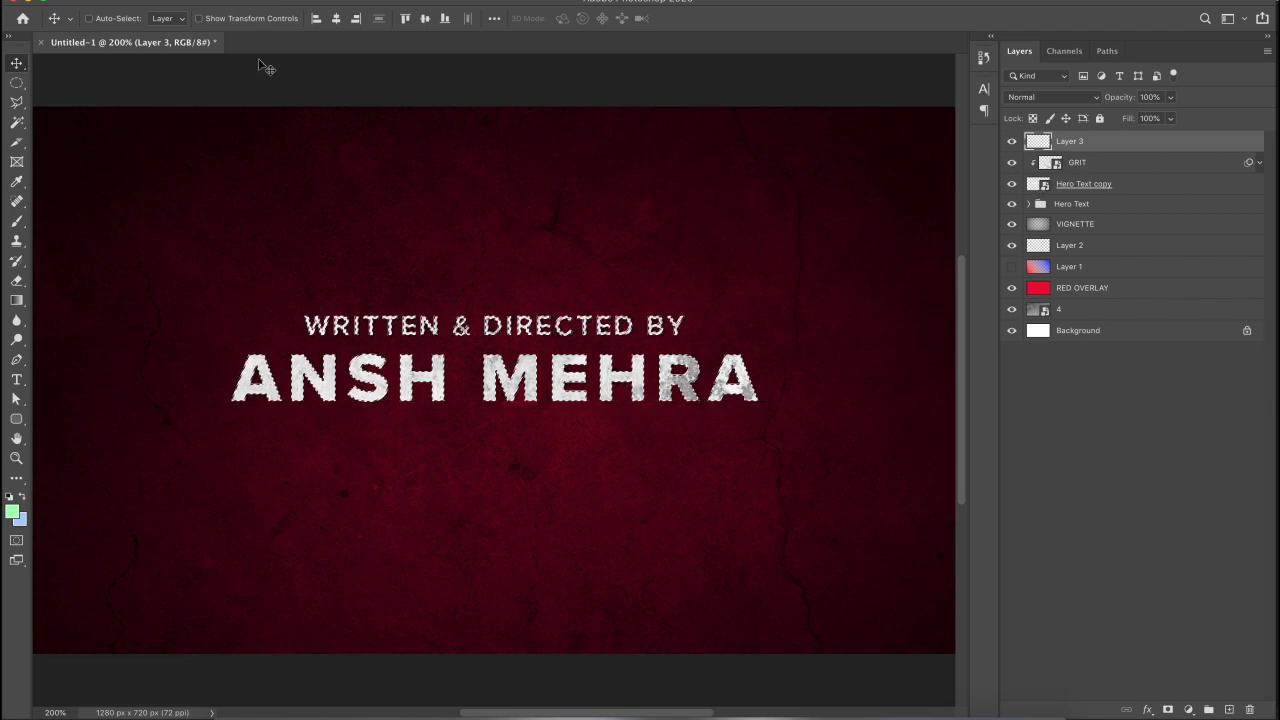
{"action": "left_click", "coordinate": [12, 511]}
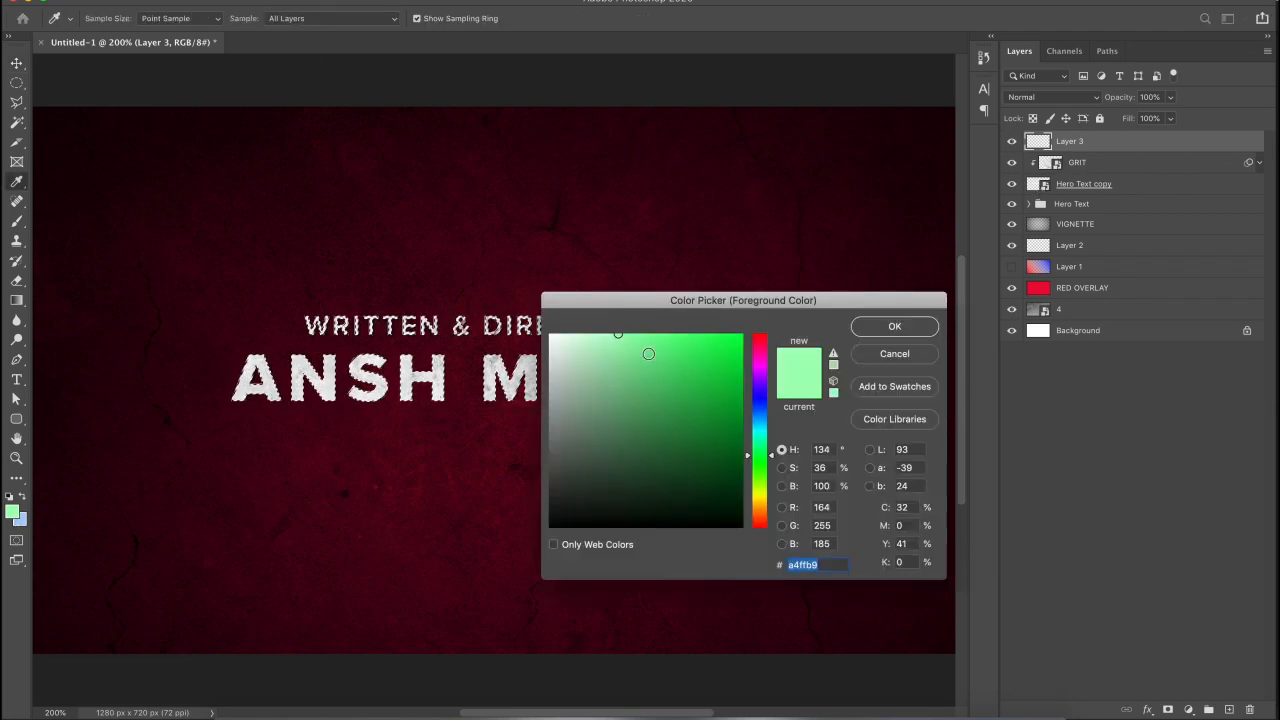
{"action": "left_click", "coordinate": [619, 348]}
{"action": "left_click", "coordinate": [615, 354]}
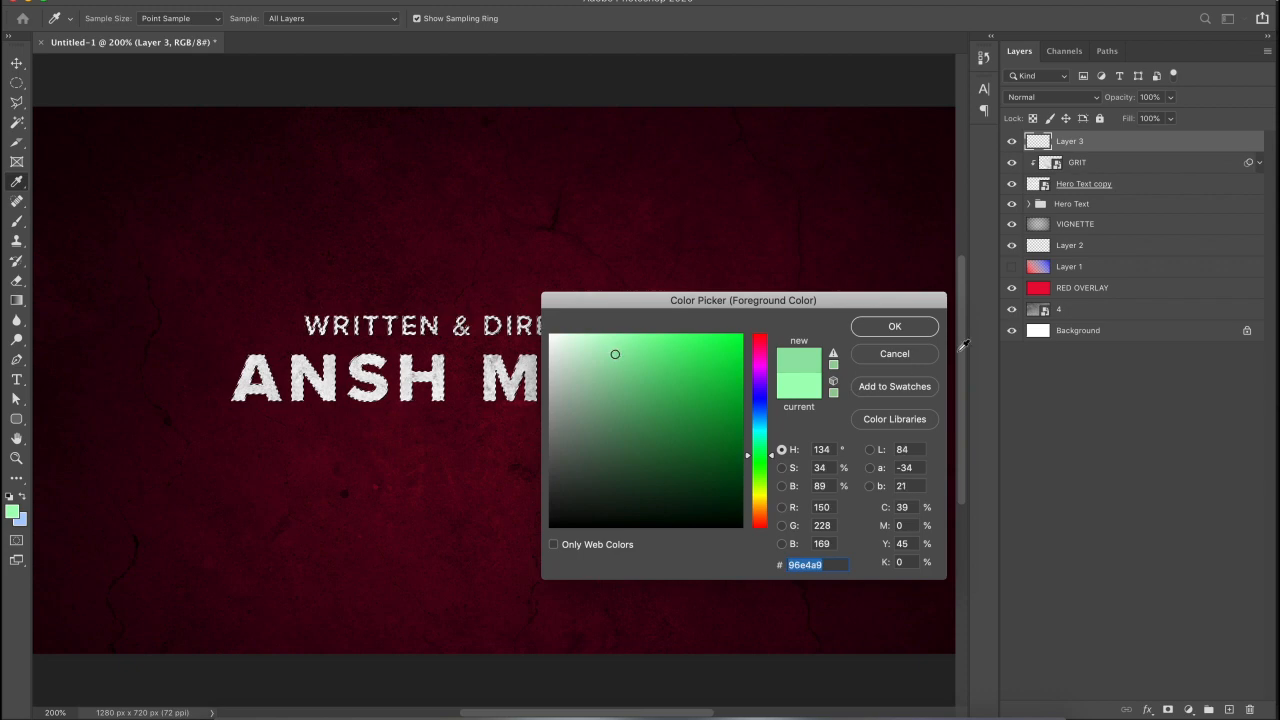
{"action": "left_click", "coordinate": [889, 331]}
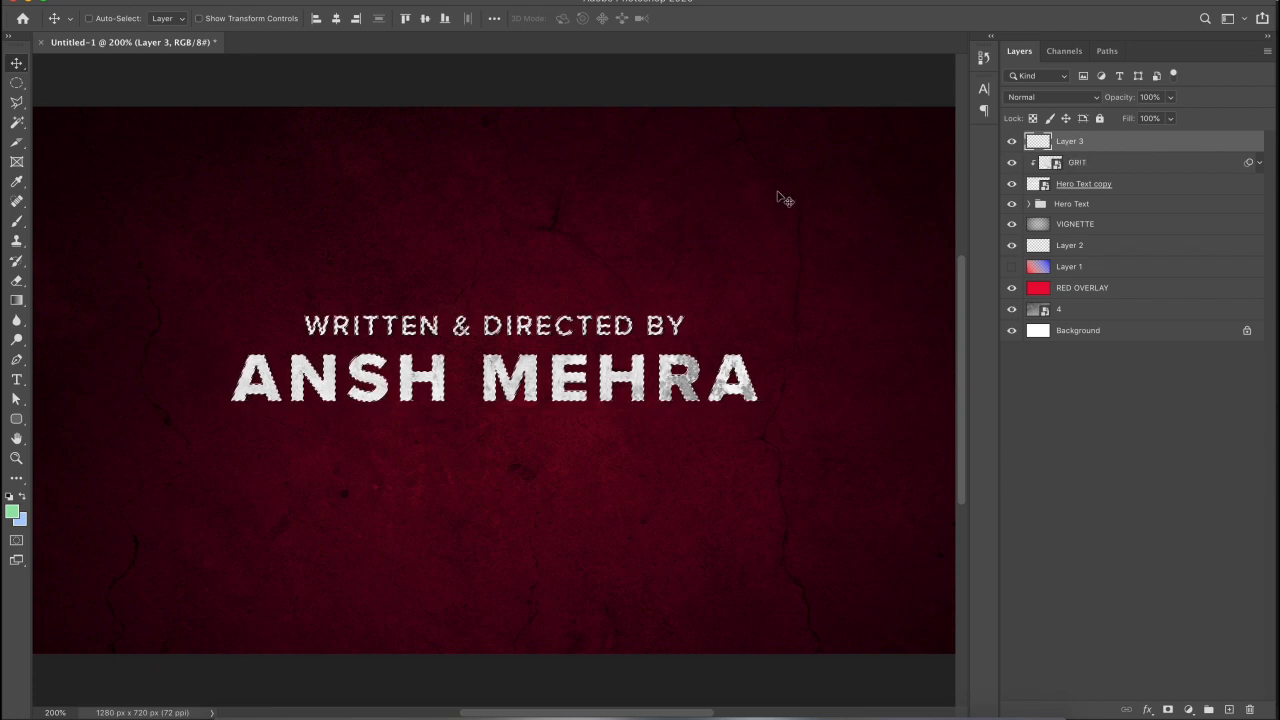
{"action": "key", "text": "m"}
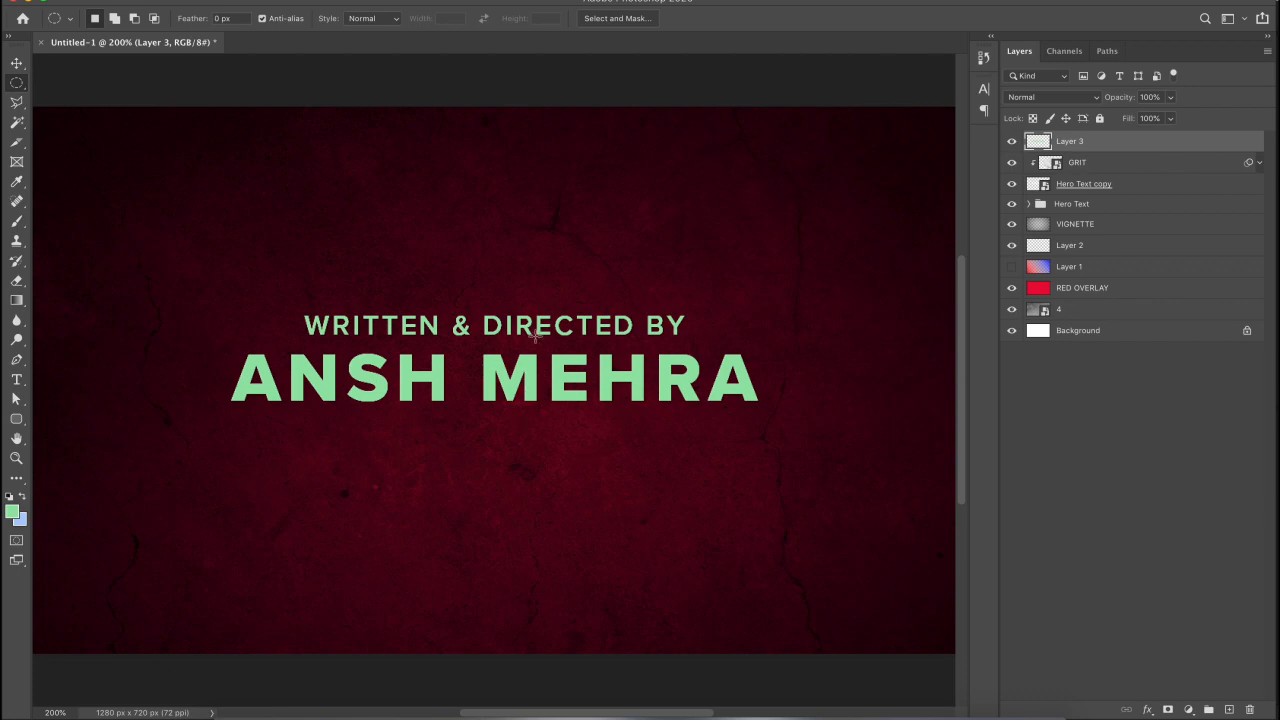
- Toggle the green layer to compare, then set its blend mode to Multiply
{"action": "key", "text": "ctrl+plus"}
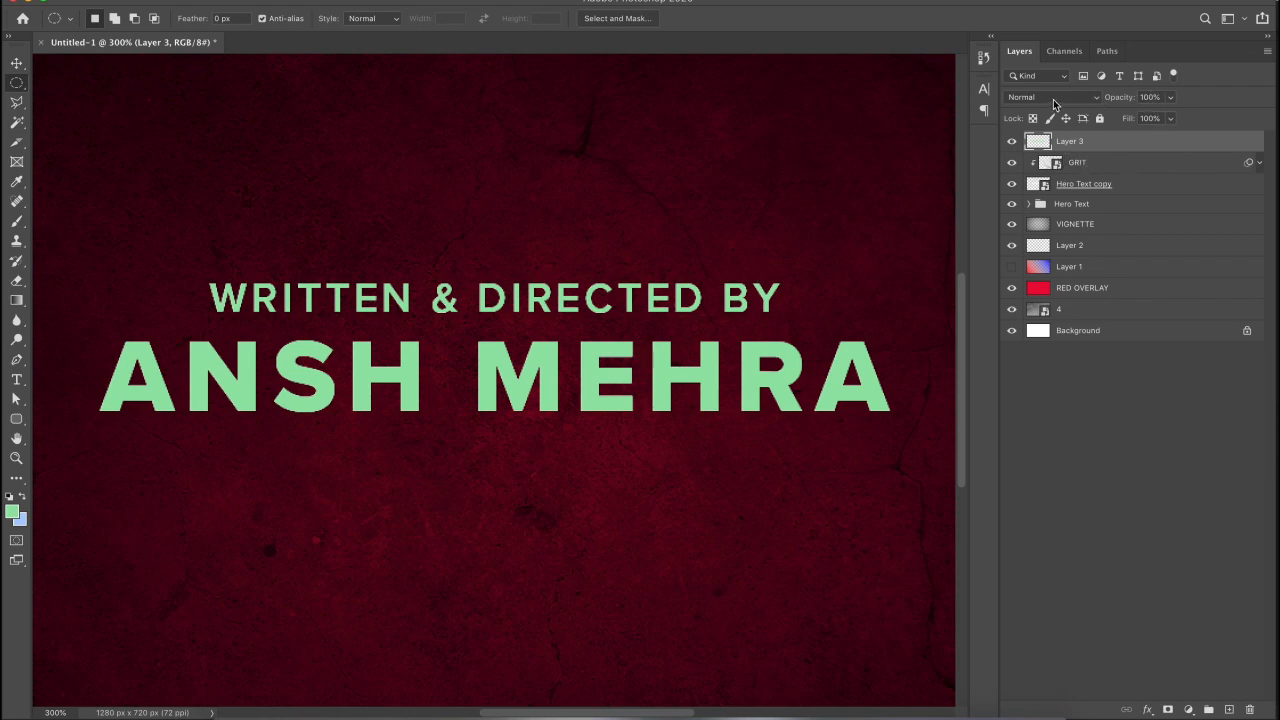
{"action": "left_click", "coordinate": [1011, 142]}
{"action": "left_click", "coordinate": [1012, 143]}
{"action": "left_click", "coordinate": [1011, 142]}
{"action": "left_click", "coordinate": [1012, 145]}
{"action": "left_click", "coordinate": [1035, 100]}
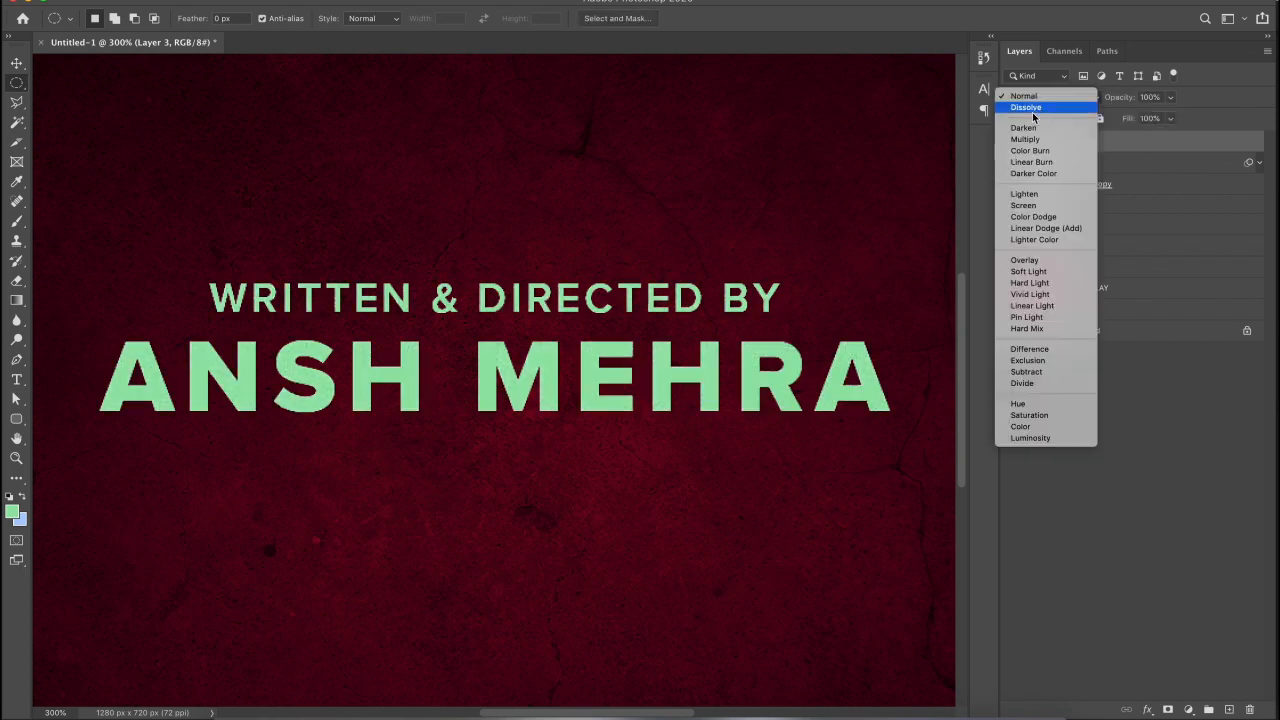
{"action": "left_click", "coordinate": [1028, 140]}
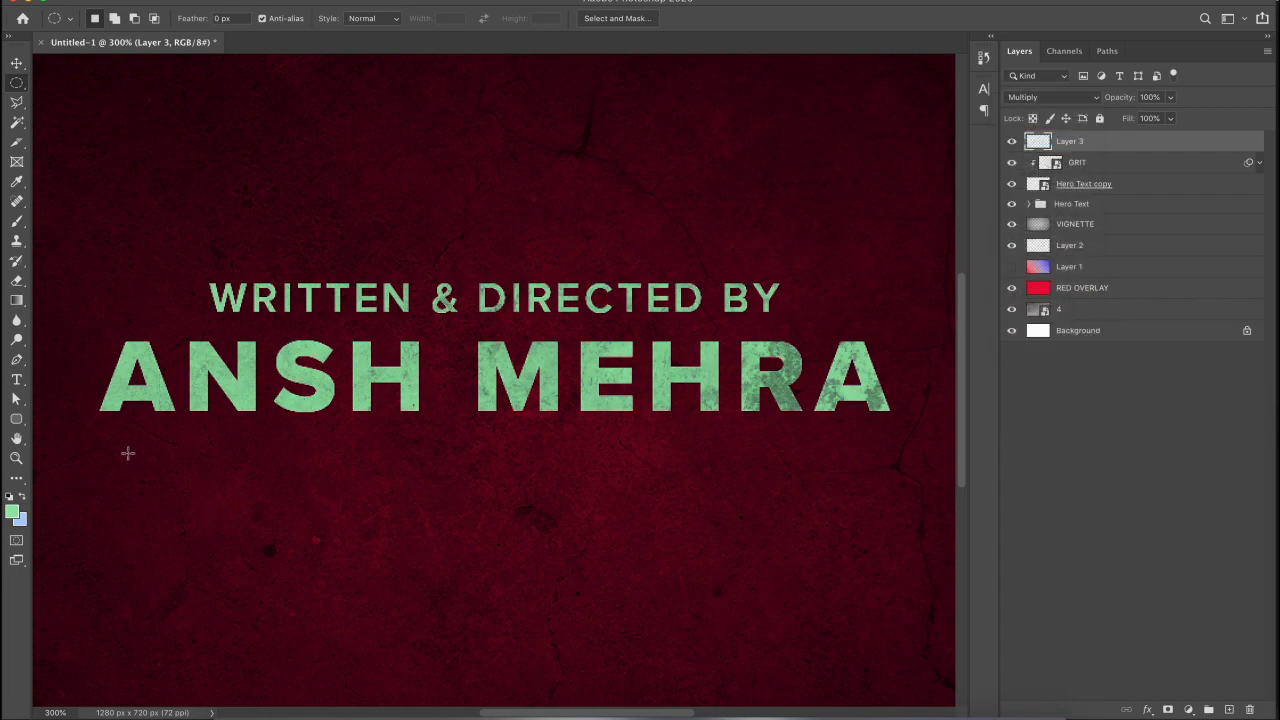
- Rename Layer 3 to COLOUR OVERLSAY and fit the whole poster on screen
{"action": "key", "text": "z"}
{"action": "left_click", "coordinate": [616, 369]}
{"action": "scroll", "coordinate": [616, 369], "scroll_direction": "left", "scroll_amount": 5}
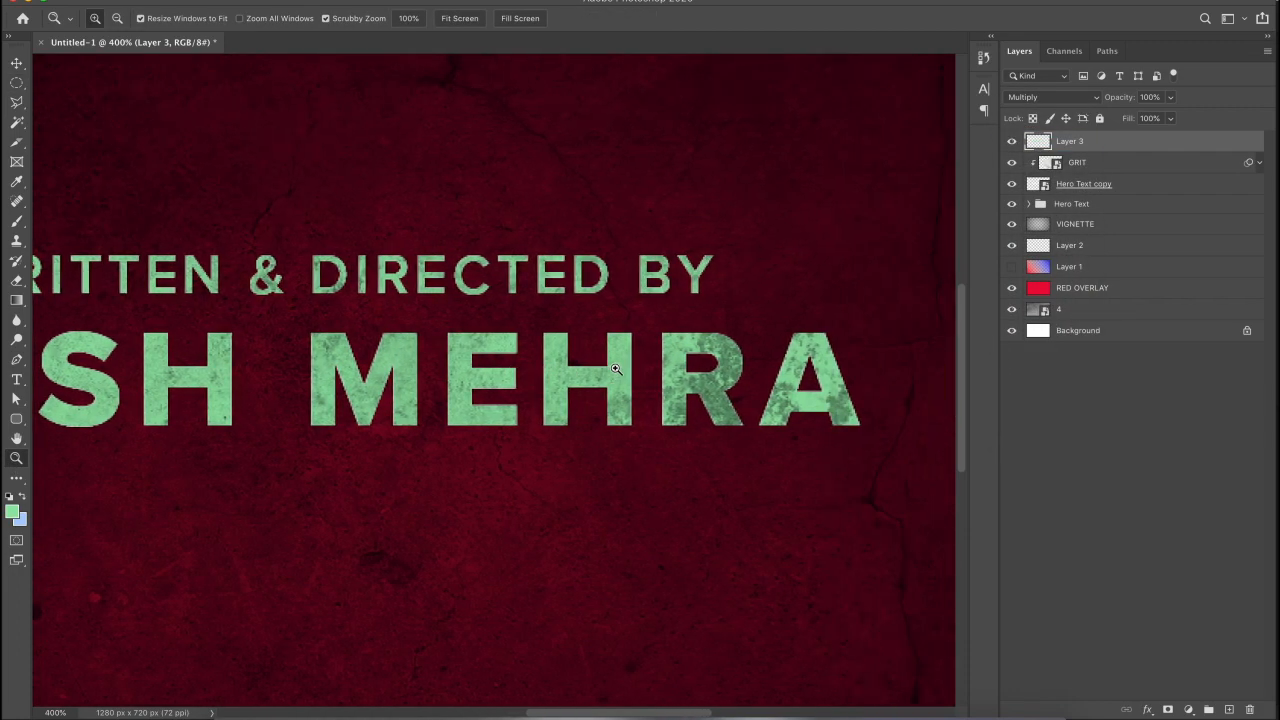
{"action": "scroll", "coordinate": [616, 369], "scroll_direction": "right", "scroll_amount": 5}
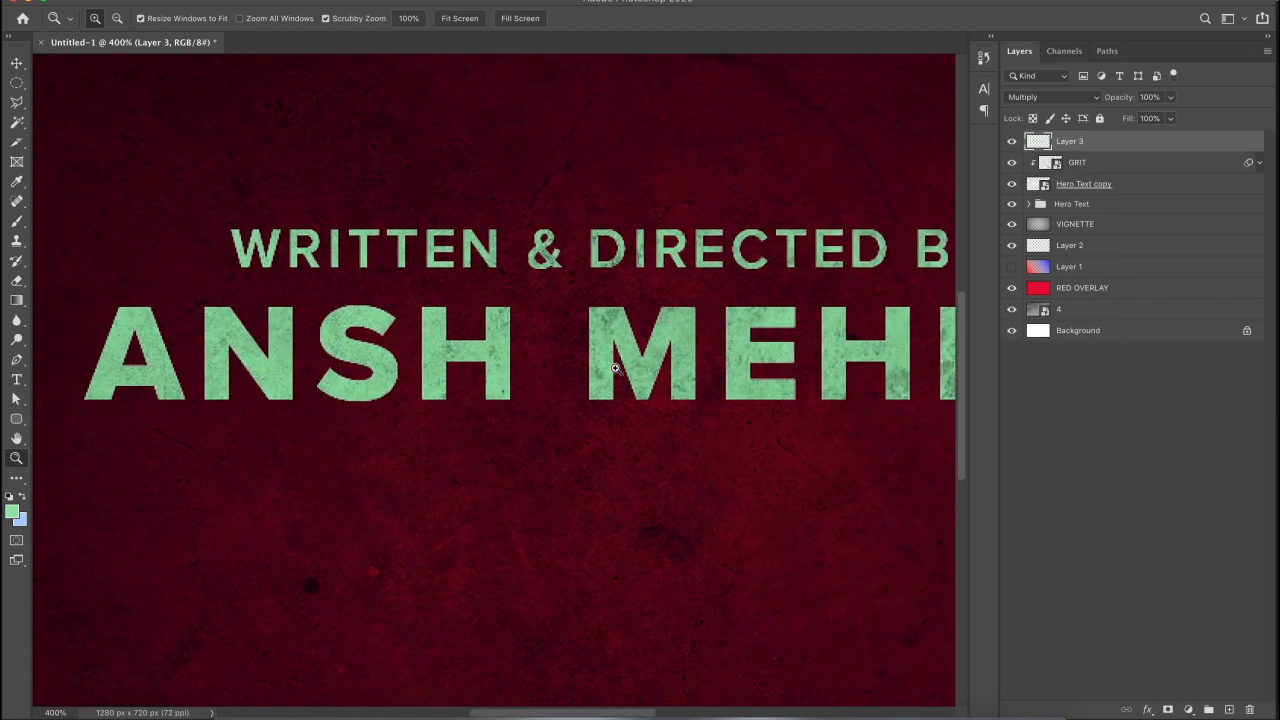
{"action": "double_click", "coordinate": [1070, 141]}
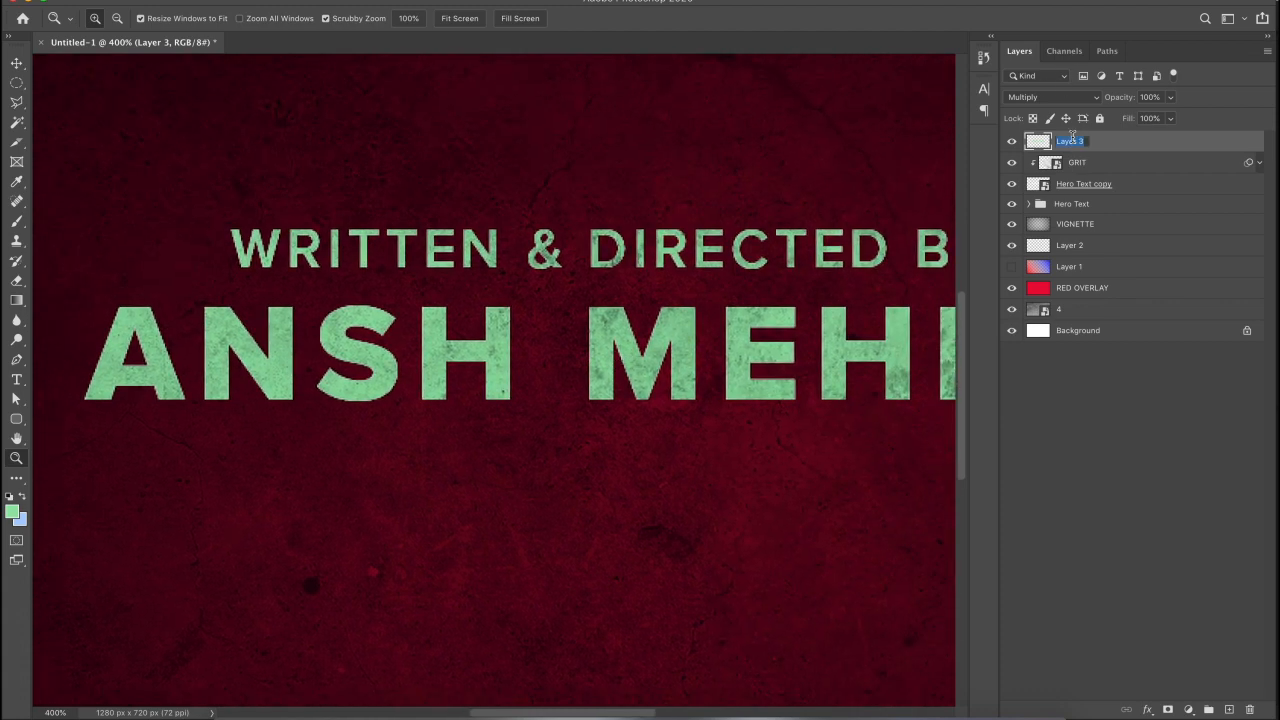
{"action": "type", "text": "COLOUR OVERLSAY"}
{"action": "key", "text": "super+0"}
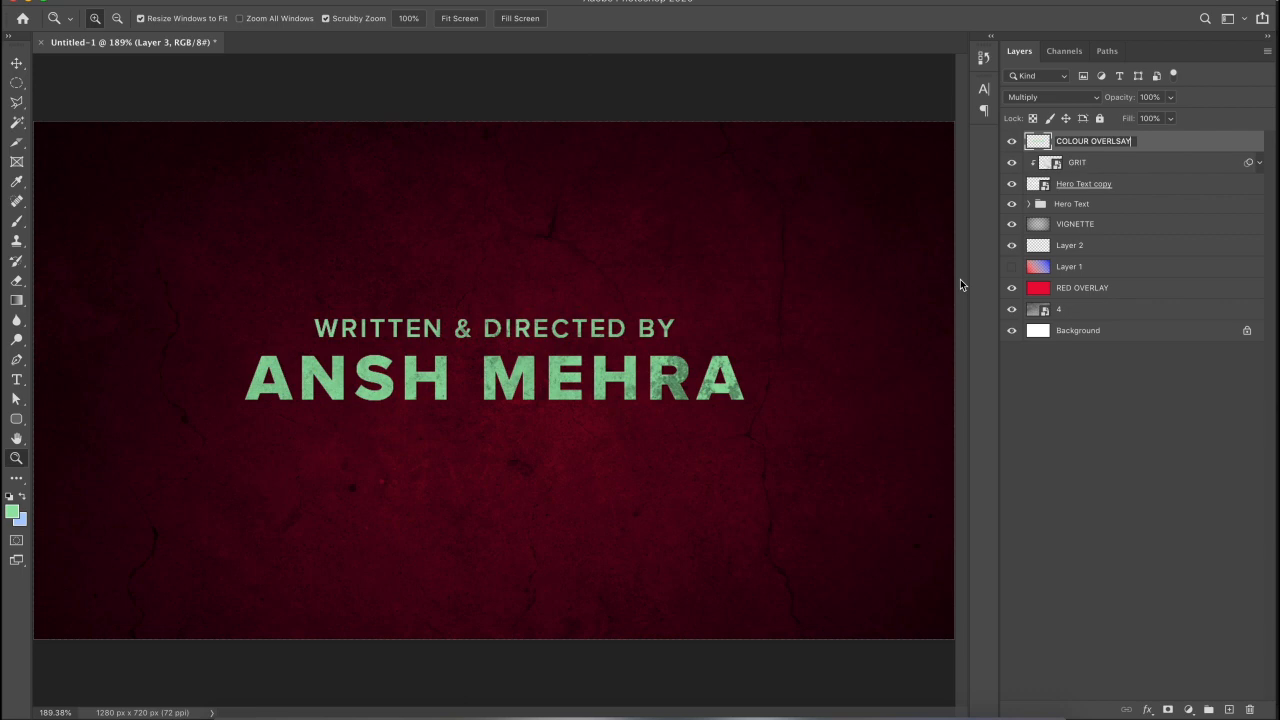
{"action": "left_click", "coordinate": [1151, 431]}
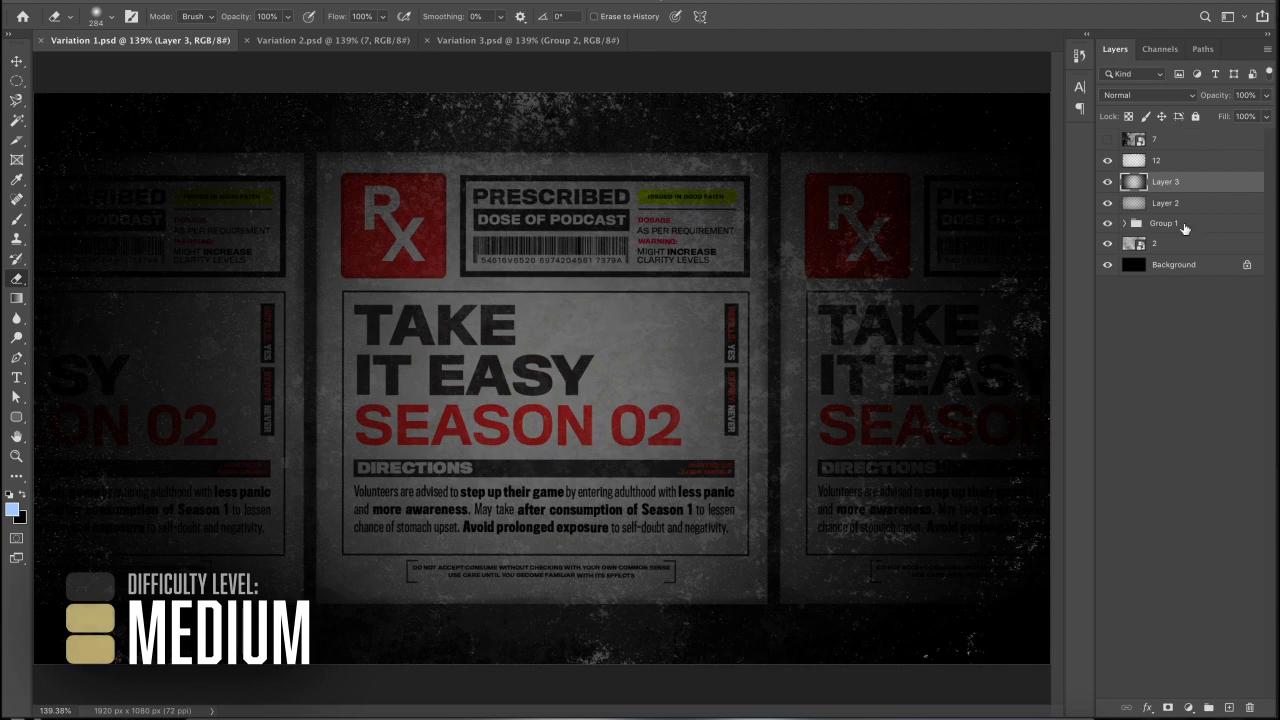
- Hide every layer except the centre poster, Layer 1 copy, inside Group 1
{"action": "left_click", "coordinate": [1124, 223]}
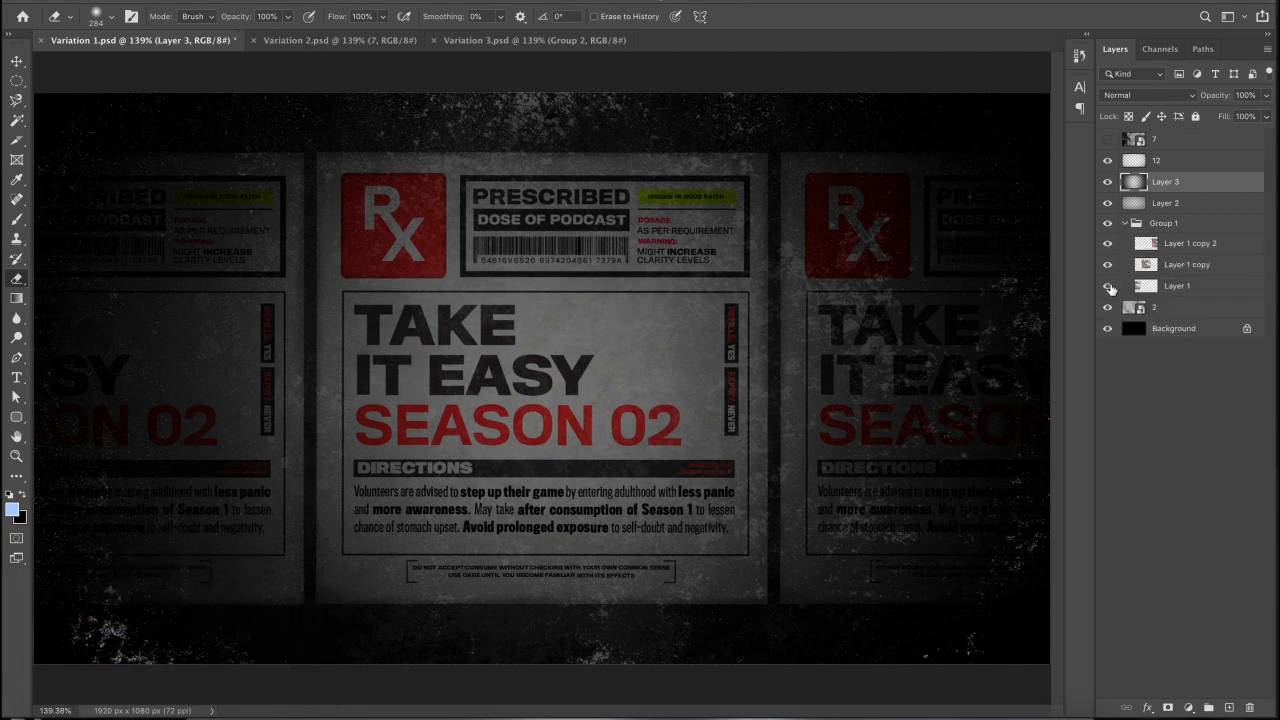
{"action": "left_click_drag", "start_coordinate": [1109, 287], "coordinate": [1110, 327]}
{"action": "left_click_drag", "start_coordinate": [1110, 242], "coordinate": [1108, 127]}
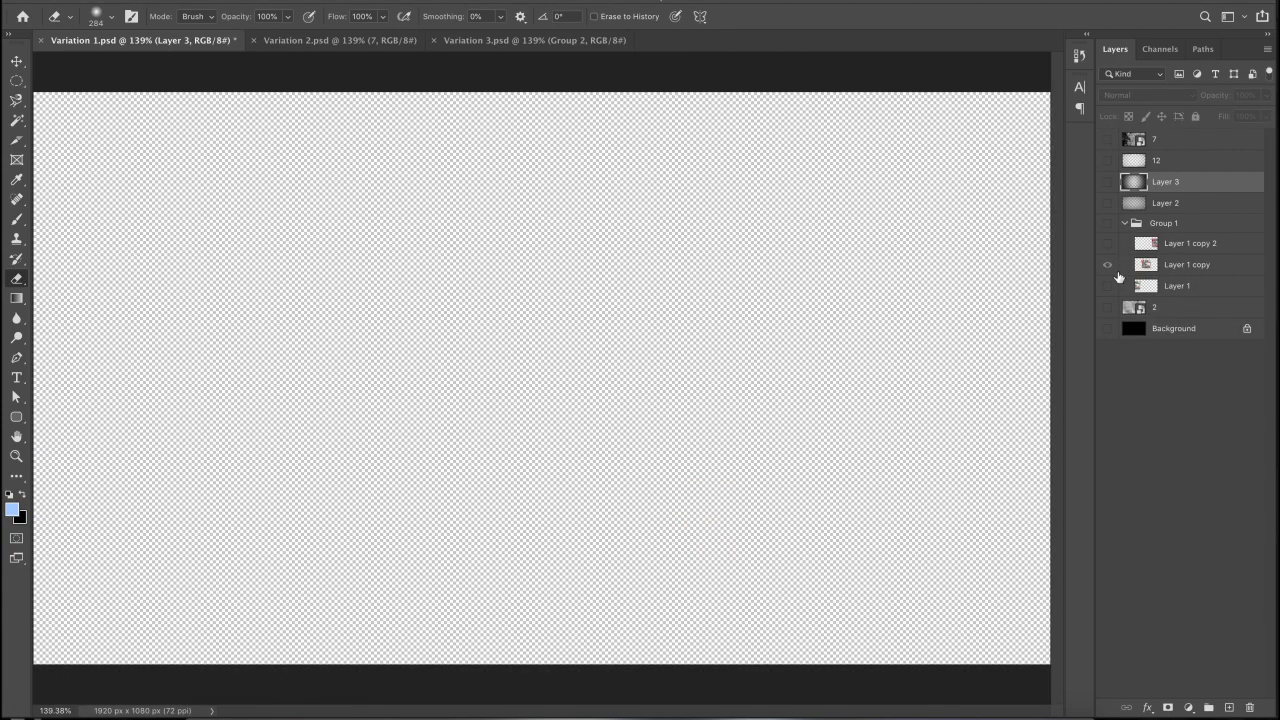
{"action": "left_click", "coordinate": [1108, 224]}
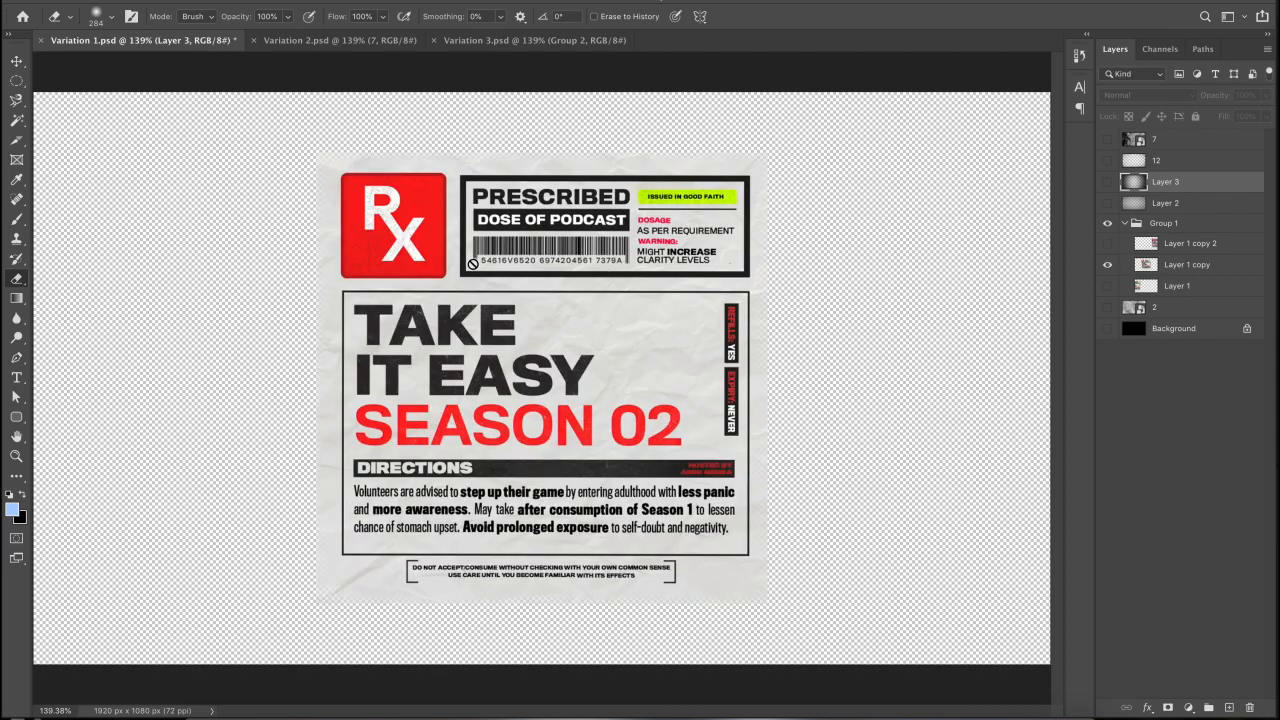
- Zoom to 400% on the TAKE headline to inspect it, then fit the canvas back
{"action": "left_click", "coordinate": [16, 456]}
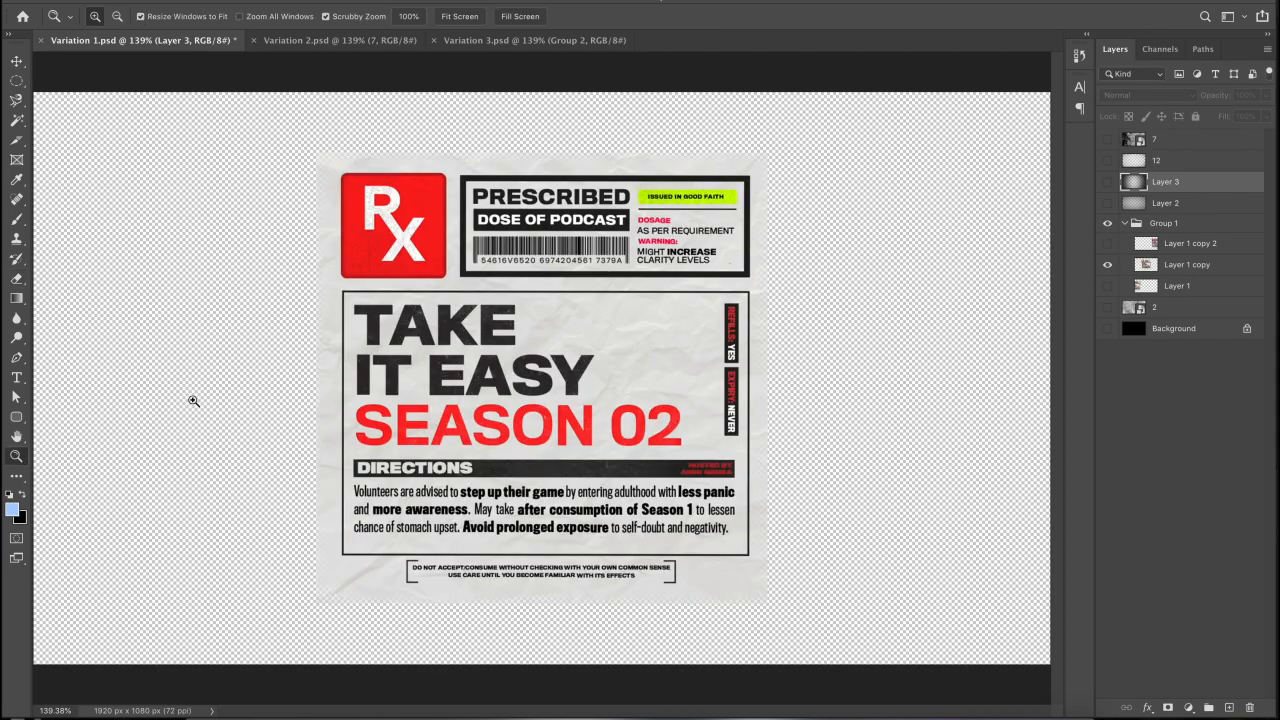
{"action": "left_click", "coordinate": [450, 314]}
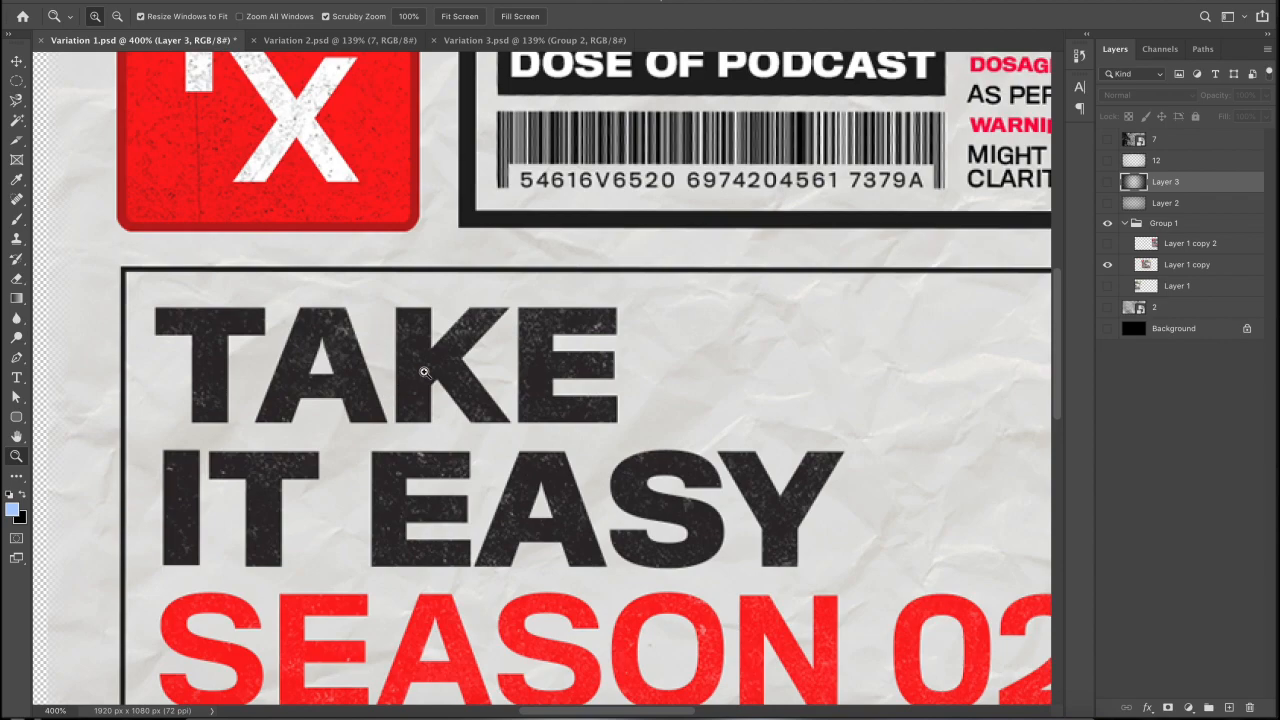
{"action": "scroll", "coordinate": [440, 385], "scroll_direction": "down", "scroll_amount": 3}
{"action": "scroll", "coordinate": [443, 384], "scroll_direction": "up", "scroll_amount": 5}
{"action": "scroll", "coordinate": [443, 384], "scroll_direction": "up", "scroll_amount": 1}
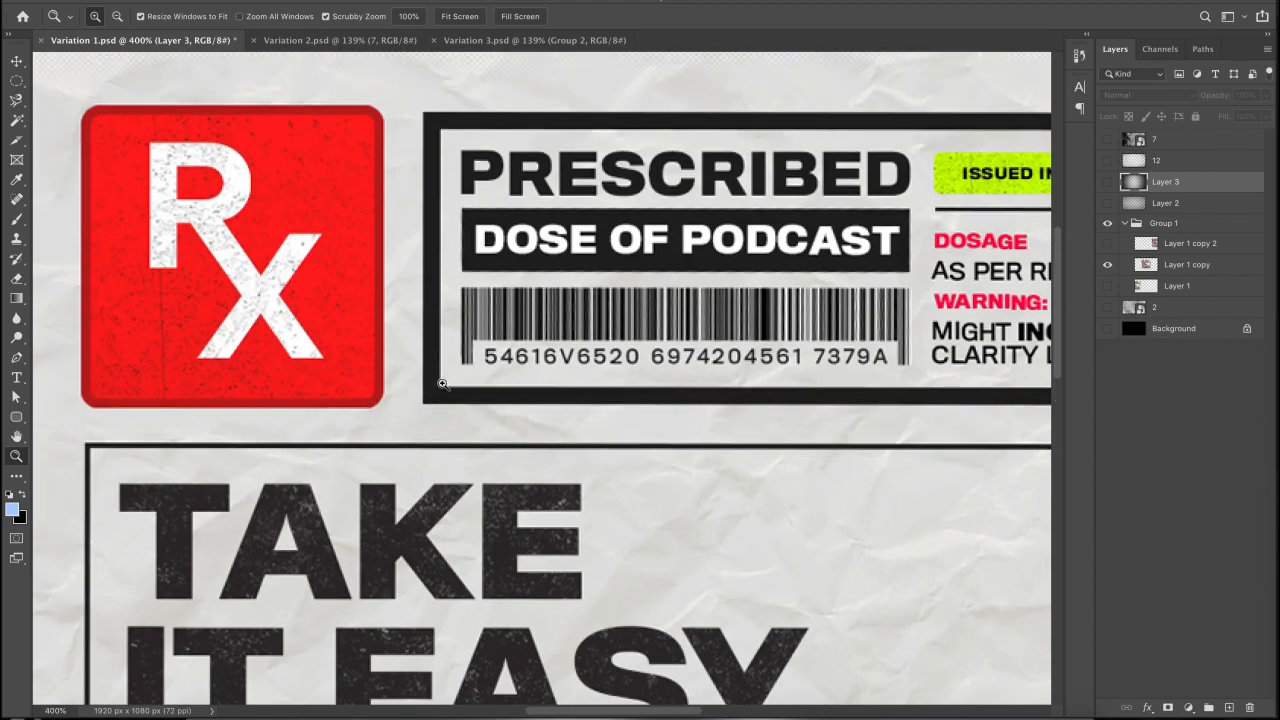
{"action": "scroll", "coordinate": [283, 318], "scroll_direction": "down", "scroll_amount": 6}
{"action": "scroll", "coordinate": [287, 318], "scroll_direction": "down", "scroll_amount": 2}
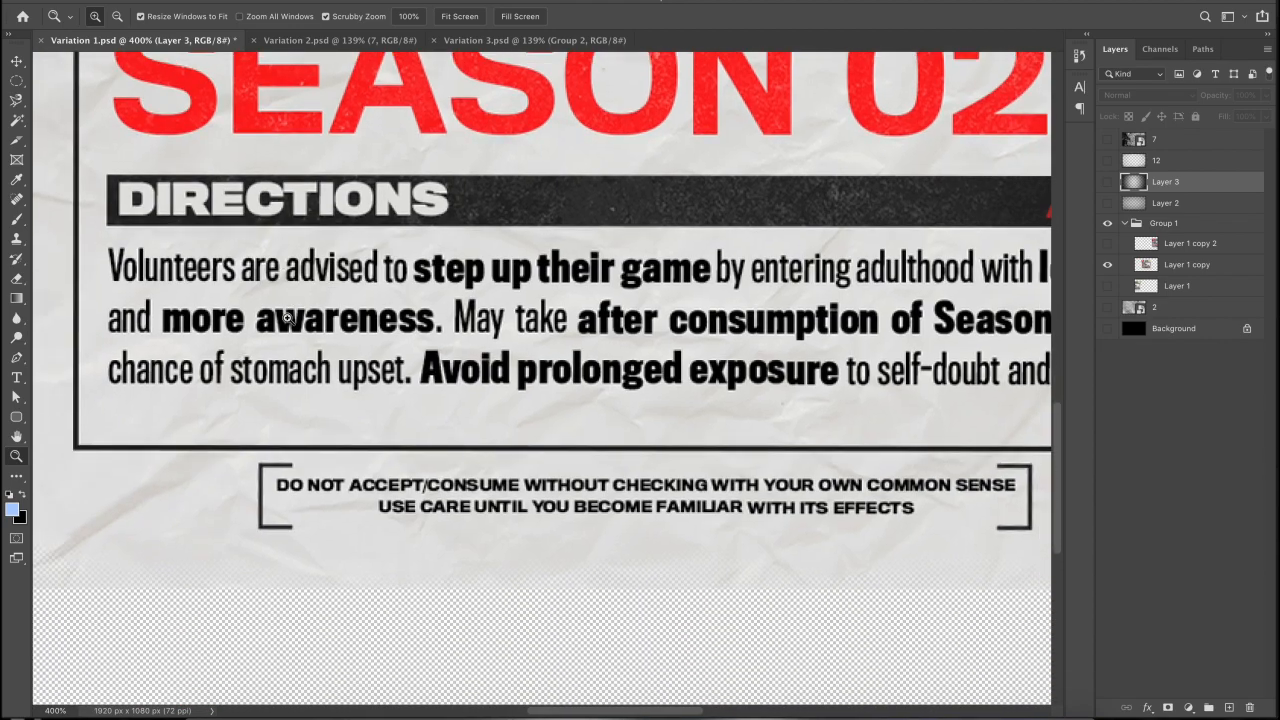
{"action": "key", "text": "ctrl+0"}
- Reveal Layer 1 copy 2 and Layer 1, then leave only grey texture layer 2 visible
{"action": "left_click", "coordinate": [1107, 243]}
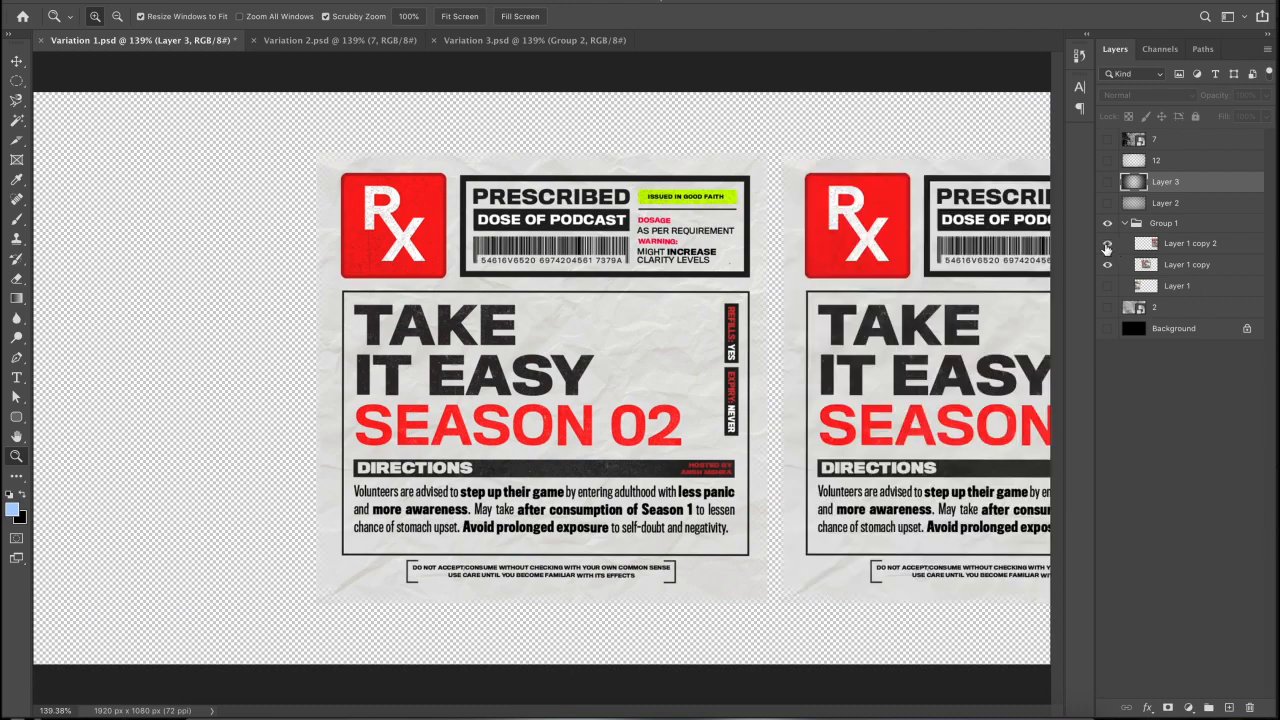
{"action": "left_click", "coordinate": [1107, 286]}
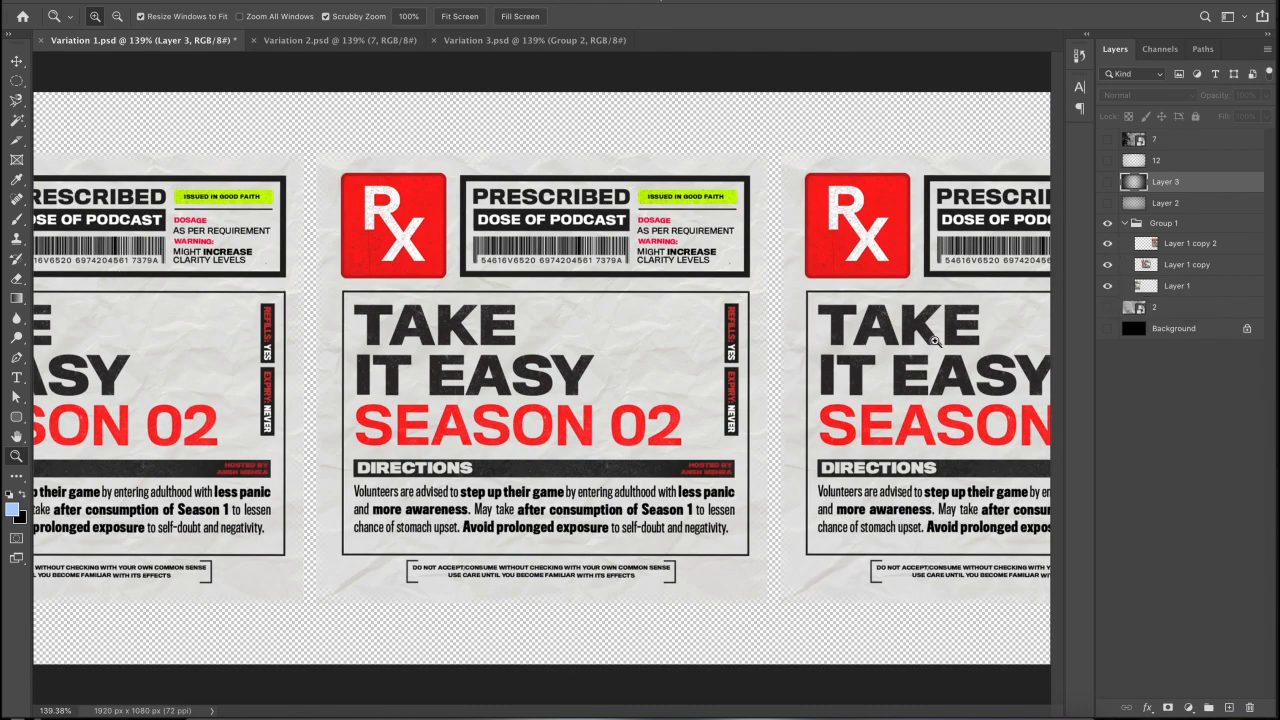
{"action": "left_click", "coordinate": [1107, 307]}
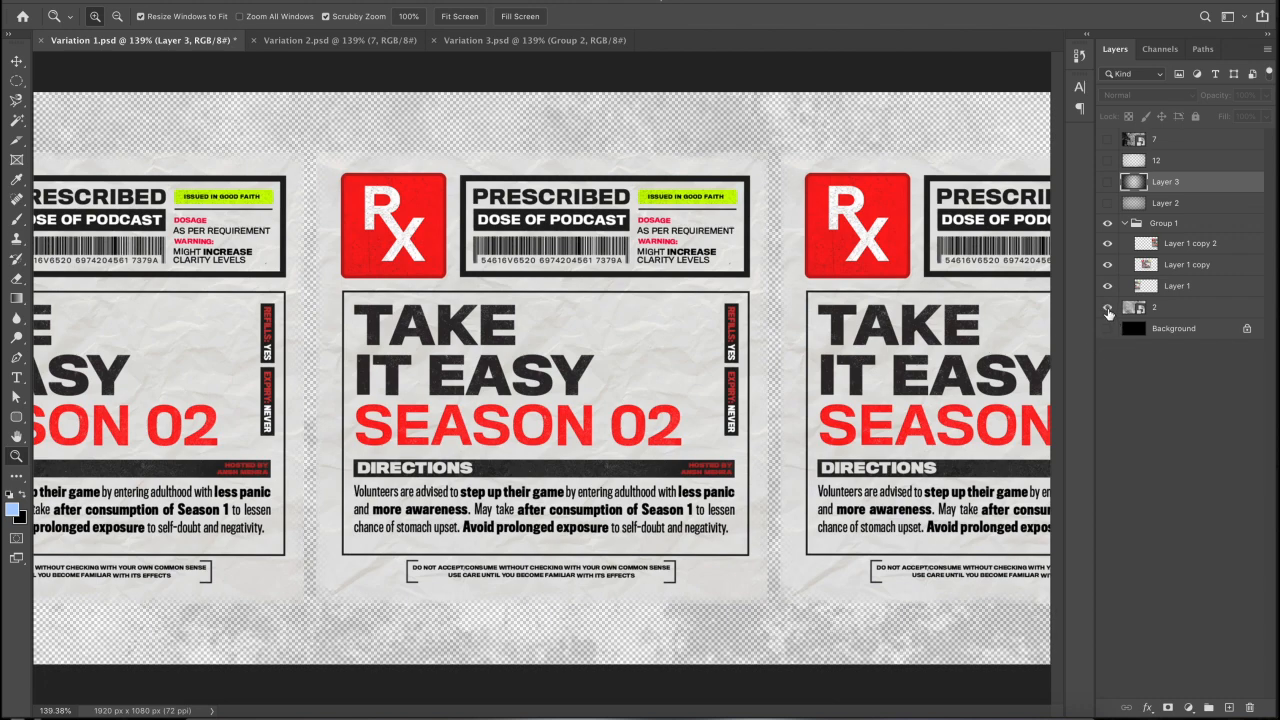
{"action": "left_click", "coordinate": [1106, 242]}
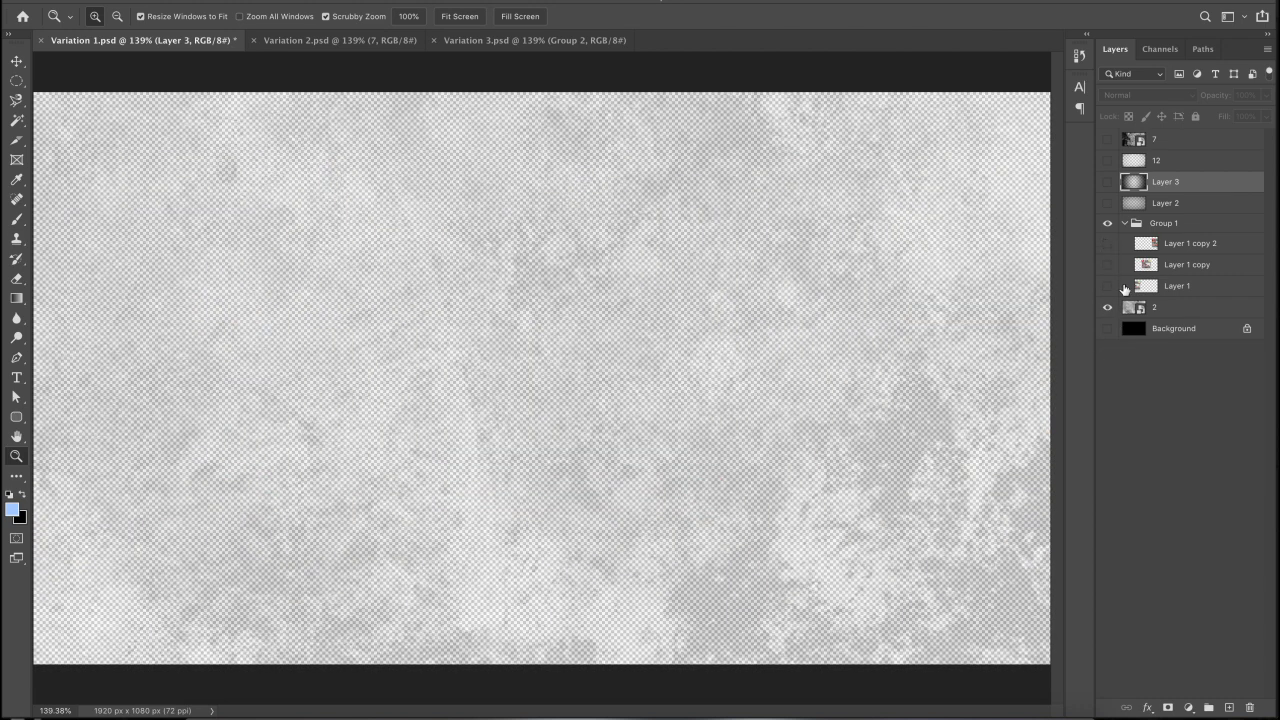
- Set grey texture layer 2 to 30% opacity
{"action": "left_click", "coordinate": [1175, 313]}
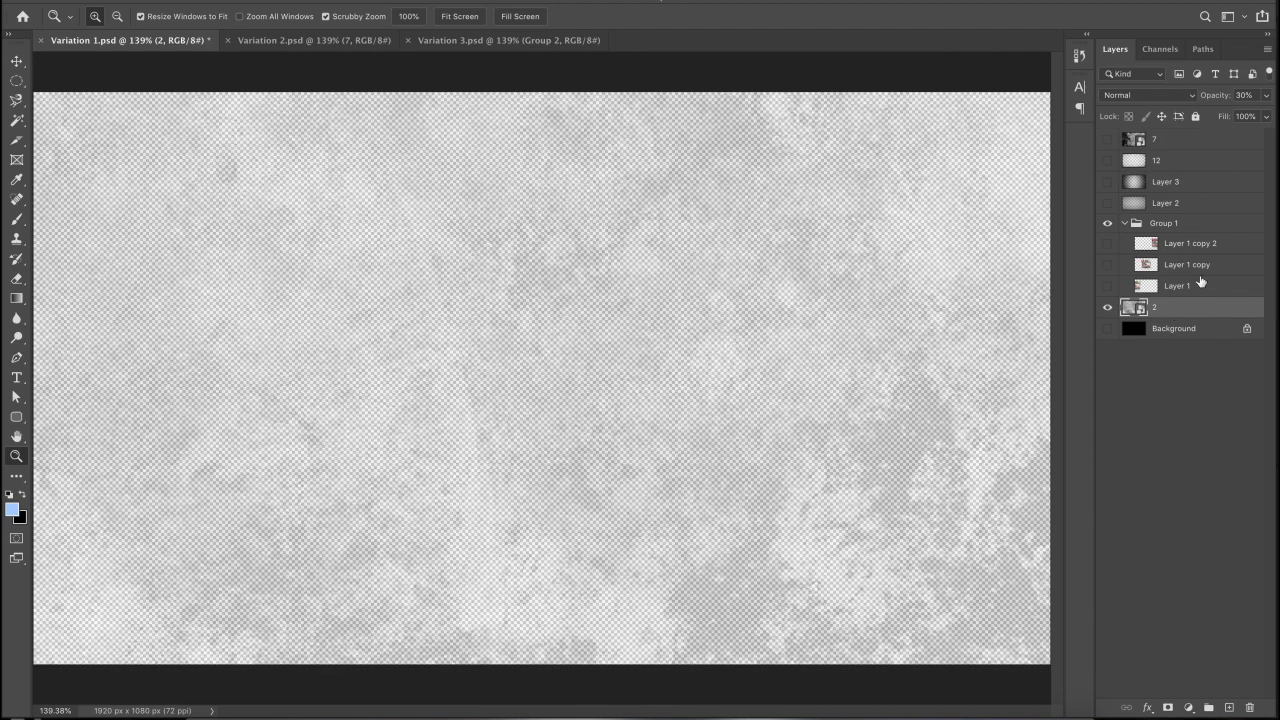
{"action": "left_click", "coordinate": [1266, 95]}
{"action": "left_click_drag", "start_coordinate": [1250, 113], "coordinate": [1266, 113]}
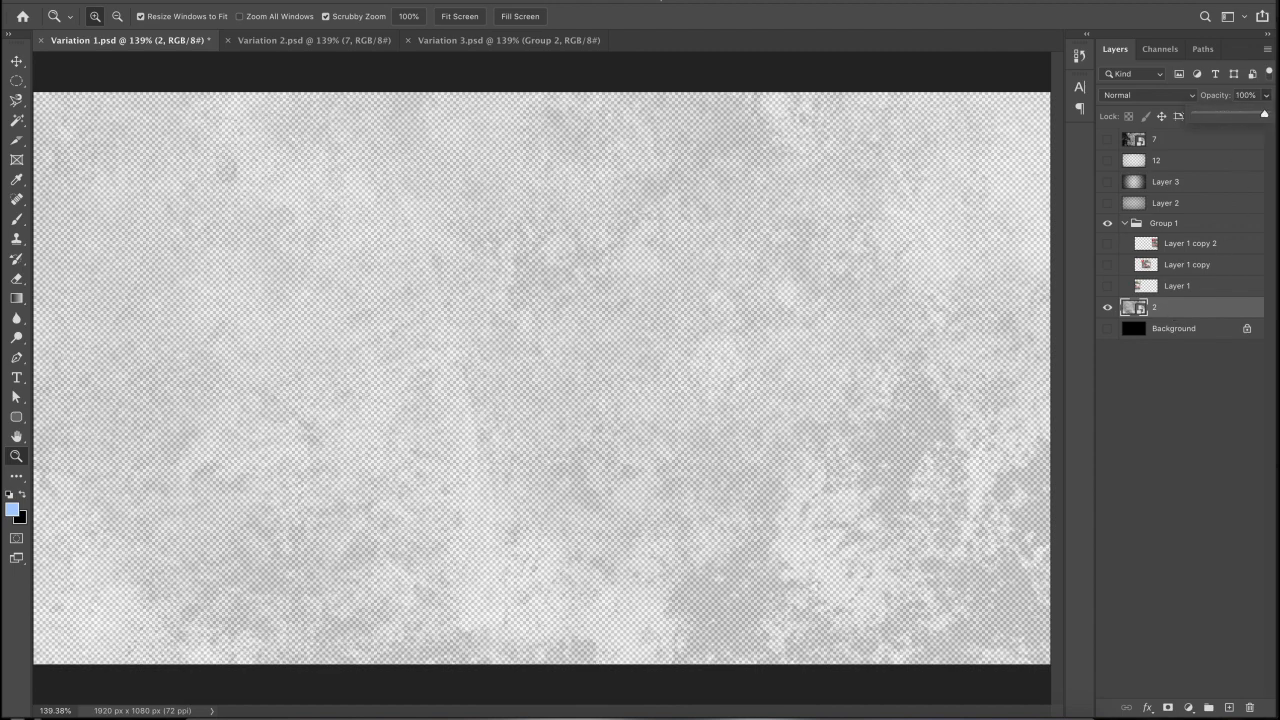
{"action": "left_click", "coordinate": [1258, 96]}
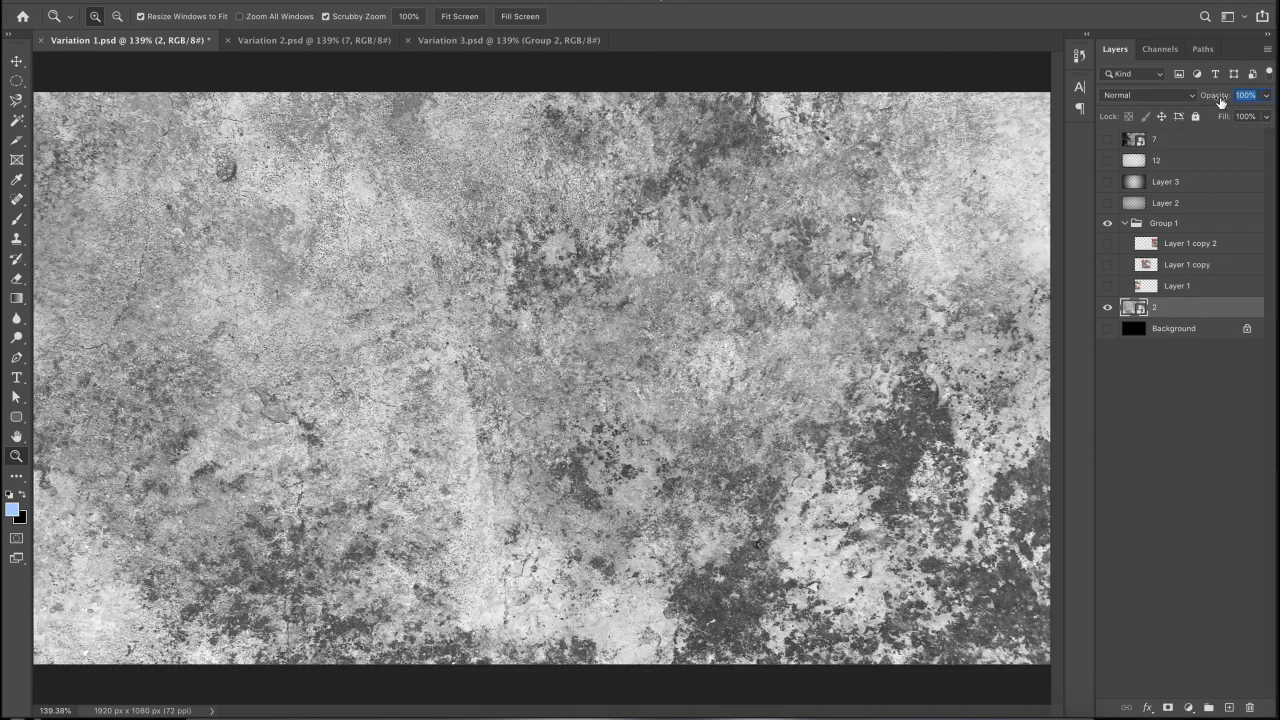
{"action": "type", "text": "30"}
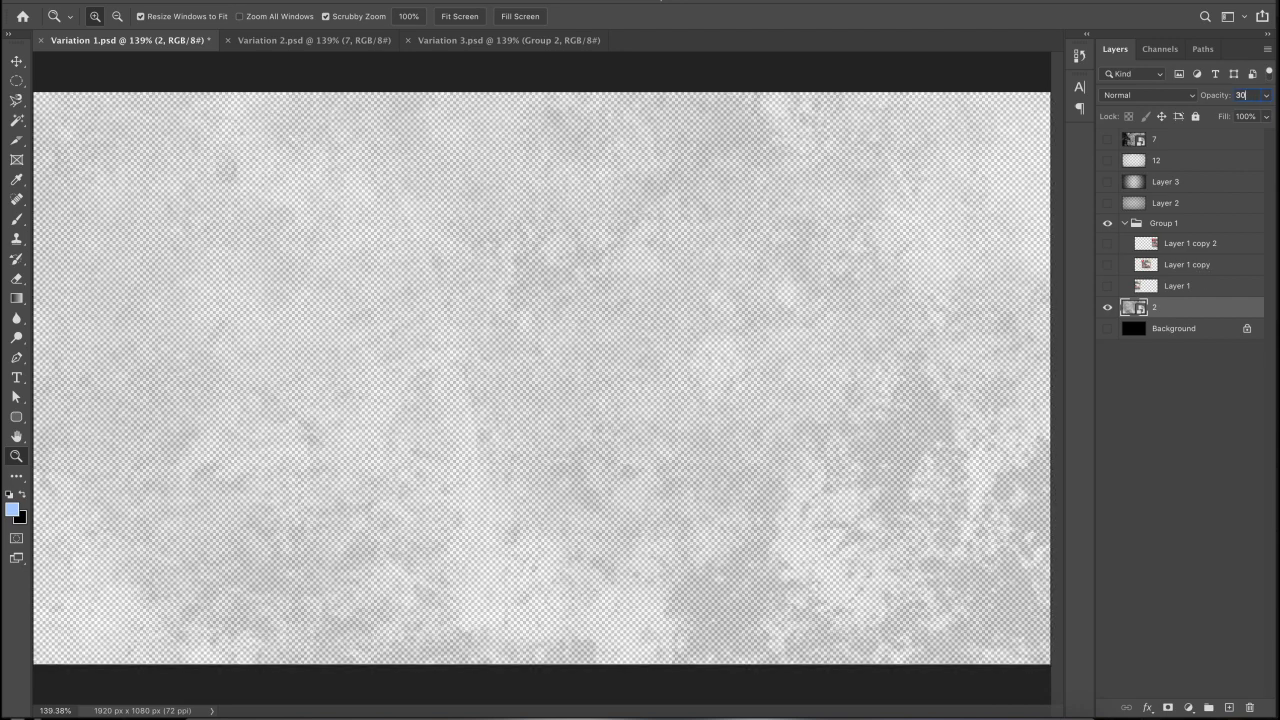
{"action": "left_click", "coordinate": [1097, 565]}
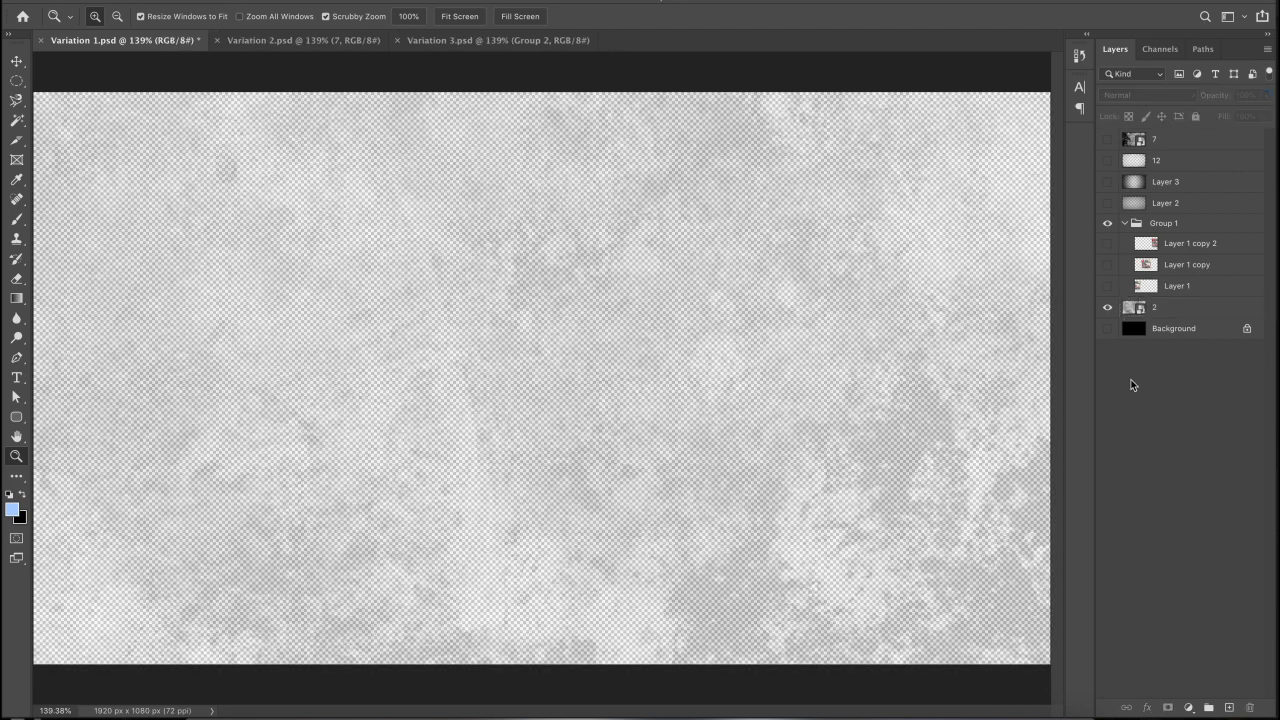
- Turn on the black Background, recheck layer 2's opacity, and show all three poster layers
{"action": "left_click", "coordinate": [1108, 329]}
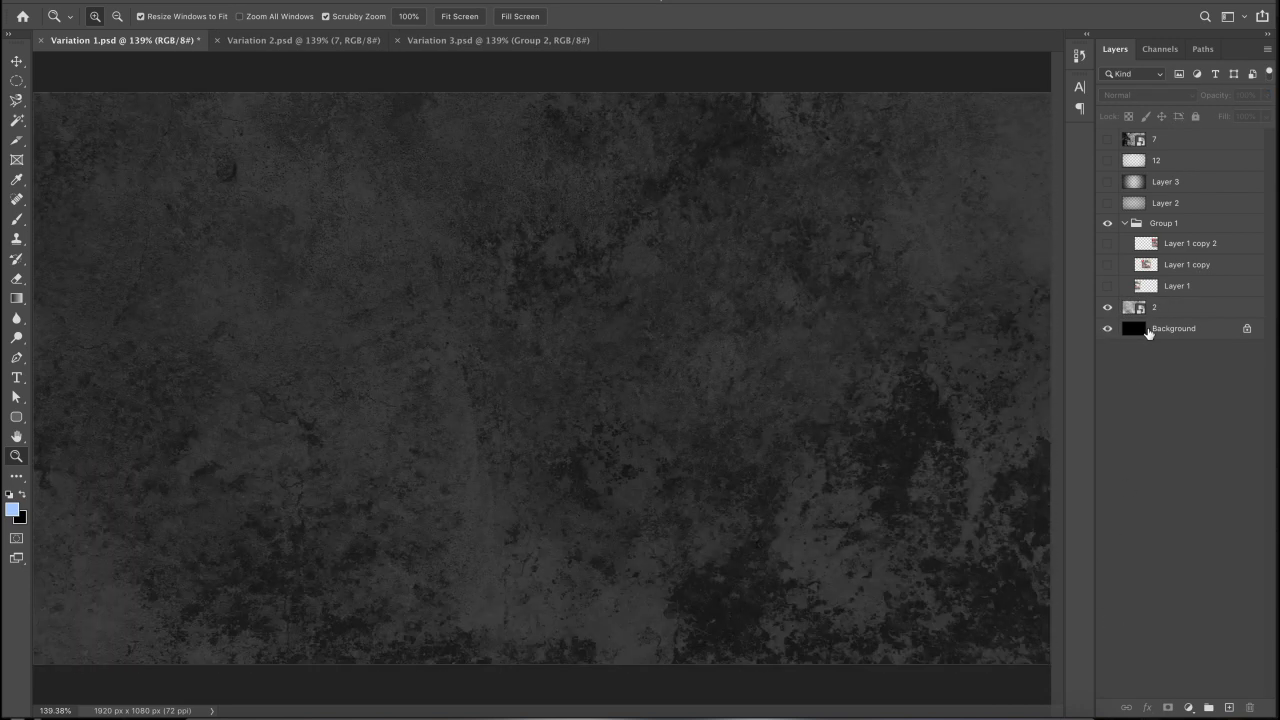
{"action": "left_click", "coordinate": [1161, 314]}
{"action": "left_click", "coordinate": [1267, 96]}
{"action": "left_click_drag", "start_coordinate": [1251, 114], "coordinate": [1208, 116]}
{"action": "left_click", "coordinate": [1190, 353]}
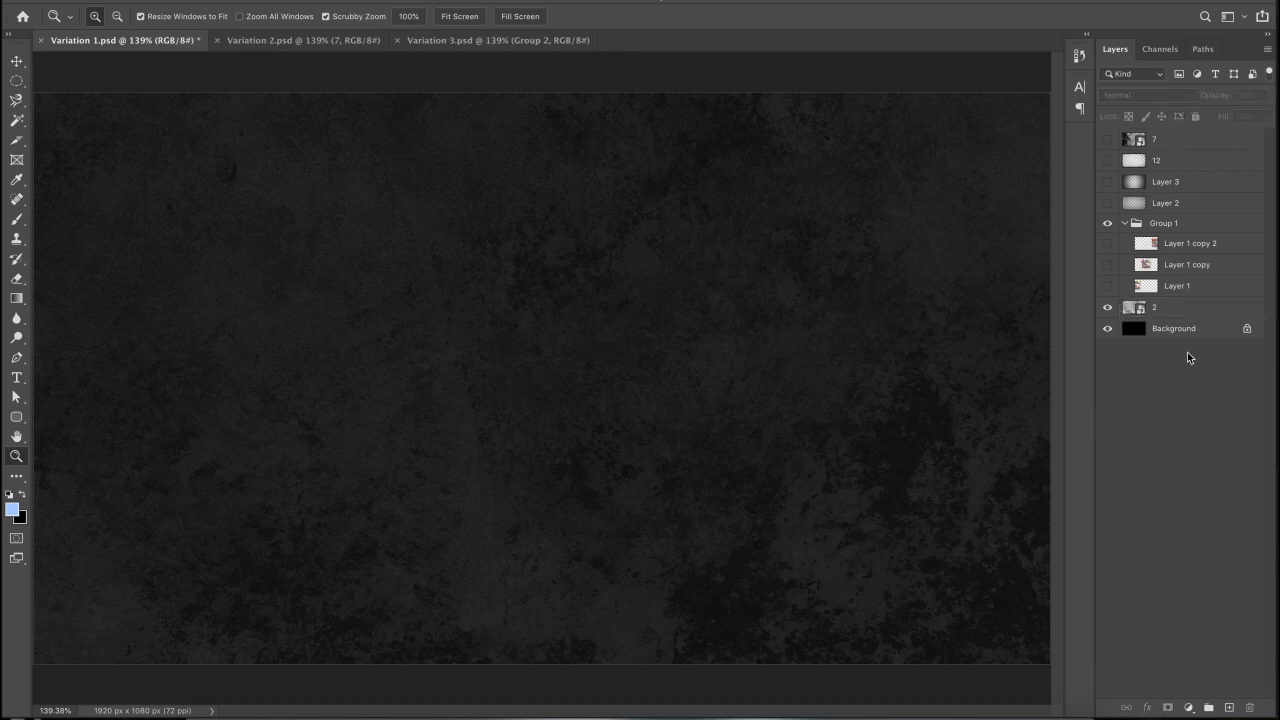
{"action": "left_click_drag", "start_coordinate": [1103, 289], "coordinate": [1106, 244]}
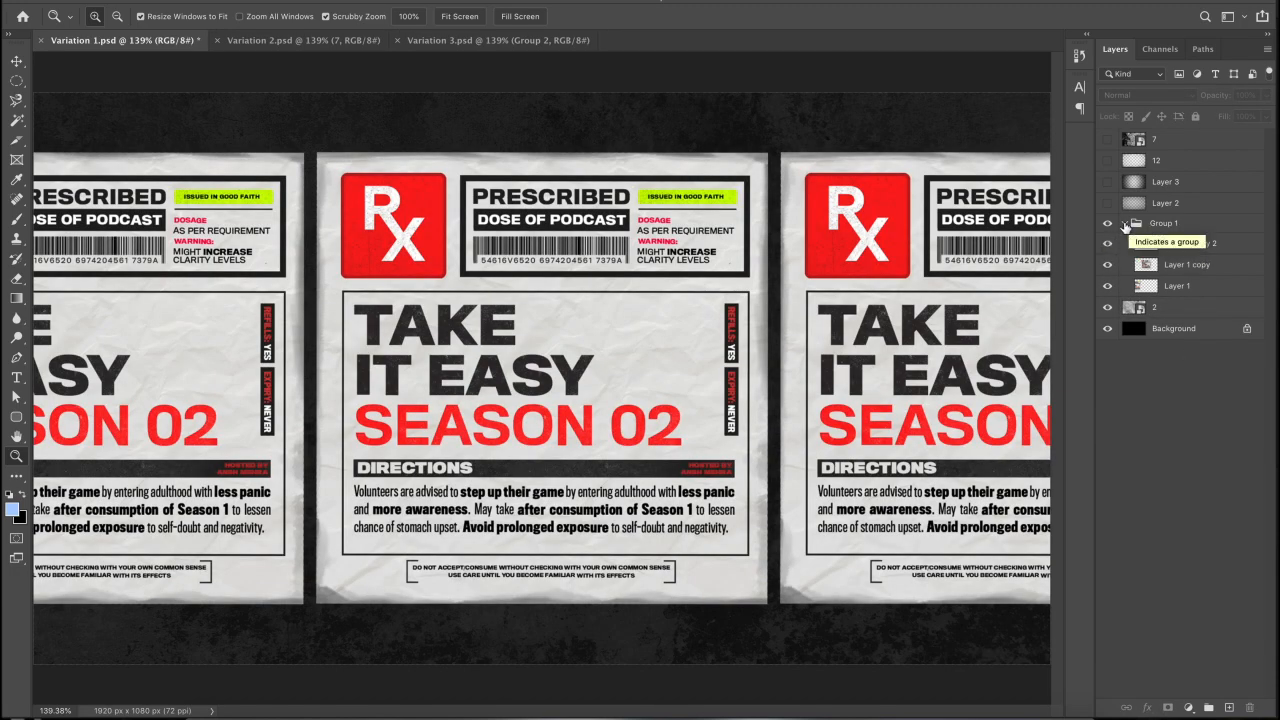
- Collapse Group 1 and turn on Layer 2 and Layer 3 to darken the edges
{"action": "left_click", "coordinate": [1124, 223]}
{"action": "left_click", "coordinate": [1160, 204]}
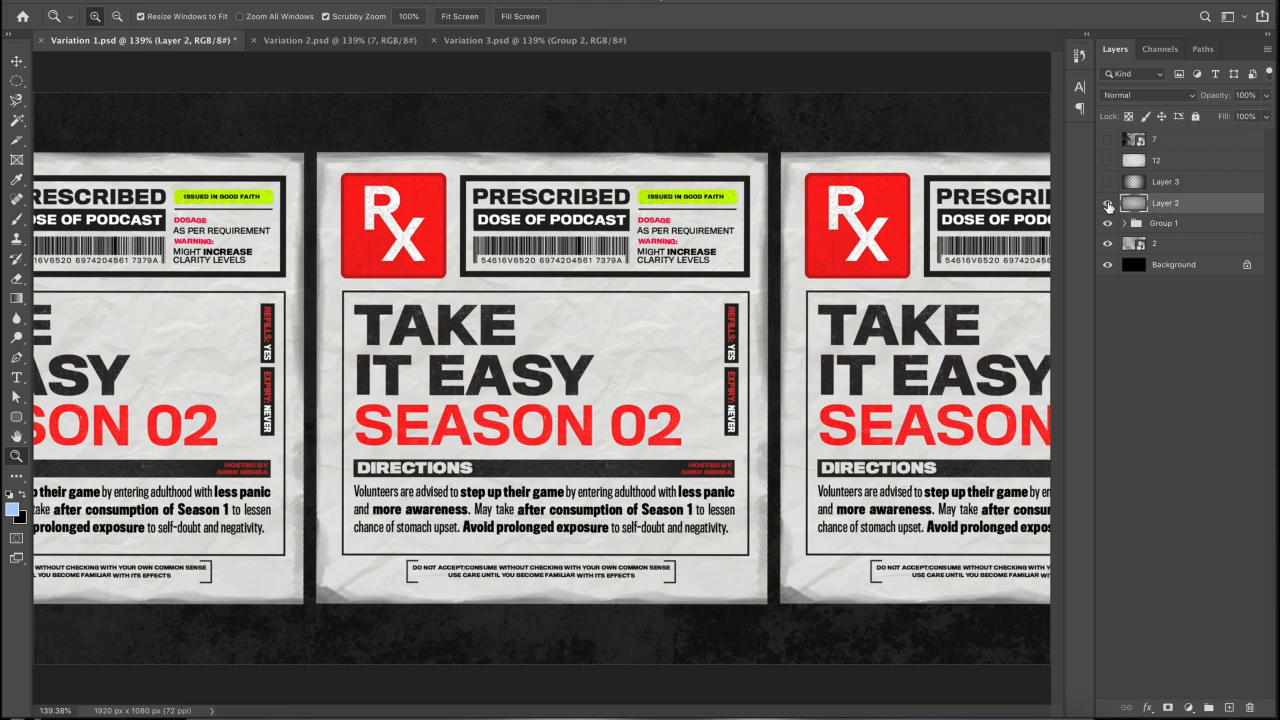
{"action": "left_click", "coordinate": [1107, 204]}
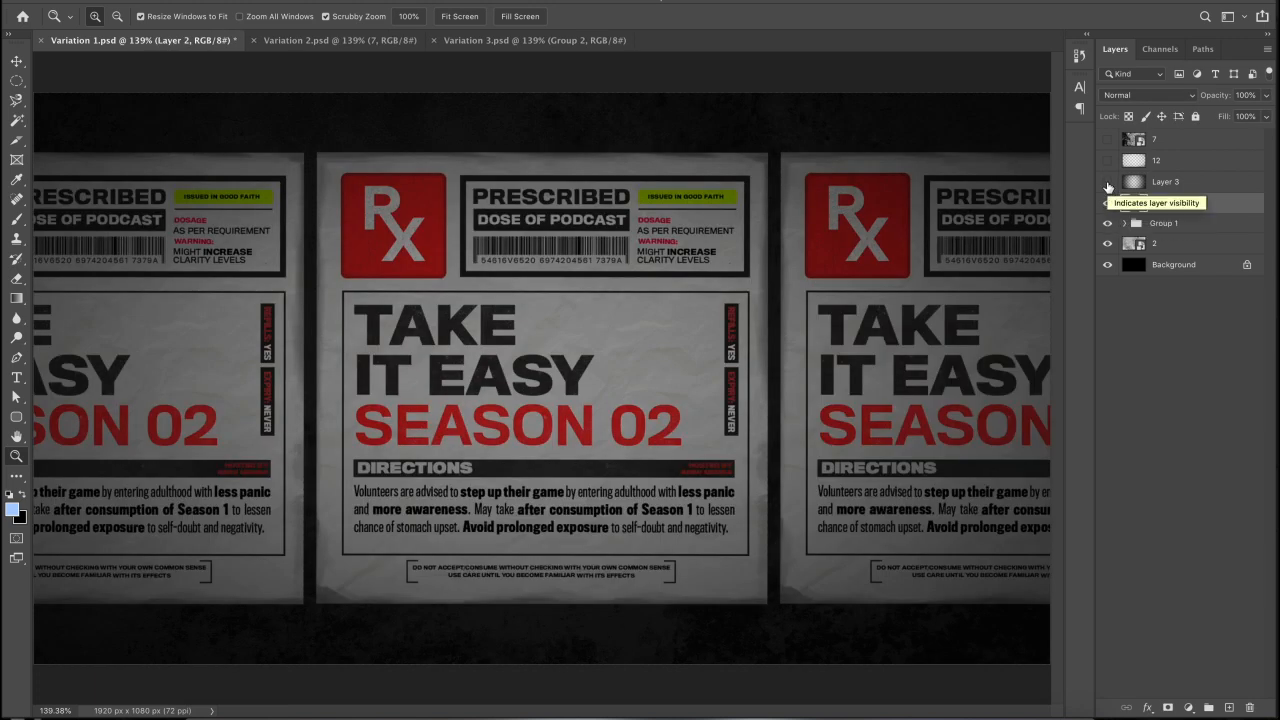
{"action": "left_click", "coordinate": [1107, 183]}
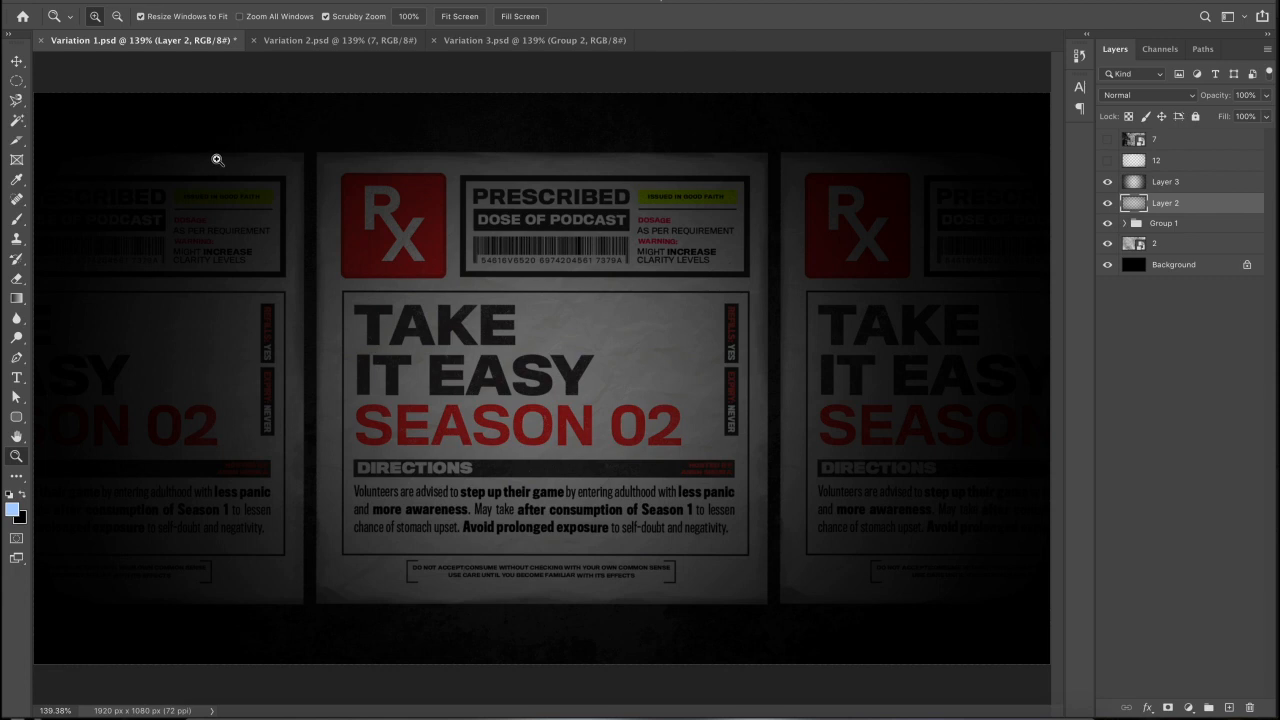
- Demonstrate oval Elliptical Marquee selections over the posters, deselect them, and fit the canvas
{"action": "key", "text": "super+minus"}
{"action": "key", "text": "m"}
{"action": "left_click_drag", "start_coordinate": [176, 200], "coordinate": [904, 540]}
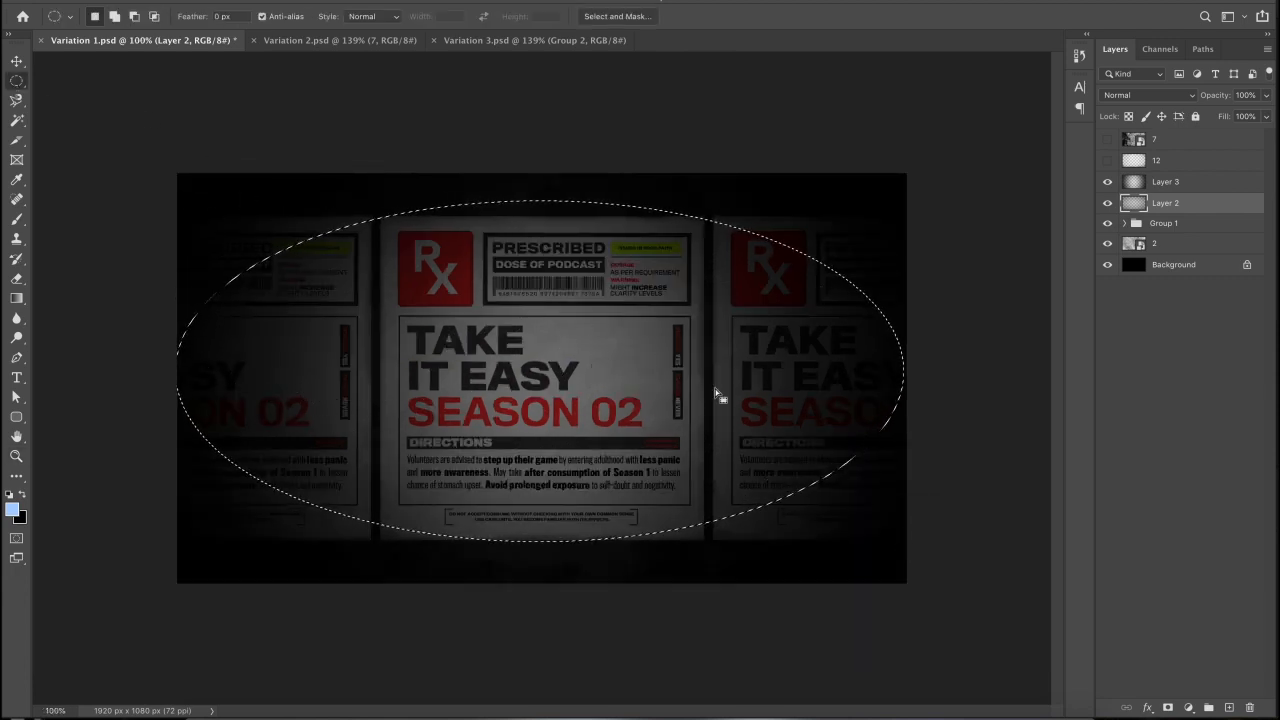
{"action": "key", "text": "super+d"}
{"action": "left_click", "coordinate": [1145, 186]}
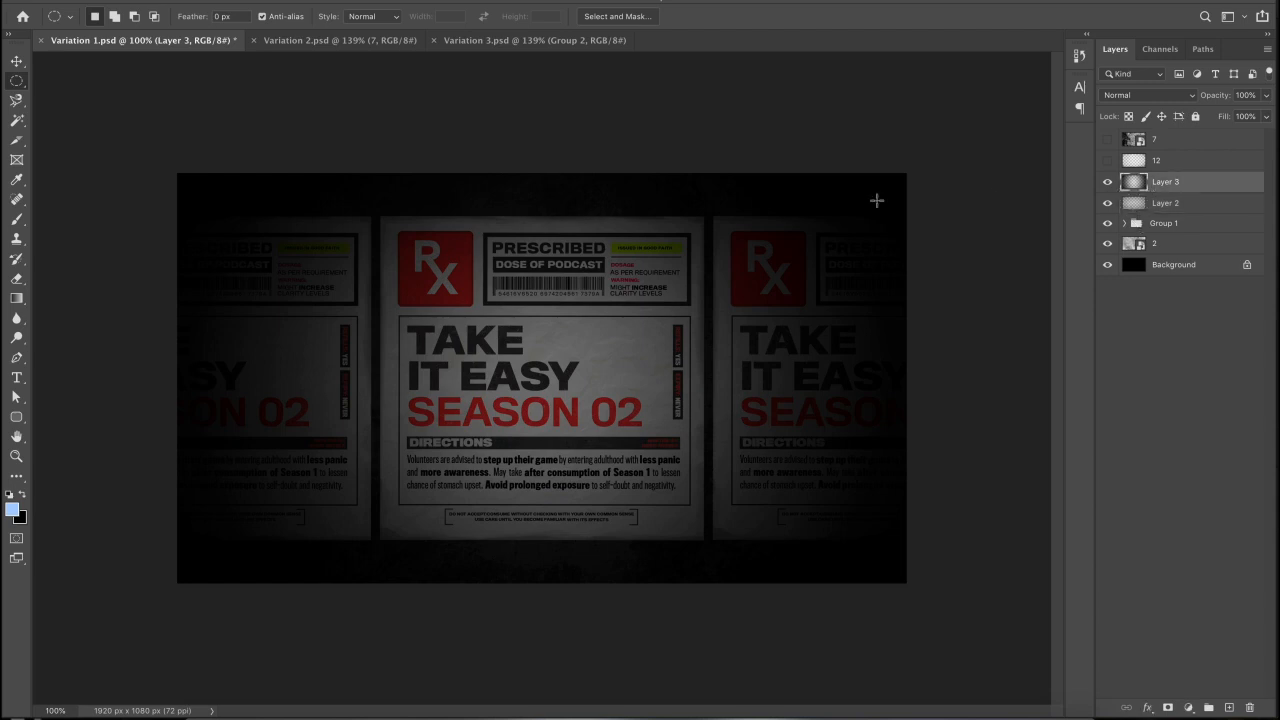
{"action": "left_click_drag", "start_coordinate": [374, 145], "coordinate": [700, 603]}
{"action": "key", "text": "ctrl+d"}
{"action": "key", "text": "ctrl+0"}
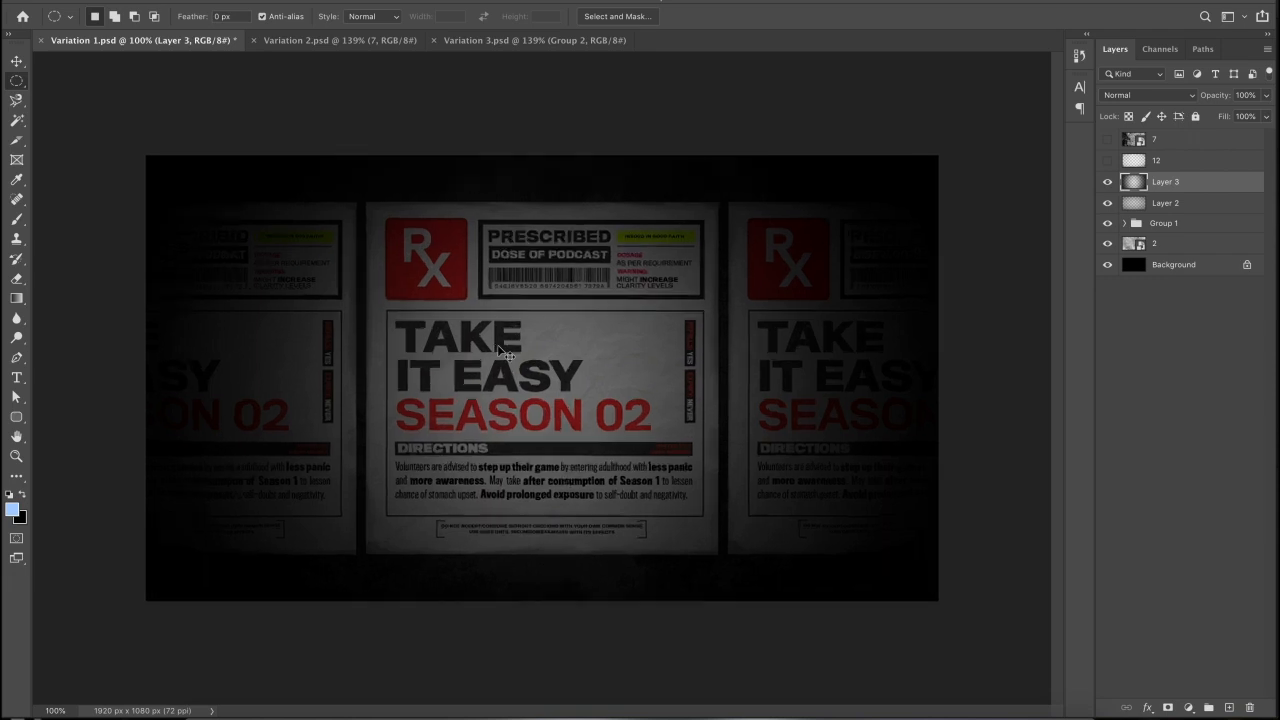
- Show layer 12, compare Normal blending, keep it in Color Dodge, and show texture layer 7
{"action": "left_click", "coordinate": [1107, 160]}
{"action": "left_click", "coordinate": [1161, 163]}
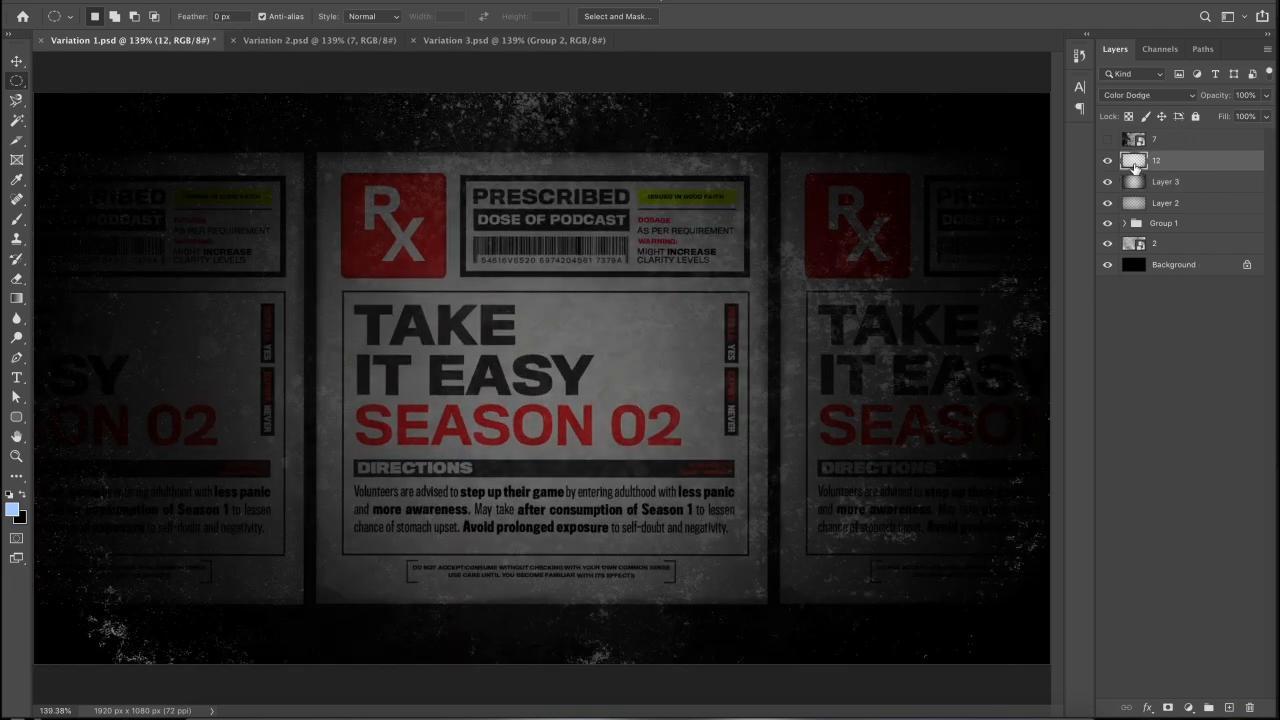
{"action": "left_click", "coordinate": [1137, 97]}
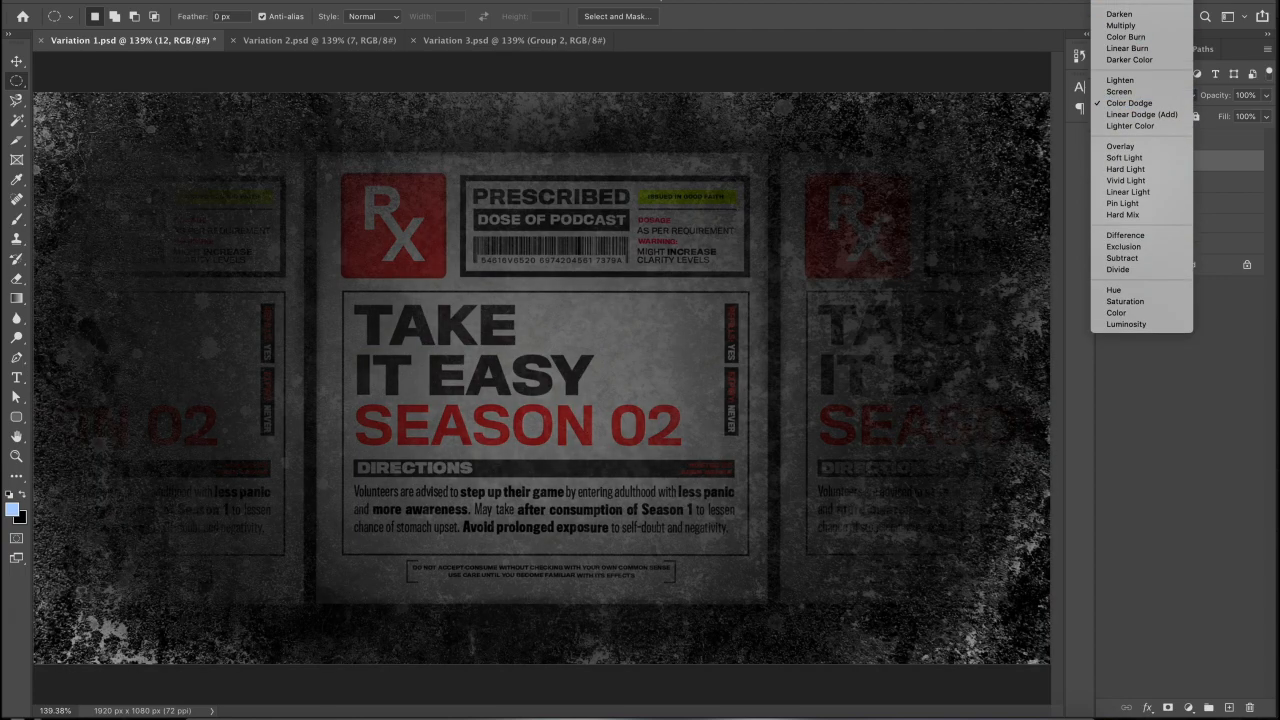
{"action": "left_click", "coordinate": [1114, 0]}
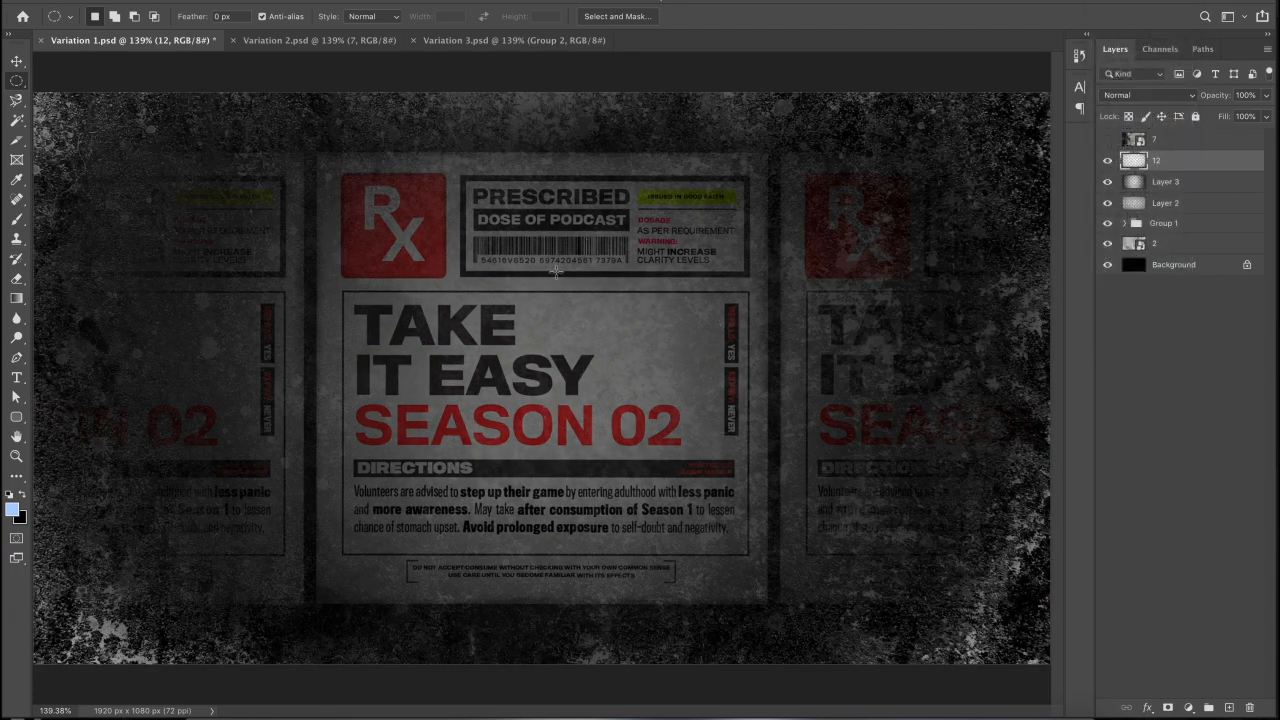
{"action": "left_click", "coordinate": [1126, 96]}
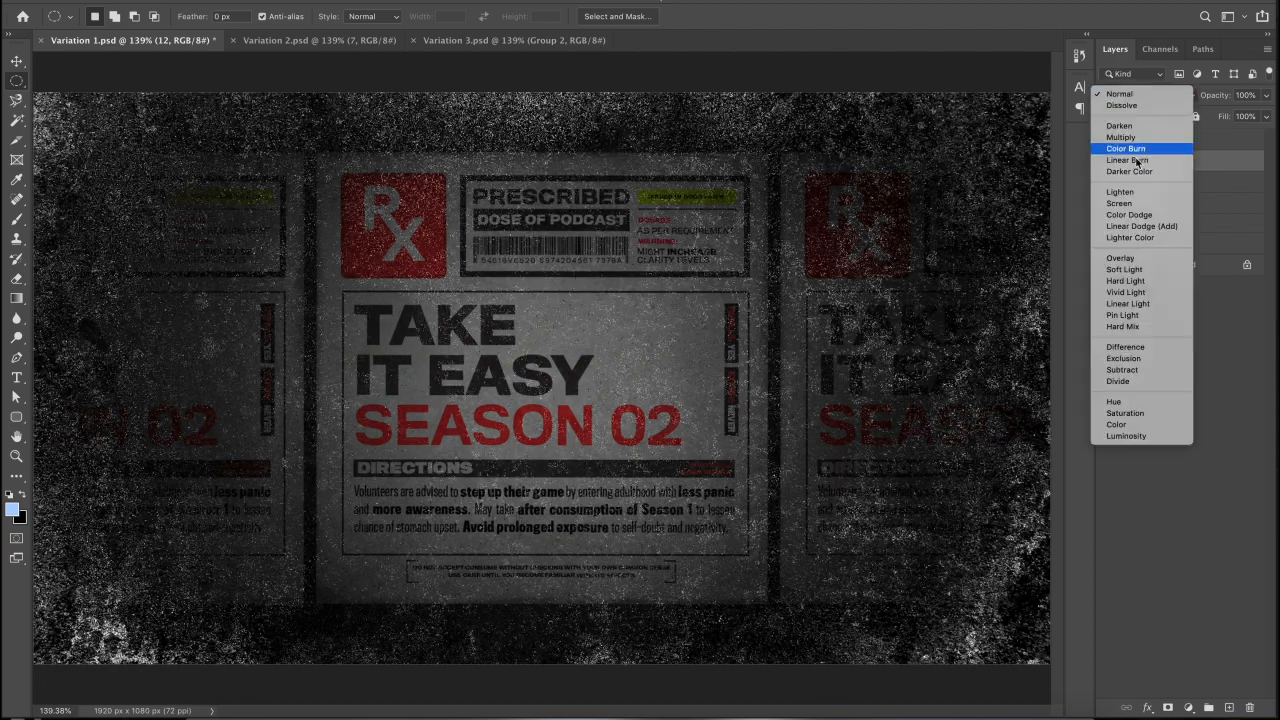
{"action": "left_click", "coordinate": [1115, 214]}
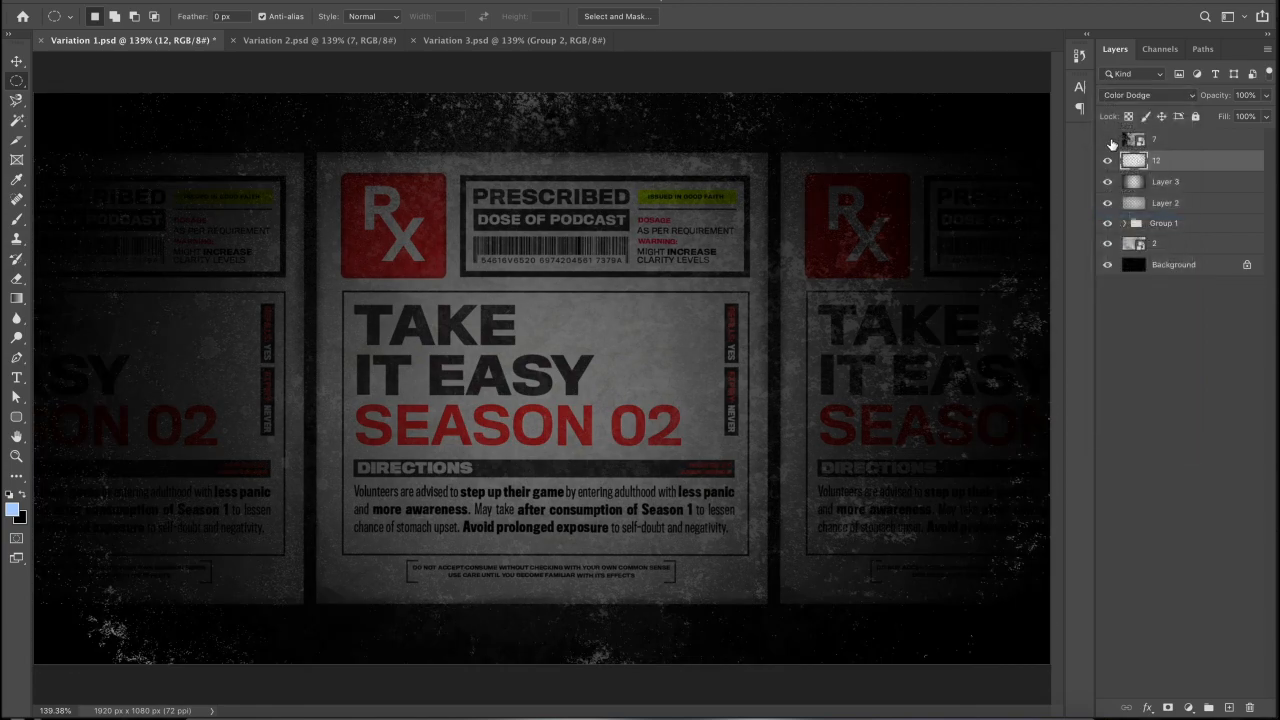
{"action": "left_click", "coordinate": [1107, 140]}
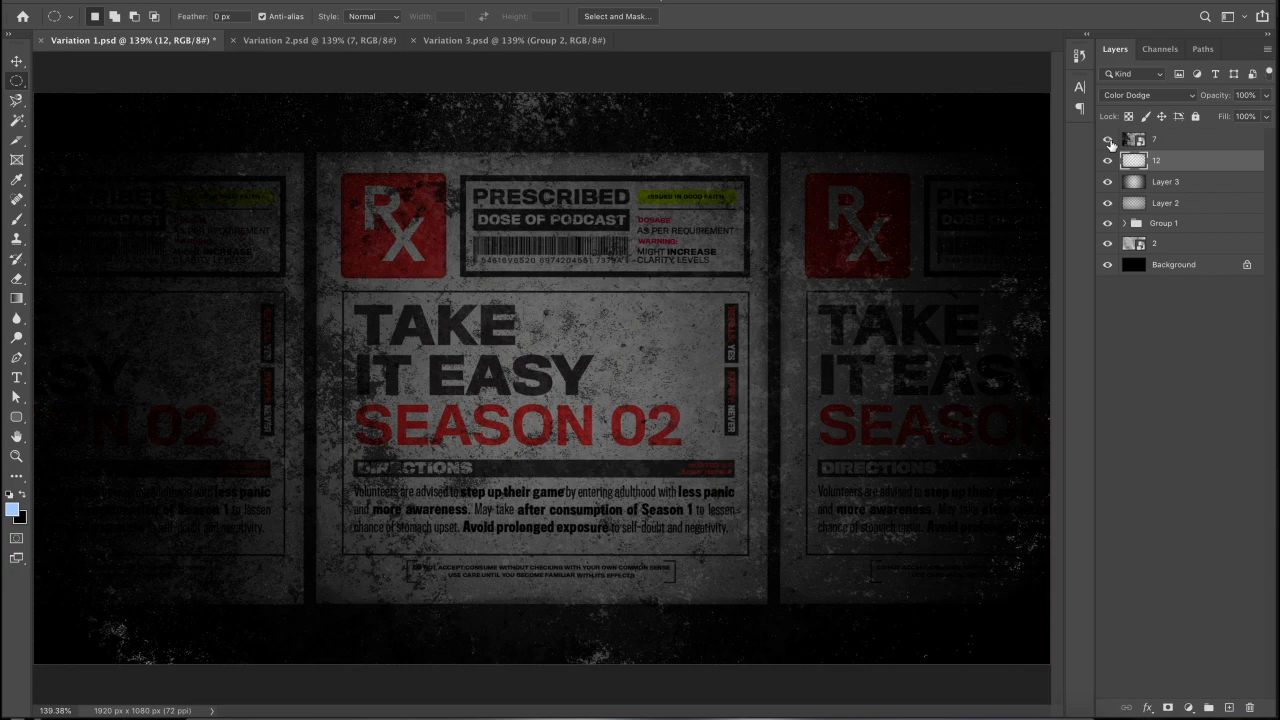
- Set concrete texture layer 7 to 70% opacity with Darken blending
{"action": "left_click", "coordinate": [1164, 146]}
{"action": "left_click", "coordinate": [1134, 96]}
{"action": "left_click", "coordinate": [1120, 70]}
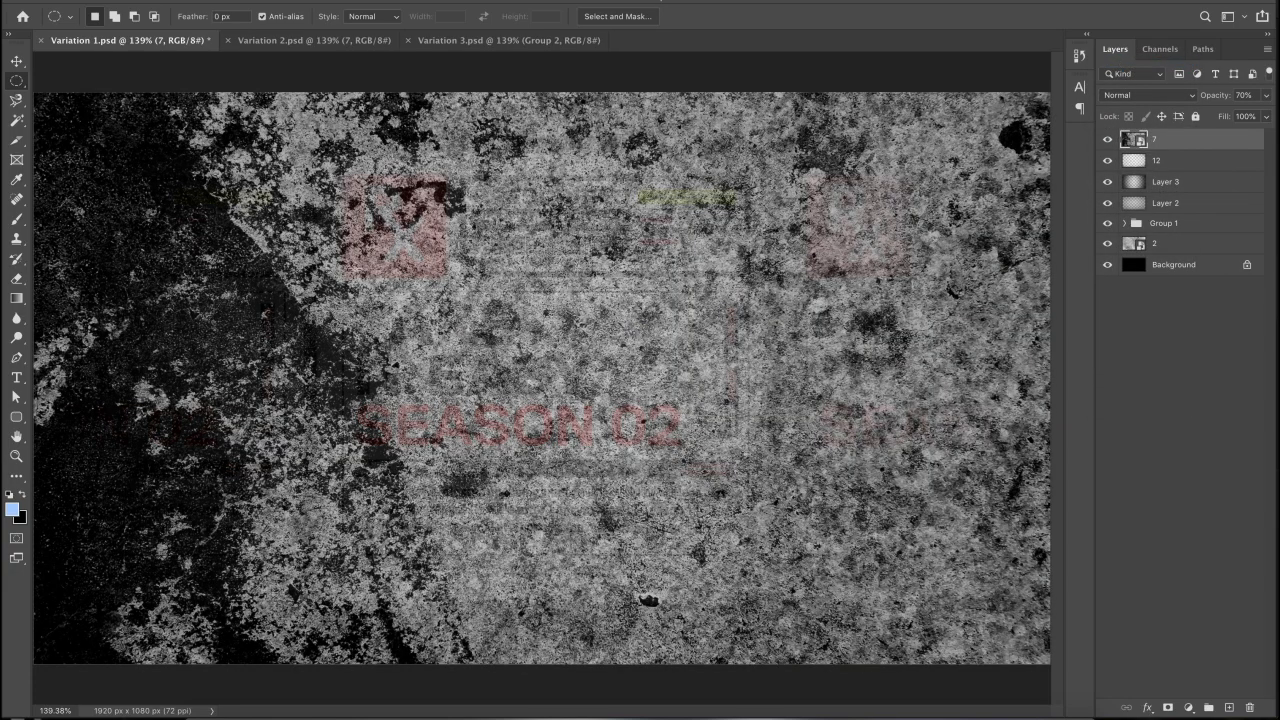
{"action": "left_click", "coordinate": [1266, 95]}
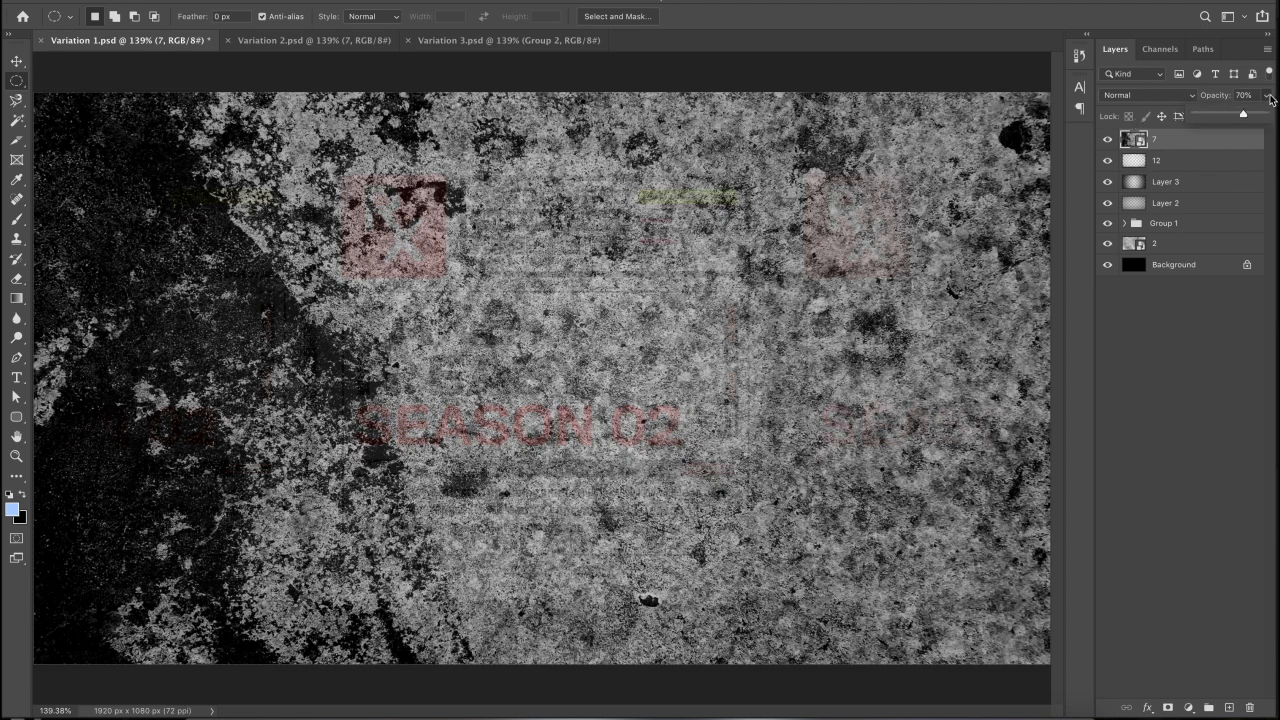
{"action": "left_click_drag", "start_coordinate": [1247, 114], "coordinate": [1265, 114]}
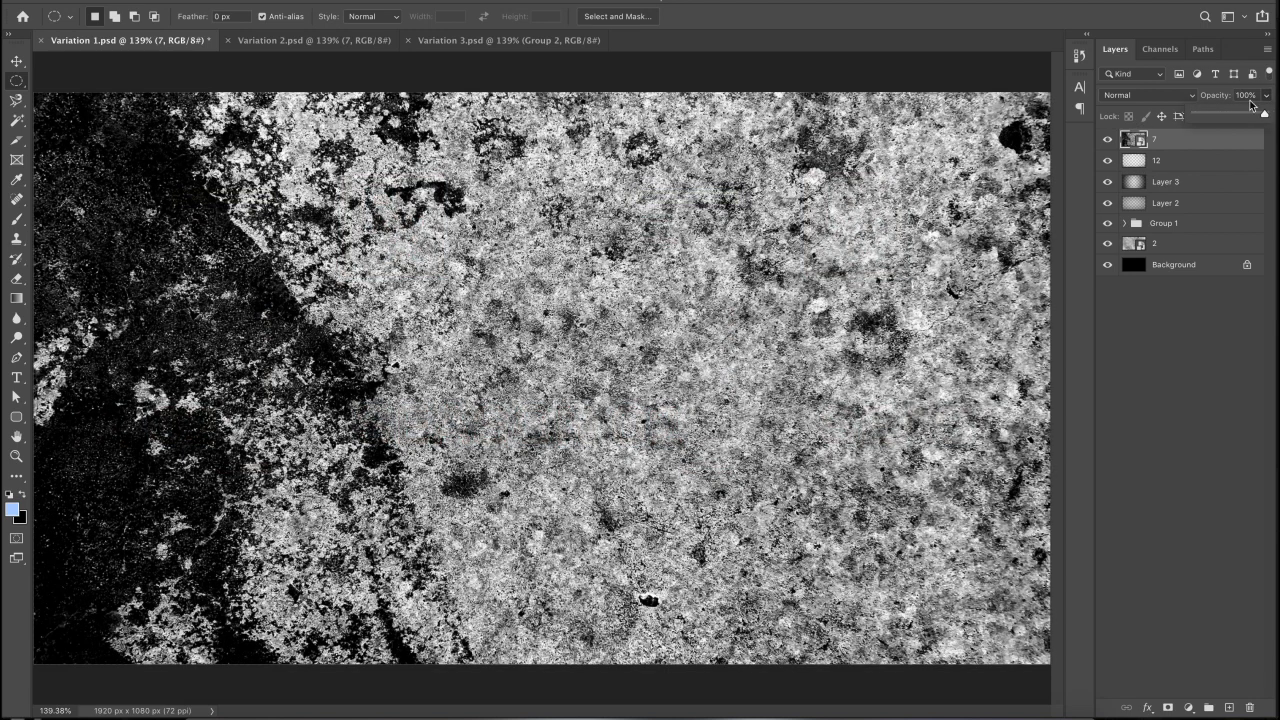
{"action": "left_click", "coordinate": [1250, 98]}
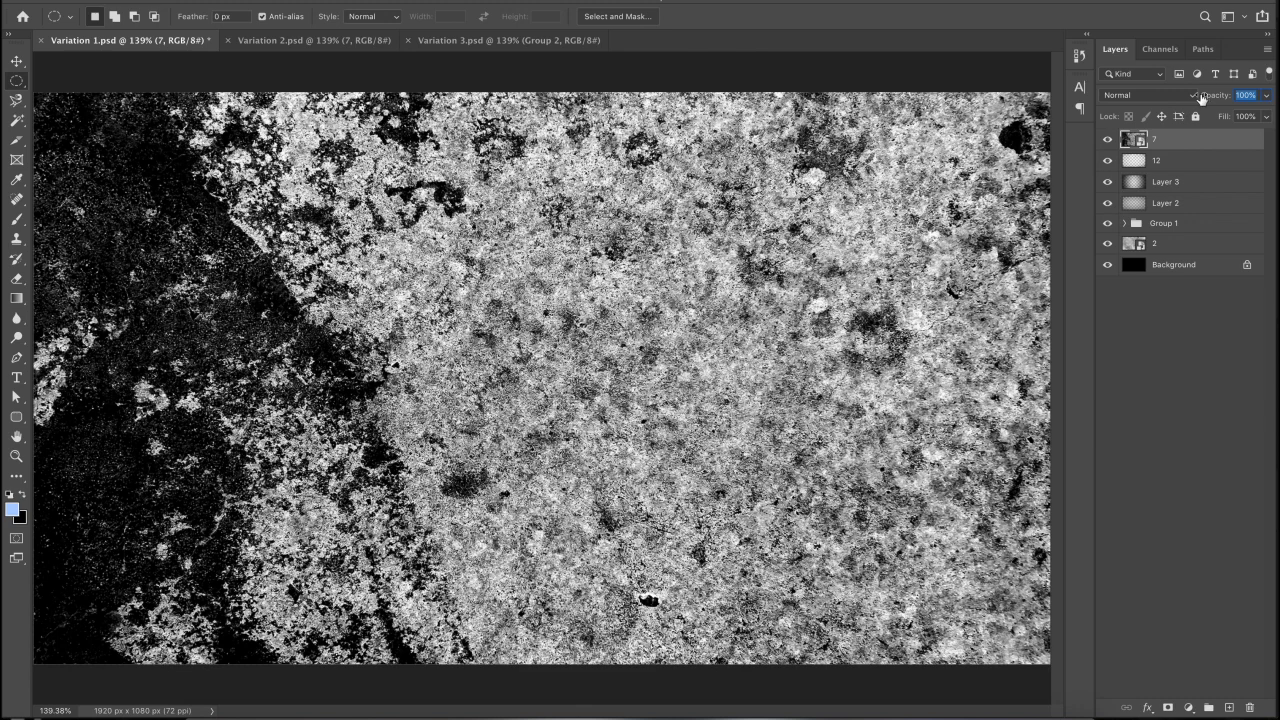
{"action": "type", "text": "70"}
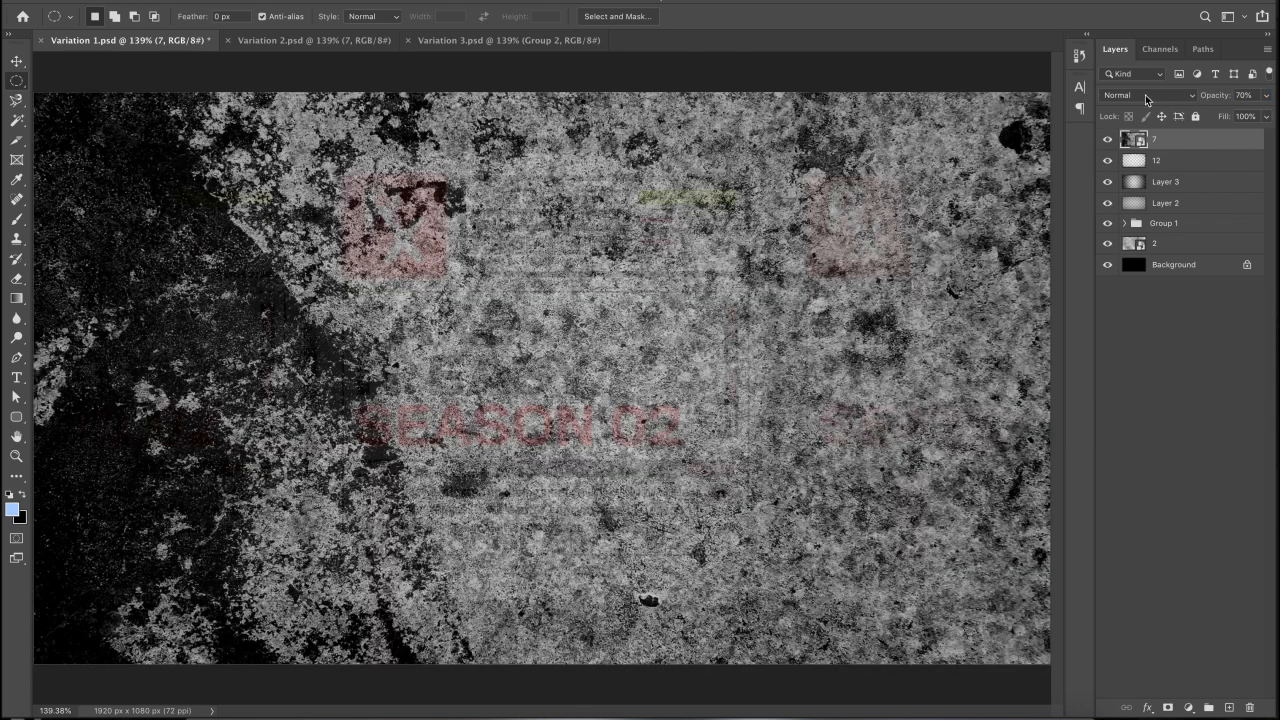
{"action": "left_click", "coordinate": [1116, 97]}
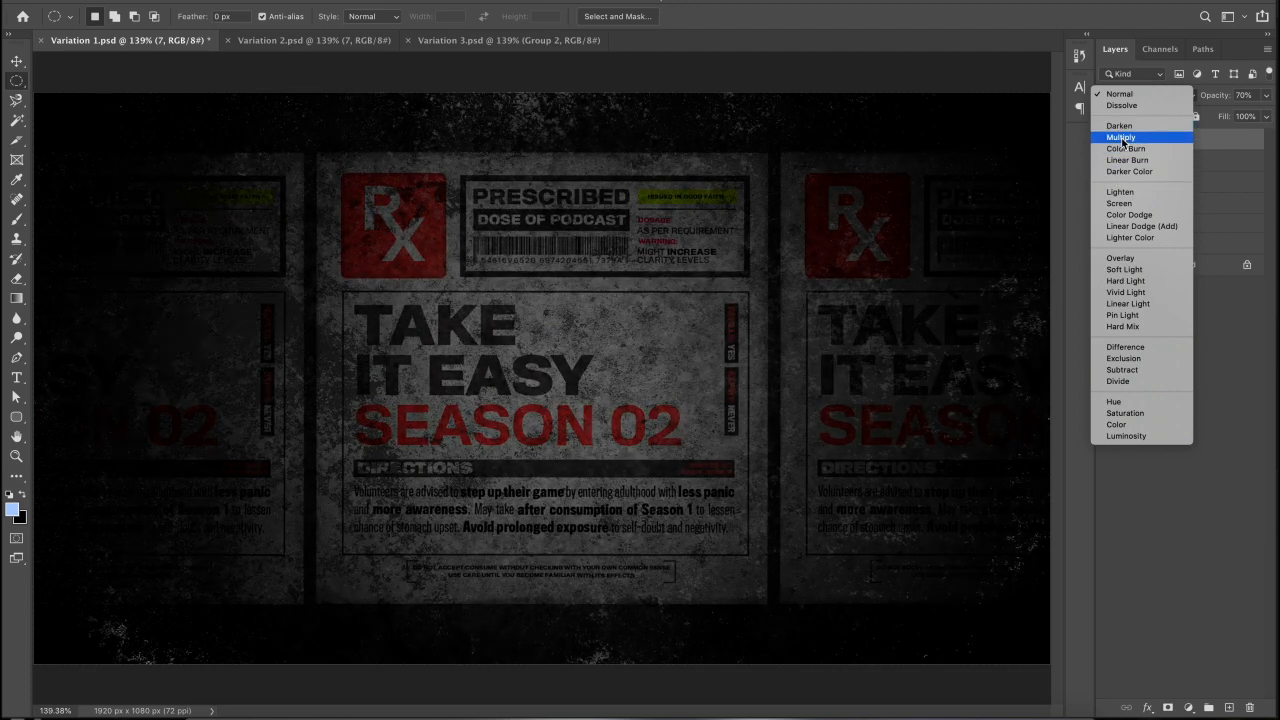
{"action": "left_click", "coordinate": [1121, 128]}
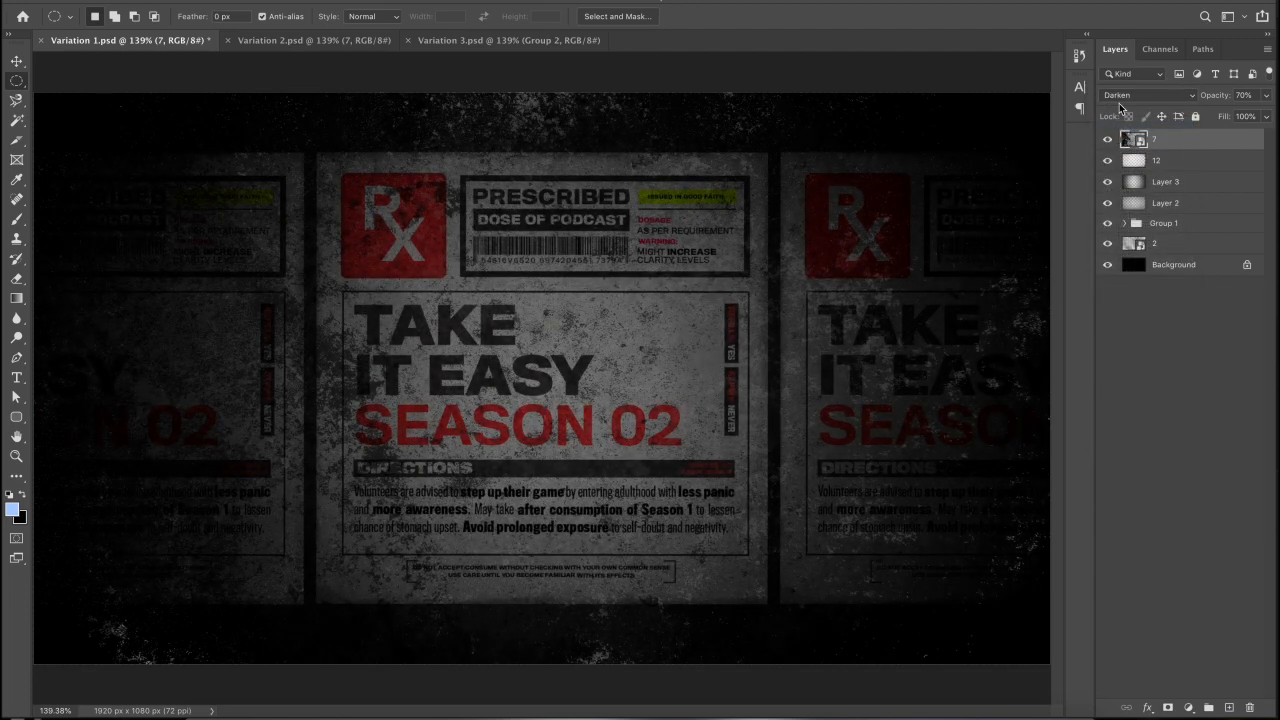
{"action": "left_click", "coordinate": [1119, 101]}
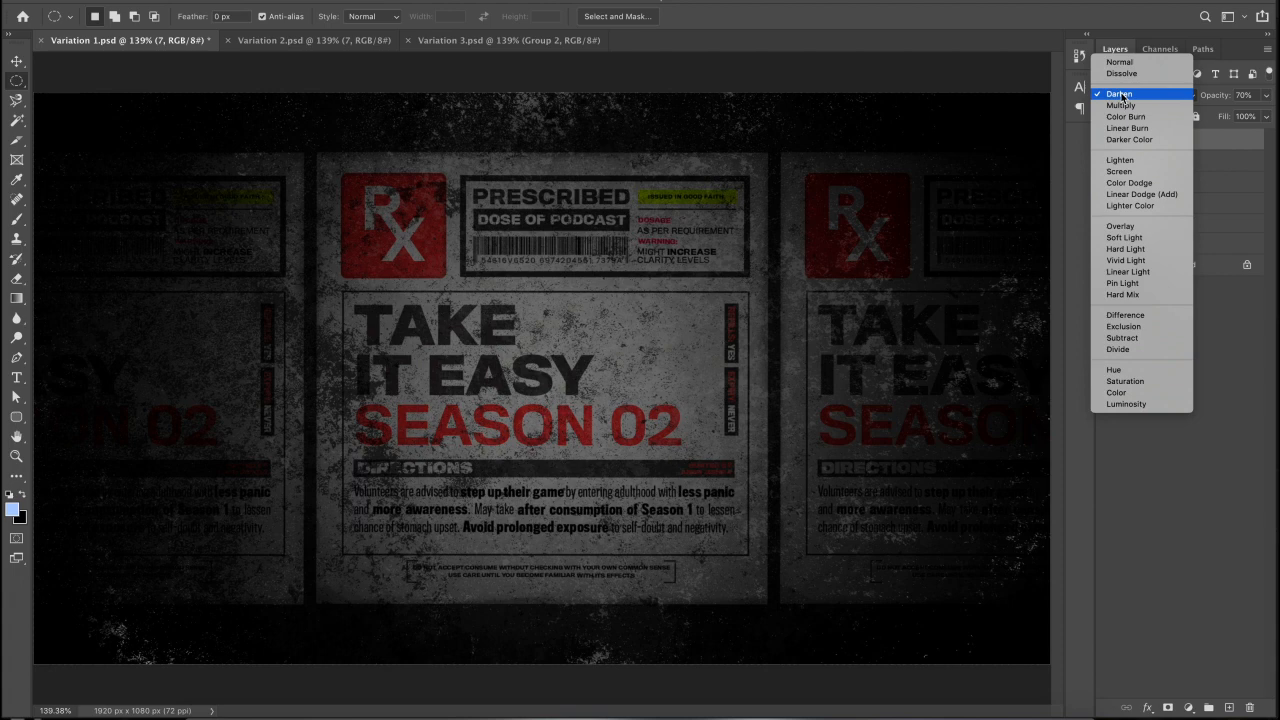
{"action": "left_click", "coordinate": [1120, 94]}
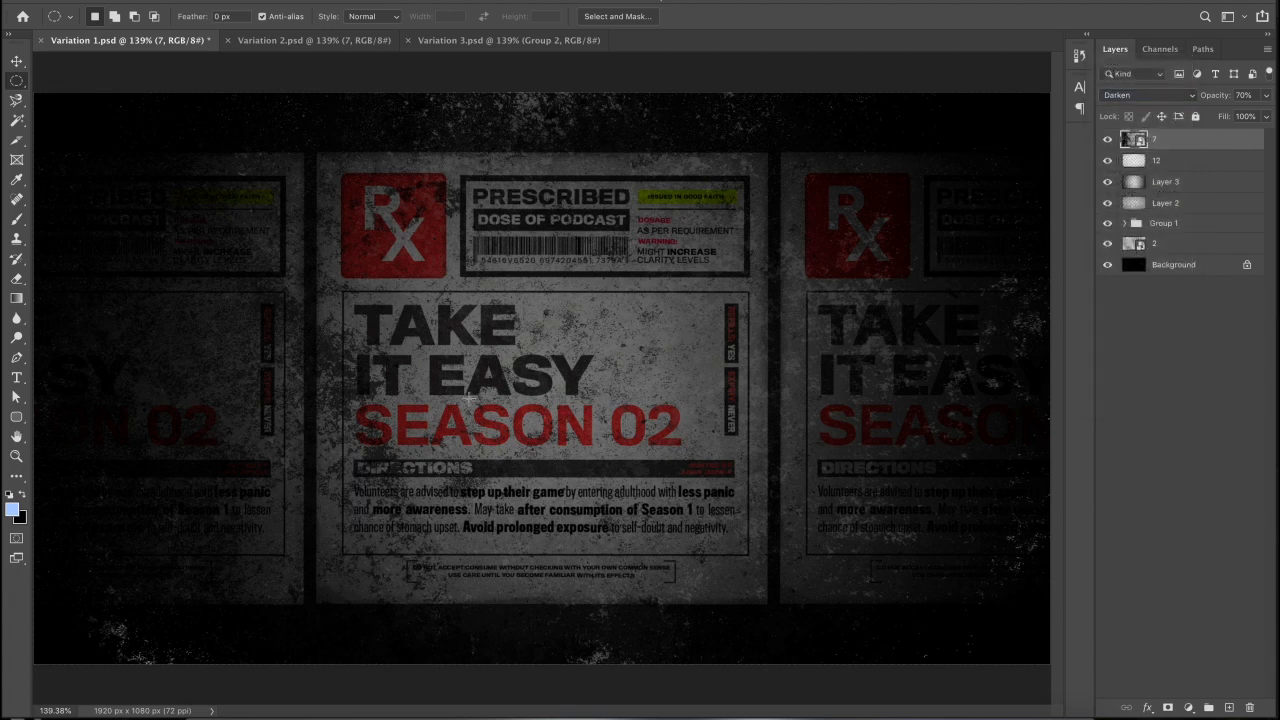
- Toggle the overlay layers off and on to compare the composite, then switch to Variation 2.psd
{"action": "left_click", "coordinate": [1125, 223]}
{"action": "left_click_drag", "start_coordinate": [1107, 160], "coordinate": [1107, 233]}
{"action": "left_click", "coordinate": [1107, 233], "text": "alt"}
{"action": "left_click", "coordinate": [1108, 229], "text": "alt"}
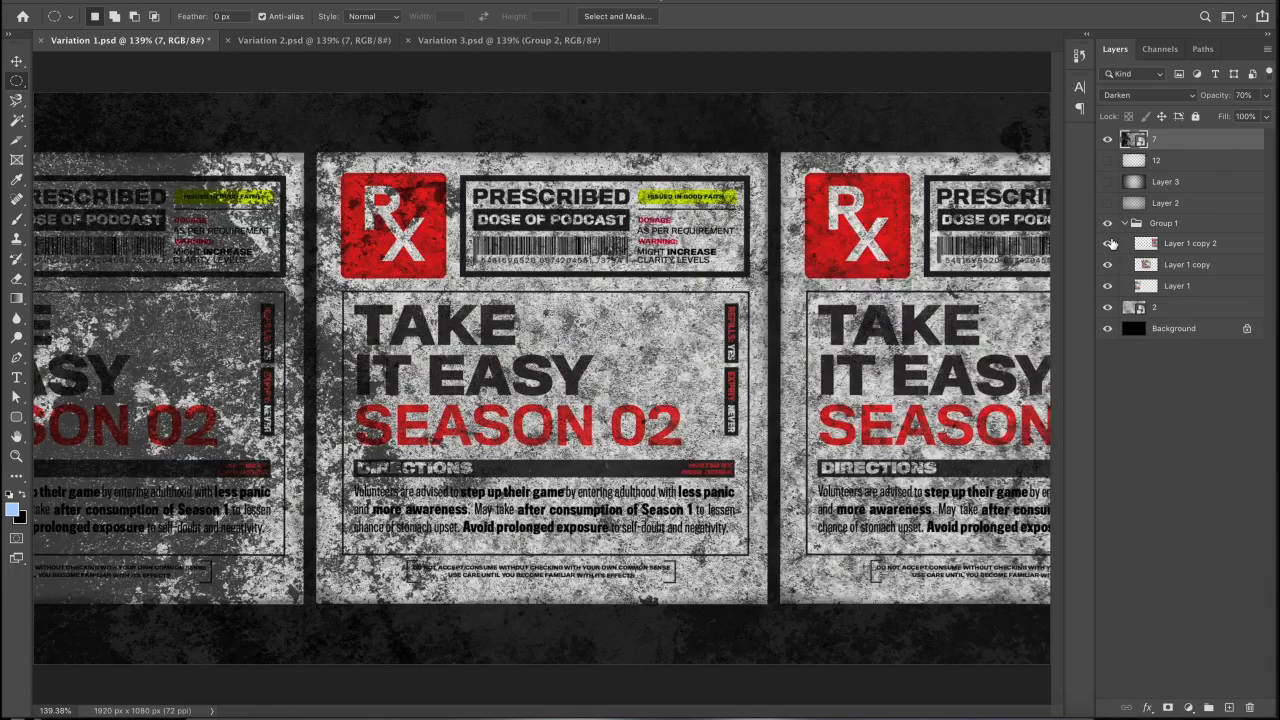
{"action": "left_click", "coordinate": [1107, 141]}
{"action": "left_click_drag", "start_coordinate": [1108, 205], "coordinate": [1108, 141]}
{"action": "left_click", "coordinate": [1124, 223]}
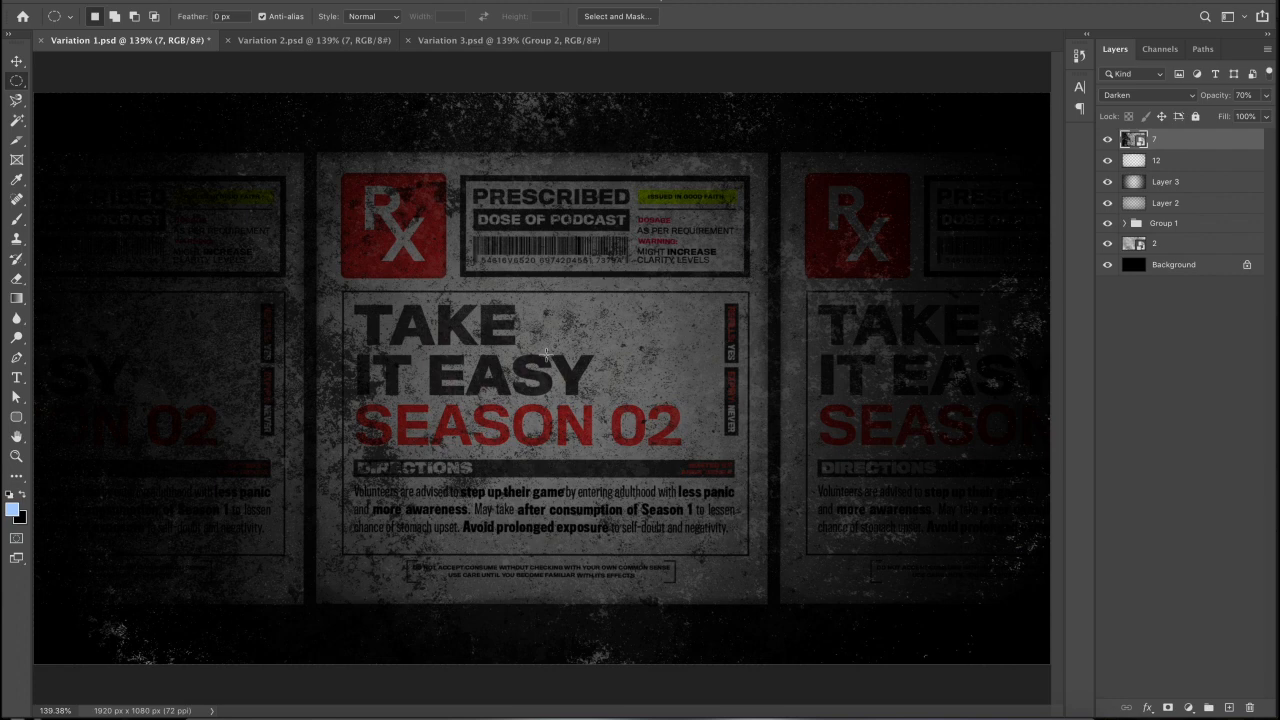
{"action": "left_click", "coordinate": [245, 40]}
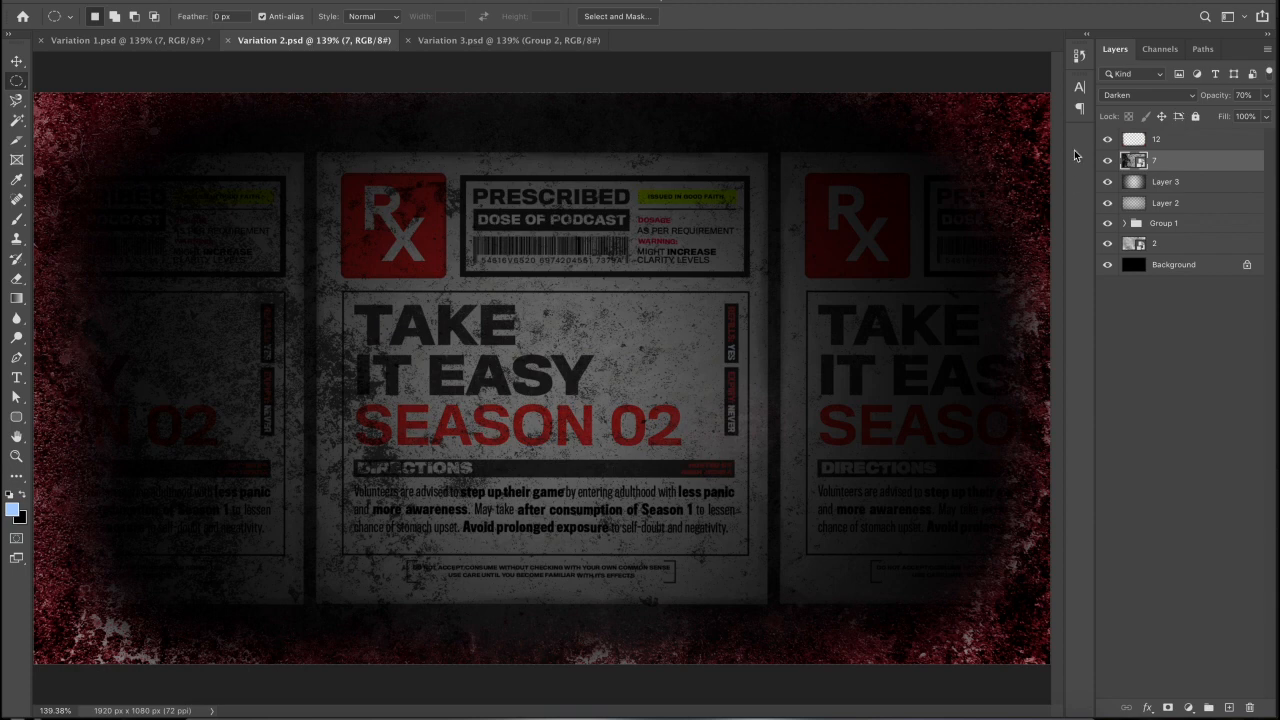
- Set red grunge border layer 12 to 67% opacity
{"action": "left_click", "coordinate": [1106, 140]}
{"action": "left_click", "coordinate": [1106, 140]}
{"action": "left_click", "coordinate": [1195, 145]}
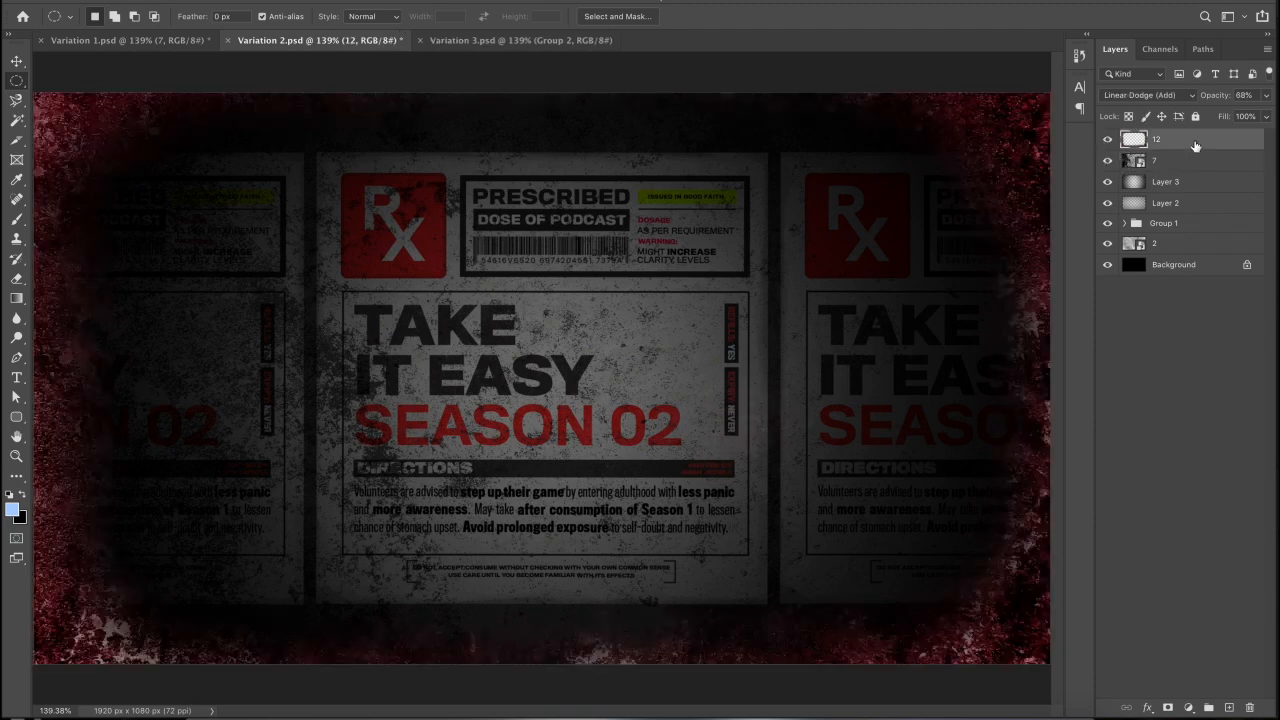
{"action": "left_click", "coordinate": [1266, 95]}
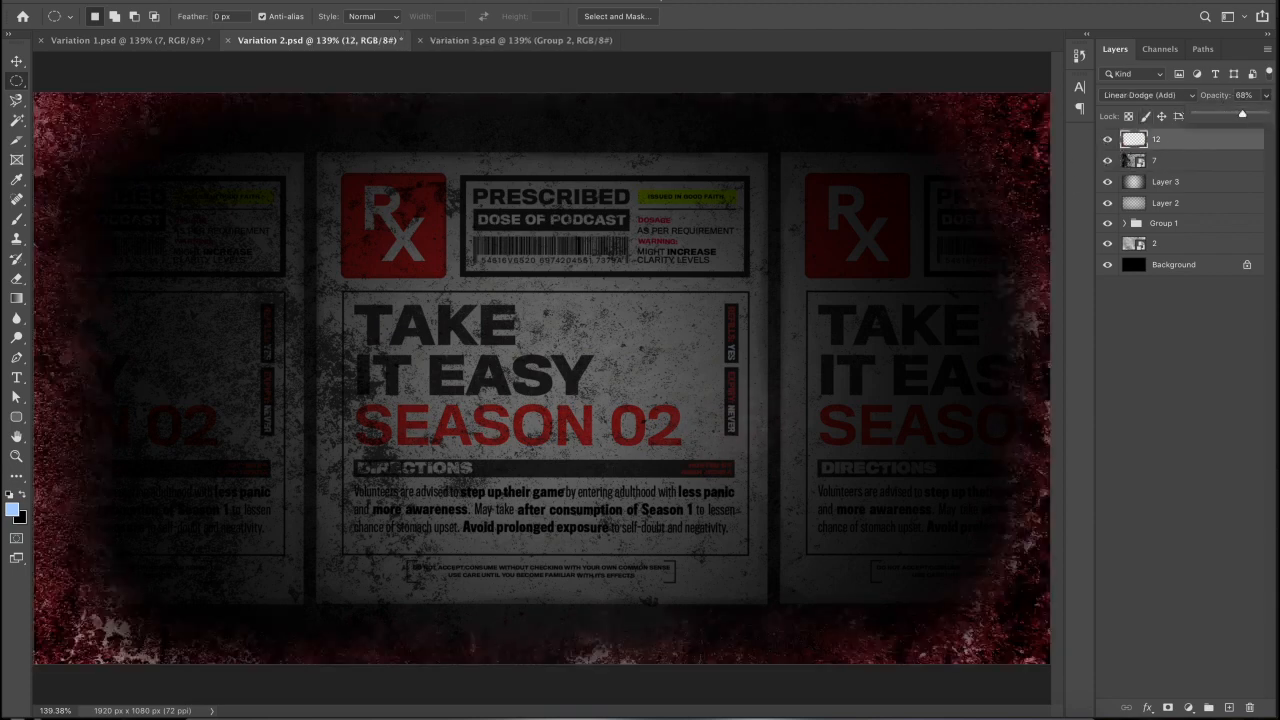
{"action": "left_click_drag", "start_coordinate": [1243, 114], "coordinate": [1264, 114]}
{"action": "left_click", "coordinate": [1241, 114]}
- Try a Curves adjustment lowering the Red and Green curves, cancel it, and view at 100%
{"action": "left_click", "coordinate": [200, 0]}
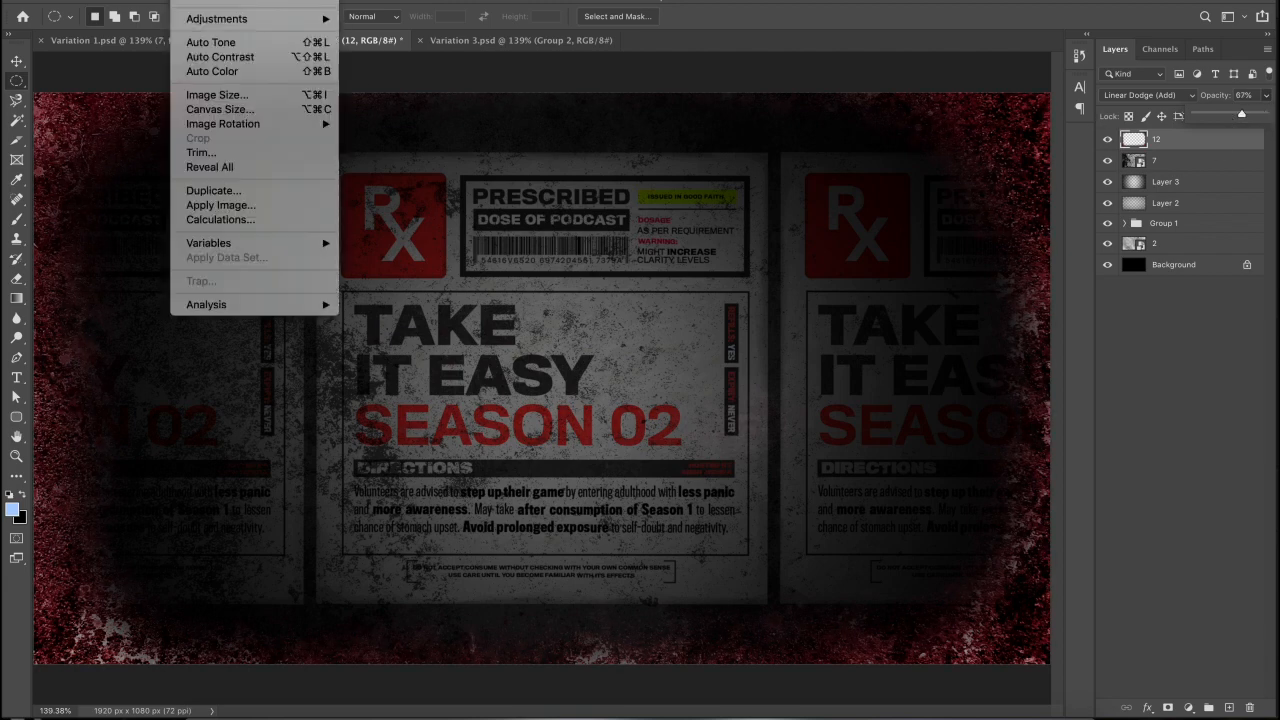
{"action": "mouse_move", "coordinate": [235, 19]}
{"action": "left_click", "coordinate": [398, 48]}
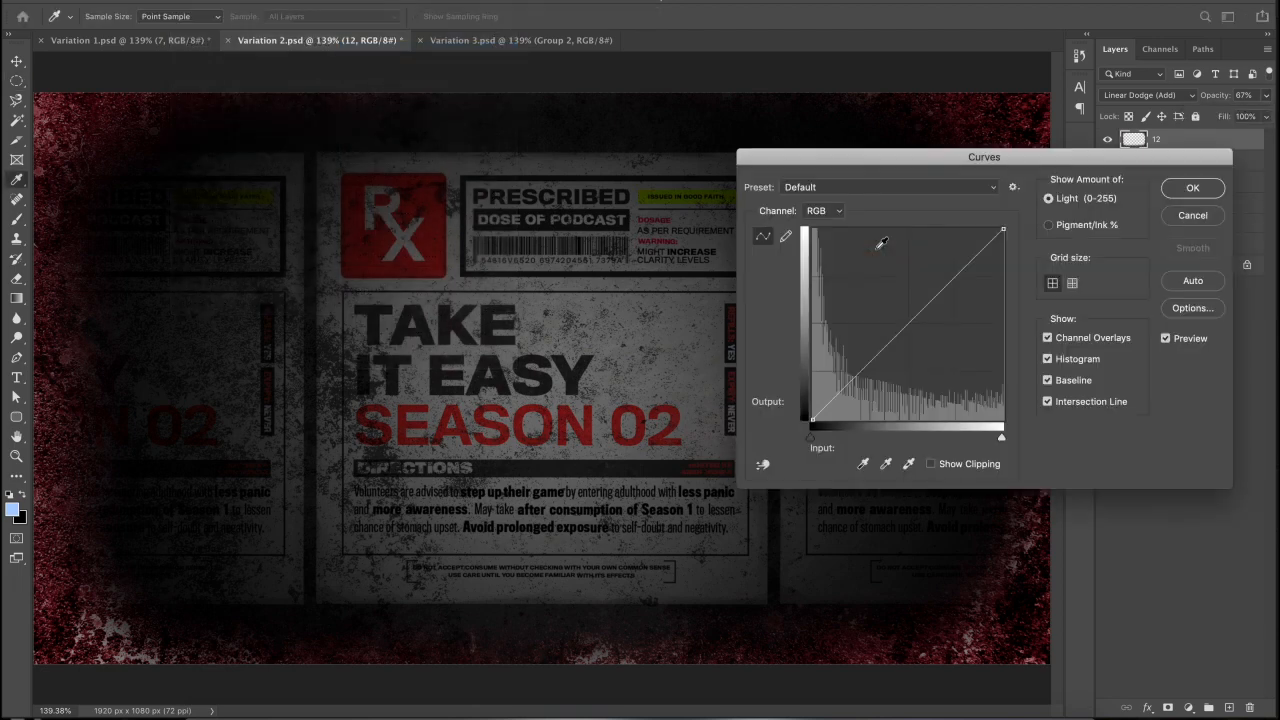
{"action": "left_click", "coordinate": [826, 213]}
{"action": "left_click", "coordinate": [817, 221]}
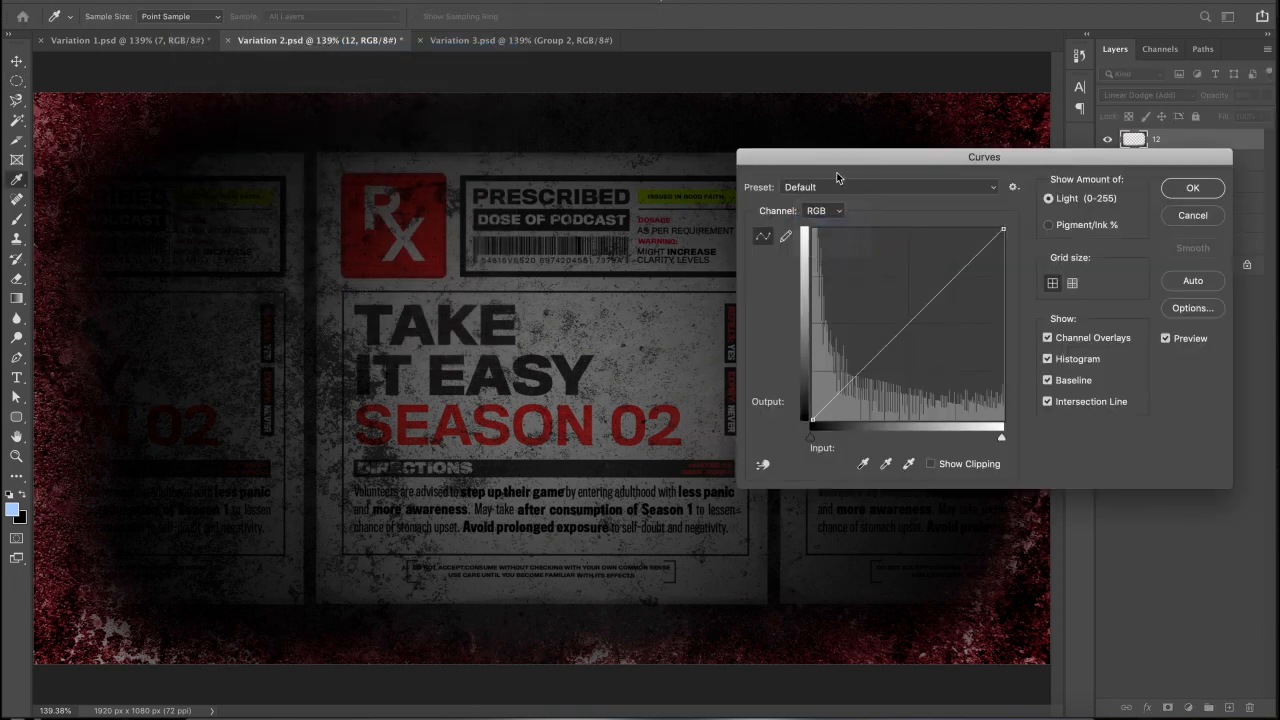
{"action": "left_click_drag", "start_coordinate": [830, 156], "coordinate": [999, 81]}
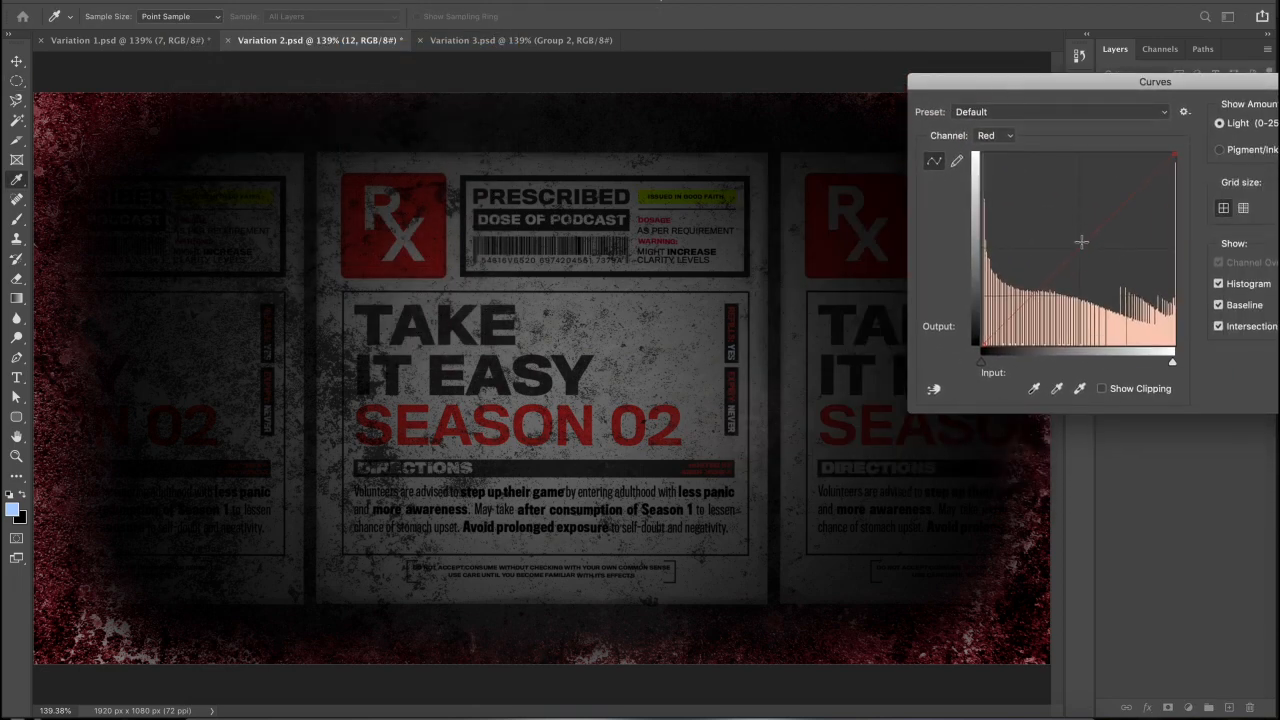
{"action": "left_click_drag", "start_coordinate": [1075, 251], "coordinate": [1126, 289]}
{"action": "left_click", "coordinate": [996, 135]}
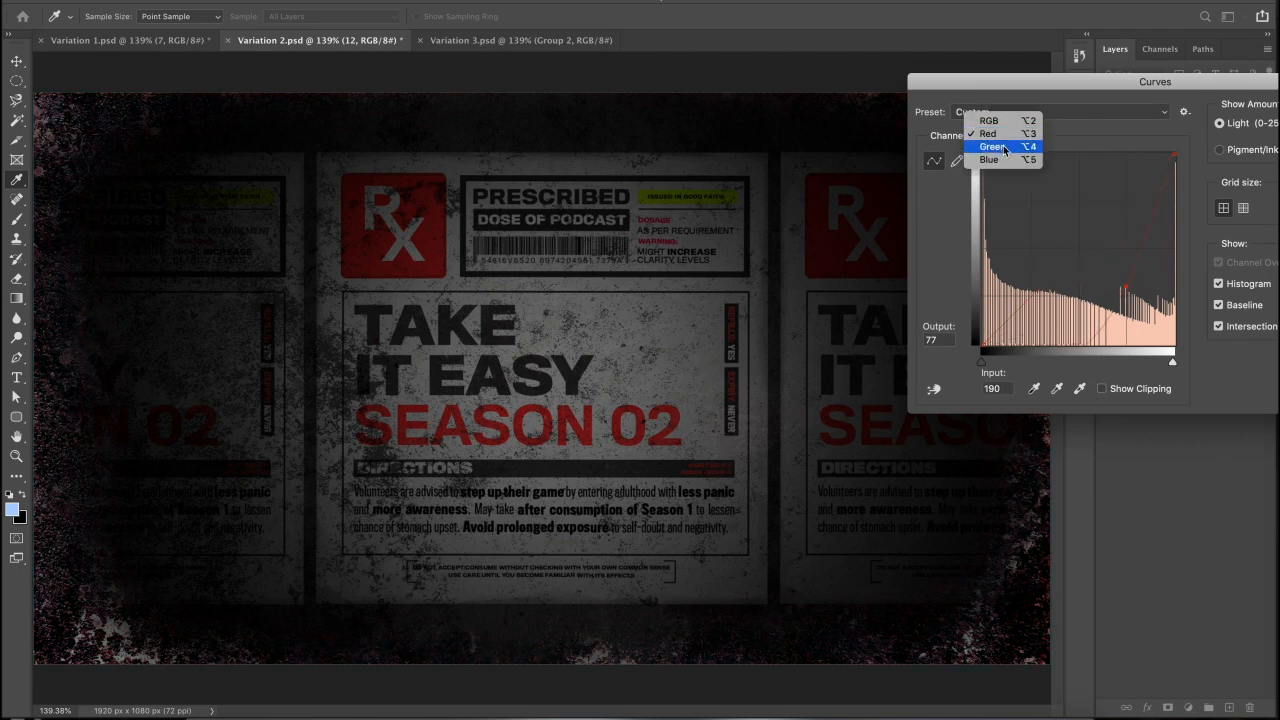
{"action": "left_click", "coordinate": [1000, 150]}
{"action": "left_click_drag", "start_coordinate": [1077, 247], "coordinate": [1116, 274]}
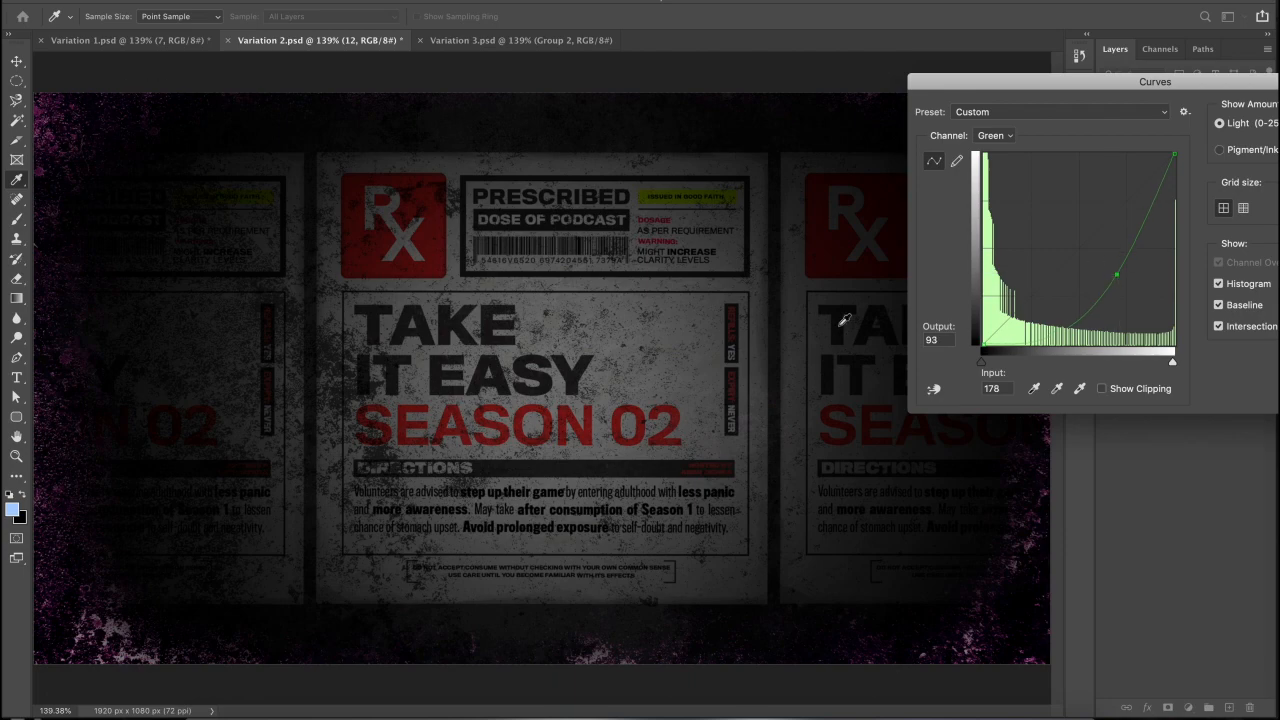
{"action": "left_click_drag", "start_coordinate": [1166, 91], "coordinate": [605, 305]}
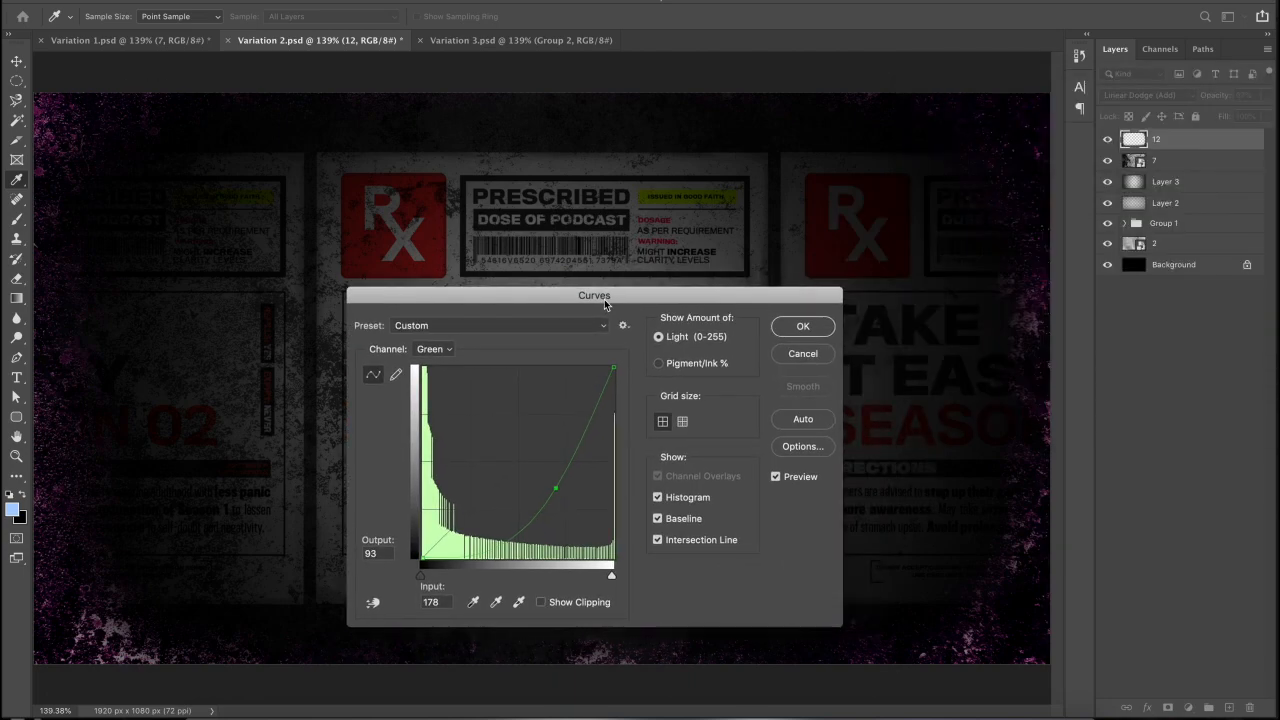
{"action": "left_click", "coordinate": [802, 355]}
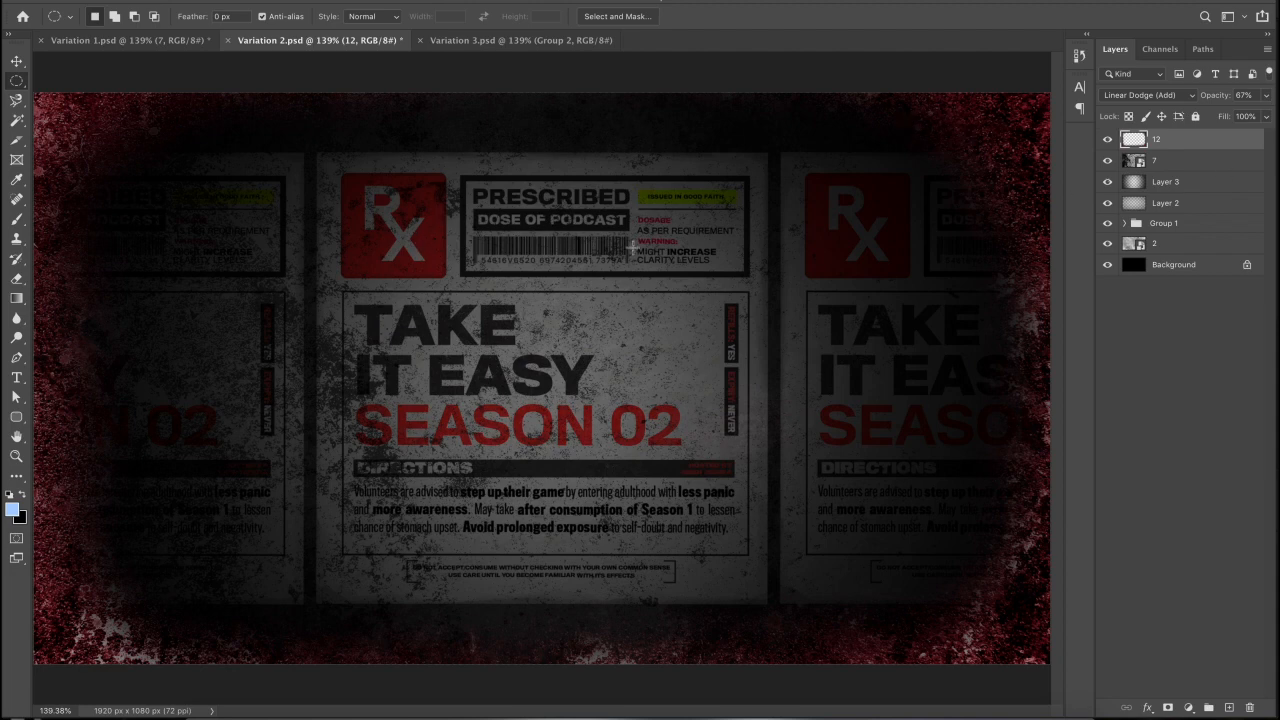
{"action": "key", "text": "ctrl+1"}
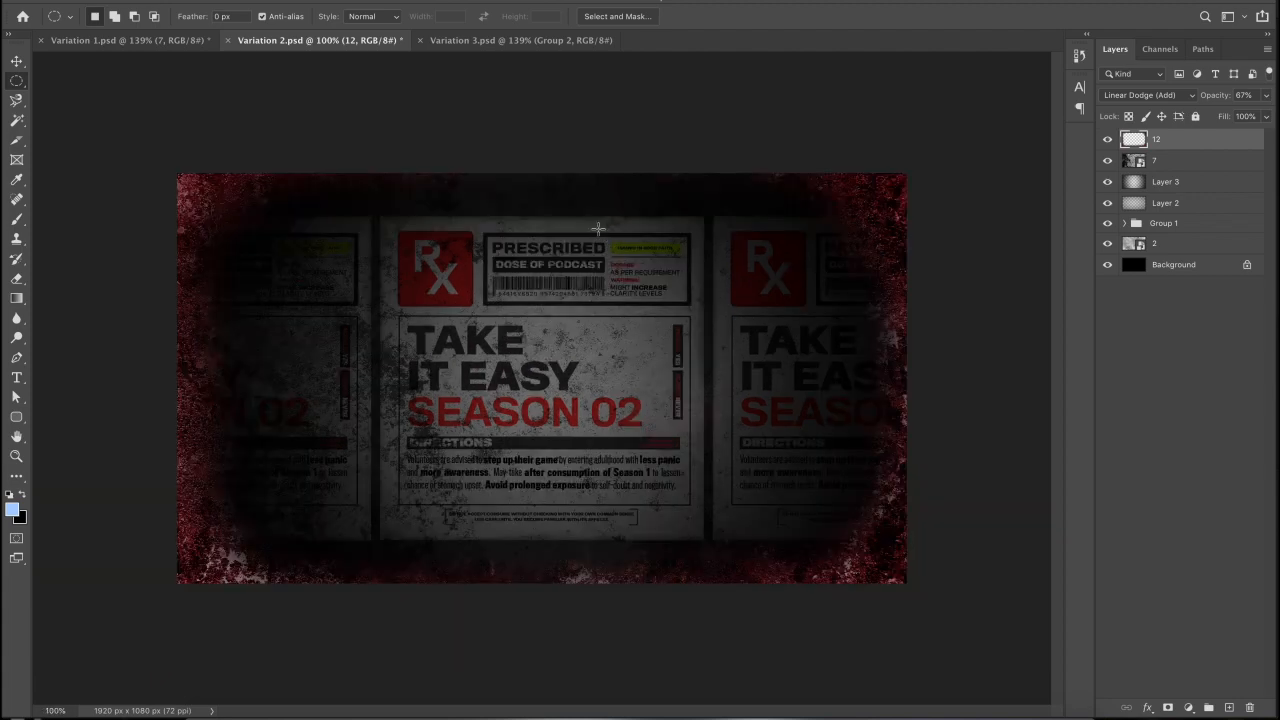
- In Variation 3.psd, hide the NEW SEASON title group and the grunge overlay layers
{"action": "left_click", "coordinate": [481, 42]}
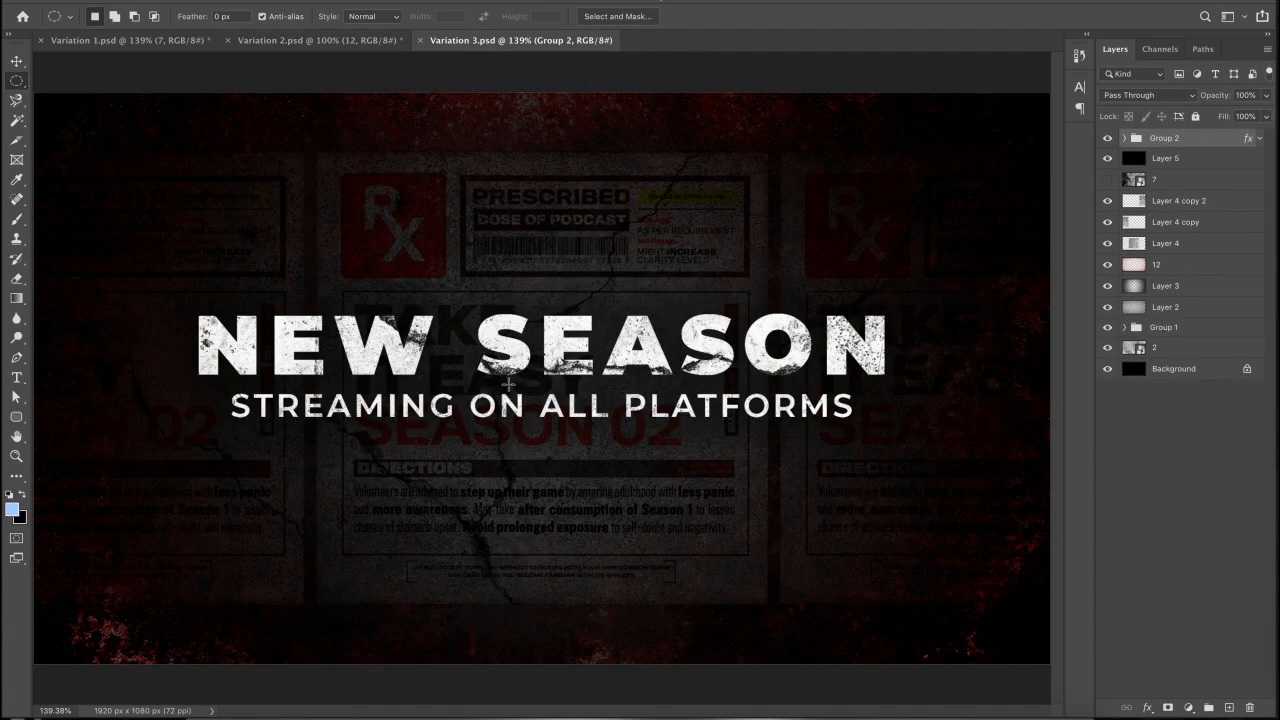
{"action": "left_click", "coordinate": [1107, 138]}
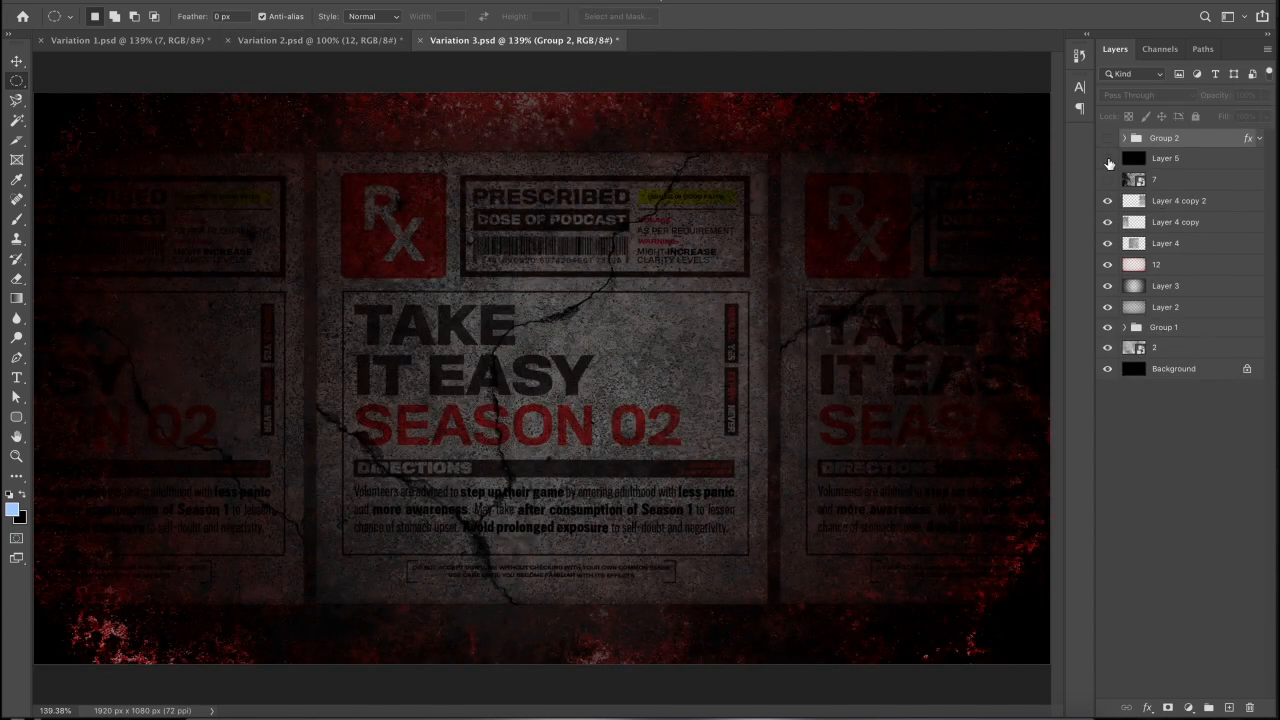
{"action": "left_click_drag", "start_coordinate": [1107, 201], "coordinate": [1108, 300]}
{"action": "left_click", "coordinate": [1108, 308]}
{"action": "left_click", "coordinate": [1108, 308]}
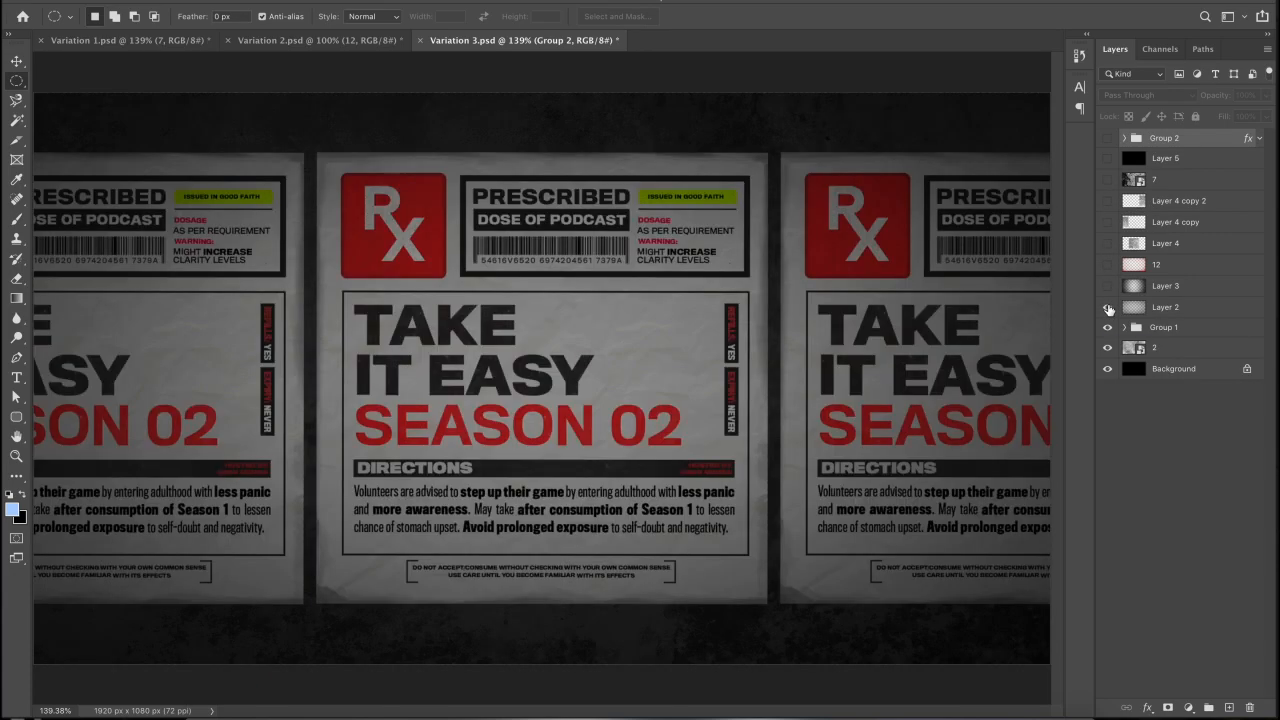
- Open a Finder window on the Products folder
{"action": "left_click", "coordinate": [207, 710]}
{"action": "left_click", "coordinate": [400, 177]}
{"action": "left_click", "coordinate": [417, 200]}
{"action": "left_click", "coordinate": [417, 215]}
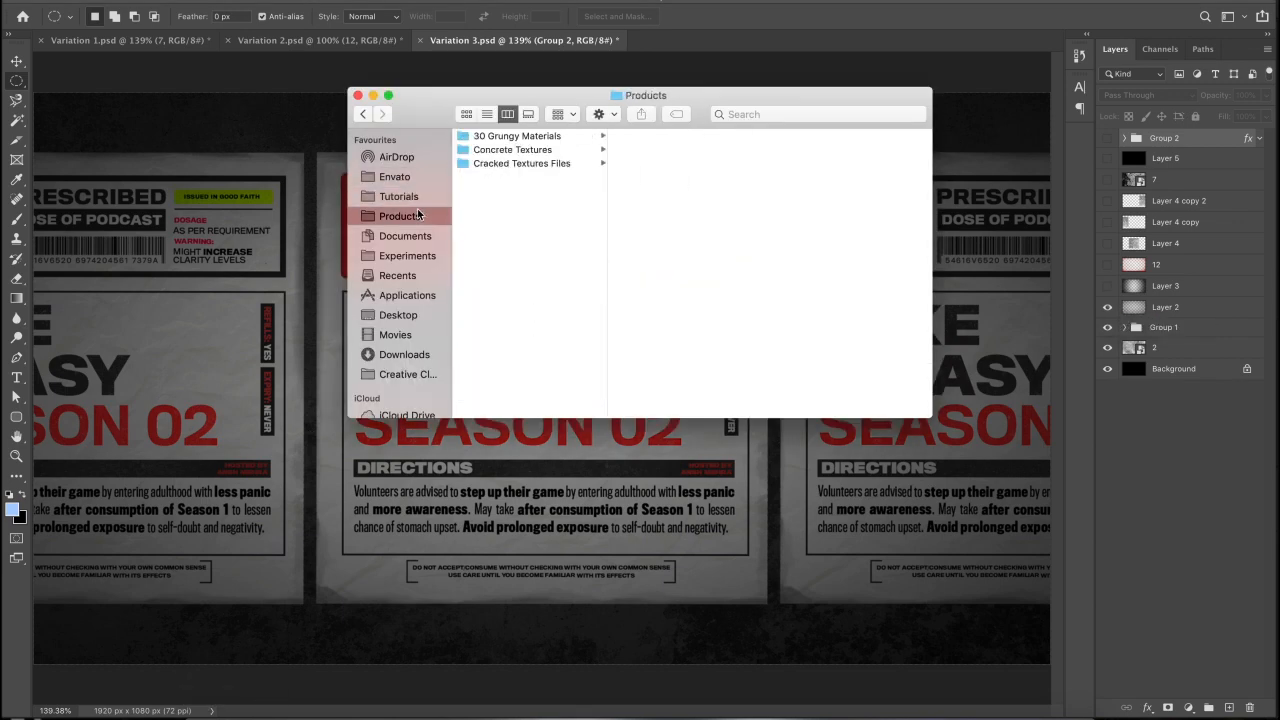
- Preview 3.jpg, 4.jpg and 5.jpg in 30 Grungy Materials > Greys, then open Concrete Textures
{"action": "left_click", "coordinate": [540, 139]}
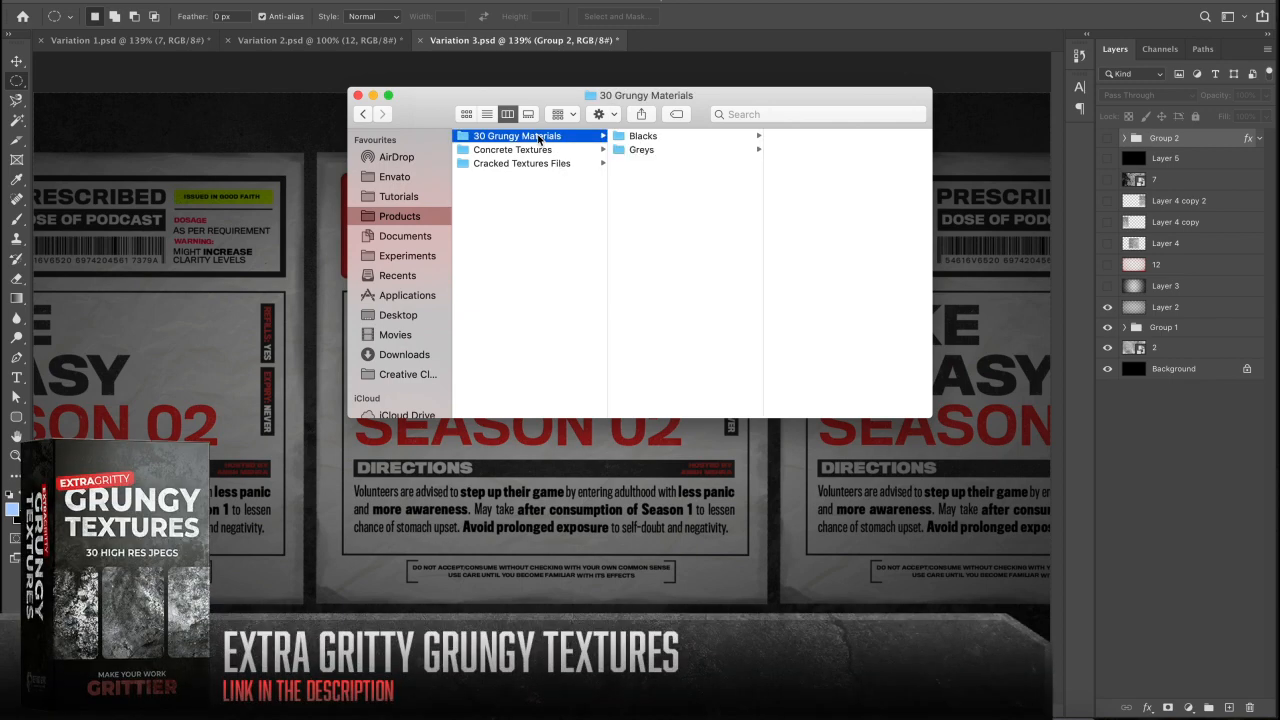
{"action": "left_click", "coordinate": [643, 137]}
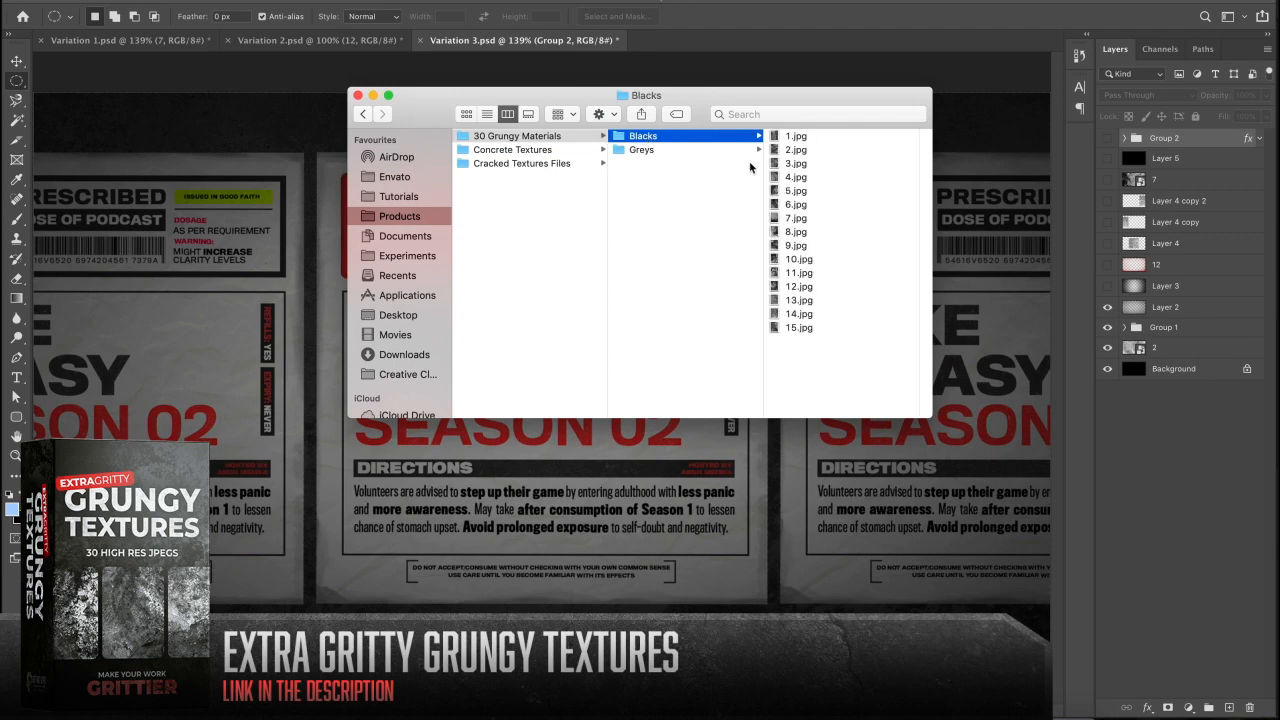
{"action": "left_click", "coordinate": [662, 150]}
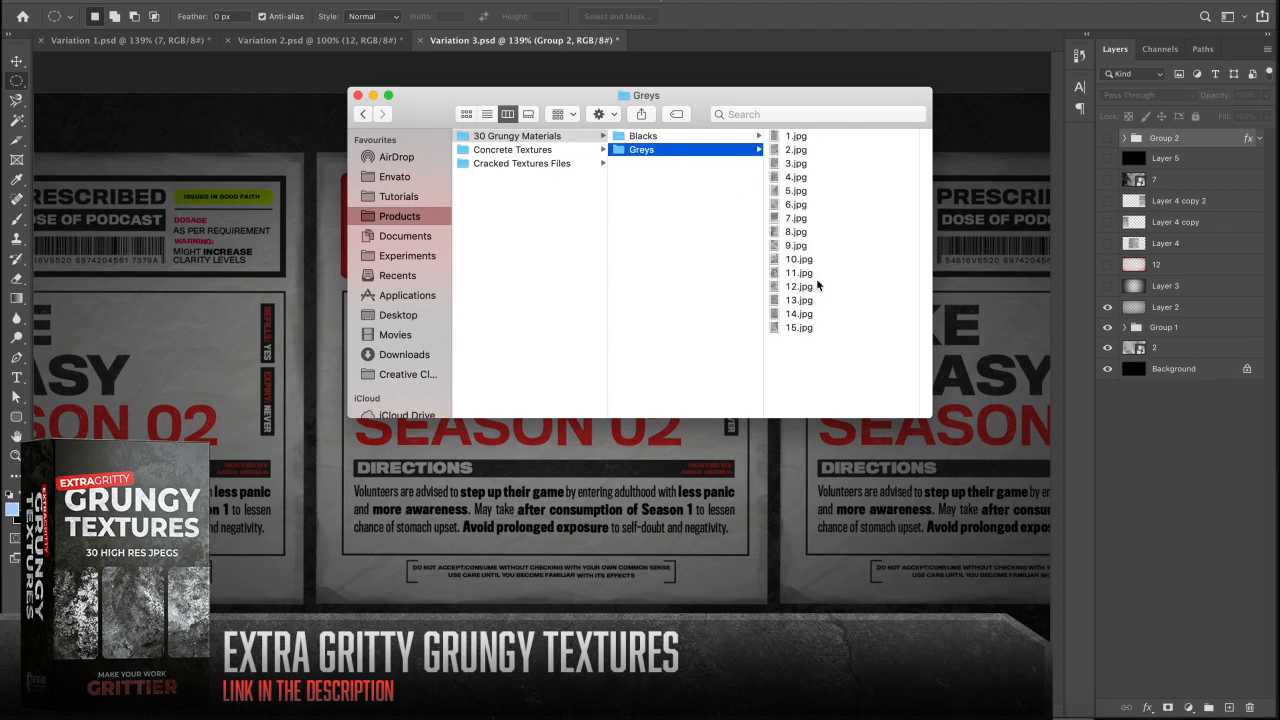
{"action": "left_click", "coordinate": [797, 163]}
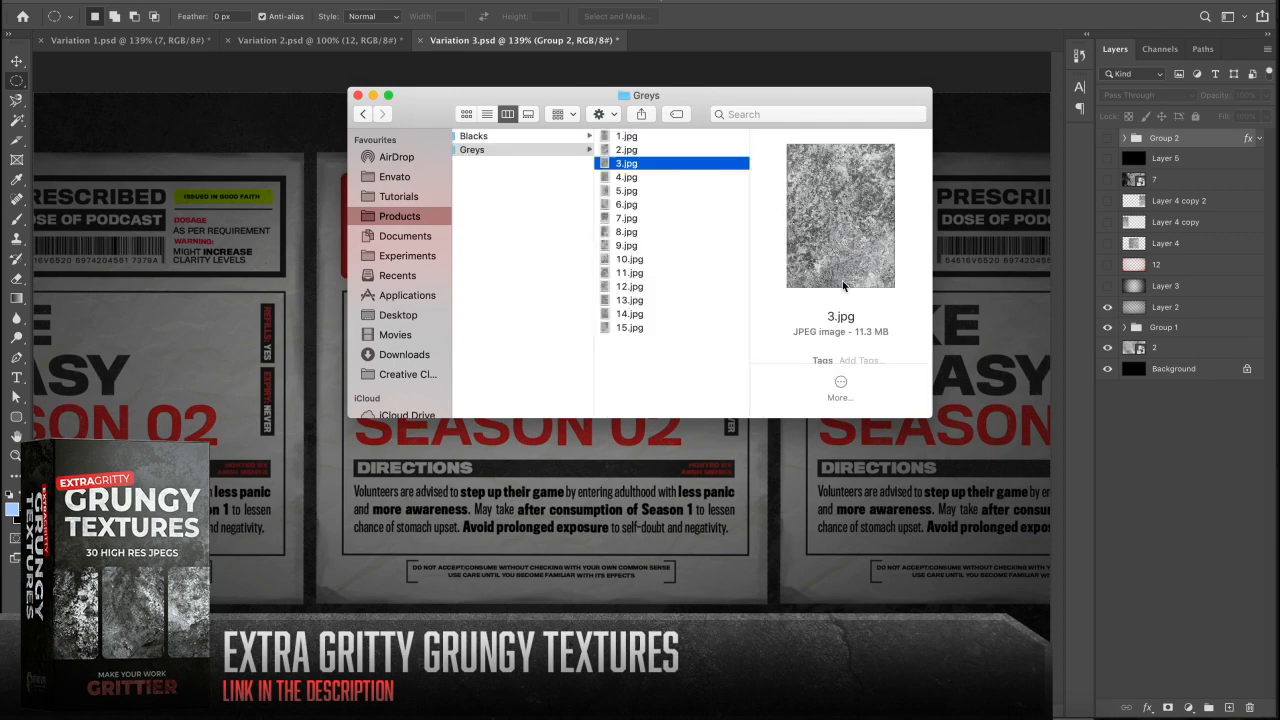
{"action": "left_click_drag", "start_coordinate": [929, 415], "coordinate": [1020, 606]}
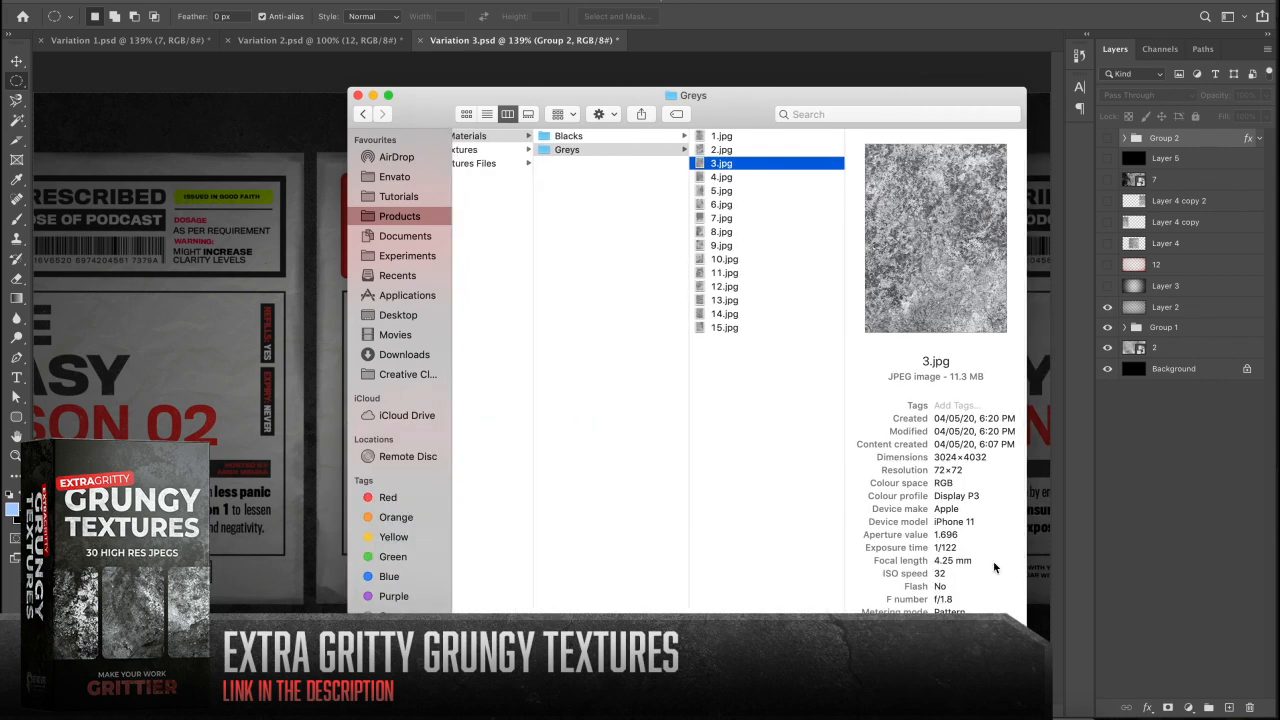
{"action": "left_click", "coordinate": [739, 178]}
{"action": "left_click", "coordinate": [733, 194]}
{"action": "scroll", "coordinate": [709, 220], "scroll_direction": "left", "scroll_amount": 3}
{"action": "left_click", "coordinate": [552, 151]}
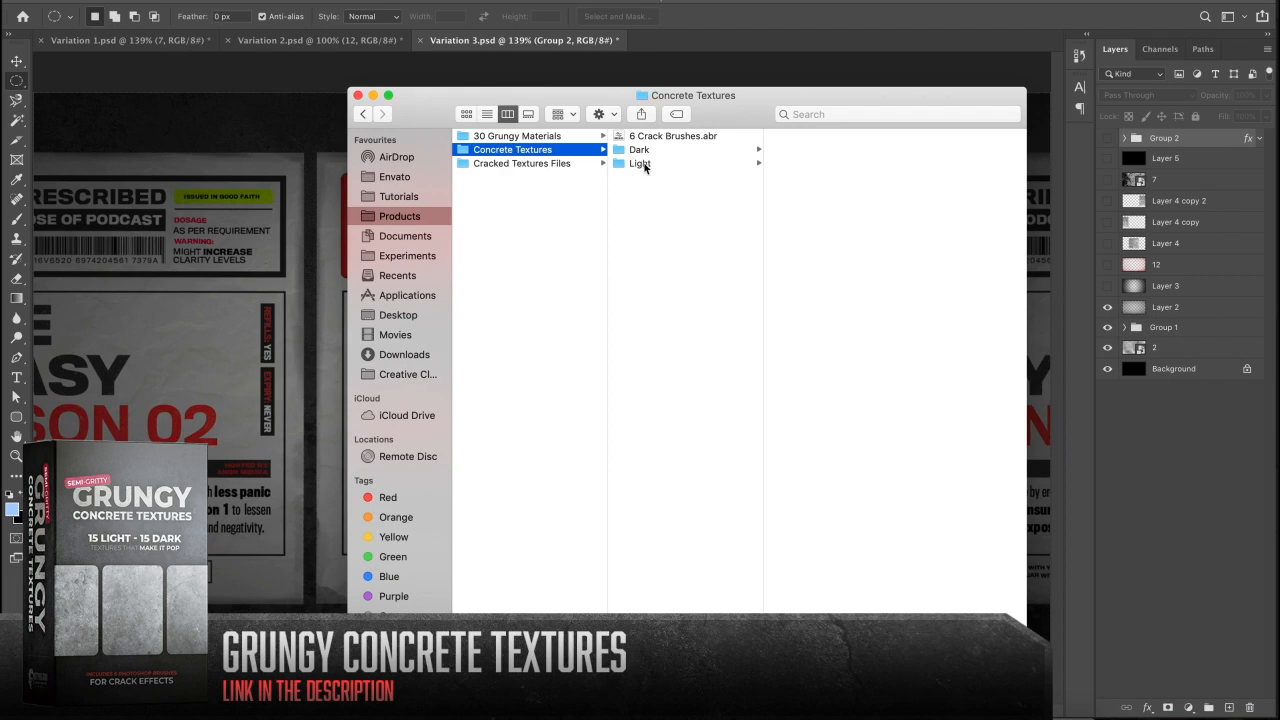
- Preview the Dark concrete textures D2–D9, then open the Cracked Textures Files folder
{"action": "left_click", "coordinate": [644, 165]}
{"action": "left_click", "coordinate": [664, 140]}
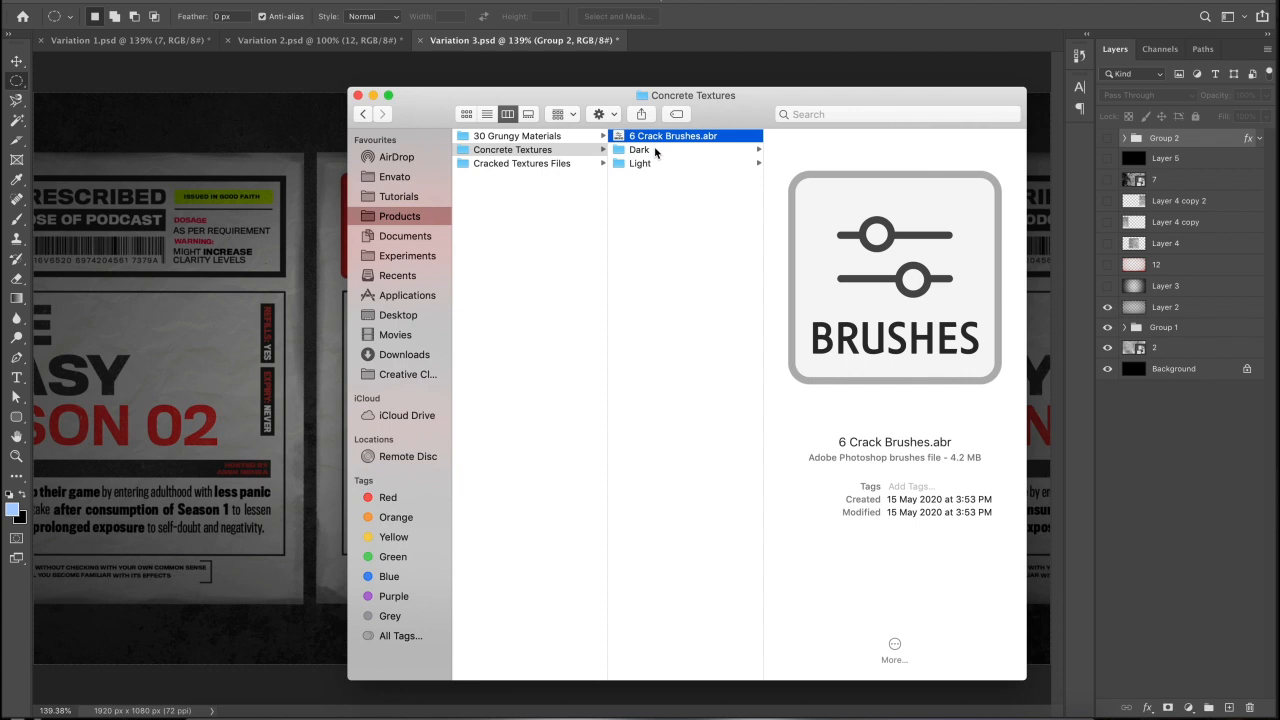
{"action": "left_click", "coordinate": [655, 150]}
{"action": "left_click", "coordinate": [778, 150]}
{"action": "left_click", "coordinate": [787, 178]}
{"action": "left_click", "coordinate": [768, 192]}
{"action": "left_click", "coordinate": [757, 206]}
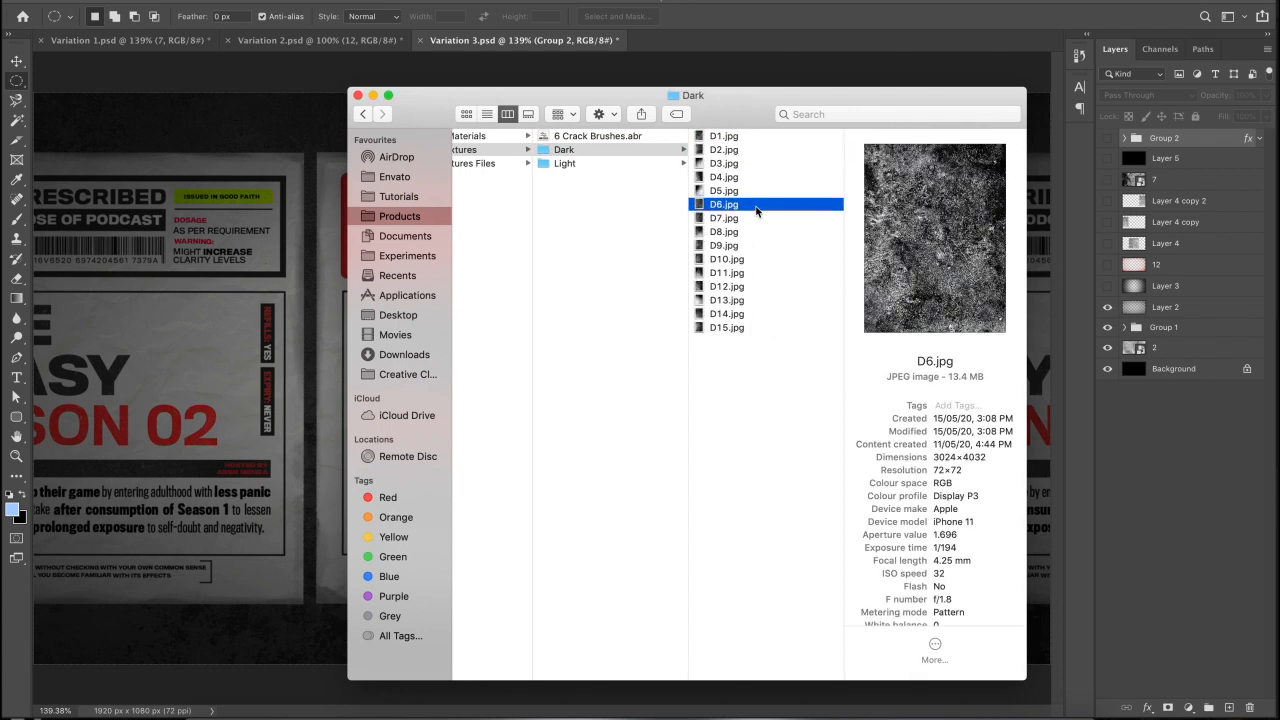
{"action": "left_click", "coordinate": [751, 219]}
{"action": "left_click", "coordinate": [746, 233]}
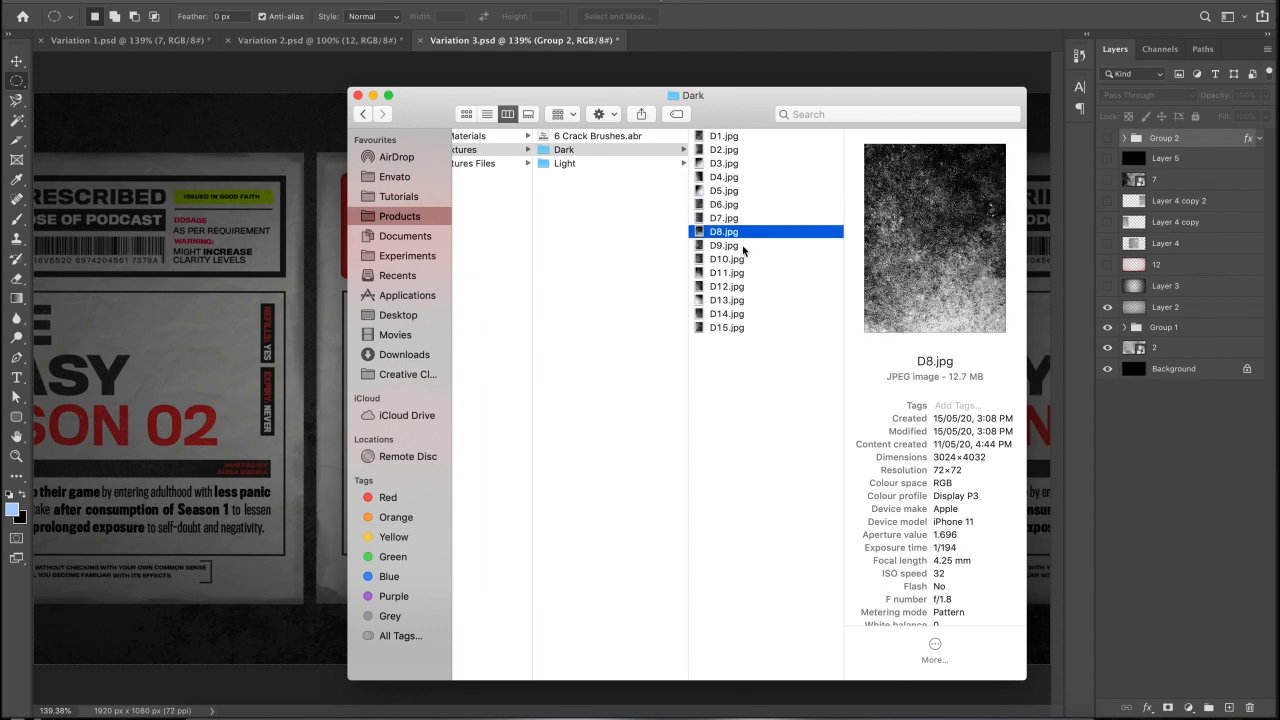
{"action": "left_click", "coordinate": [743, 248]}
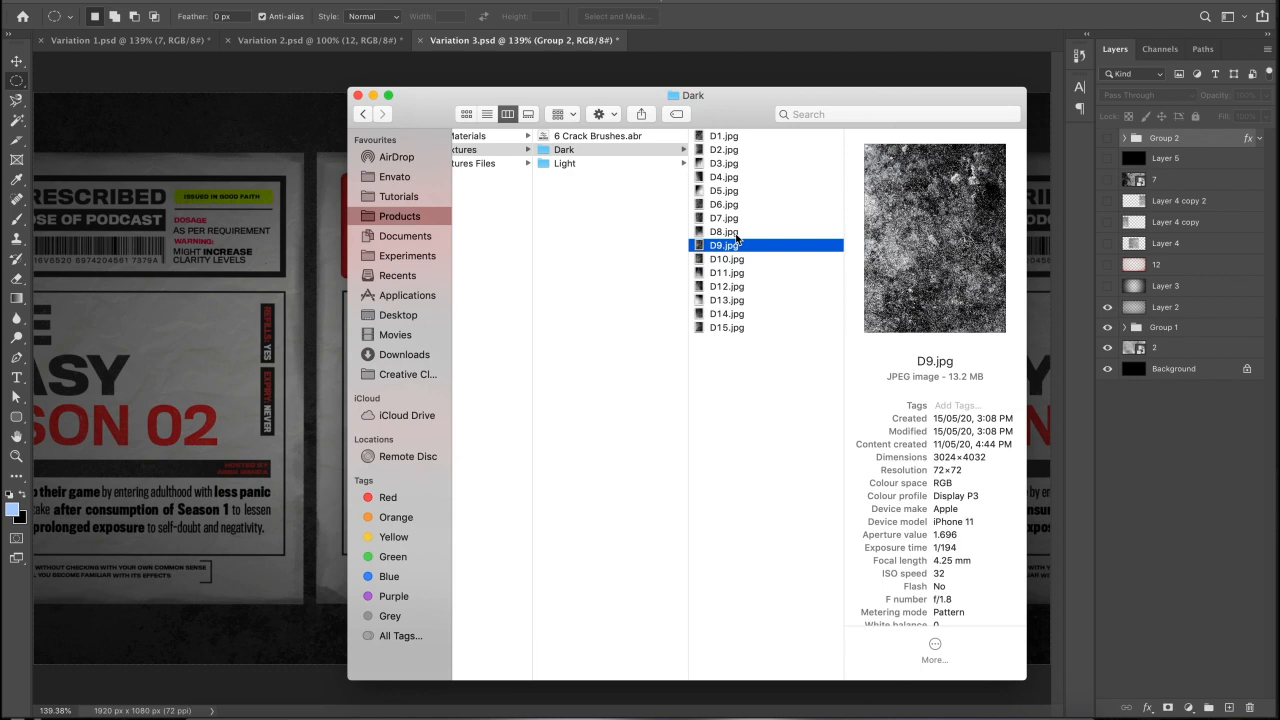
{"action": "scroll", "coordinate": [735, 240], "scroll_direction": "left", "scroll_amount": 2}
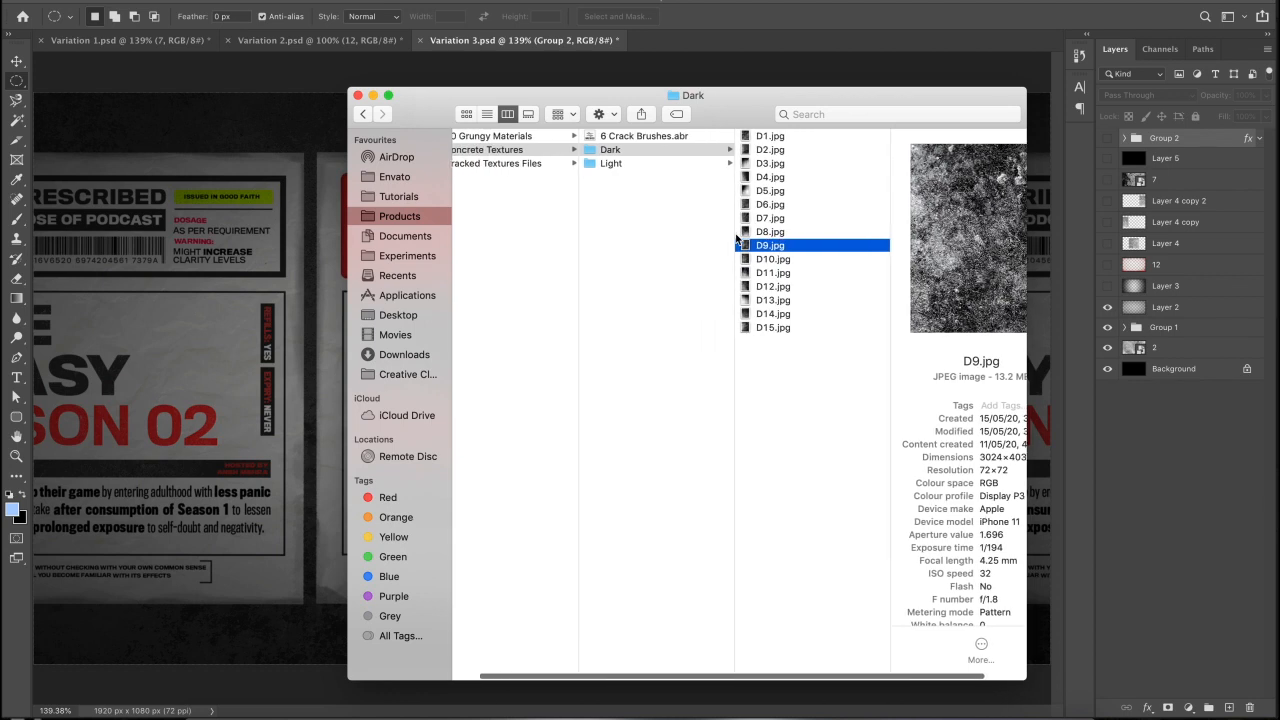
{"action": "left_click", "coordinate": [501, 163]}
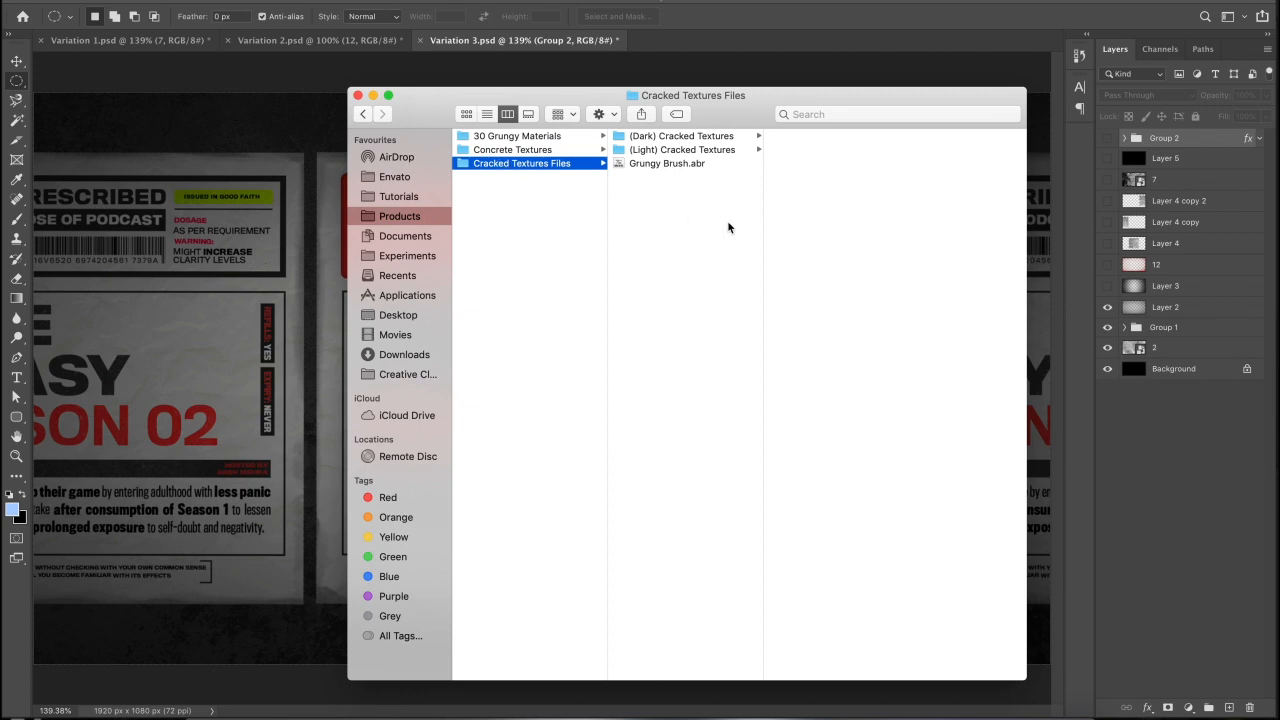
- Open (Light) Cracked Textures and preview textures 8, 10, 12 and 13.jpg
{"action": "left_click", "coordinate": [680, 142]}
{"action": "left_click", "coordinate": [800, 149]}
{"action": "left_click", "coordinate": [640, 150]}
{"action": "left_click", "coordinate": [767, 234]}
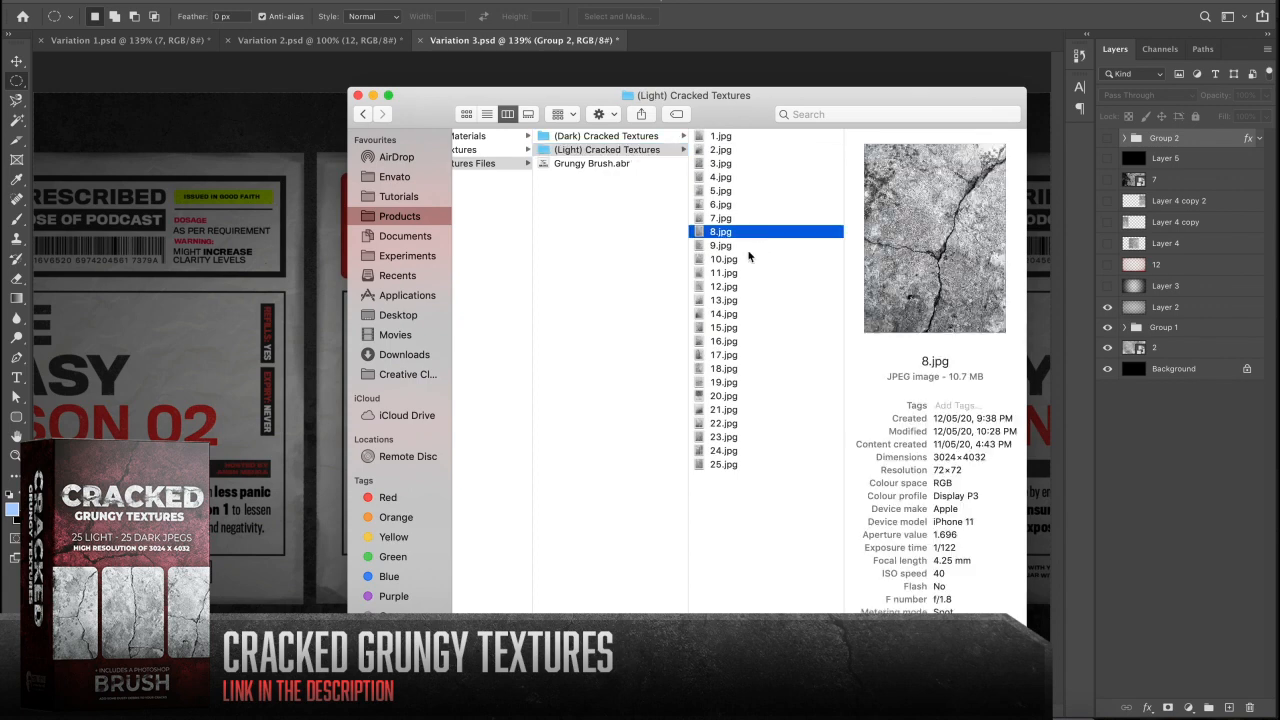
{"action": "left_click", "coordinate": [733, 264]}
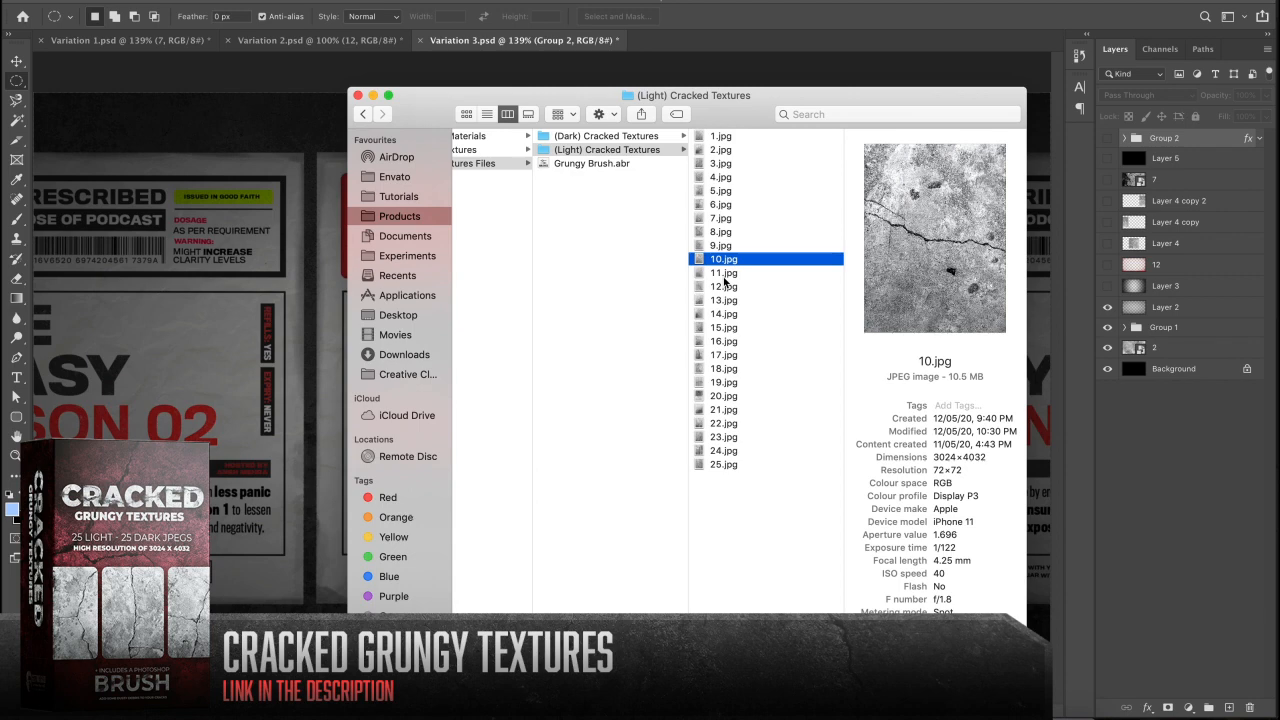
{"action": "left_click", "coordinate": [725, 286]}
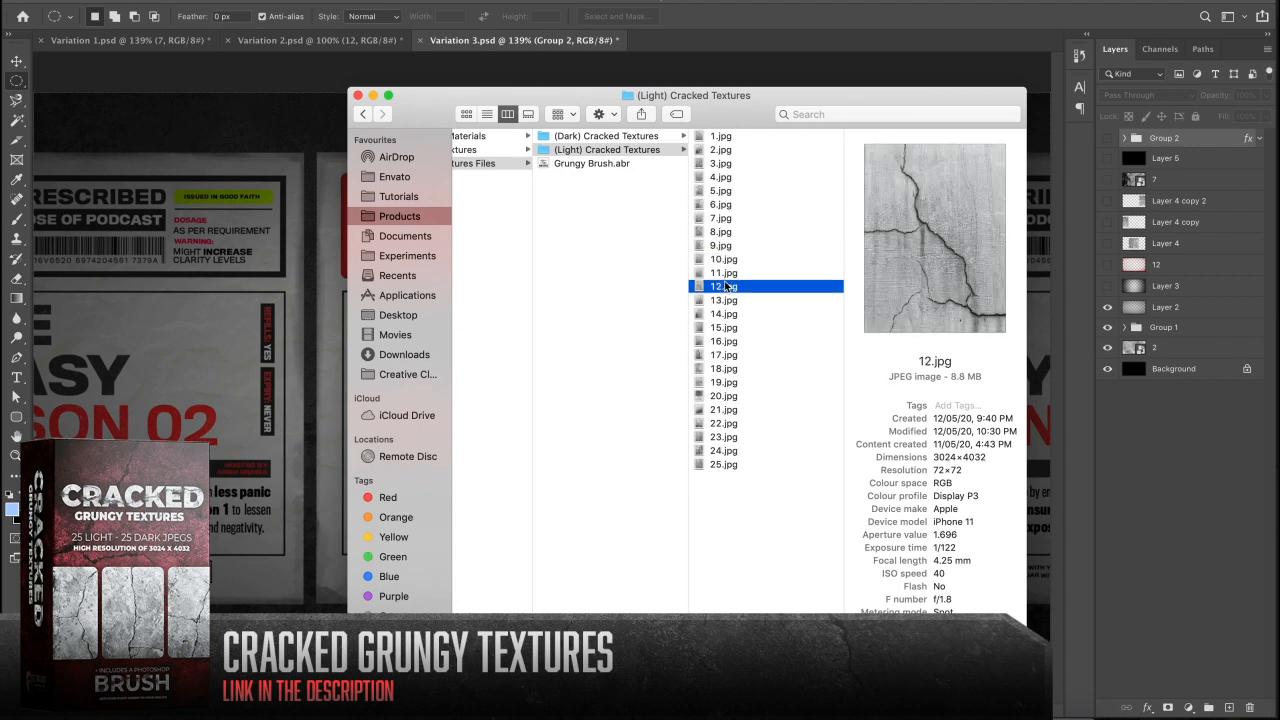
{"action": "left_click", "coordinate": [731, 300]}
{"action": "scroll", "coordinate": [731, 300], "scroll_direction": "left", "scroll_amount": 3}
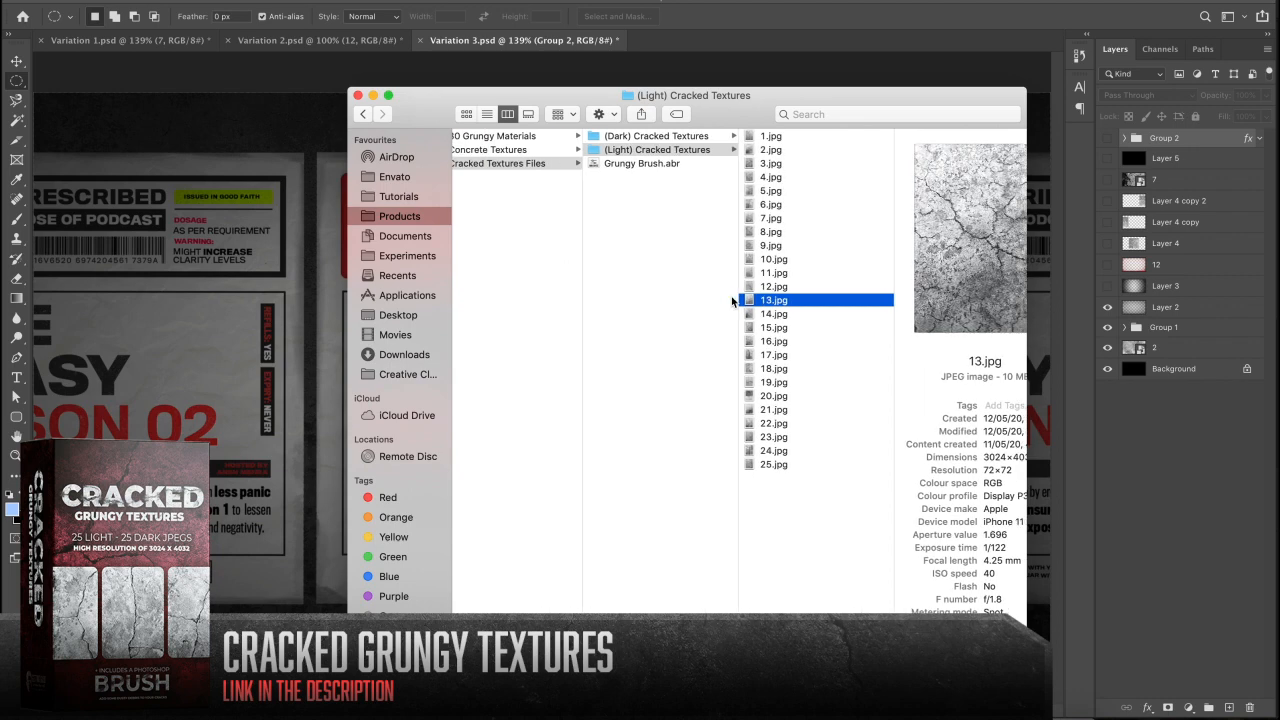
- Preview the light cracked textures 14.jpg through 21.jpg
{"action": "left_click", "coordinate": [748, 314]}
{"action": "left_click", "coordinate": [752, 328]}
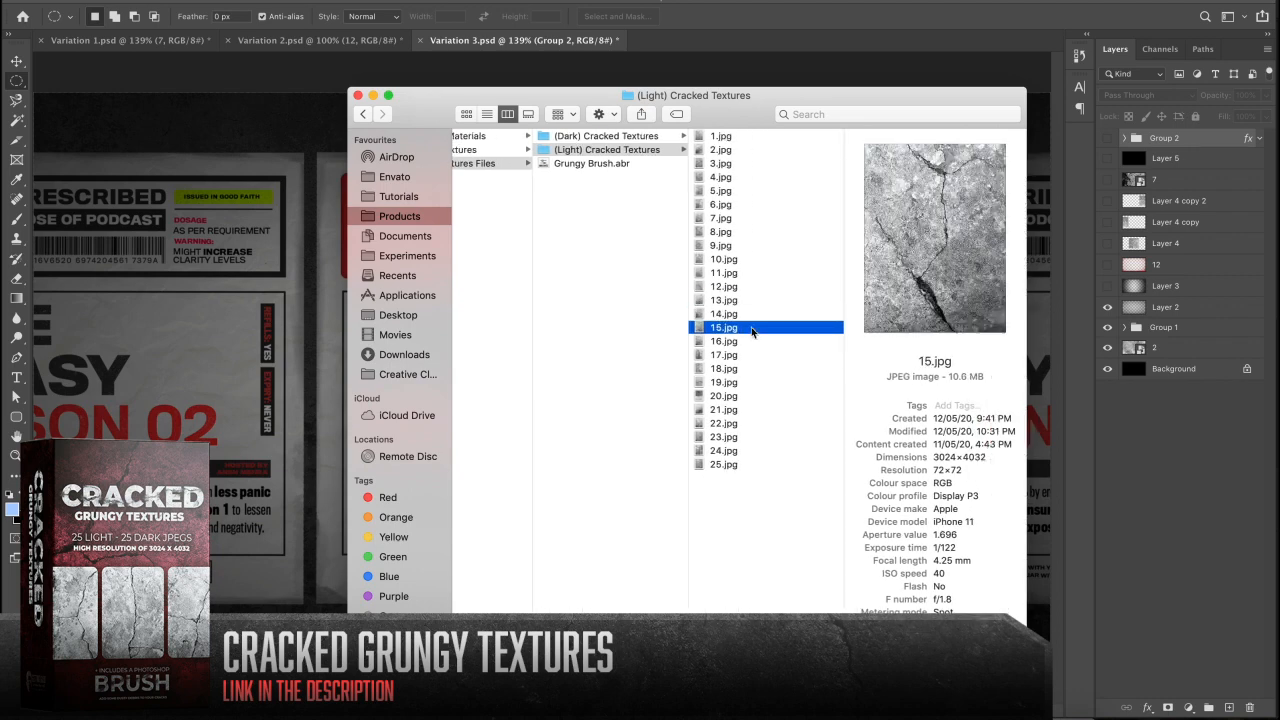
{"action": "left_click", "coordinate": [750, 341]}
{"action": "left_click", "coordinate": [737, 355]}
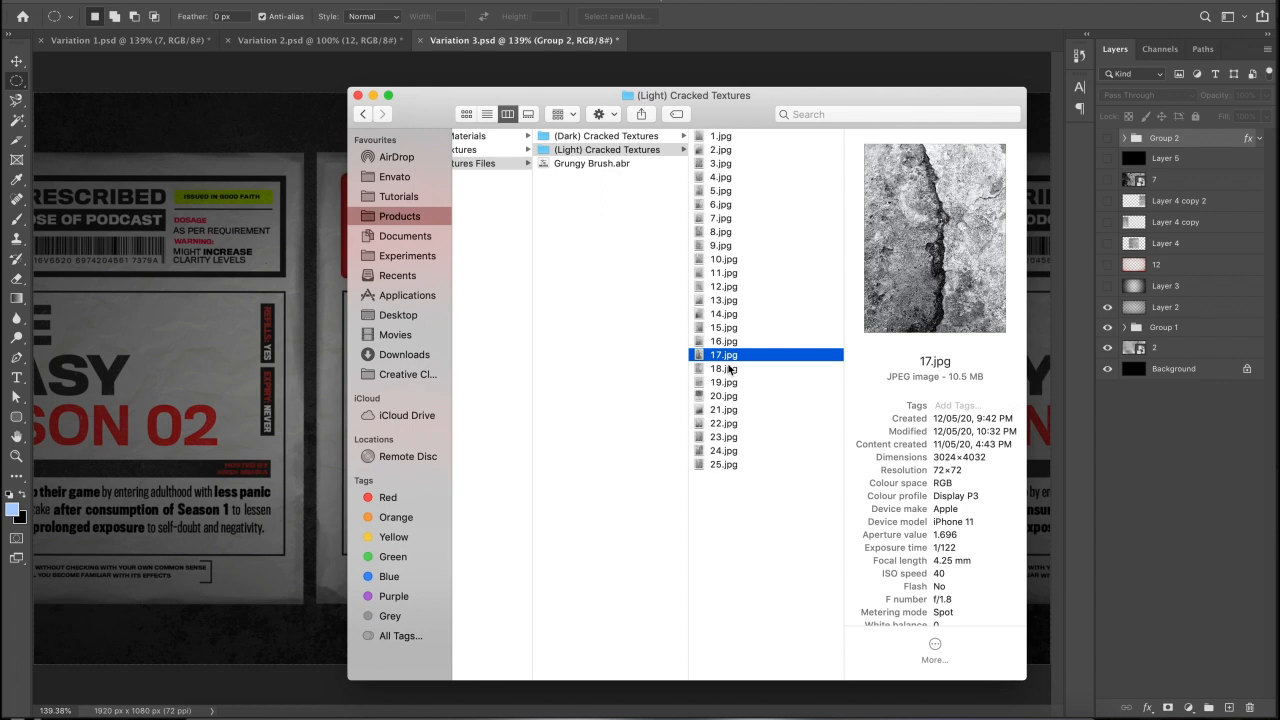
{"action": "left_click", "coordinate": [731, 372]}
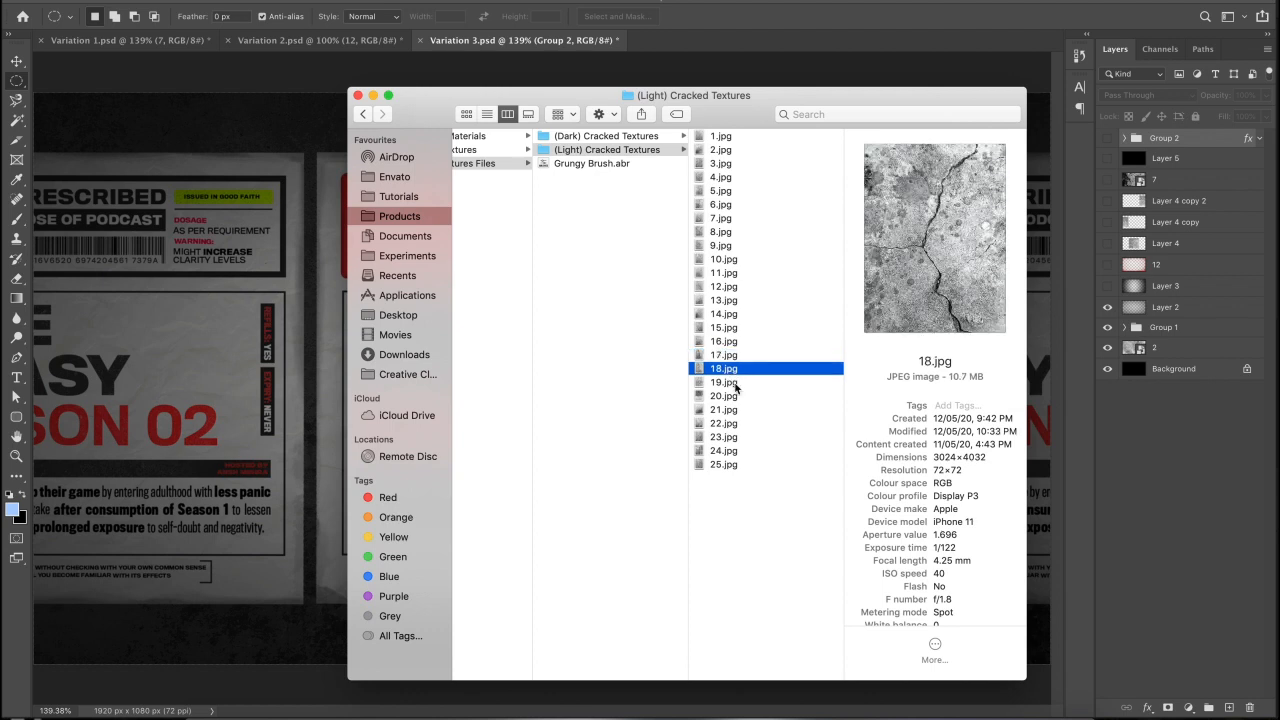
{"action": "left_click", "coordinate": [727, 382]}
{"action": "left_click", "coordinate": [730, 396]}
{"action": "left_click", "coordinate": [729, 409]}
- Compare 17, 15 and 14.jpg, then drag 15.jpg onto the Variation 3 canvas
{"action": "left_click", "coordinate": [729, 355]}
{"action": "left_click", "coordinate": [733, 327]}
{"action": "left_click", "coordinate": [730, 315]}
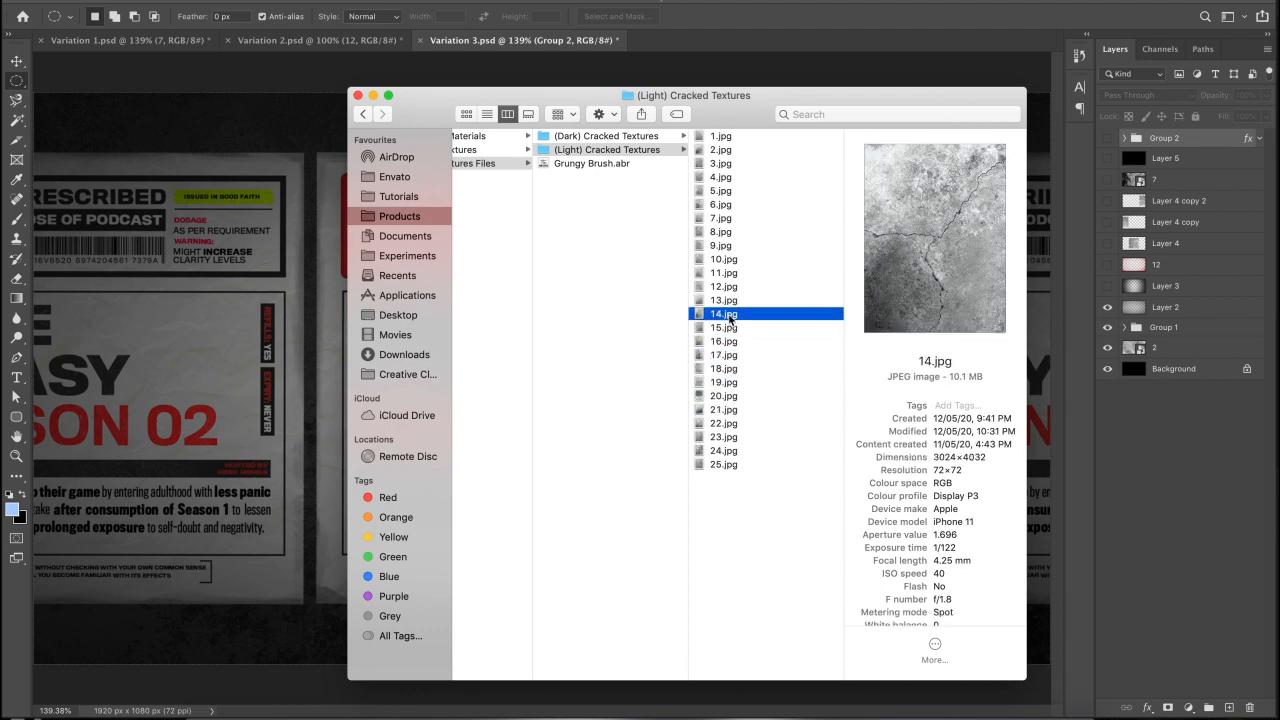
{"action": "left_click", "coordinate": [722, 332]}
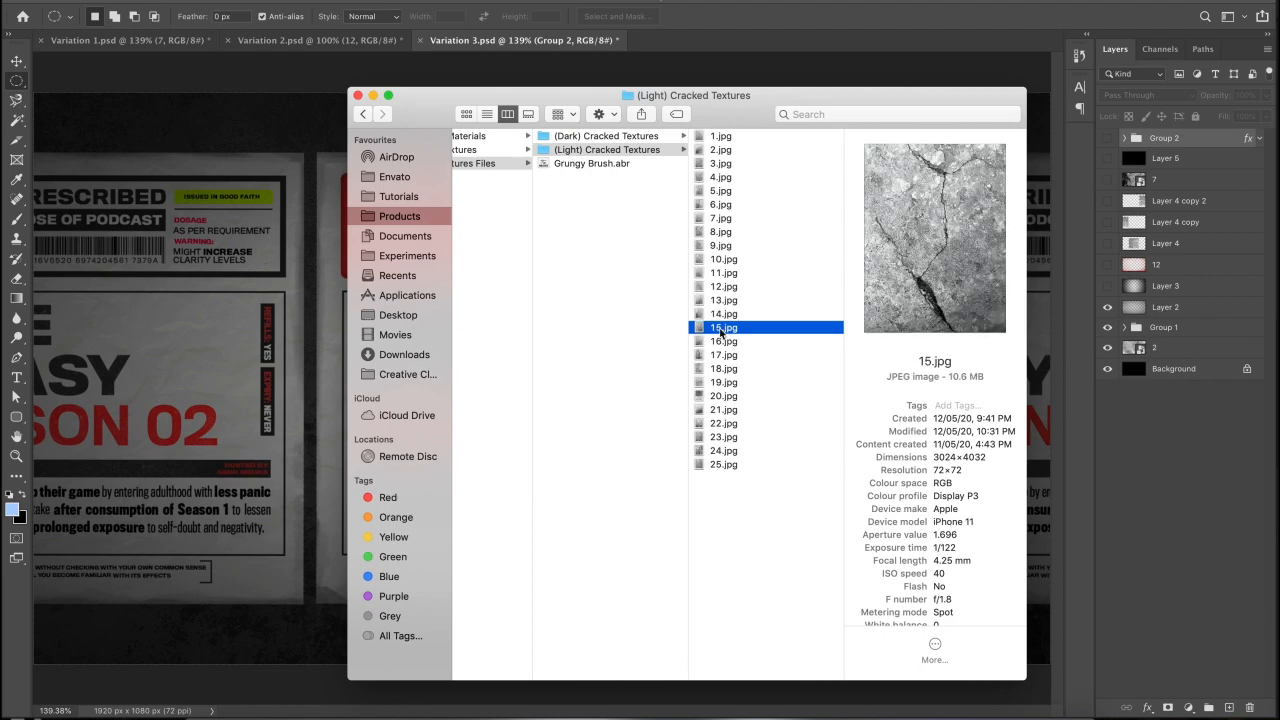
{"action": "left_click", "coordinate": [232, 357]}
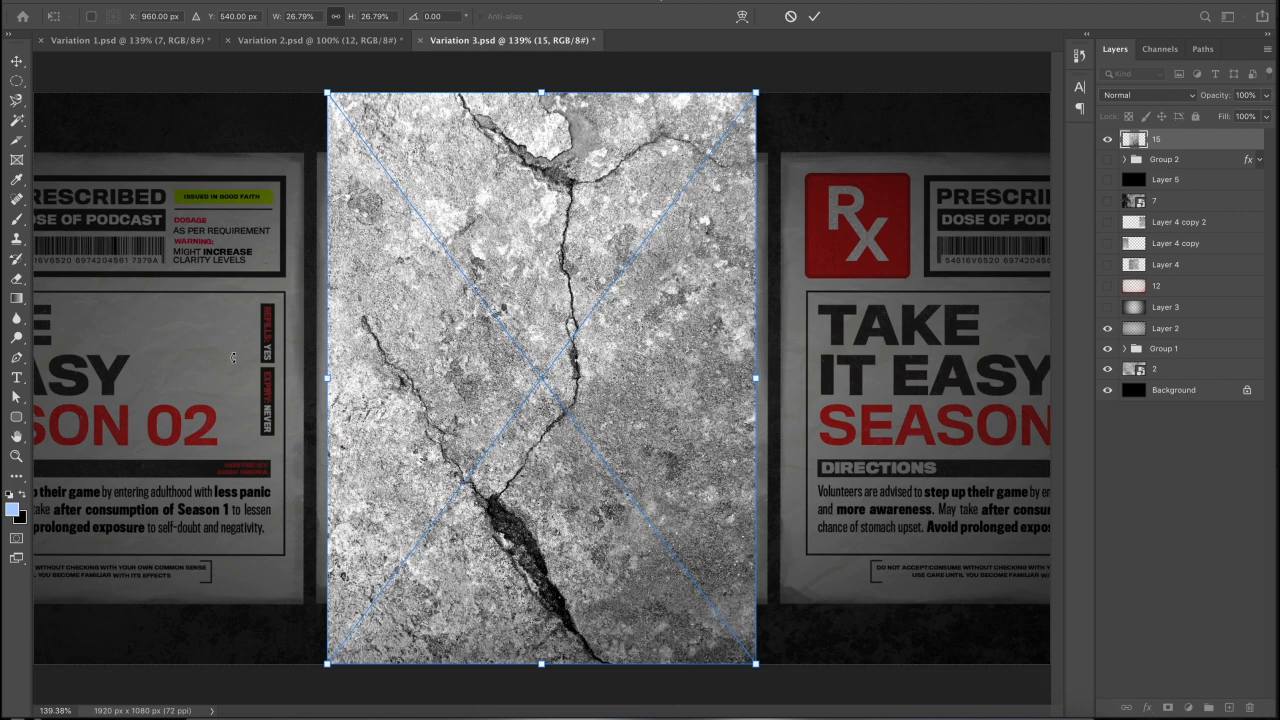
- Commit the placed crack texture and set layer 15's blend mode to Darken
{"action": "key", "text": "Return"}
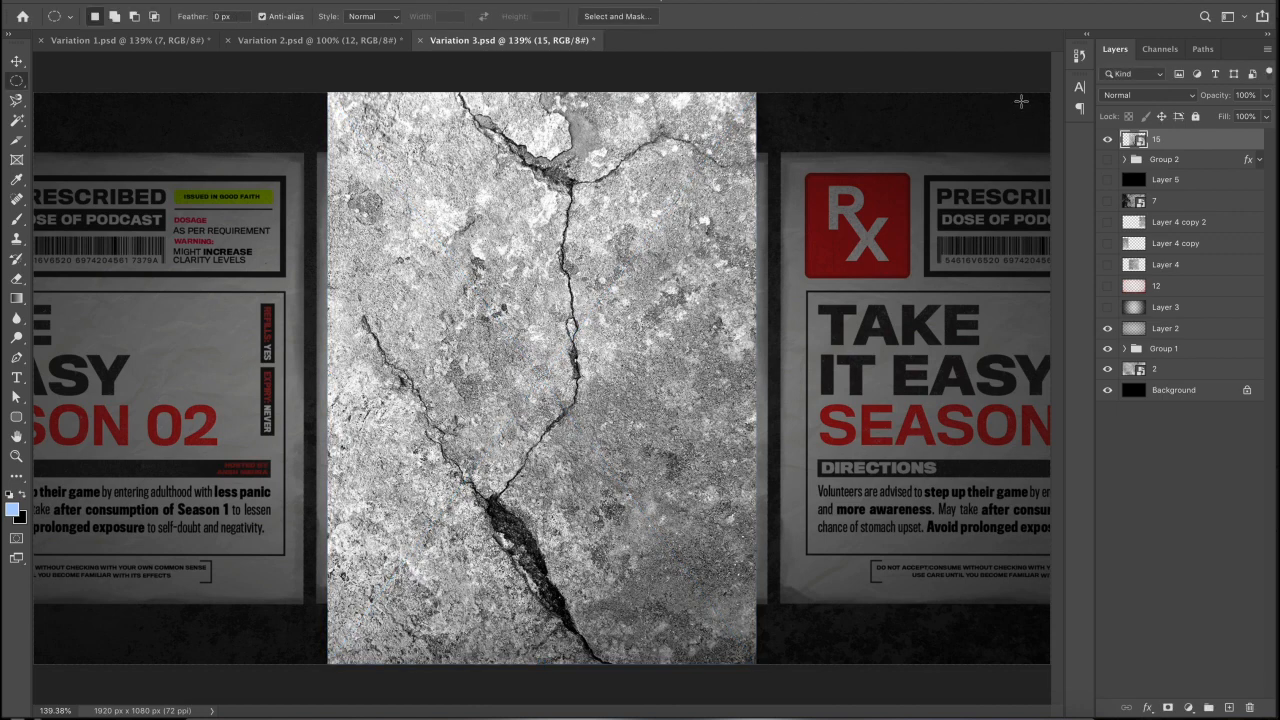
{"action": "left_click", "coordinate": [1115, 96]}
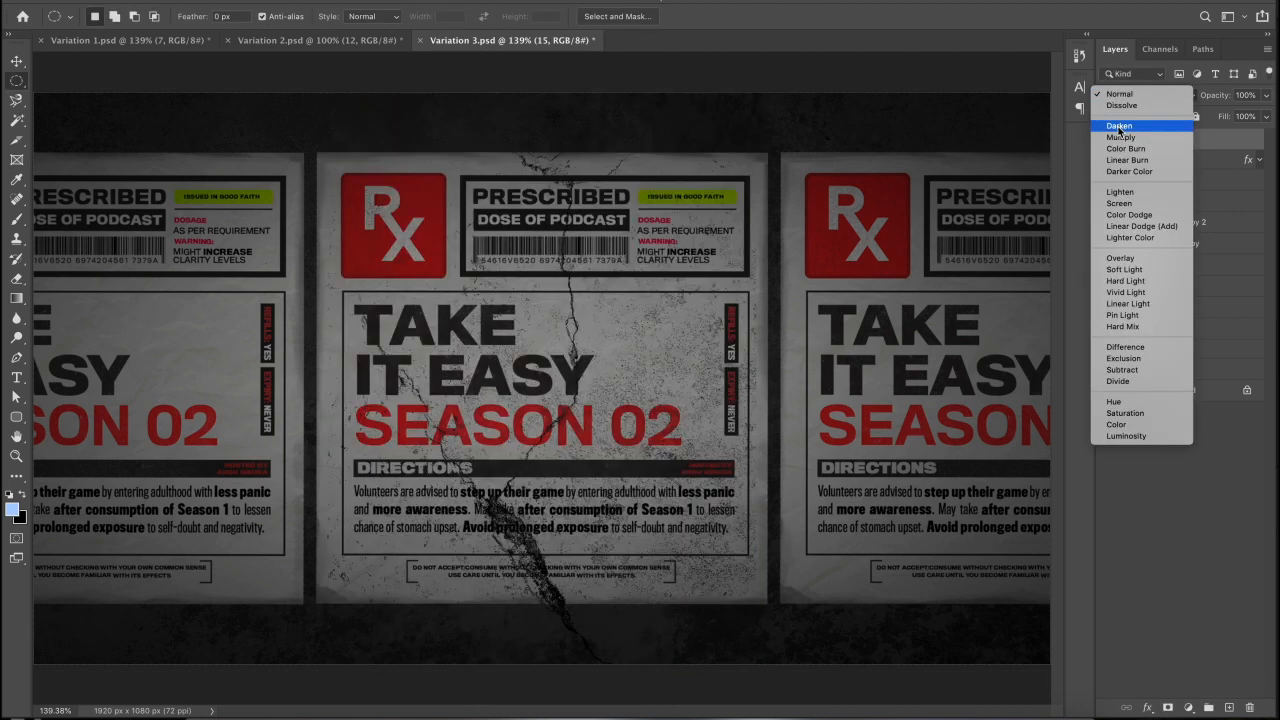
{"action": "left_click", "coordinate": [1119, 127]}
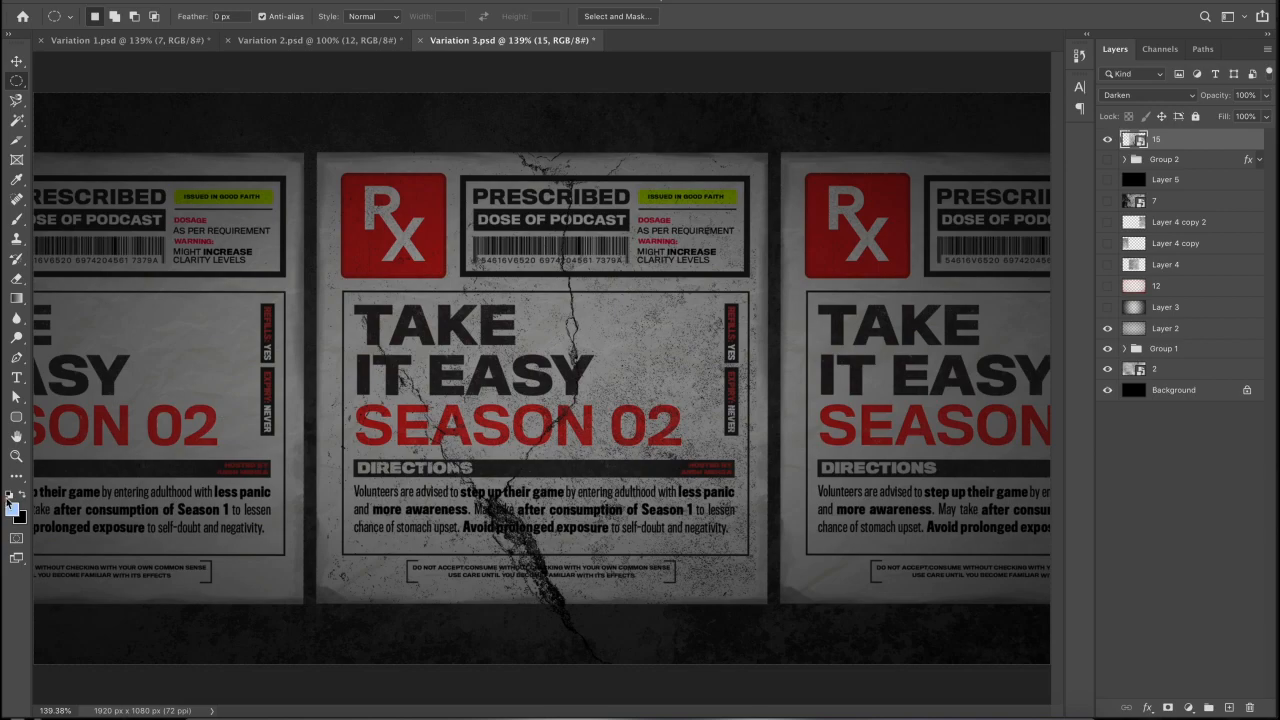
- Inspect the cracks up close, fit the poster back in view, and duplicate the layer as 15 copy
{"action": "left_click", "coordinate": [15, 457]}
{"action": "left_click_drag", "start_coordinate": [481, 530], "coordinate": [481, 530]}
{"action": "scroll", "coordinate": [481, 530], "scroll_direction": "up", "scroll_amount": 12}
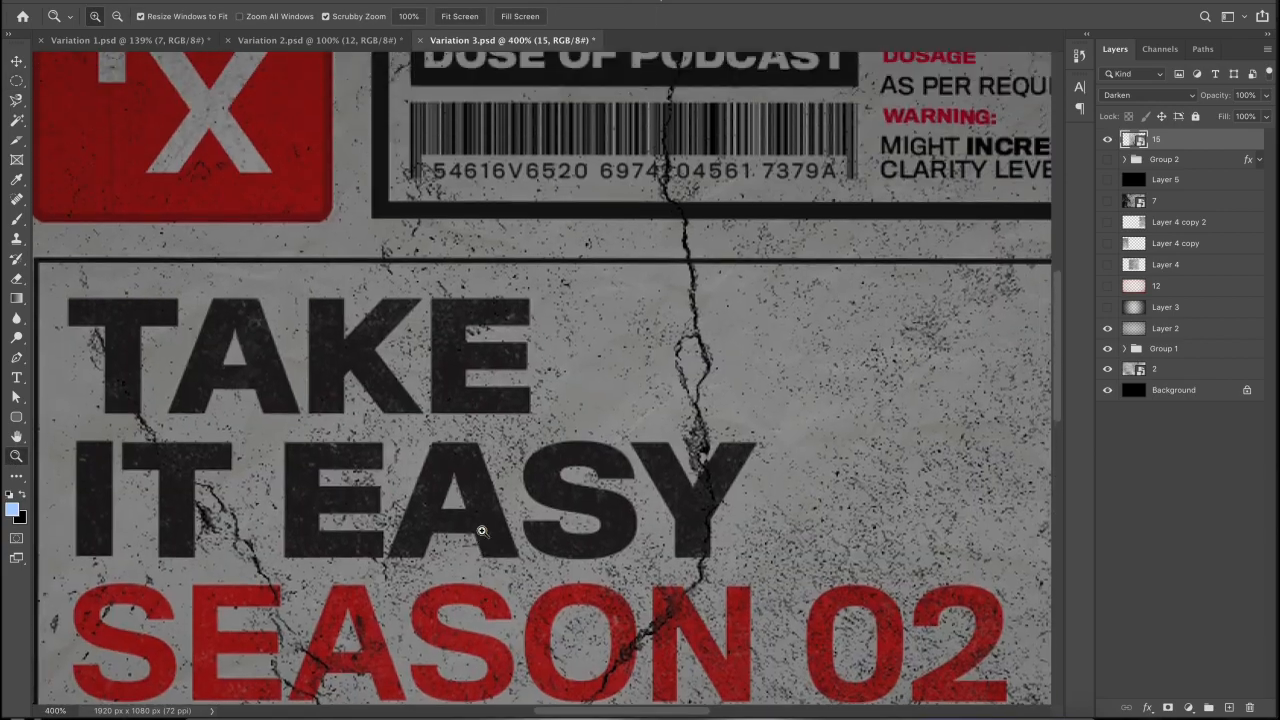
{"action": "scroll", "coordinate": [481, 530], "scroll_direction": "up", "scroll_amount": 3}
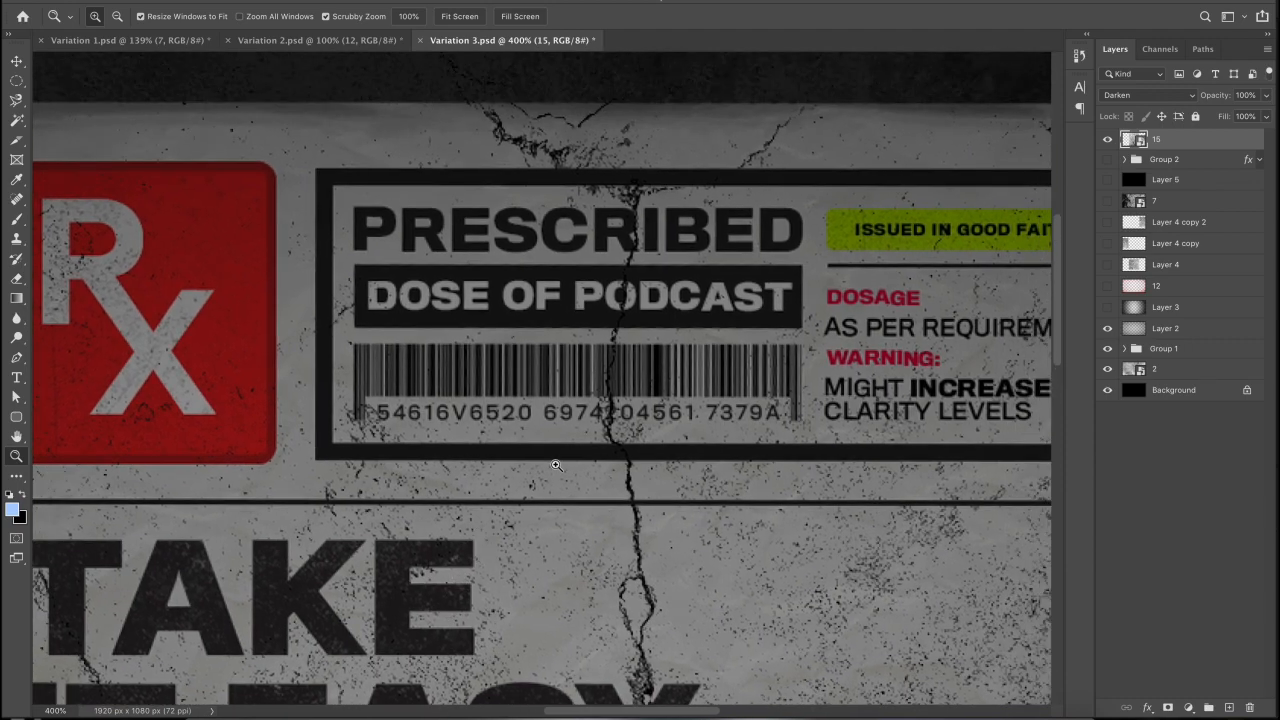
{"action": "key", "text": "super+minus"}
{"action": "key", "text": "super+0"}
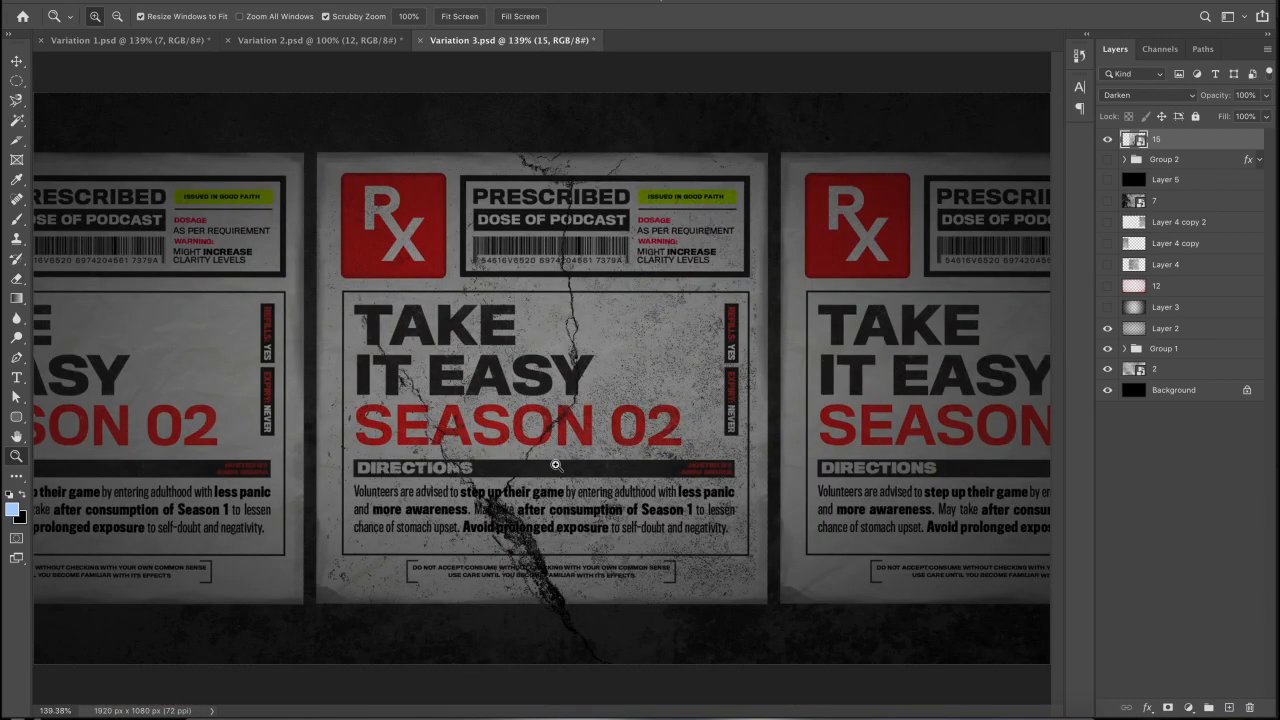
{"action": "key", "text": "super+j"}
- Rotate 15 copy to about 179° and shift it right across the right-hand poster
{"action": "key", "text": "super+t"}
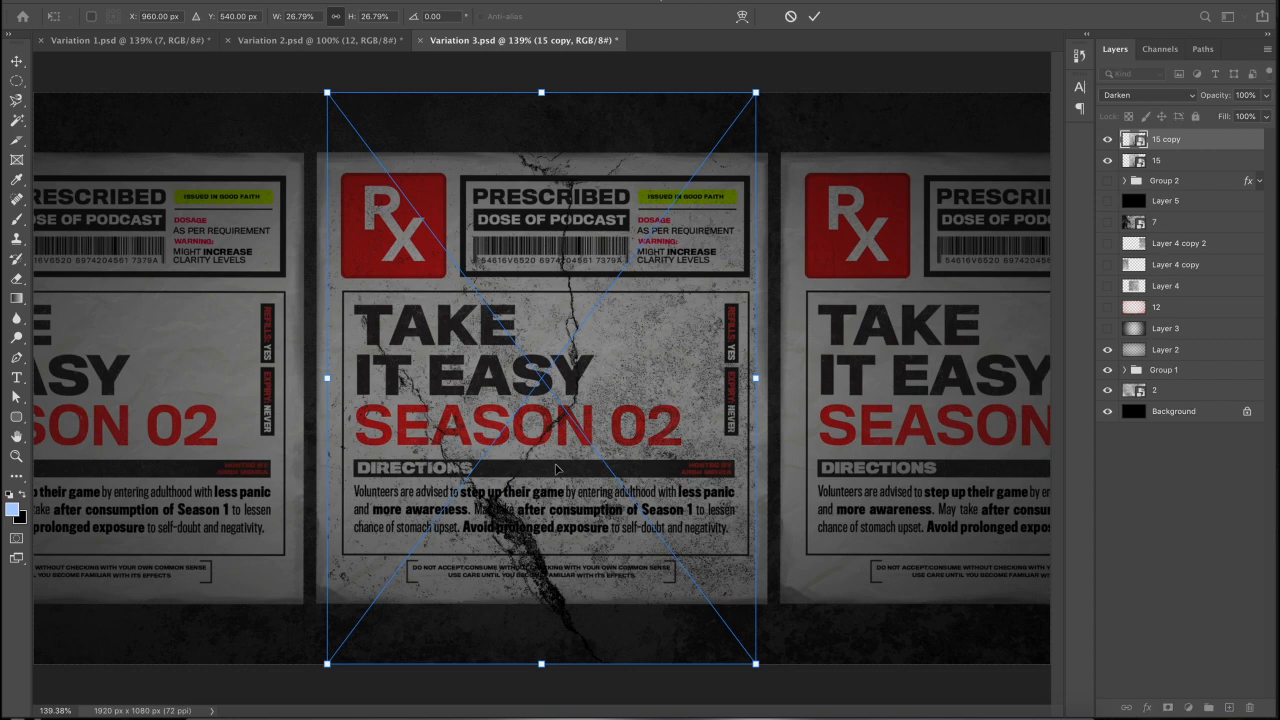
{"action": "left_click_drag", "start_coordinate": [779, 84], "coordinate": [960, 474]}
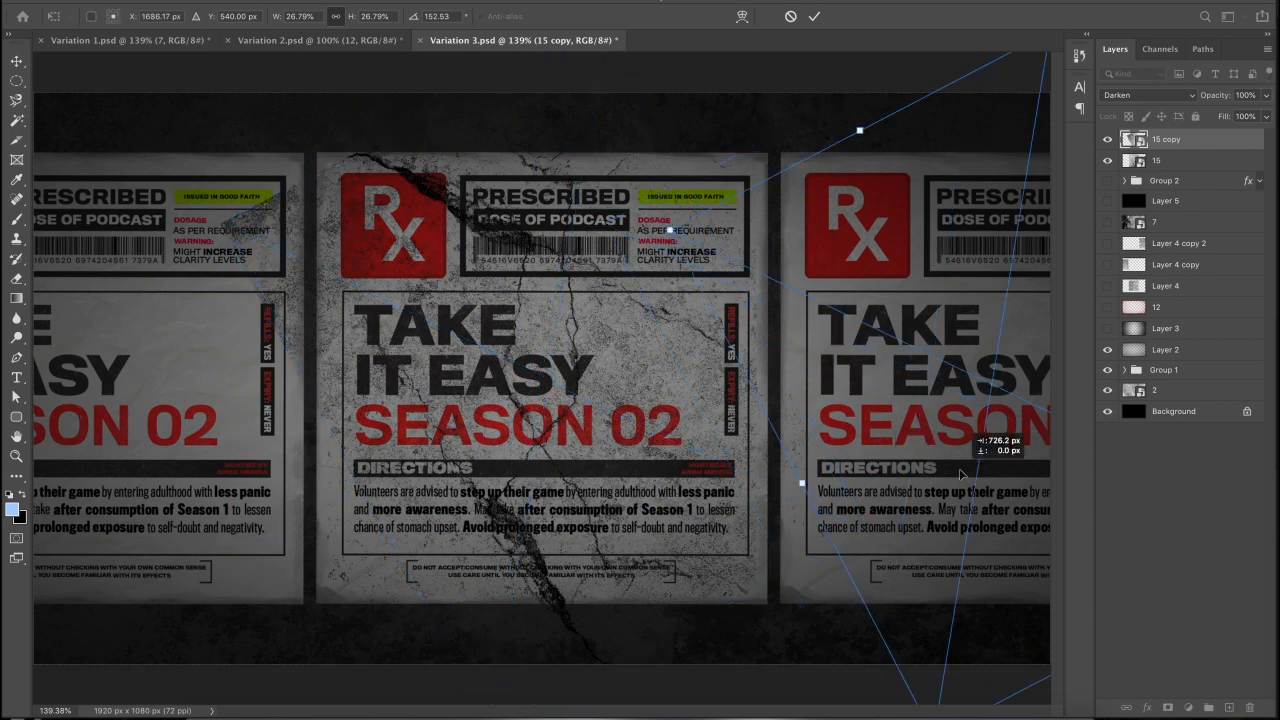
{"action": "left_click_drag", "start_coordinate": [712, 159], "coordinate": [848, 72]}
{"action": "key", "text": "Return"}
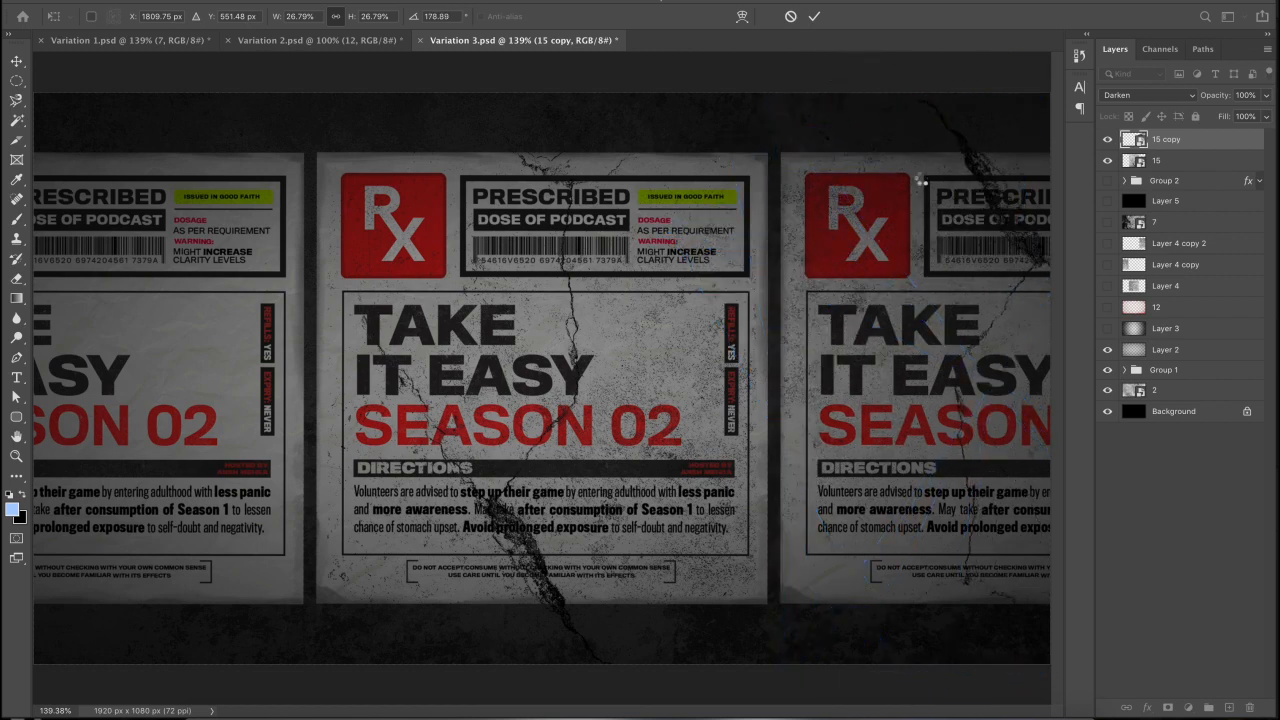
- Zoom in on the right poster's Rx logo, nudge the copied cracks lower, and fit the view
{"action": "key", "text": "z"}
{"action": "left_click", "coordinate": [899, 173]}
{"action": "key", "text": "v"}
{"action": "left_click_drag", "start_coordinate": [899, 173], "coordinate": [909, 251]}
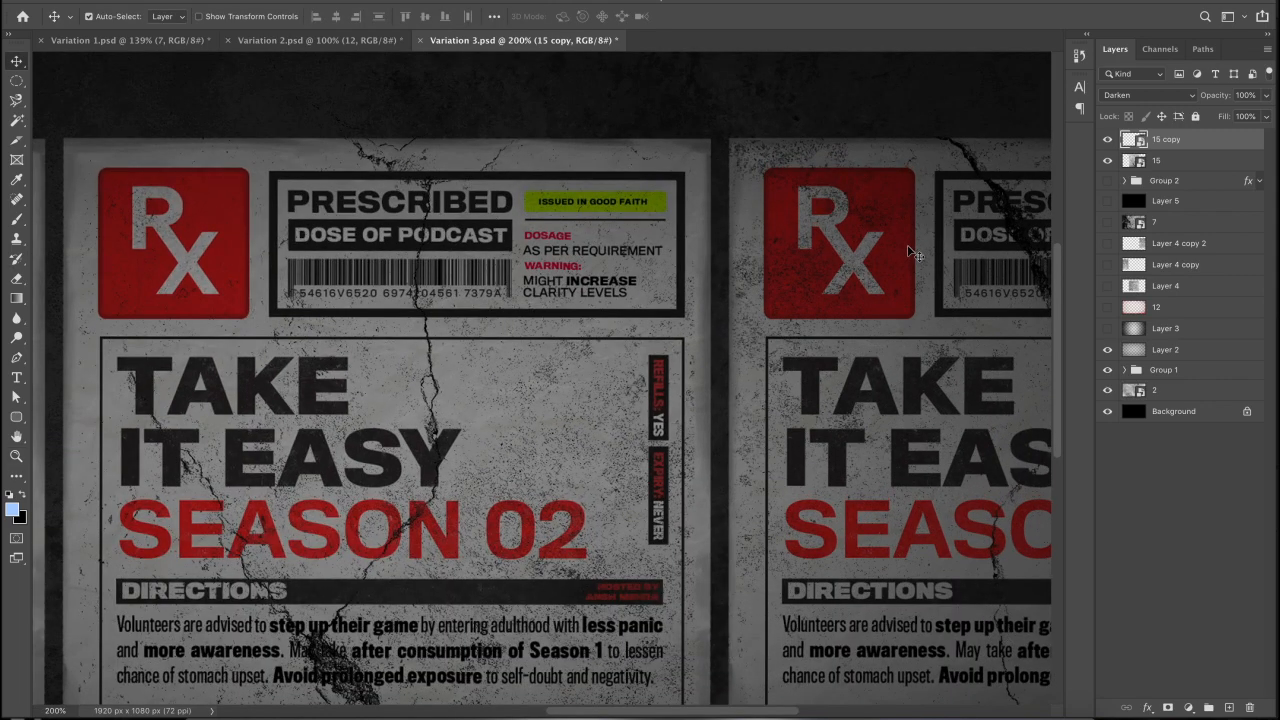
{"action": "key", "text": "ctrl+0"}
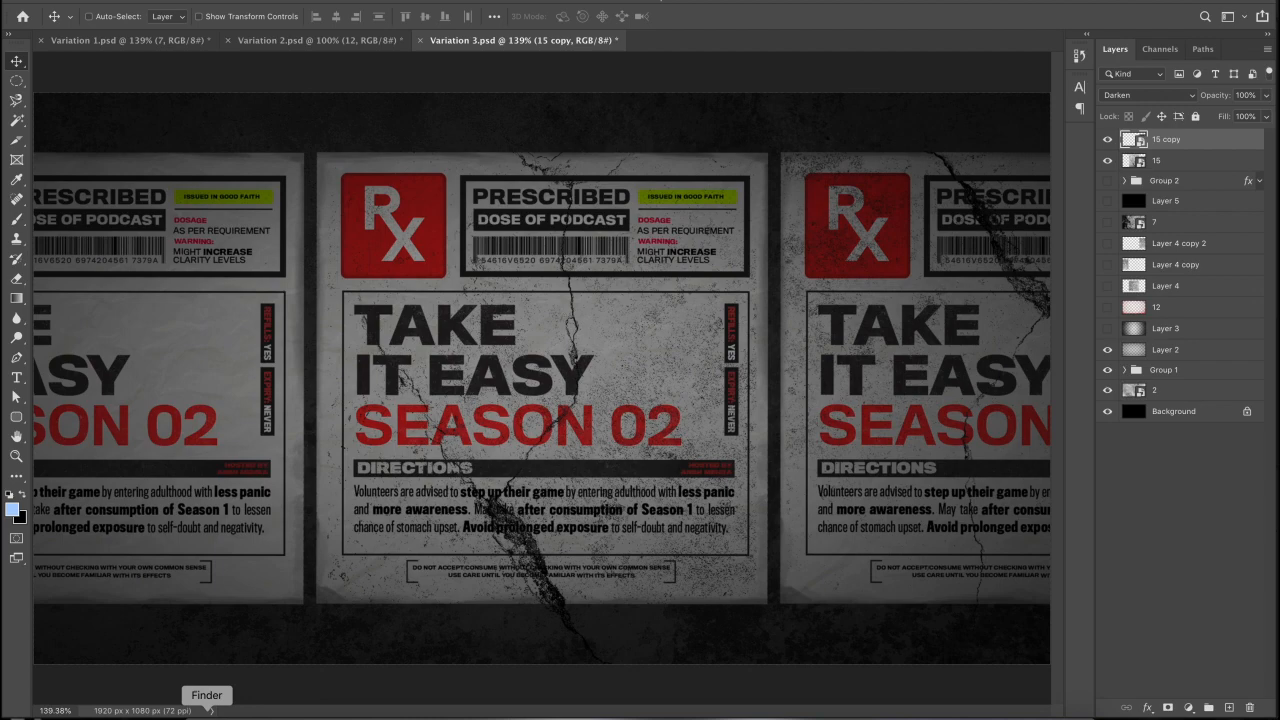
{"action": "left_click", "coordinate": [270, 699]}
{"action": "left_click", "coordinate": [726, 287]}
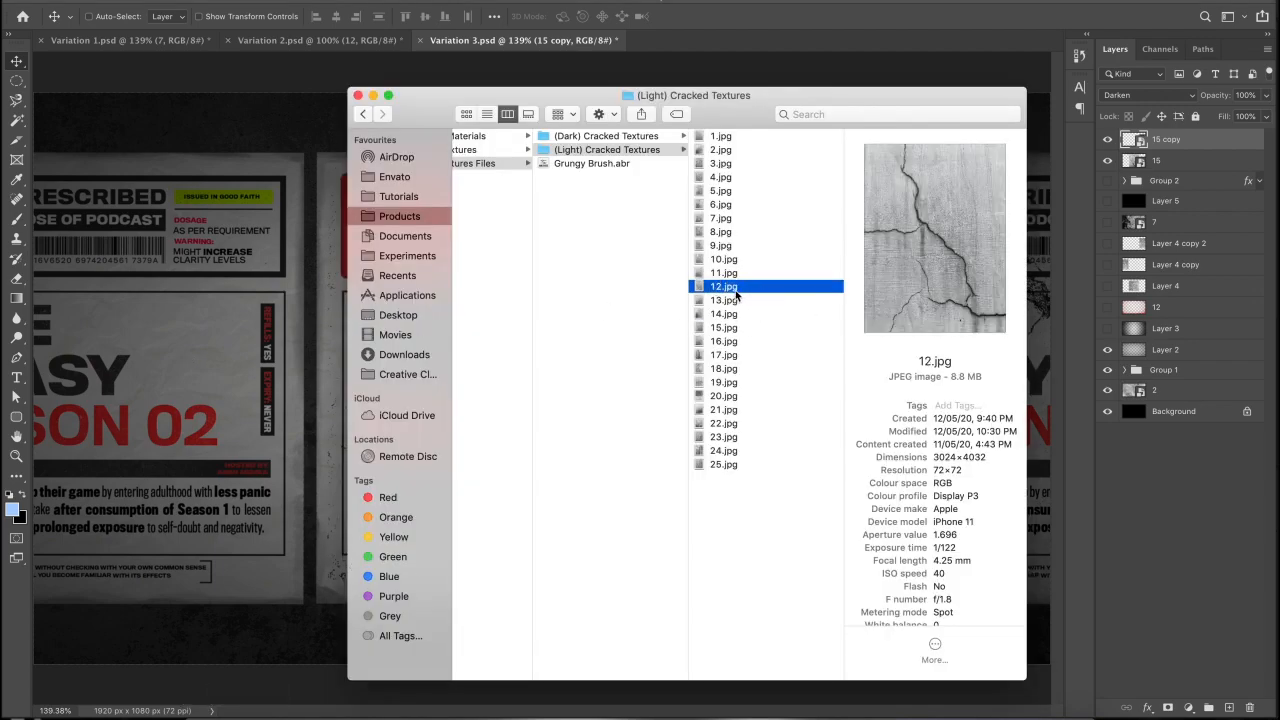
{"action": "left_click", "coordinate": [163, 381]}
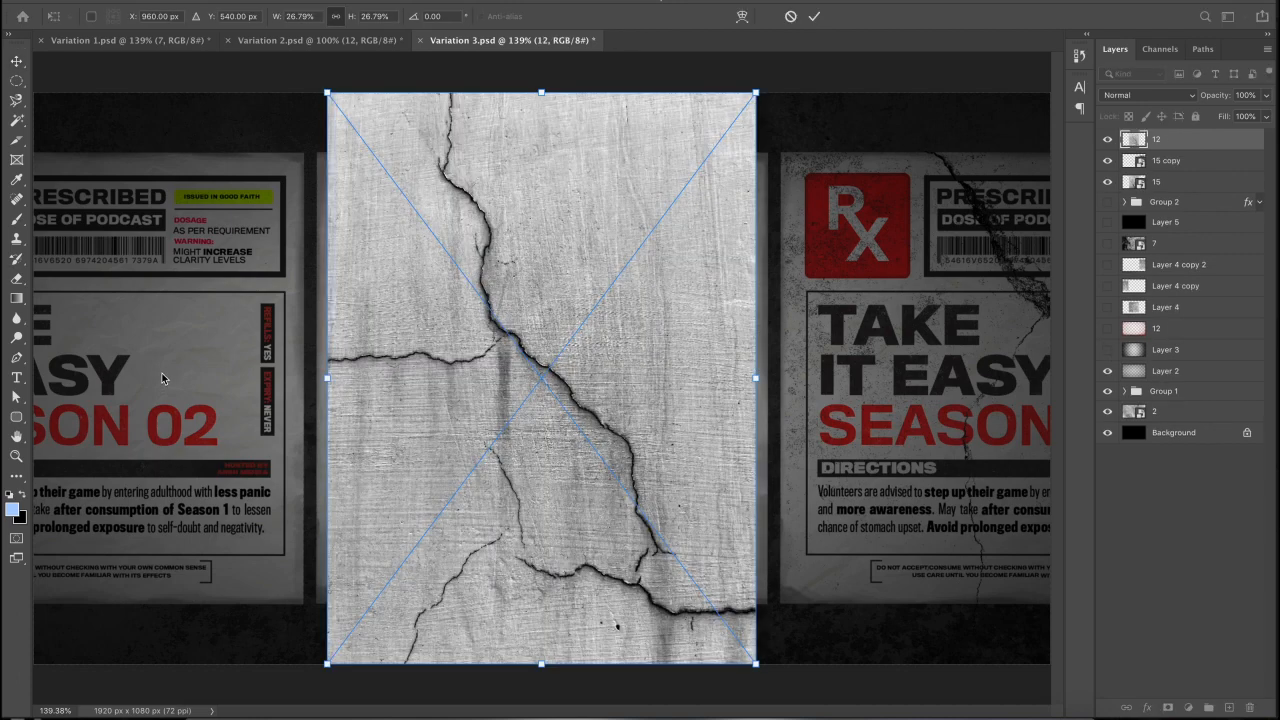
{"action": "key", "text": "Return"}
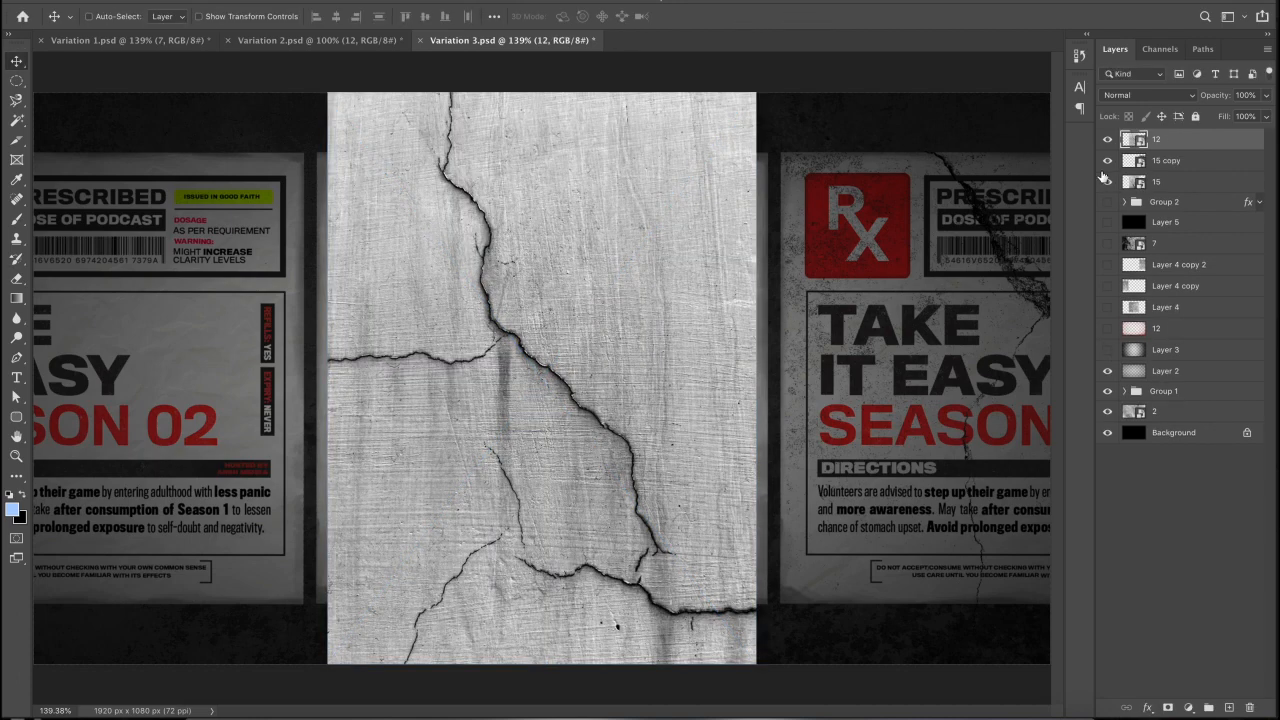
{"action": "left_click", "coordinate": [1117, 96]}
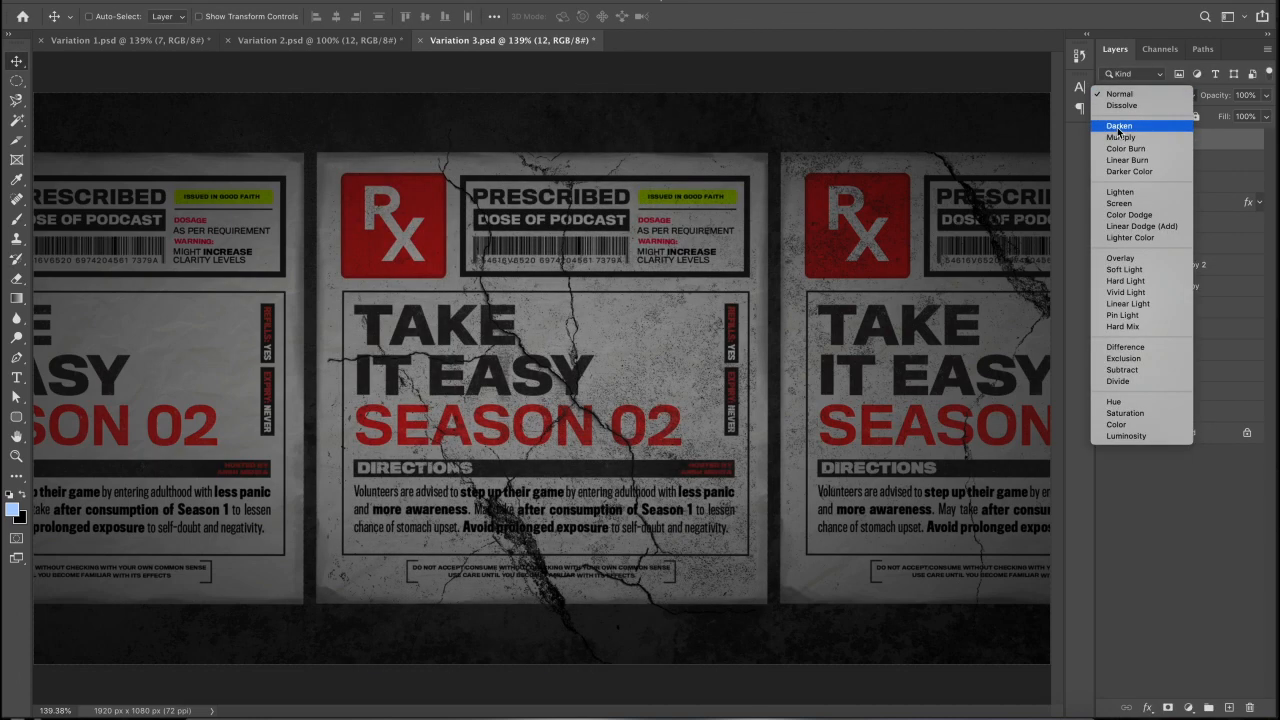
{"action": "left_click", "coordinate": [1119, 126]}
{"action": "left_click_drag", "start_coordinate": [737, 376], "coordinate": [348, 385]}
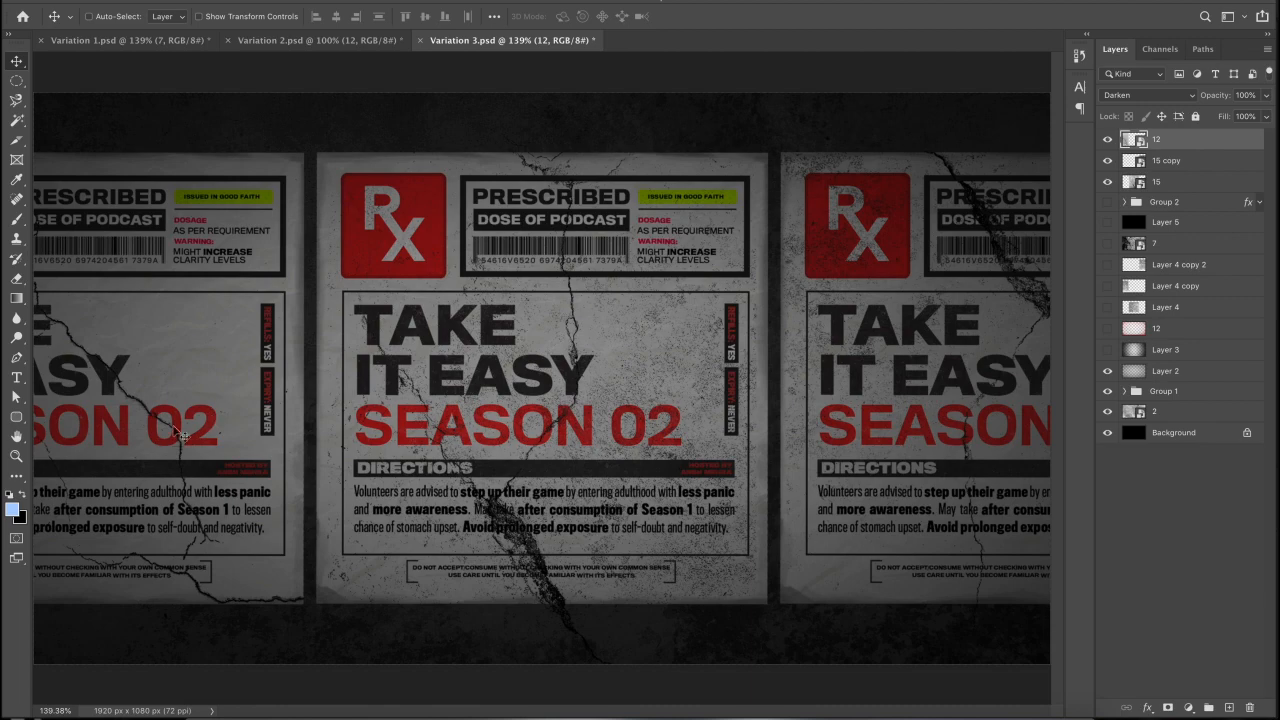
{"action": "left_click", "coordinate": [16, 455]}
{"action": "left_click", "coordinate": [101, 384]}
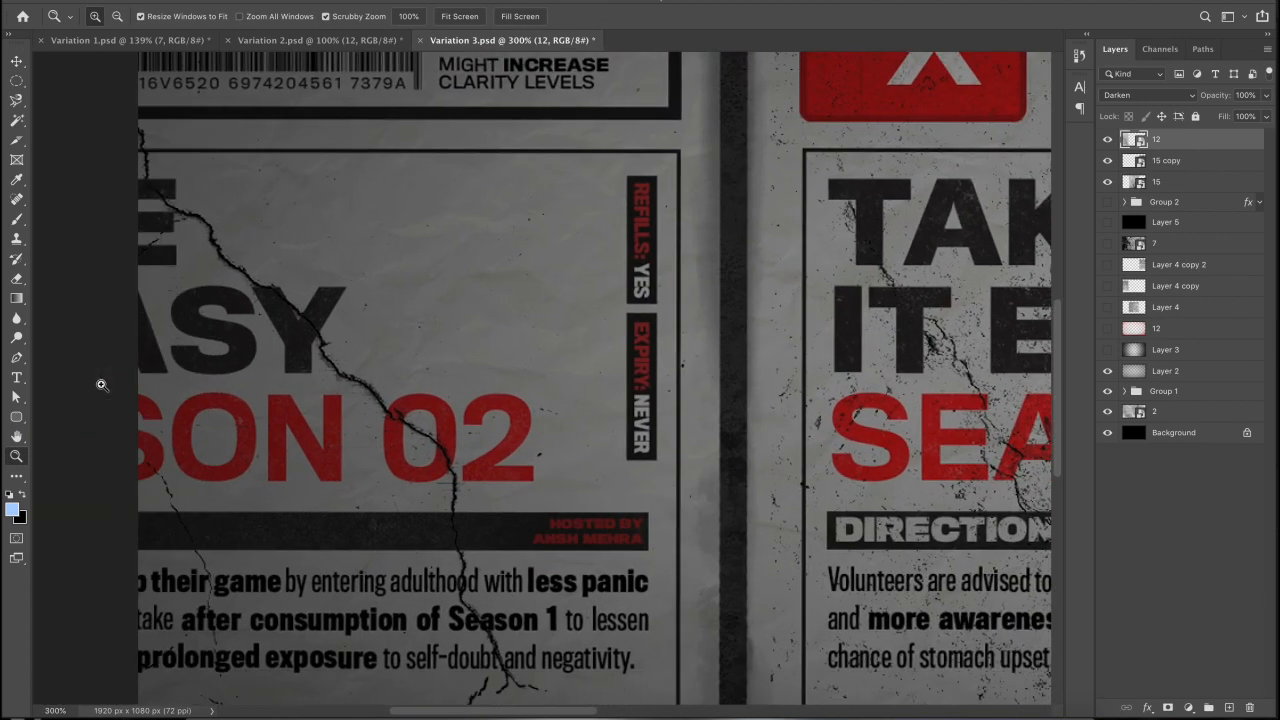
{"action": "left_click", "coordinate": [177, 283]}
{"action": "scroll", "coordinate": [318, 319], "scroll_direction": "down", "scroll_amount": 10}
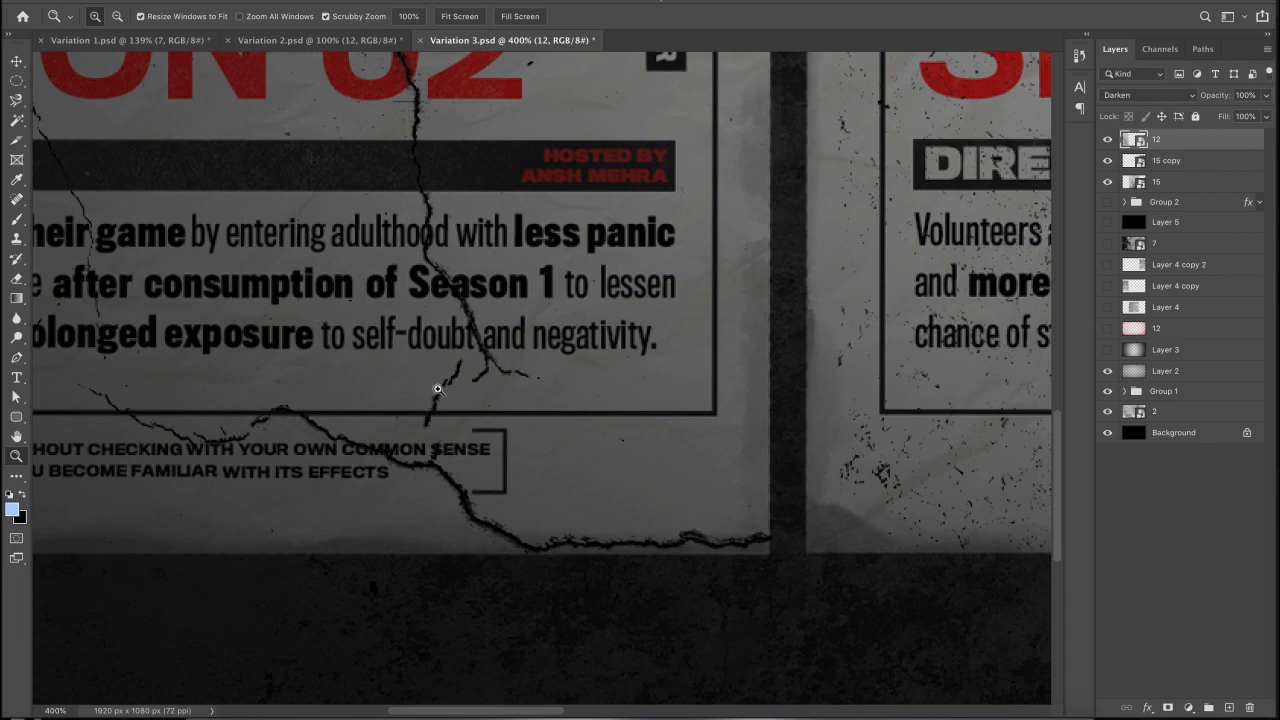
{"action": "key", "text": "ctrl+0"}
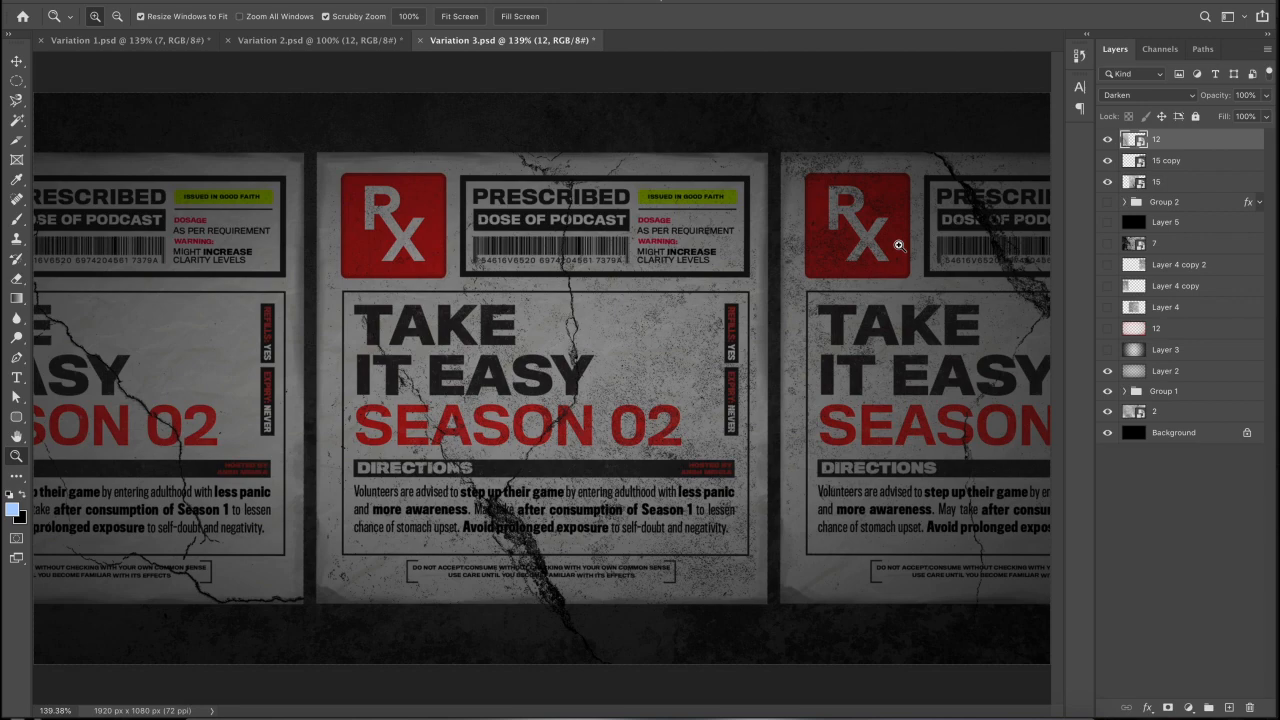
- Show black overlay Layer 5 and grunge layer 7, trying Normal before keeping layer 7 in Darken
{"action": "left_click", "coordinate": [1107, 202]}
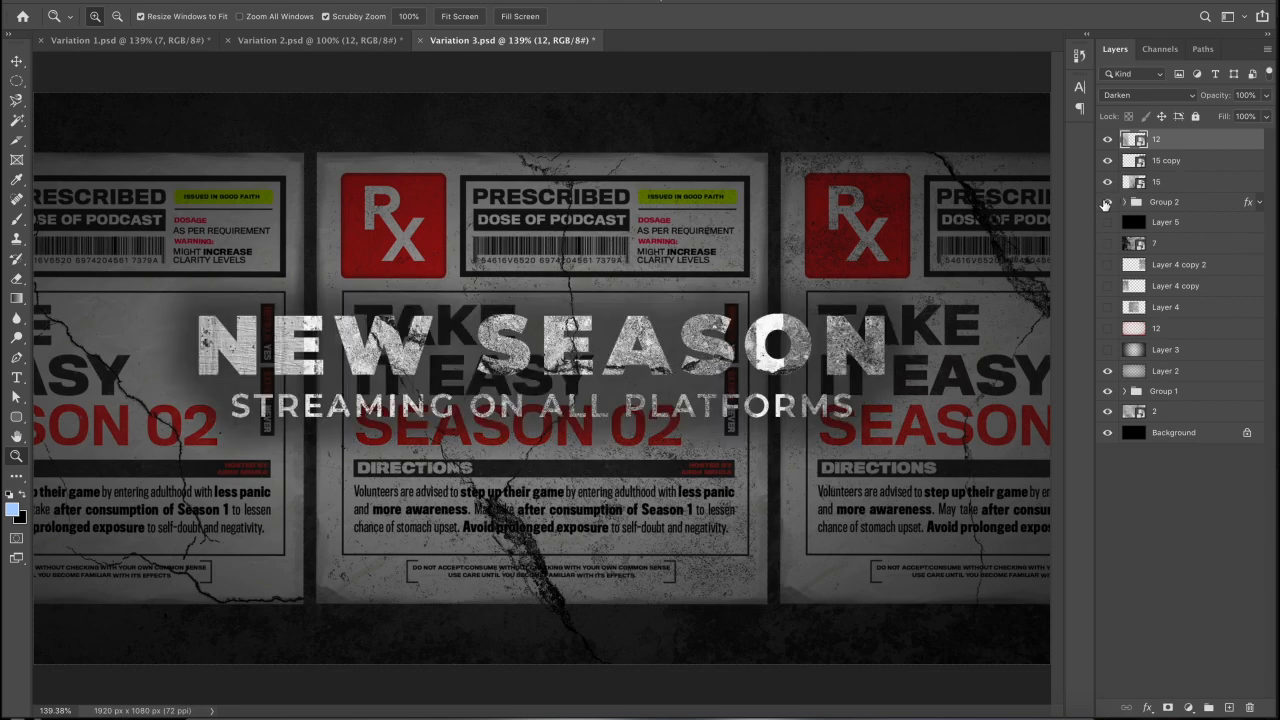
{"action": "left_click", "coordinate": [1107, 202]}
{"action": "left_click", "coordinate": [1107, 222]}
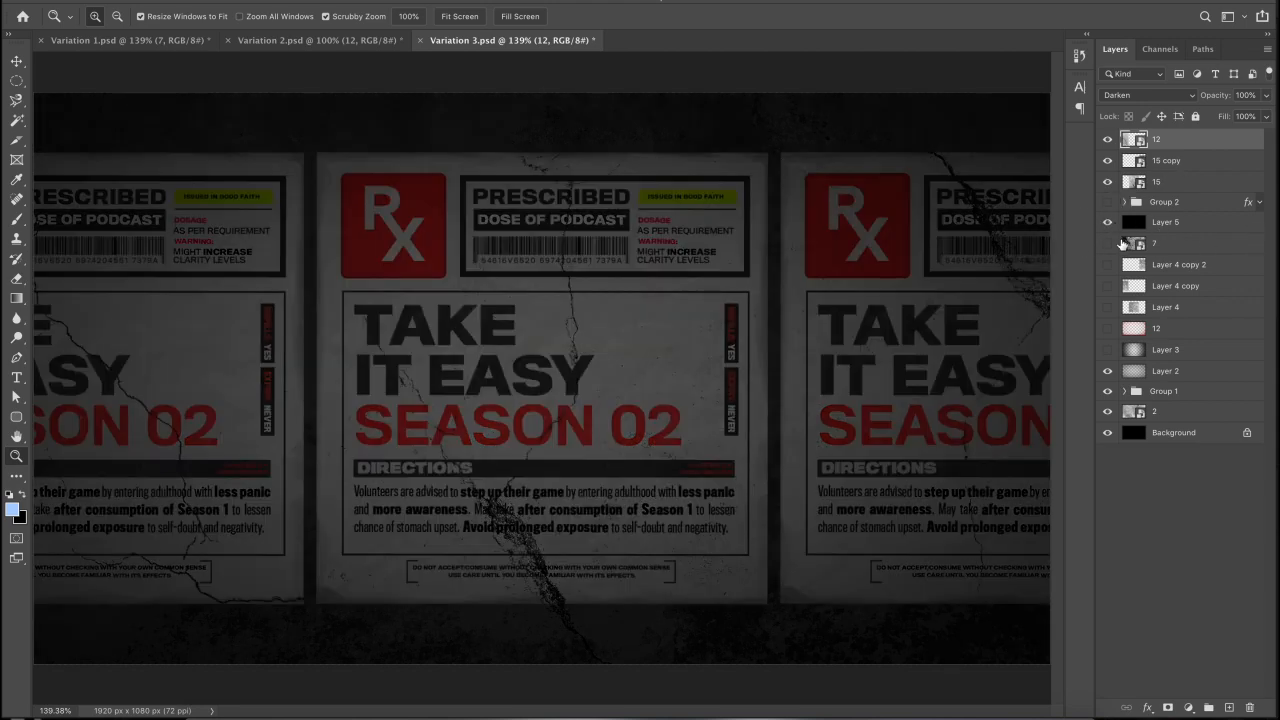
{"action": "left_click", "coordinate": [1108, 243]}
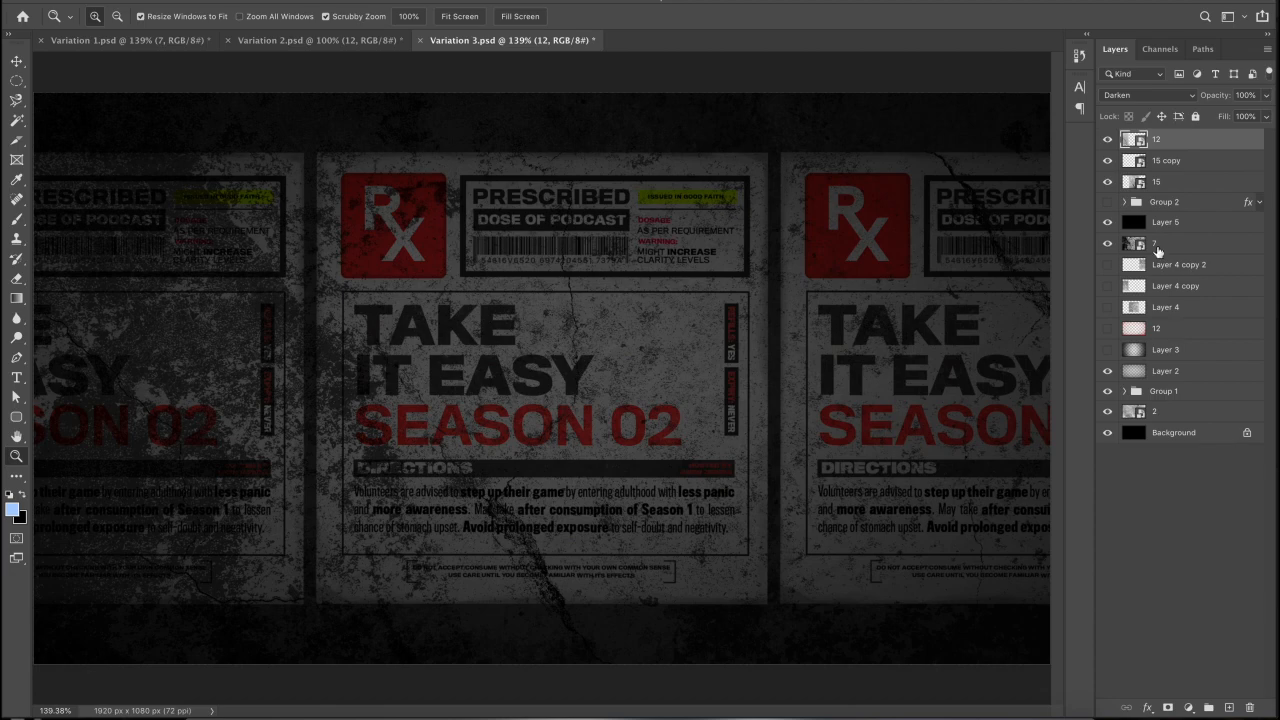
{"action": "left_click", "coordinate": [1160, 250]}
{"action": "left_click", "coordinate": [1127, 98]}
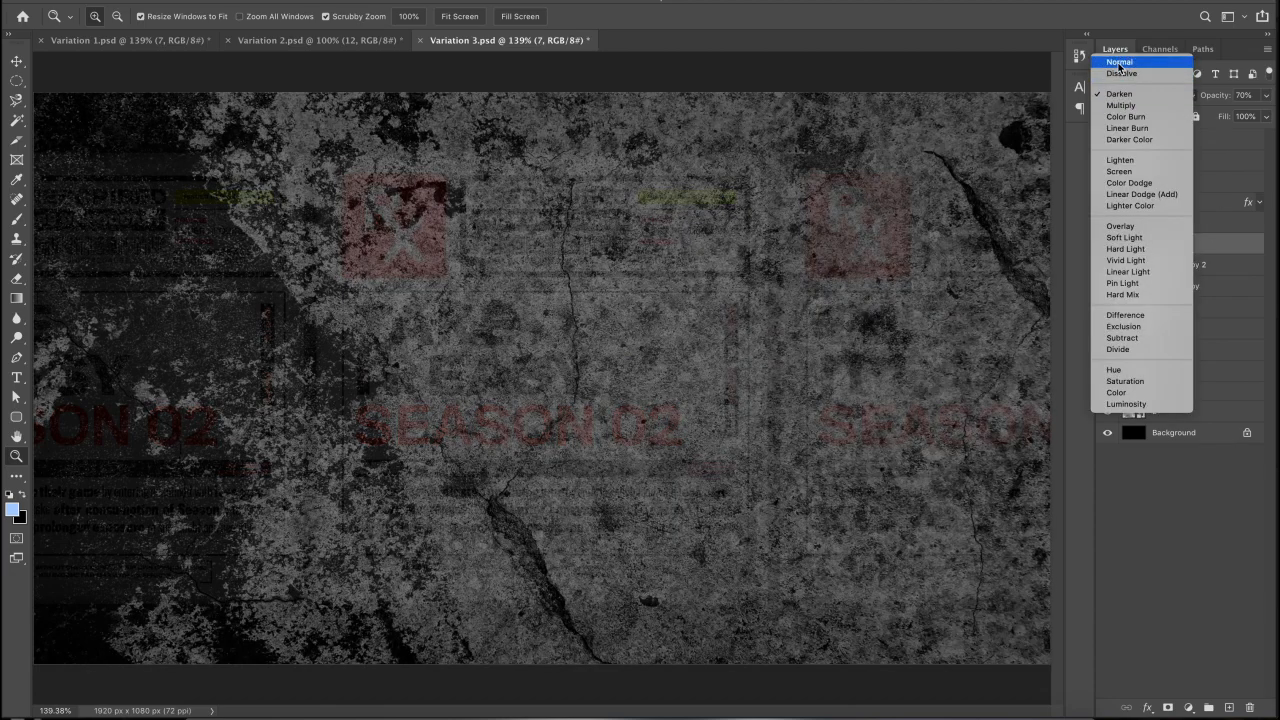
{"action": "left_click", "coordinate": [1119, 62]}
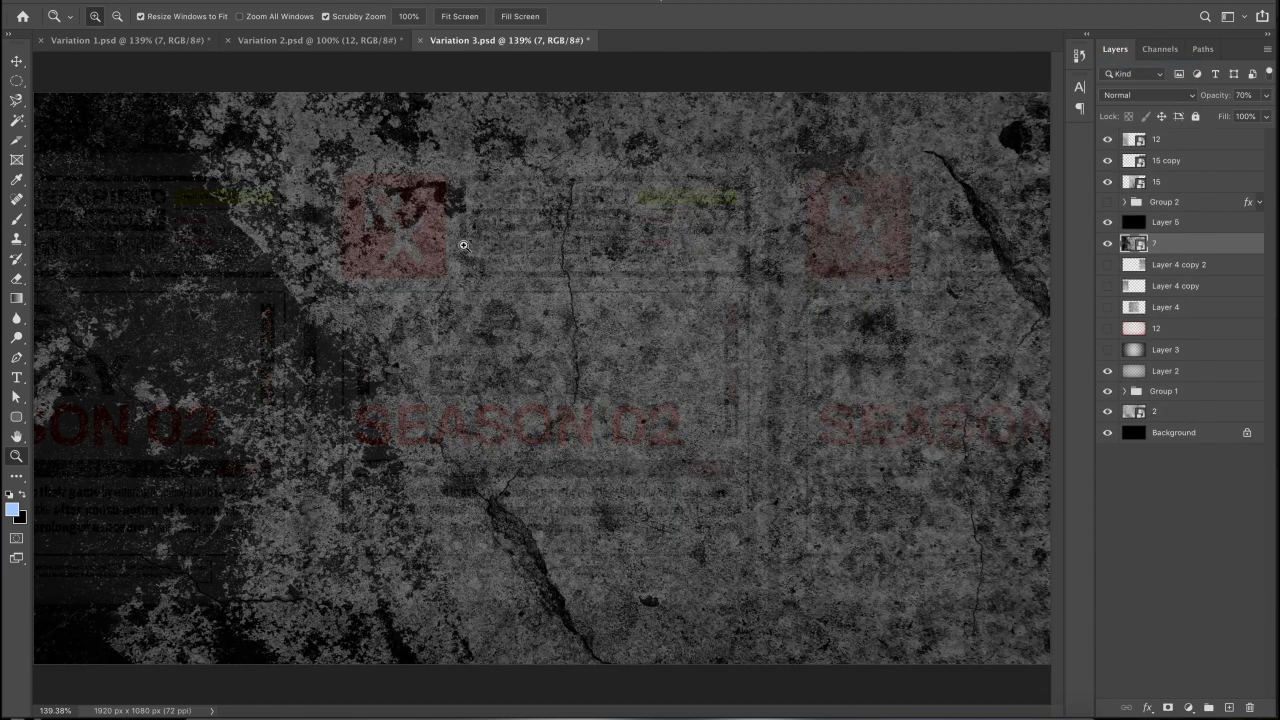
{"action": "left_click", "coordinate": [1121, 97]}
{"action": "left_click", "coordinate": [1120, 127]}
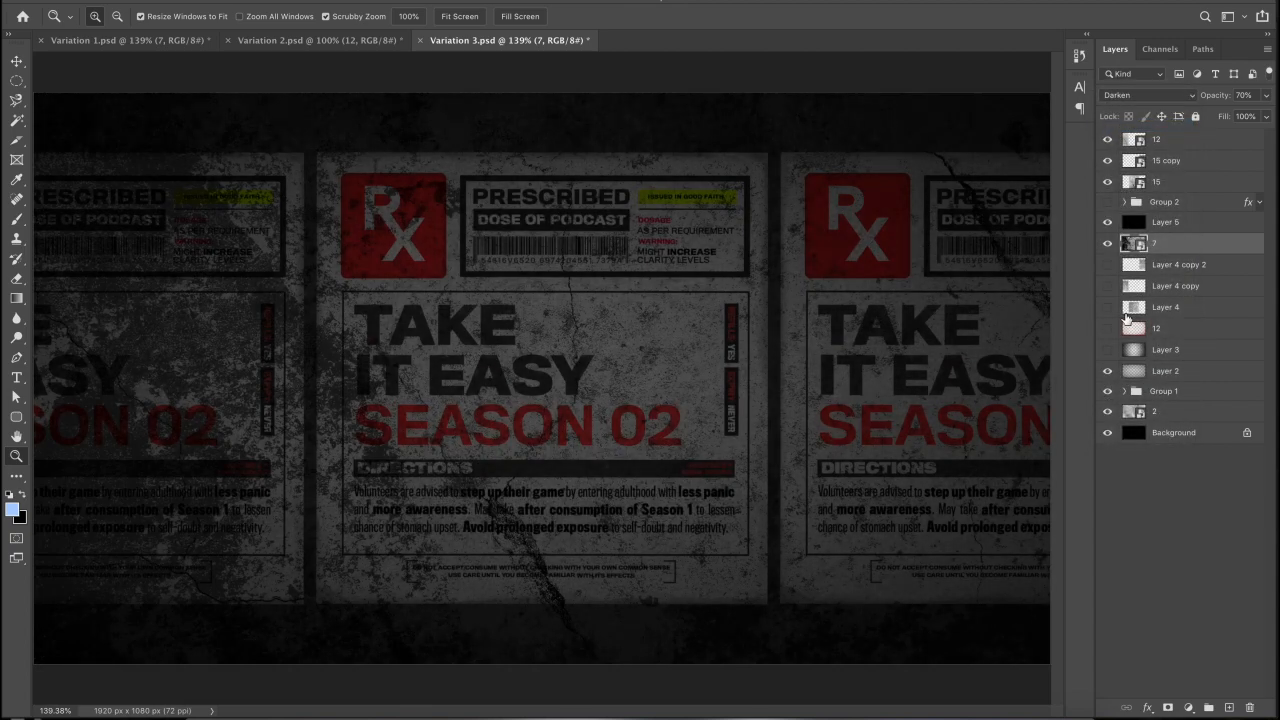
- Preview the Layer 4 textures and Layer 3 vignette, keeping only red grunge layer 12 visible, then expand Group 2
{"action": "left_click", "coordinate": [1107, 264]}
{"action": "left_click", "coordinate": [1107, 285]}
{"action": "left_click", "coordinate": [1107, 307]}
{"action": "left_click", "coordinate": [1108, 328]}
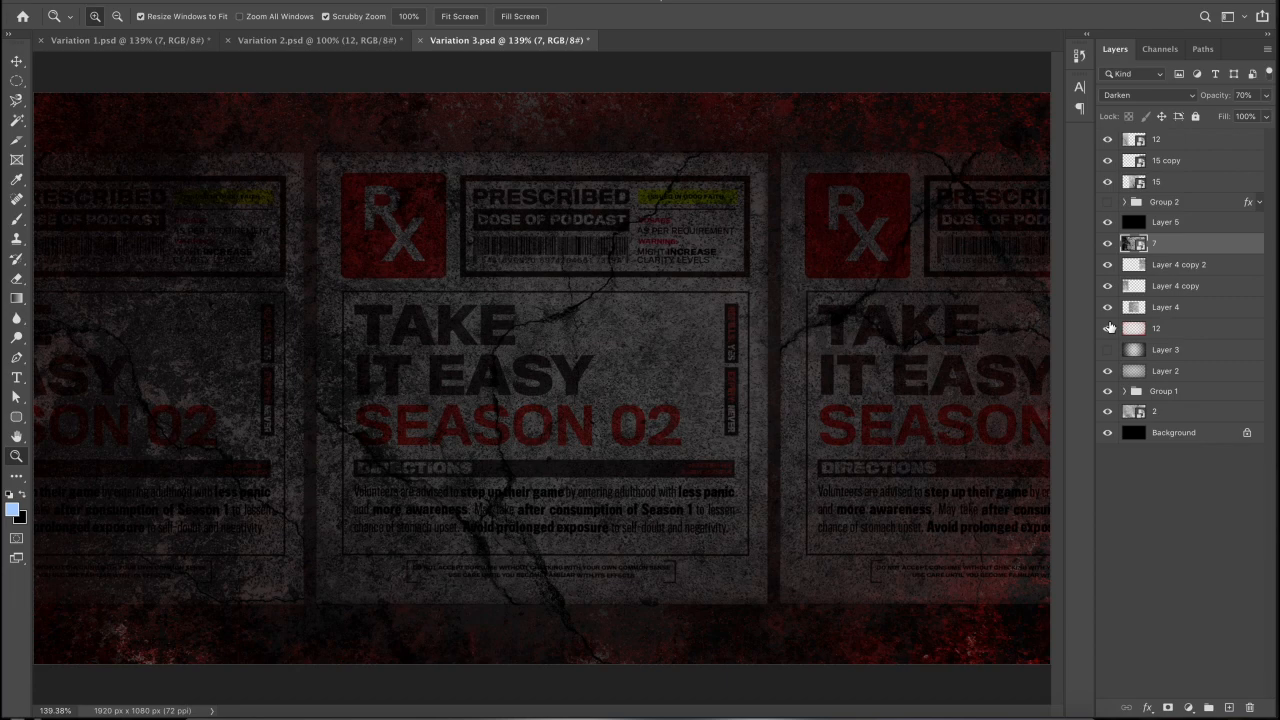
{"action": "left_click_drag", "start_coordinate": [1108, 328], "coordinate": [1107, 270]}
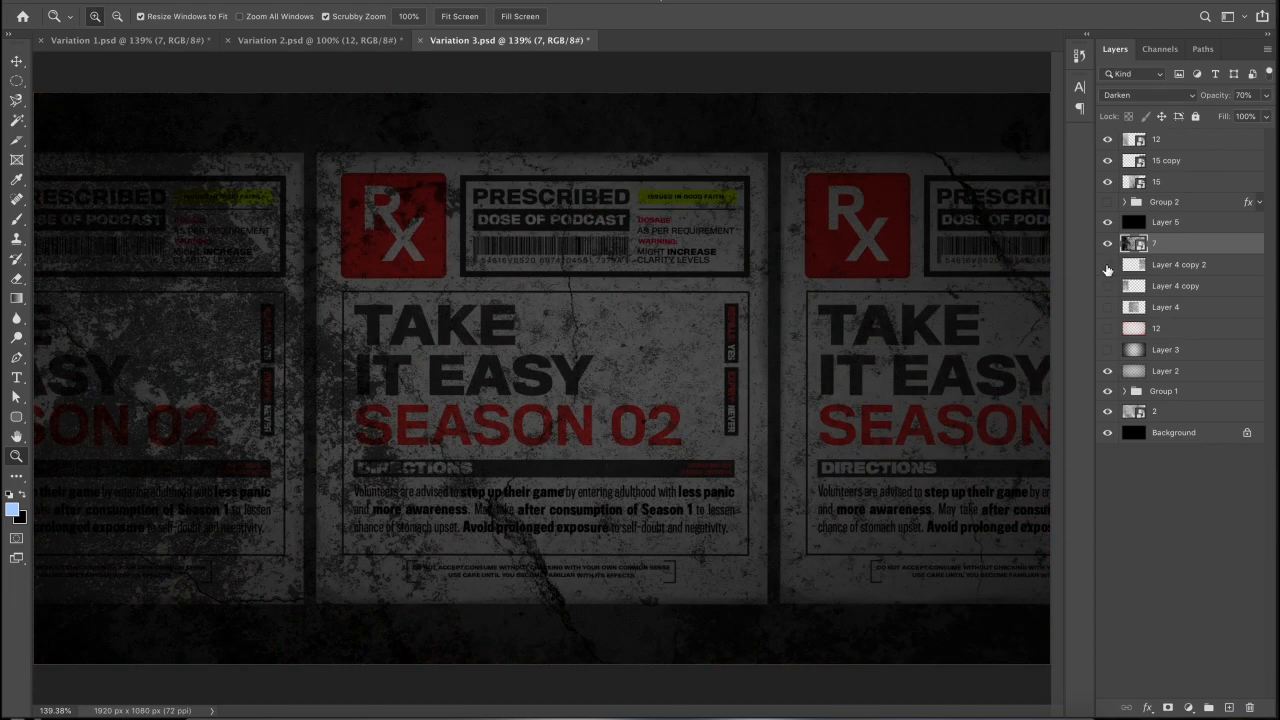
{"action": "left_click", "coordinate": [1107, 349]}
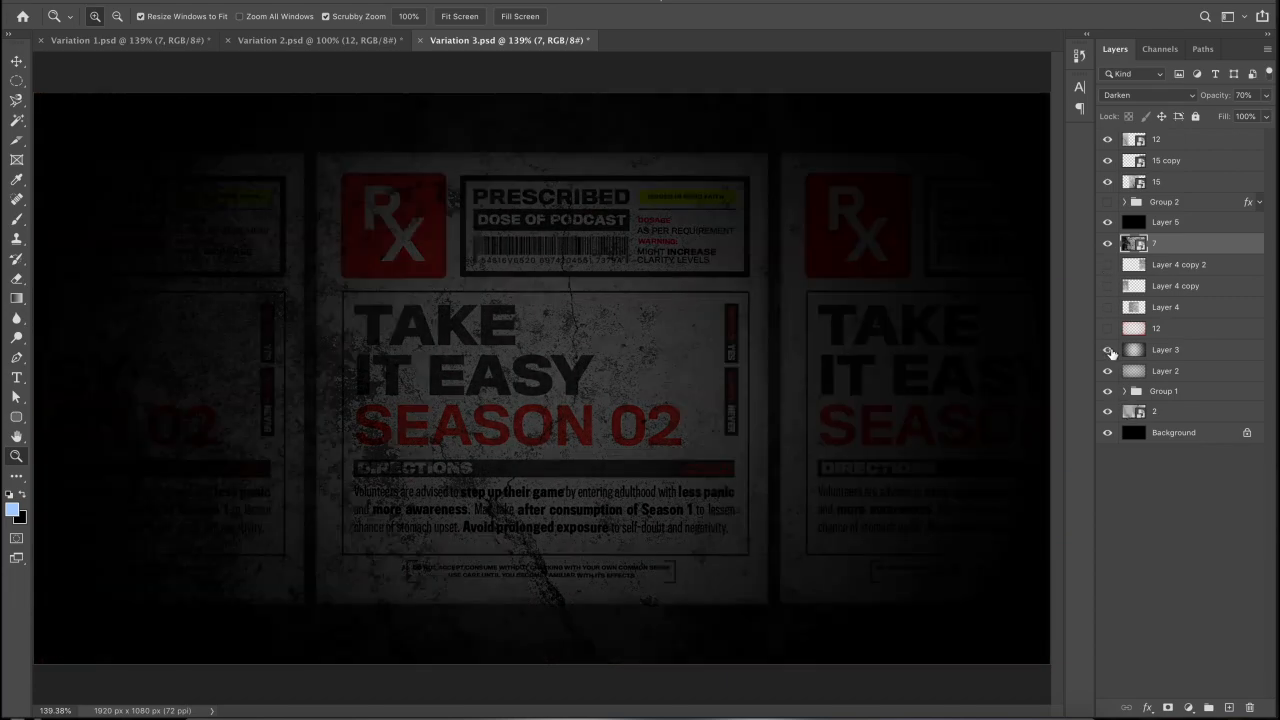
{"action": "left_click", "coordinate": [1107, 349]}
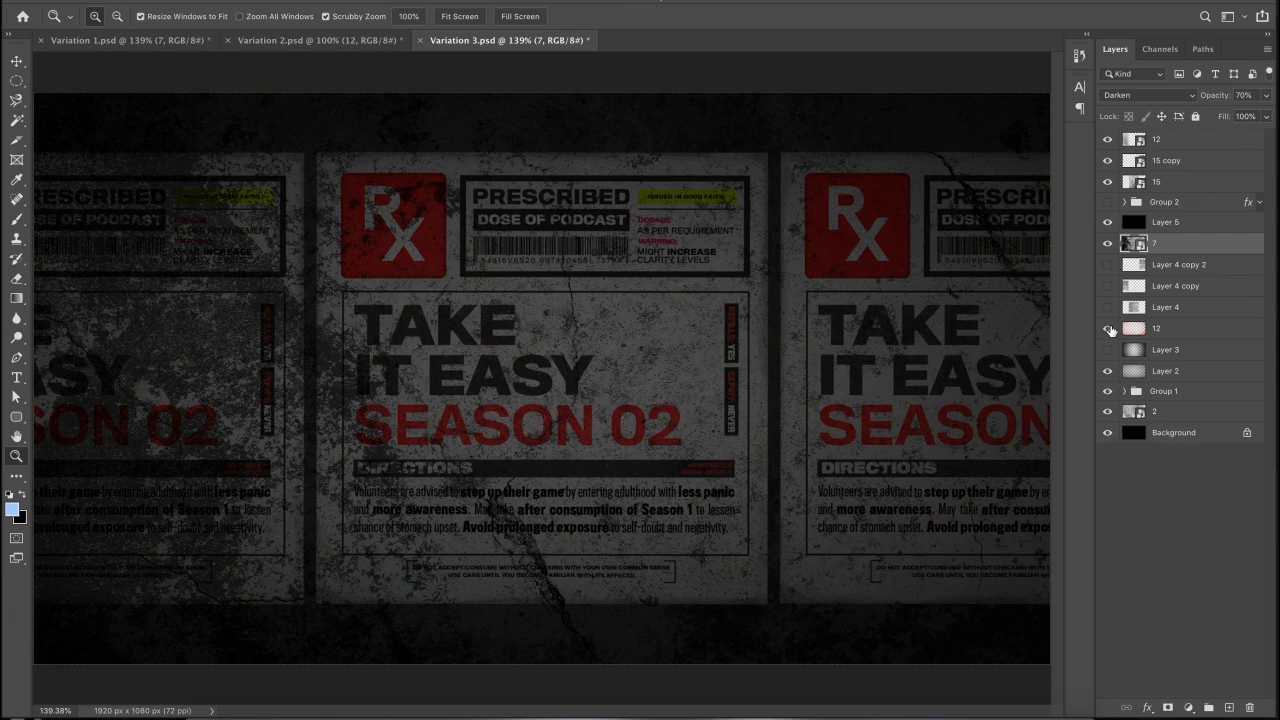
{"action": "left_click", "coordinate": [1108, 329]}
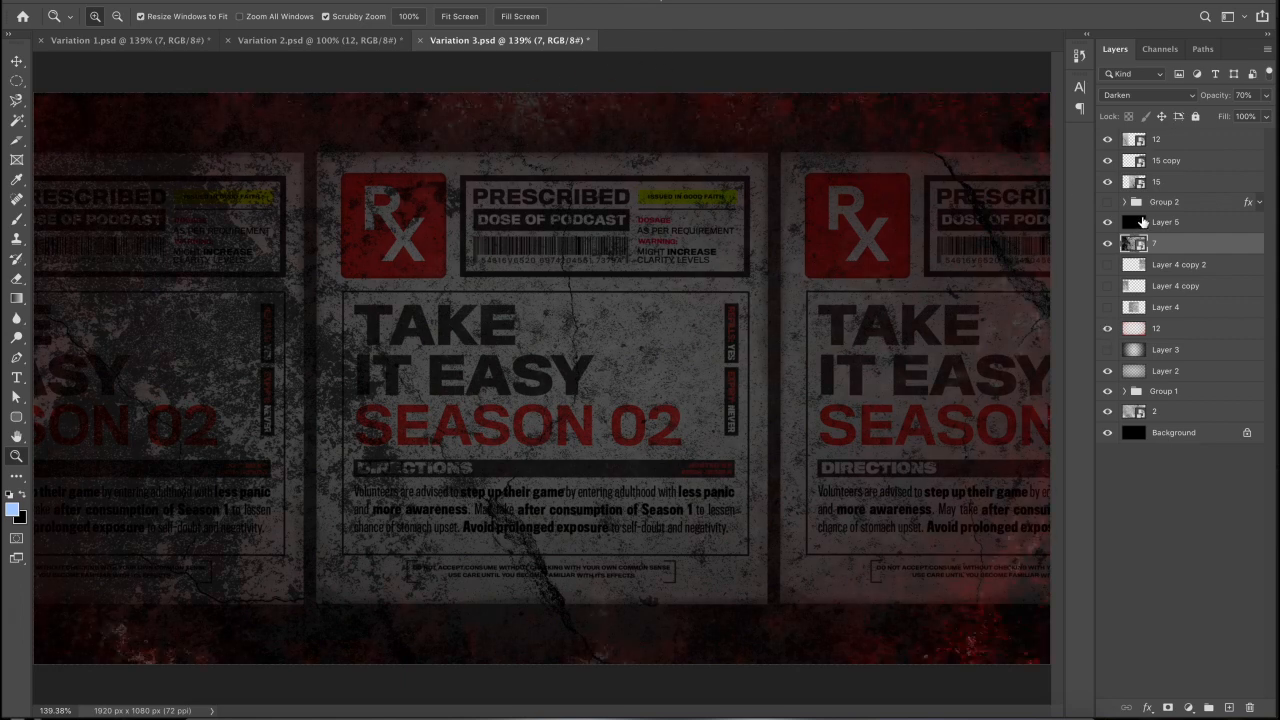
{"action": "left_click", "coordinate": [1124, 202]}
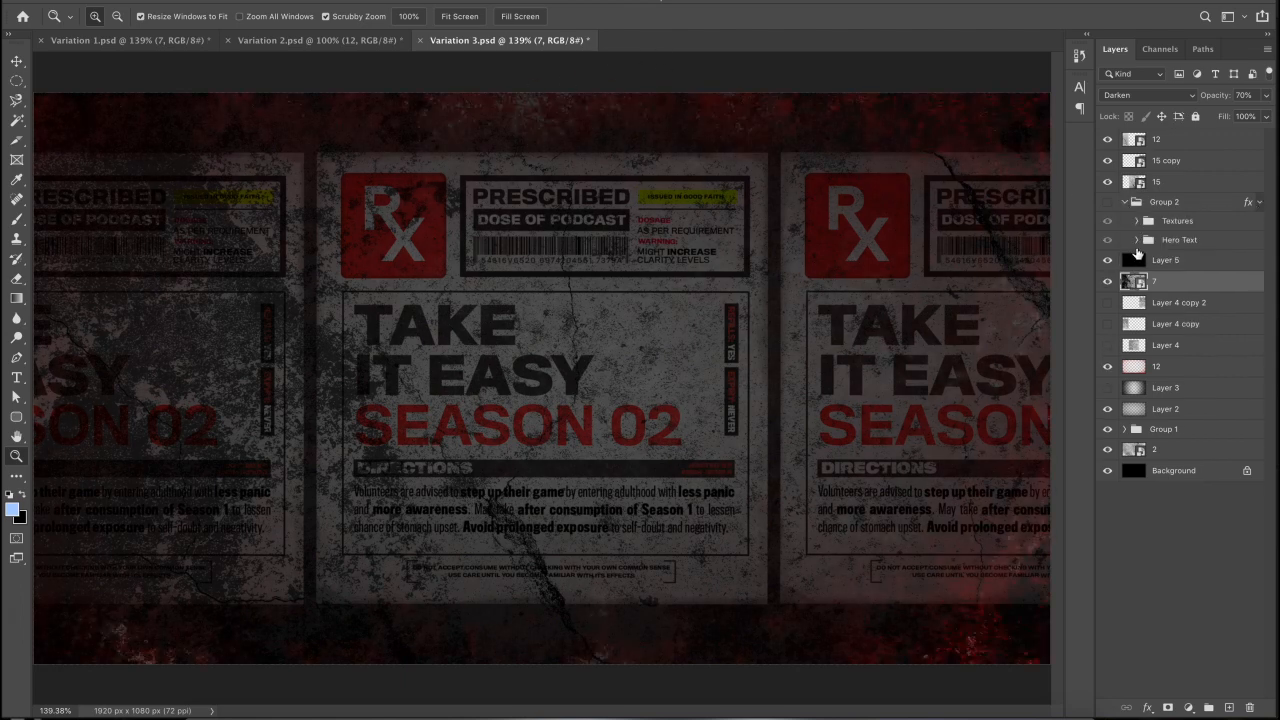
- Show the NEW SEASON title group and zoom to 300% on the title
{"action": "left_click", "coordinate": [1108, 203]}
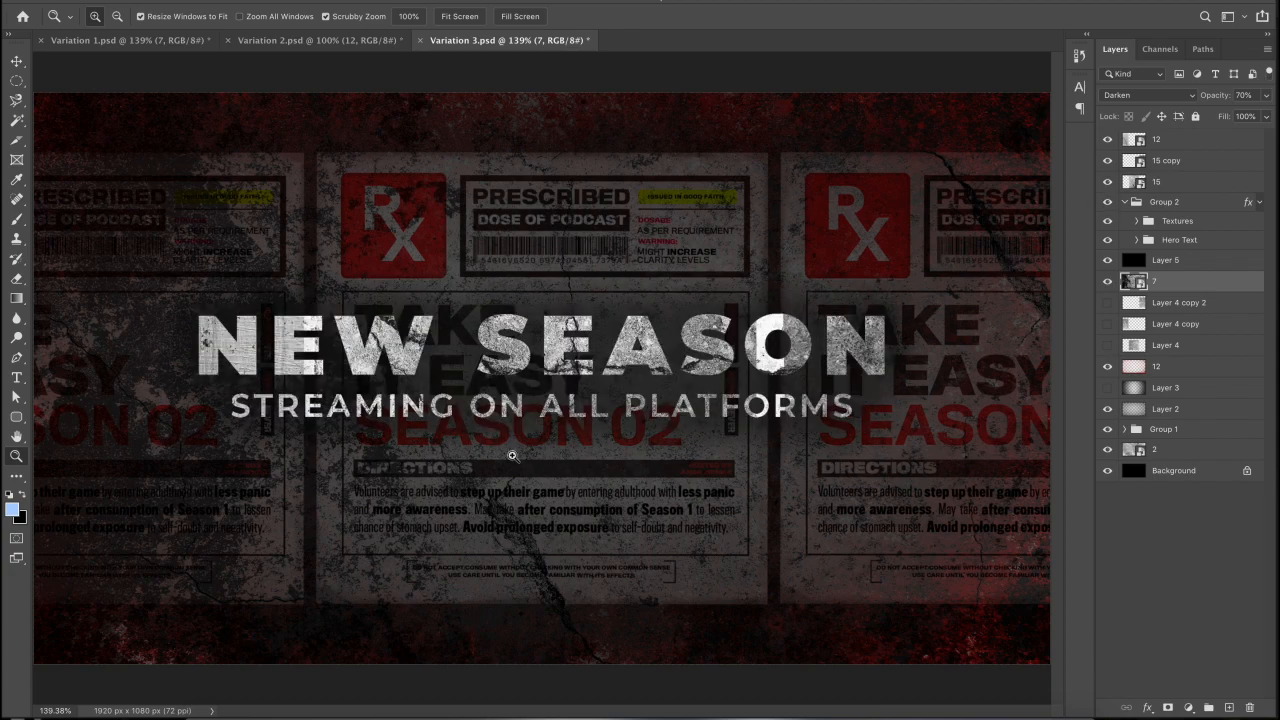
{"action": "left_click", "coordinate": [558, 396]}
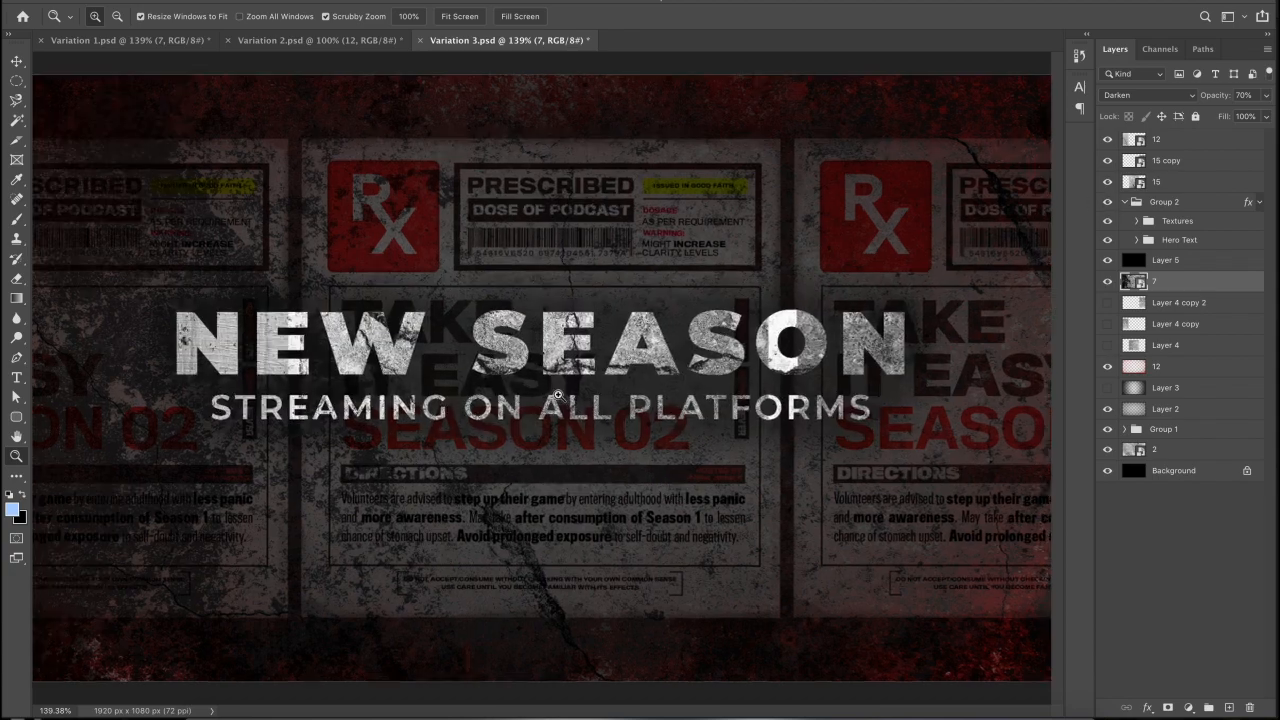
{"action": "left_click", "coordinate": [558, 396]}
{"action": "scroll", "coordinate": [558, 396], "scroll_direction": "left", "scroll_amount": 5}
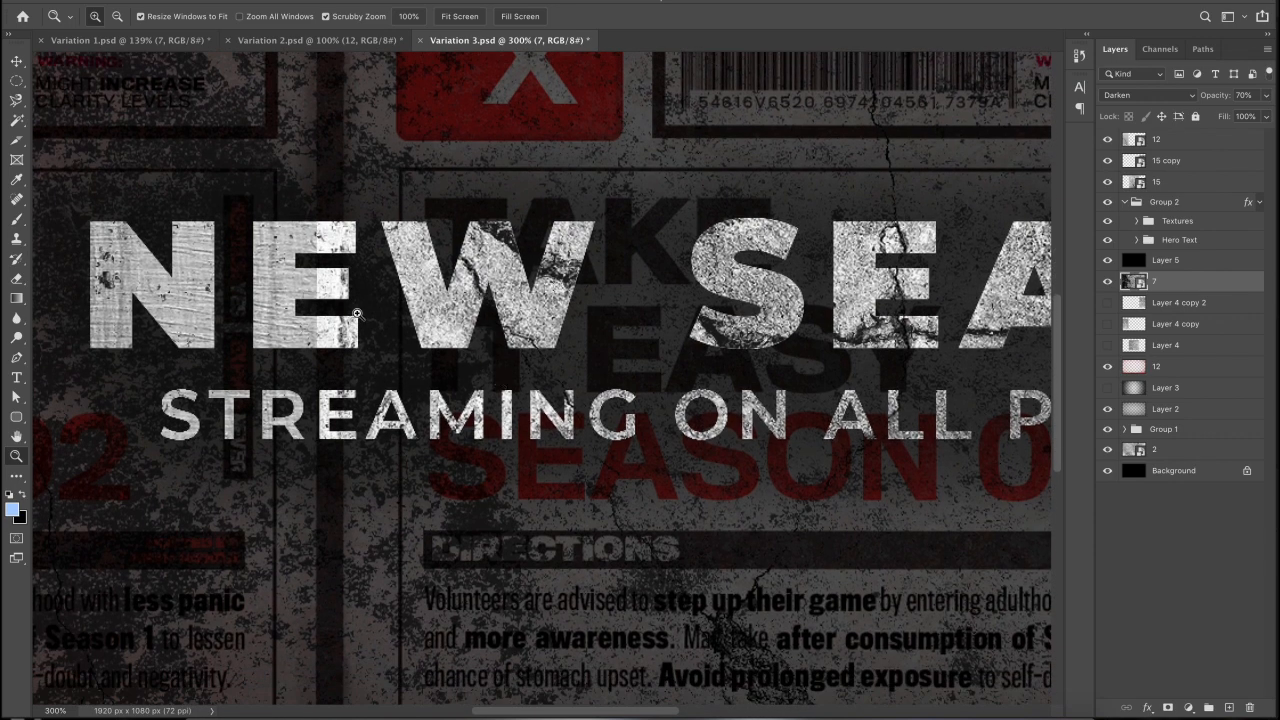
- Shift crack layer 12 about 33 px right and the 15 copy texture about 69 px
{"action": "key", "text": "v"}
{"action": "right_click", "coordinate": [292, 292]}
{"action": "left_click", "coordinate": [305, 293]}
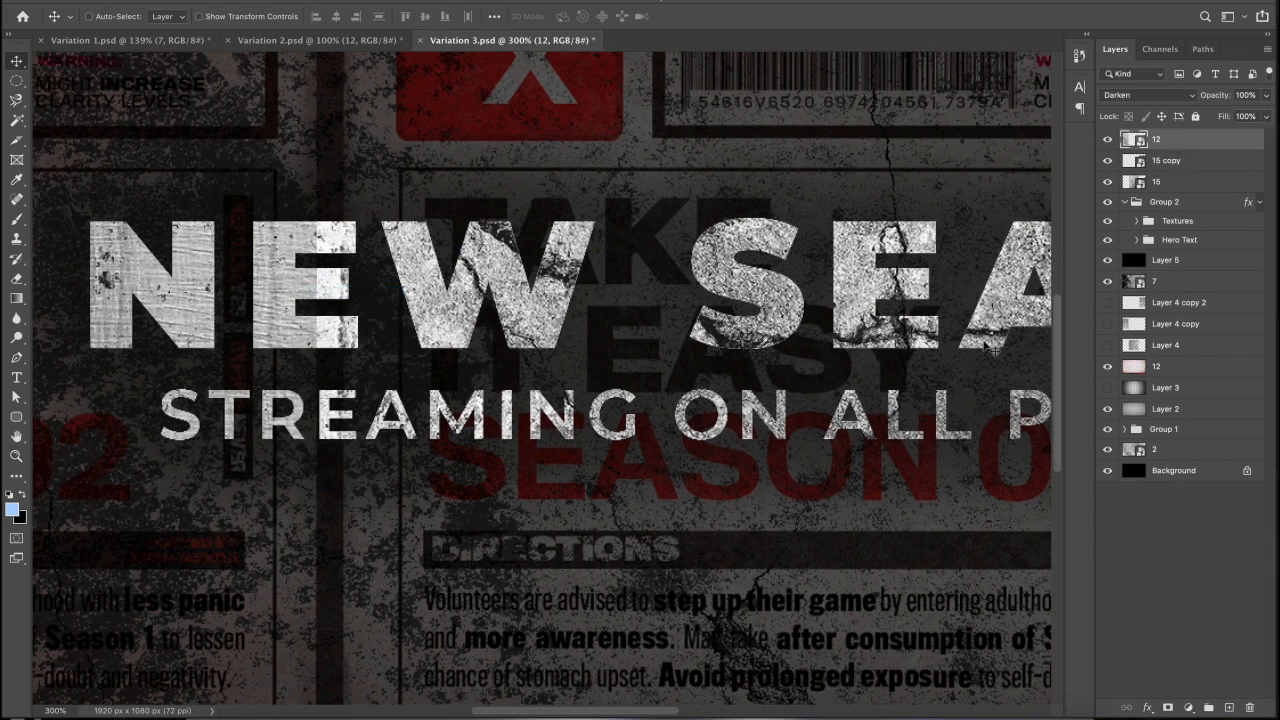
{"action": "left_click_drag", "start_coordinate": [496, 296], "coordinate": [538, 298]}
{"action": "key", "text": "super+0"}
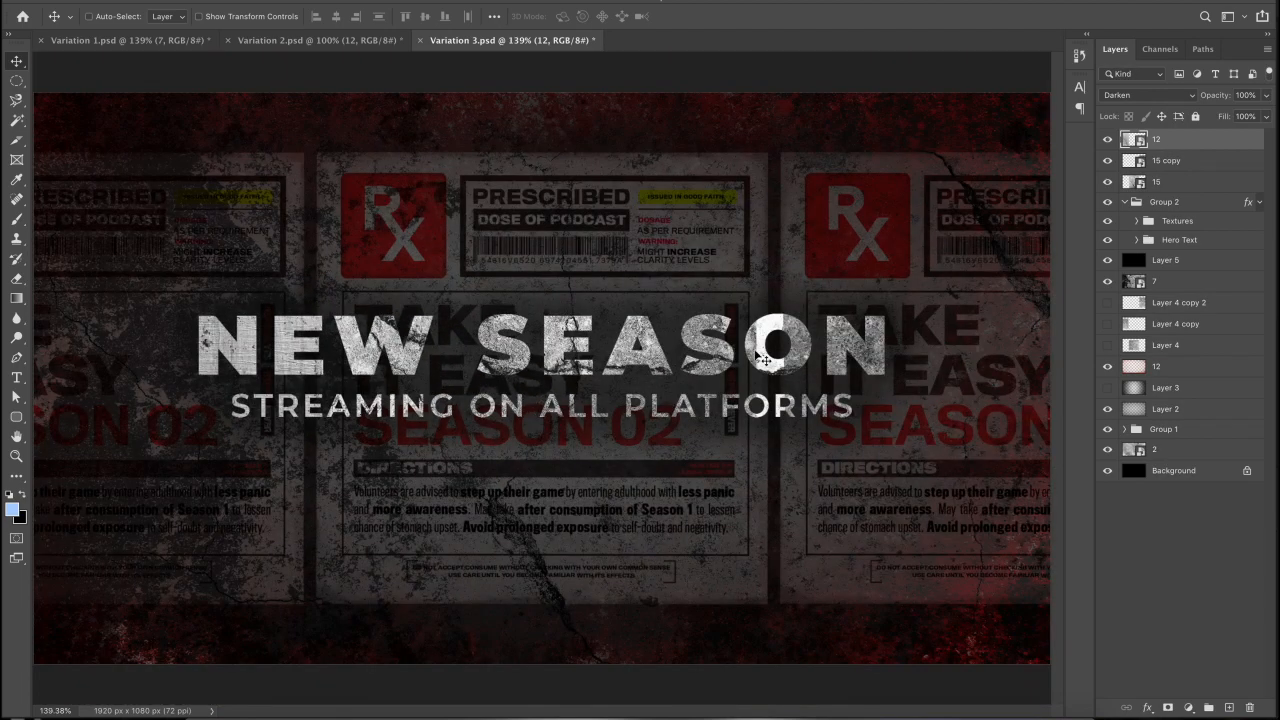
{"action": "left_click", "coordinate": [1170, 162]}
{"action": "left_click_drag", "start_coordinate": [884, 287], "coordinate": [848, 288]}
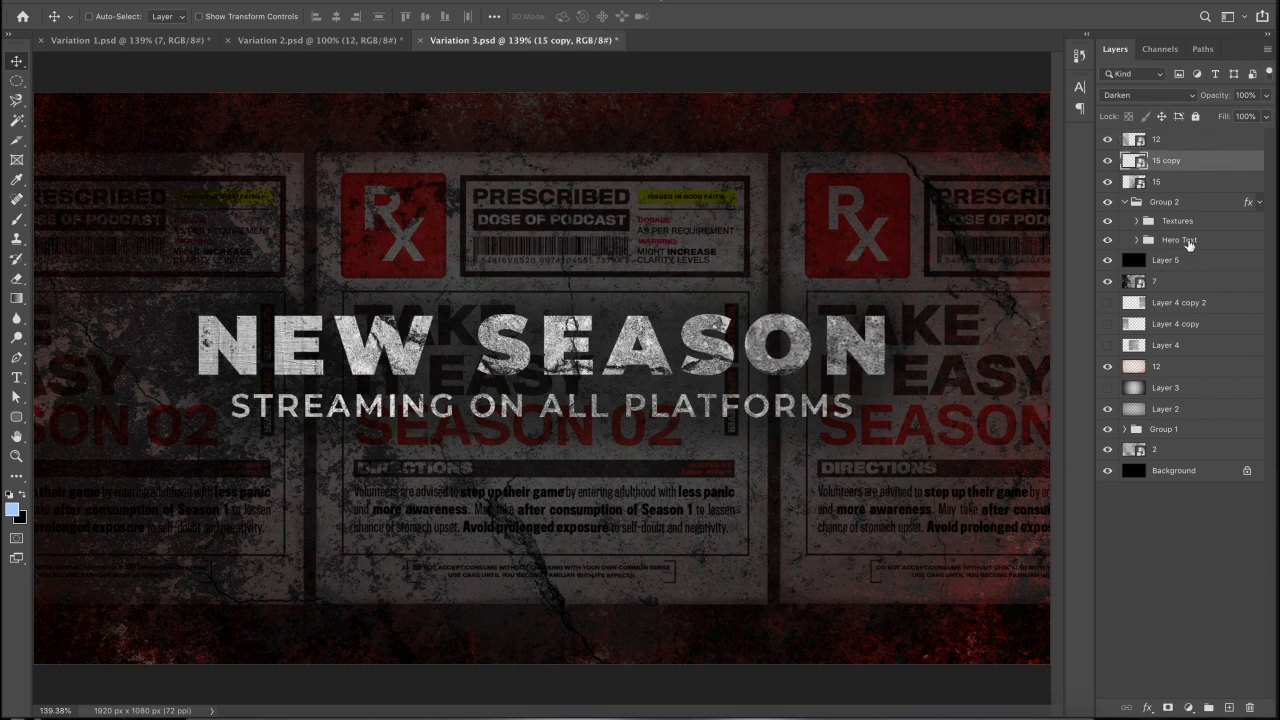
{"action": "left_click", "coordinate": [1125, 183]}
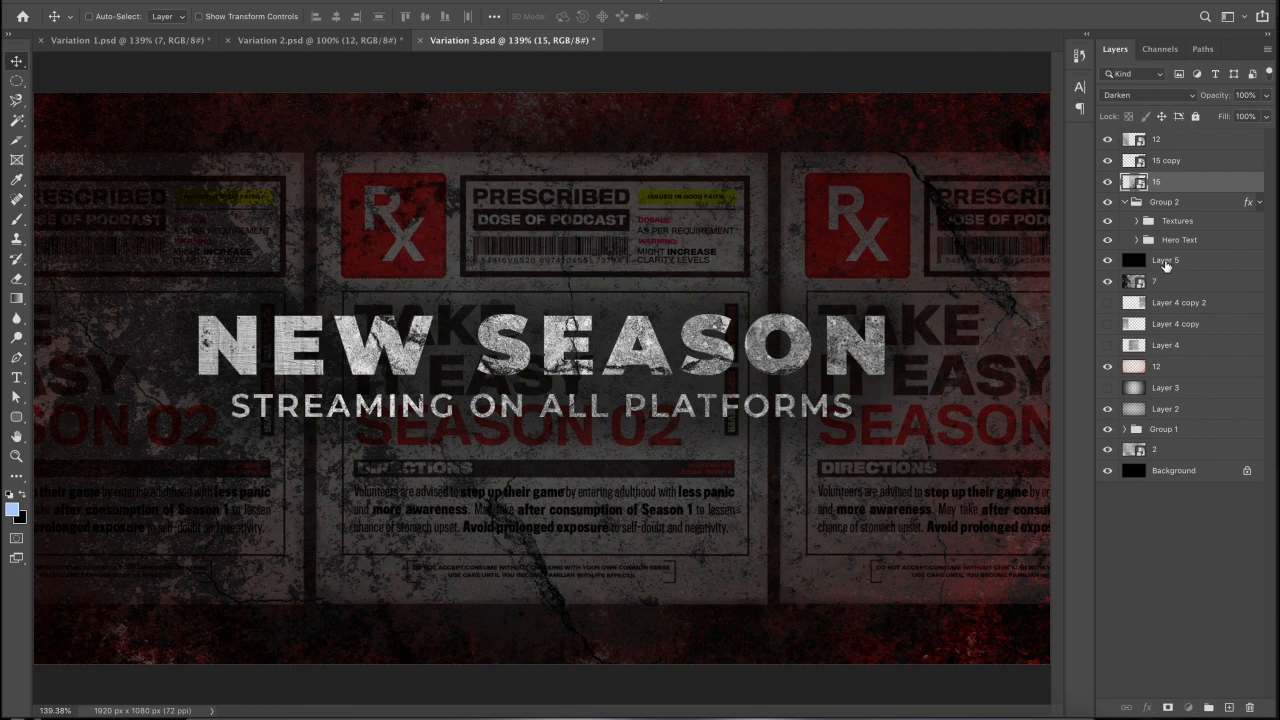
- Lower dark overlay Layer 5 to 76% opacity and inspect the title texture at 200%
{"action": "left_click", "coordinate": [1165, 260]}
{"action": "left_click", "coordinate": [1265, 95]}
{"action": "left_click_drag", "start_coordinate": [1262, 115], "coordinate": [1249, 119]}
{"action": "left_click", "coordinate": [1168, 267]}
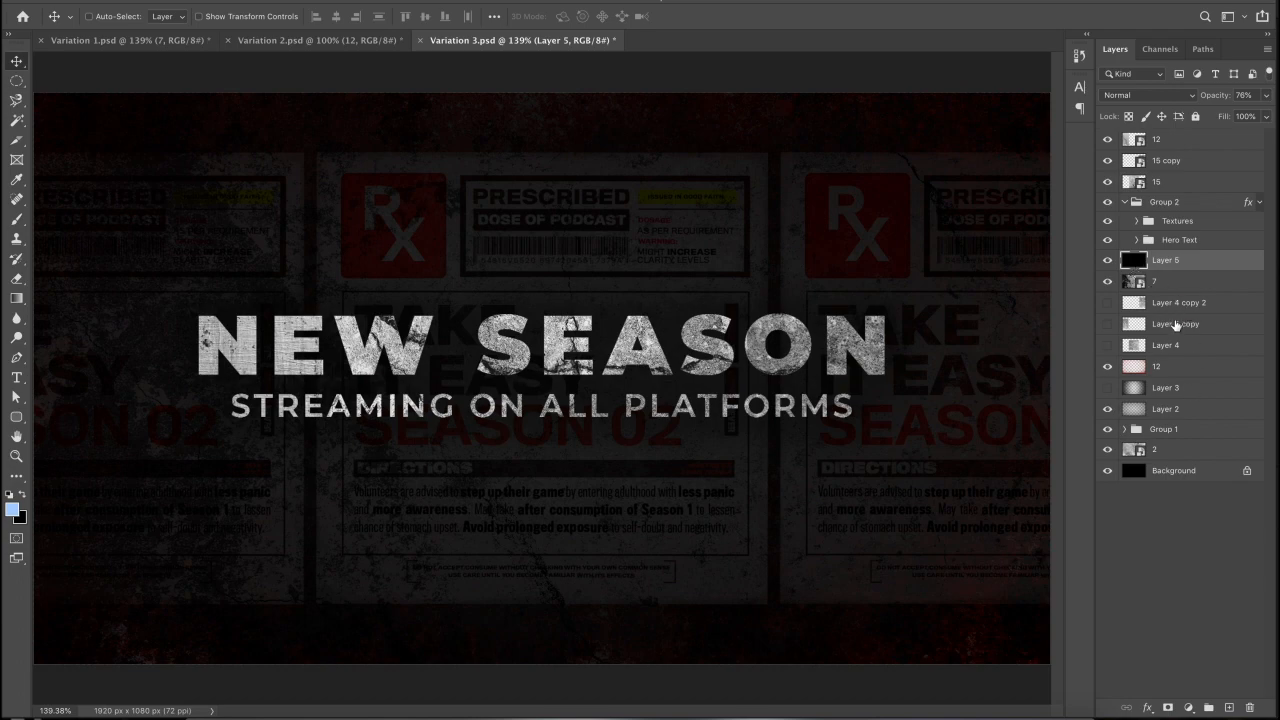
{"action": "key", "text": "ctrl+1"}
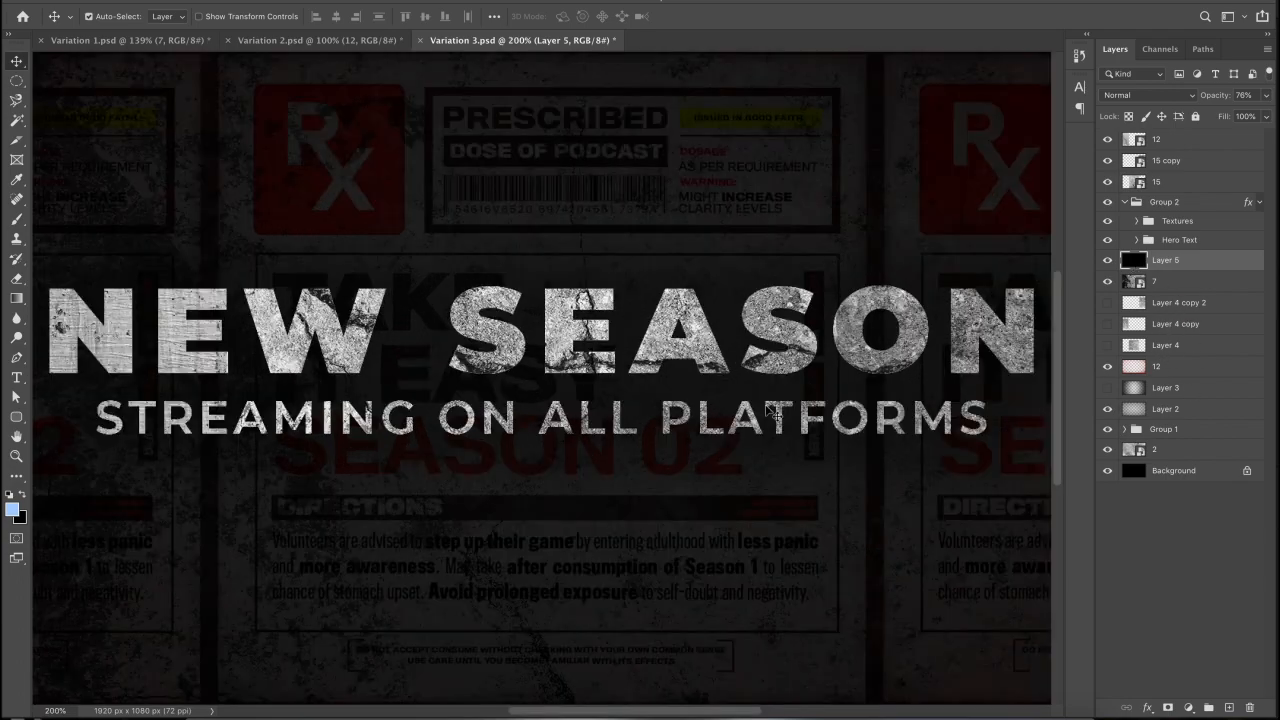
{"action": "key", "text": "ctrl+plus"}
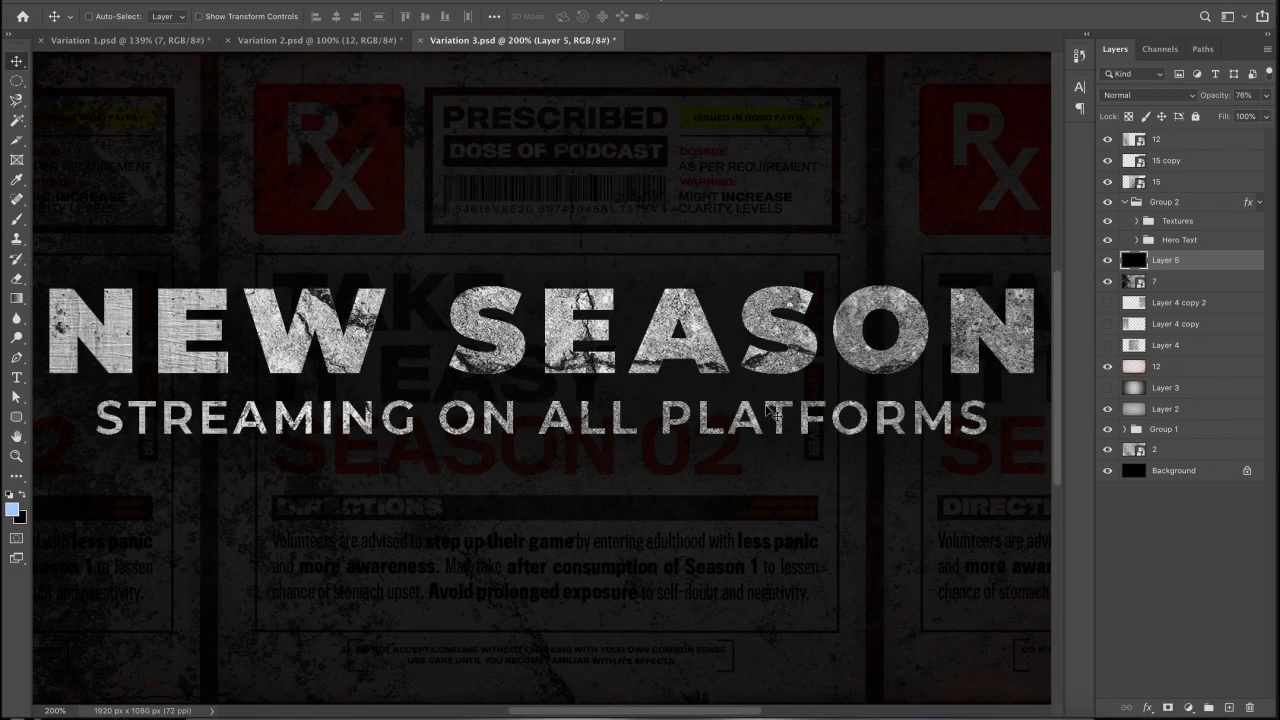